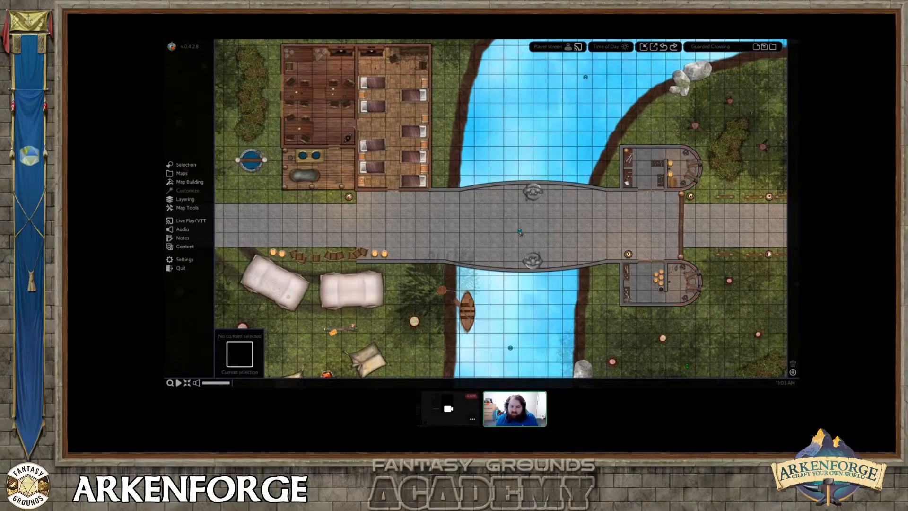
pyautogui.click(519, 230)
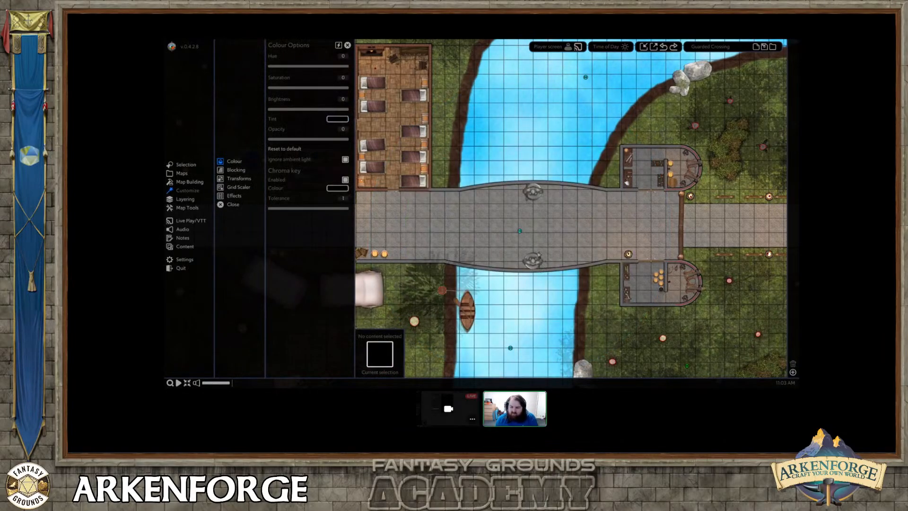
pyautogui.scroll(1, 538, 256)
pyautogui.moveTo(543, 254); pyautogui.dragTo(534, 260, button='middle')
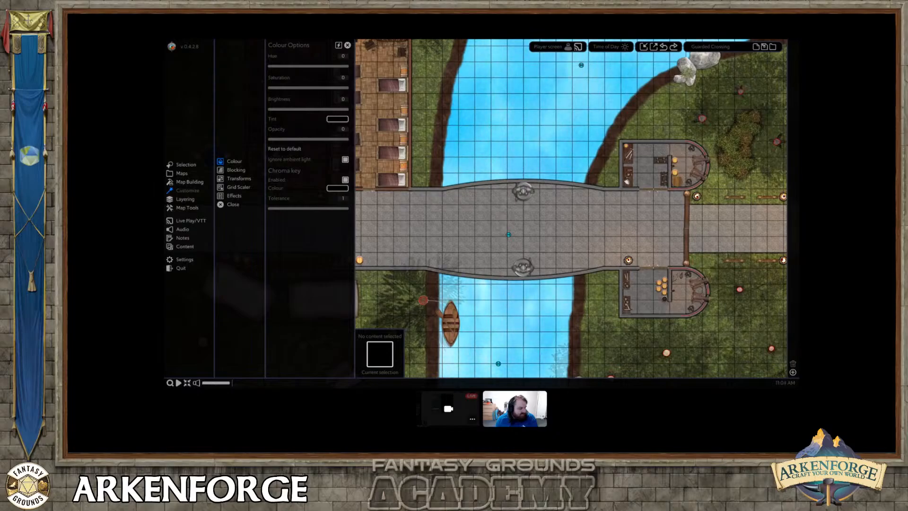
pyautogui.moveTo(482, 228); pyautogui.dragTo(477, 233, button='middle')
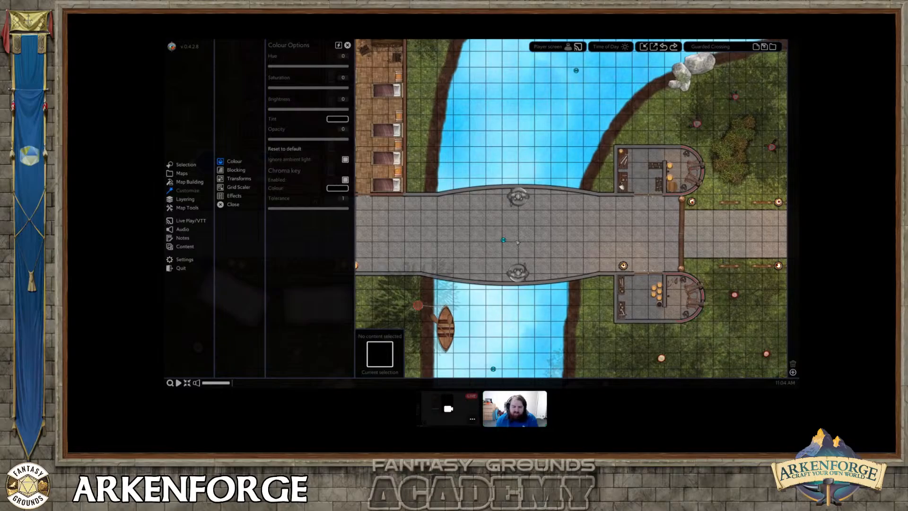
pyautogui.moveTo(517, 243)
pyautogui.mouseDown(button='middle')
pyautogui.moveTo(525, 251)
pyautogui.moveTo(533, 245)
pyautogui.mouseUp(button='middle')
pyautogui.scroll(-1, 548, 250)
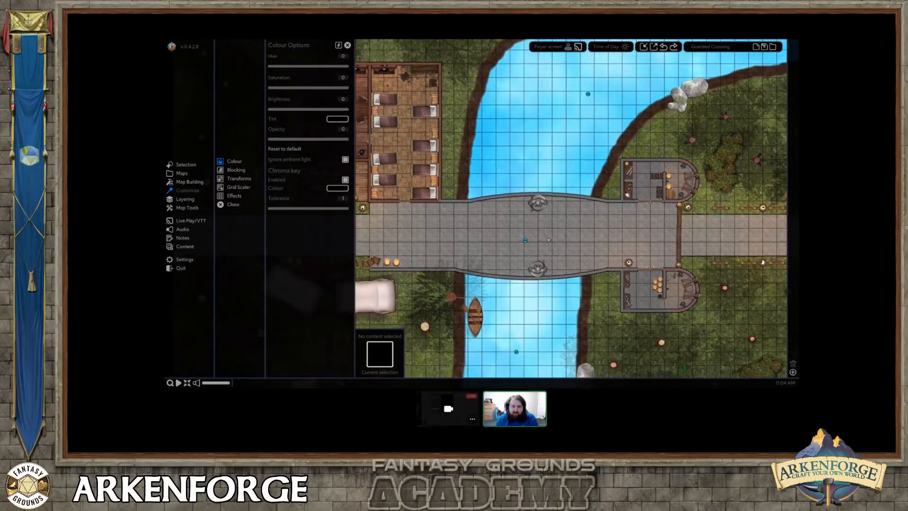
pyautogui.click(348, 46)
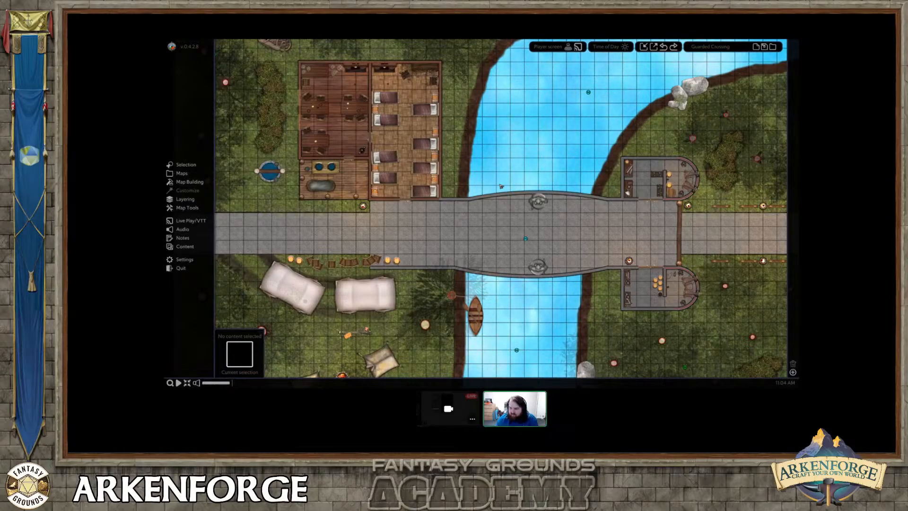
pyautogui.moveTo(514, 204); pyautogui.dragTo(493, 198, button='middle')
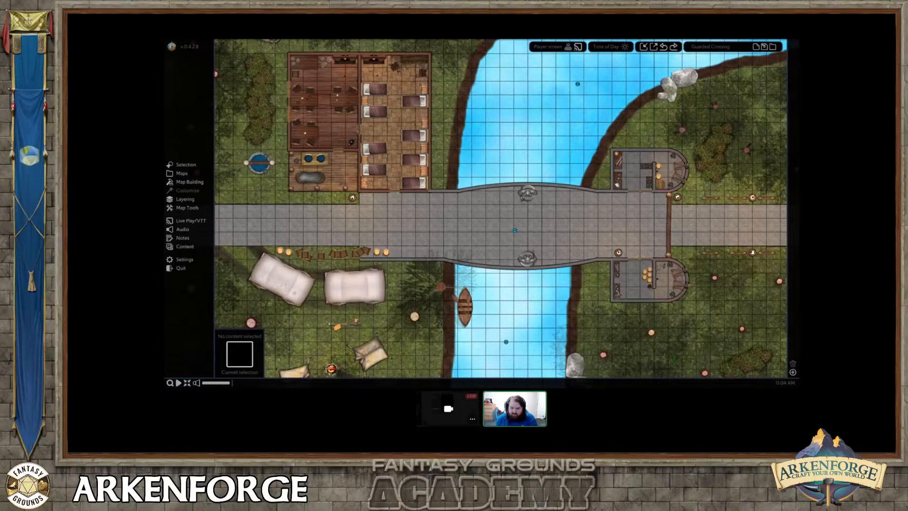
pyautogui.moveTo(521, 199); pyautogui.dragTo(518, 200, button='middle')
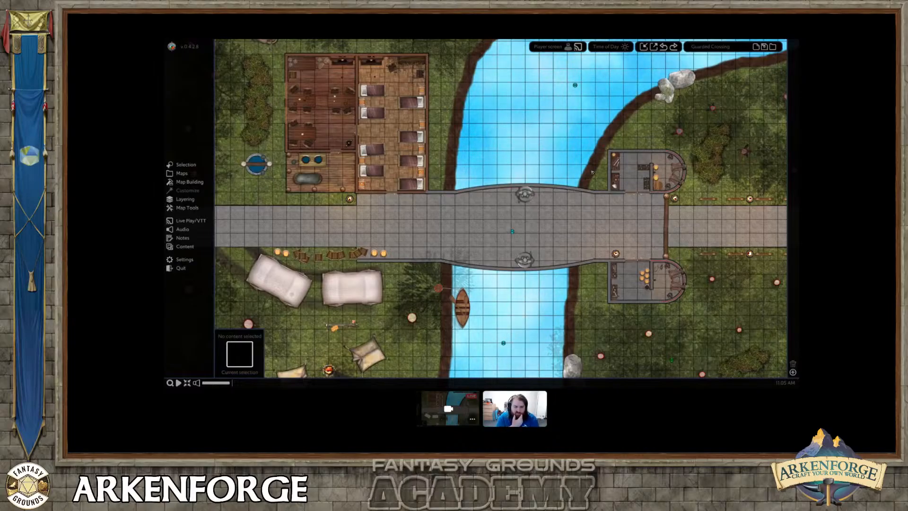
# Create and name a new map, keeping the default square full grid and starting settings.
pyautogui.click(756, 47)
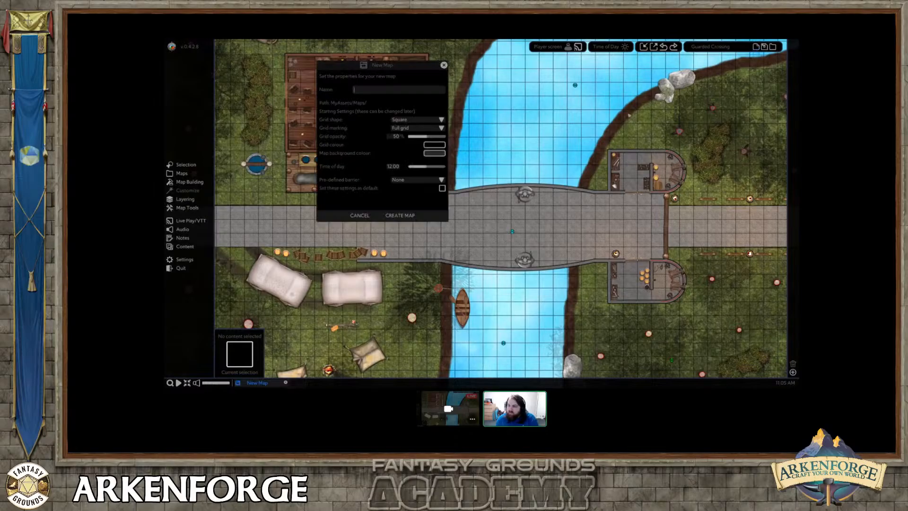
pyautogui.click(371, 91)
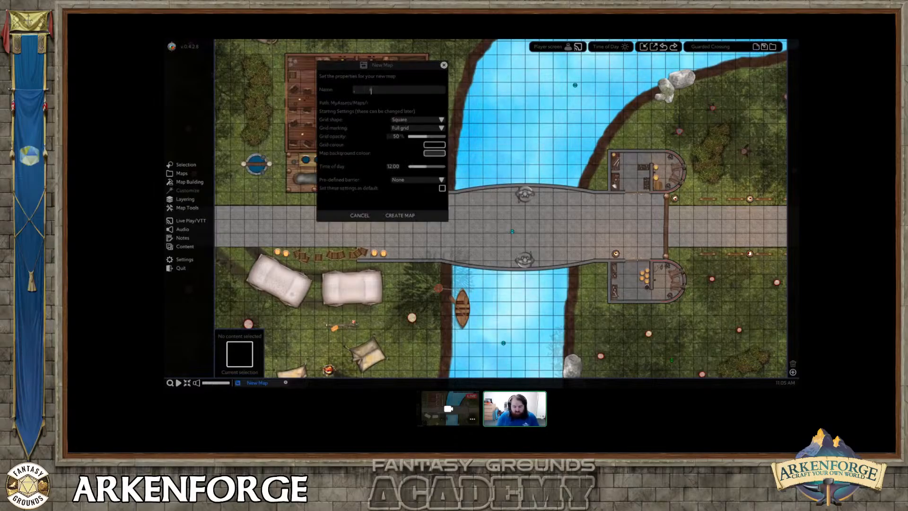
pyautogui.write('test')
pyautogui.press('Return')
pyautogui.click(469, 221)
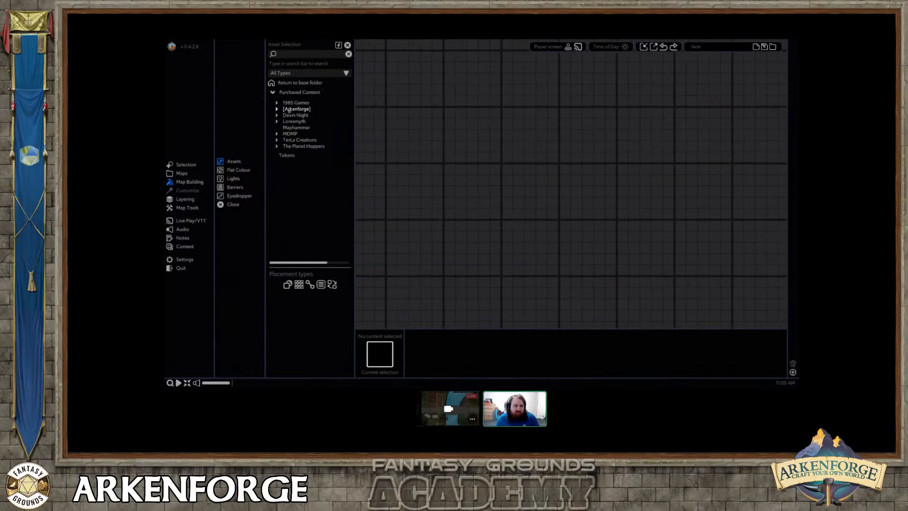
# Fill a rectangle of about 30 by 23 grid cells with the Grass texture from Arkenforge's Fantasy grass and foliage textures.
pyautogui.click(290, 109)
pyautogui.click(297, 122)
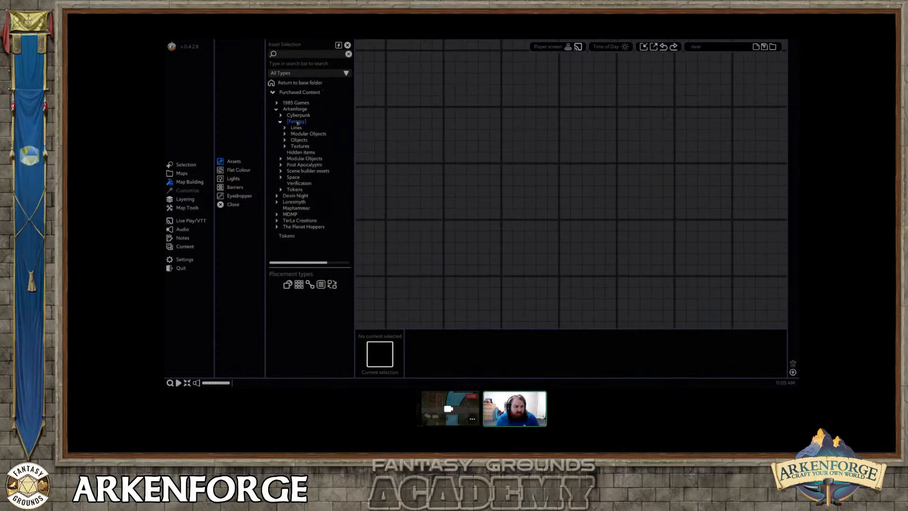
pyautogui.click(301, 147)
pyautogui.scroll(-3, 308, 170)
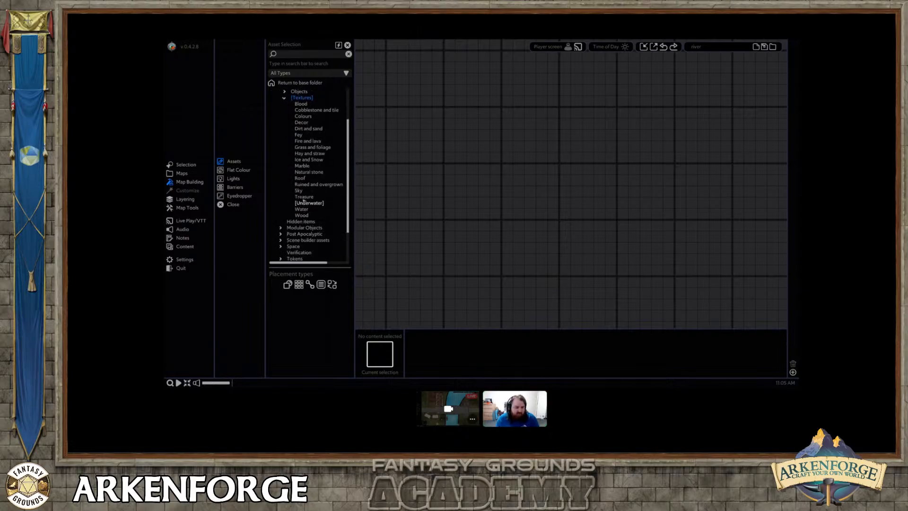
pyautogui.click(305, 148)
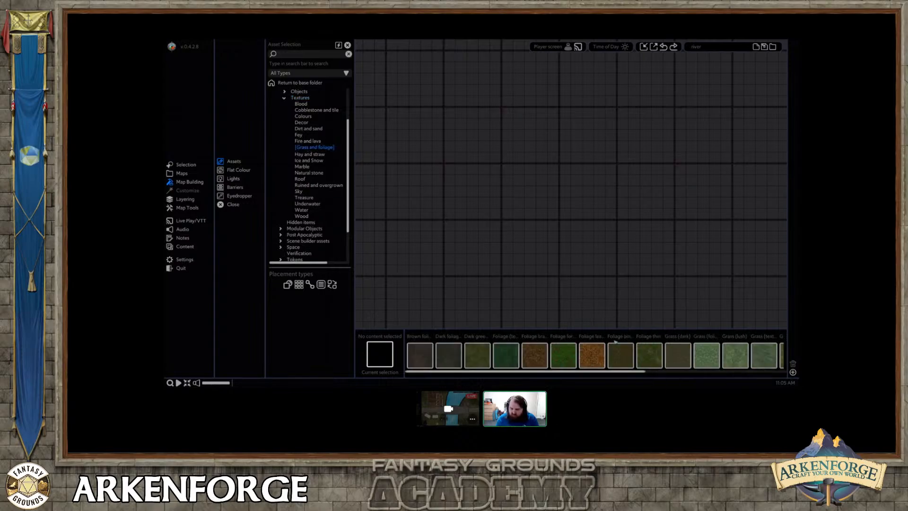
pyautogui.moveTo(524, 371); pyautogui.dragTo(622, 371)
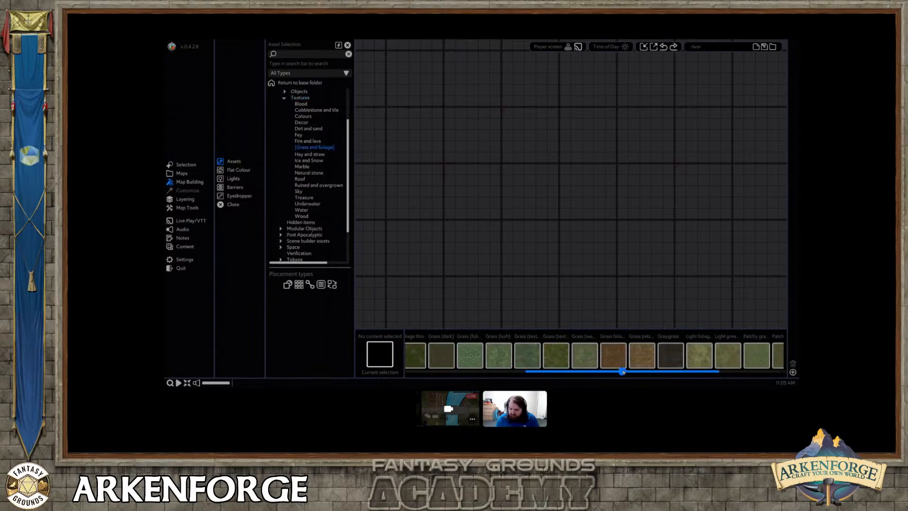
pyautogui.click(556, 352)
pyautogui.moveTo(392, 77); pyautogui.dragTo(727, 318)
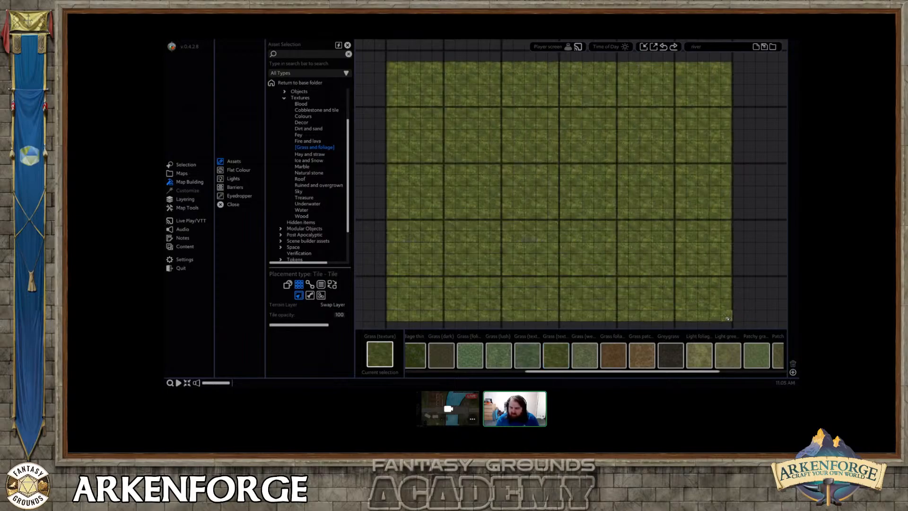
# Cover the grass rectangle with the Light green foliage texture and give it tile noise with scale 9 and addition 0.30.
pyautogui.click(727, 354)
pyautogui.moveTo(399, 73); pyautogui.dragTo(731, 321)
pyautogui.click(188, 190)
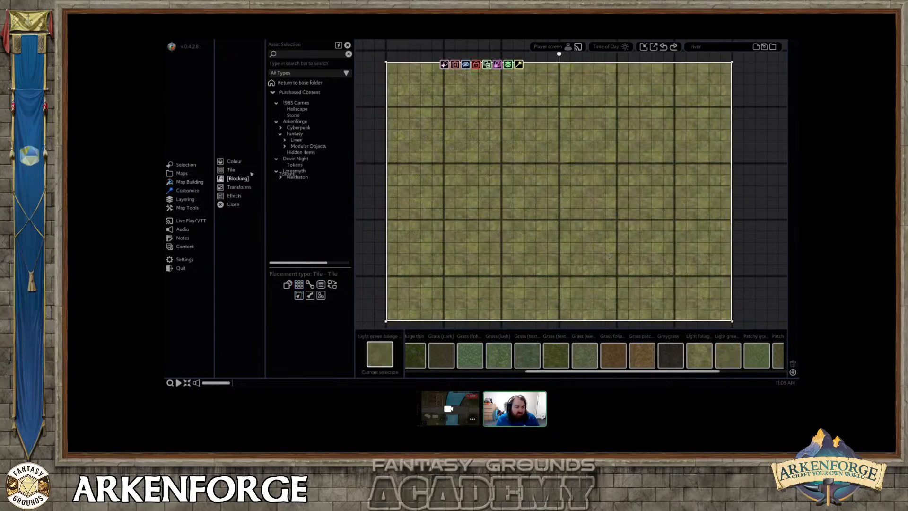
pyautogui.click(344, 104)
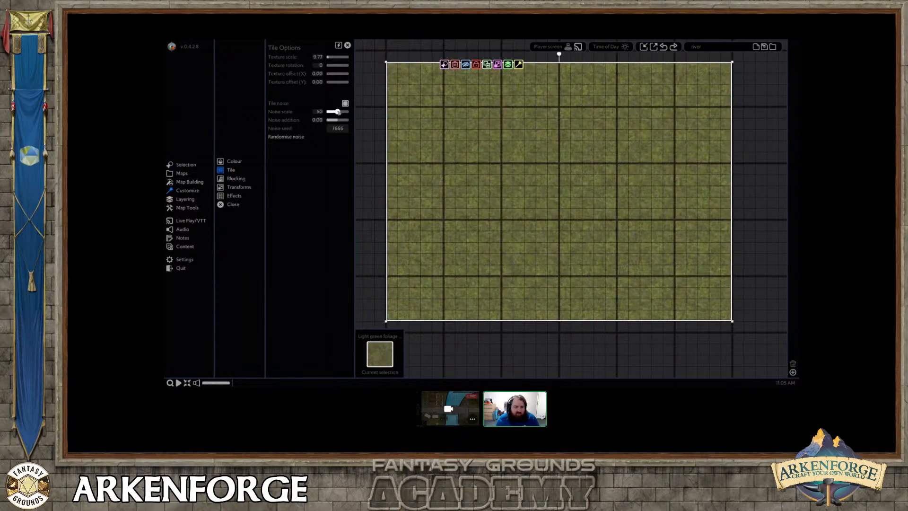
pyautogui.moveTo(337, 111); pyautogui.dragTo(330, 121)
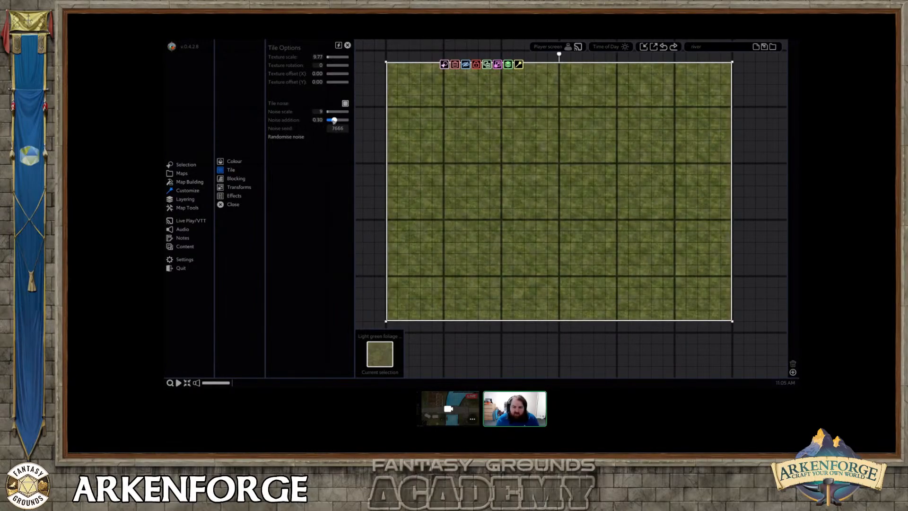
pyautogui.moveTo(637, 178); pyautogui.dragTo(602, 200, button='middle')
pyautogui.click(749, 199)
pyautogui.scroll(1, 571, 196)
pyautogui.scroll(-1, 597, 201)
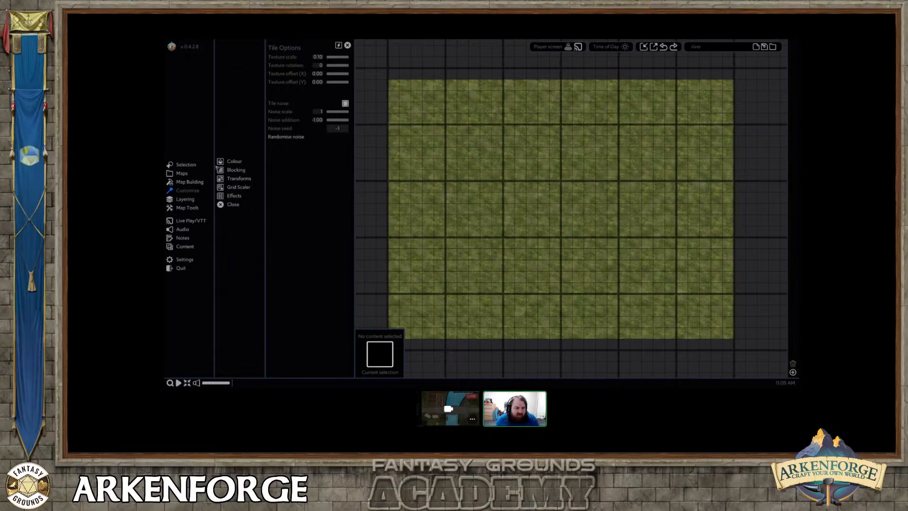
# Open the Static trees category within Arkenforge's Fantasy object assets.
pyautogui.click(189, 183)
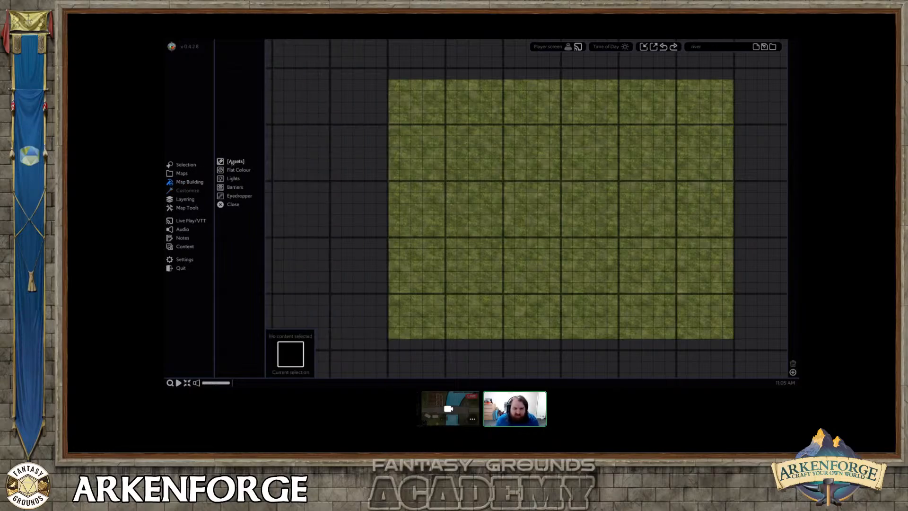
pyautogui.click(234, 162)
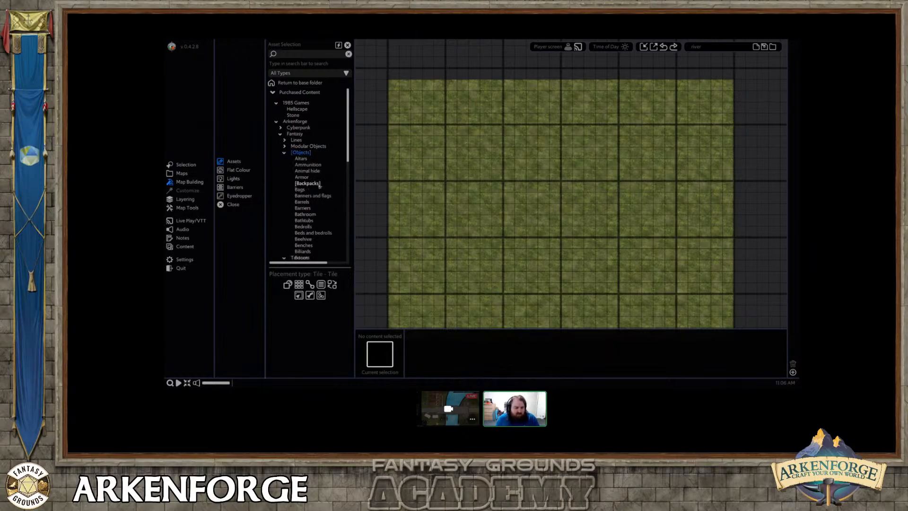
pyautogui.scroll(-5, 317, 185)
pyautogui.scroll(-10, 319, 188)
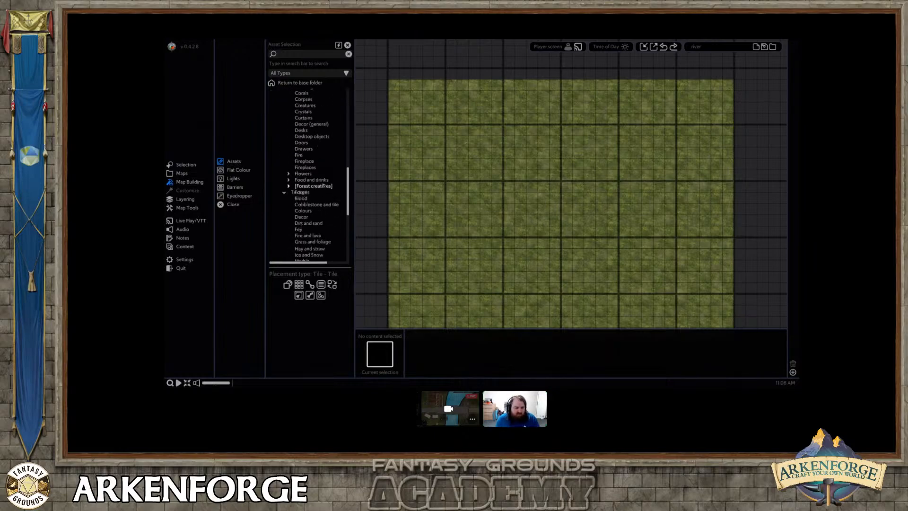
pyautogui.scroll(-10, 320, 219)
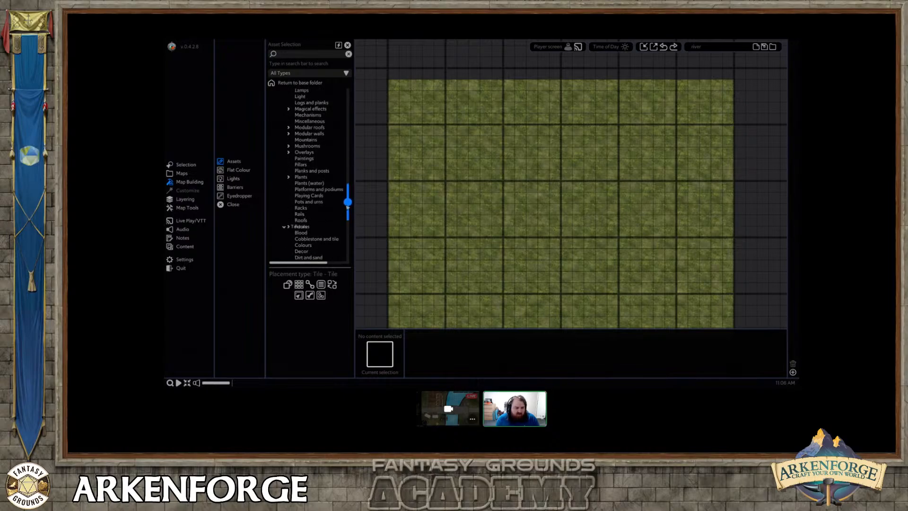
pyautogui.scroll(-3, 315, 236)
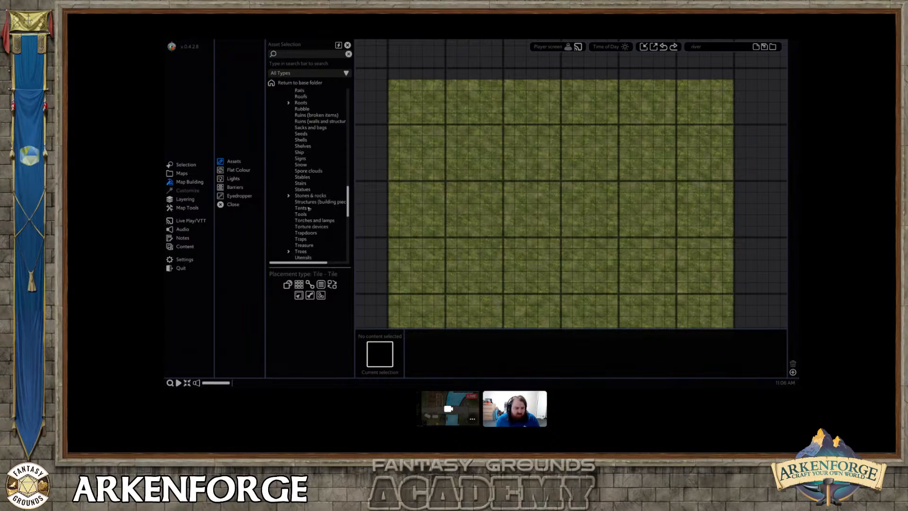
pyautogui.scroll(-3, 310, 235)
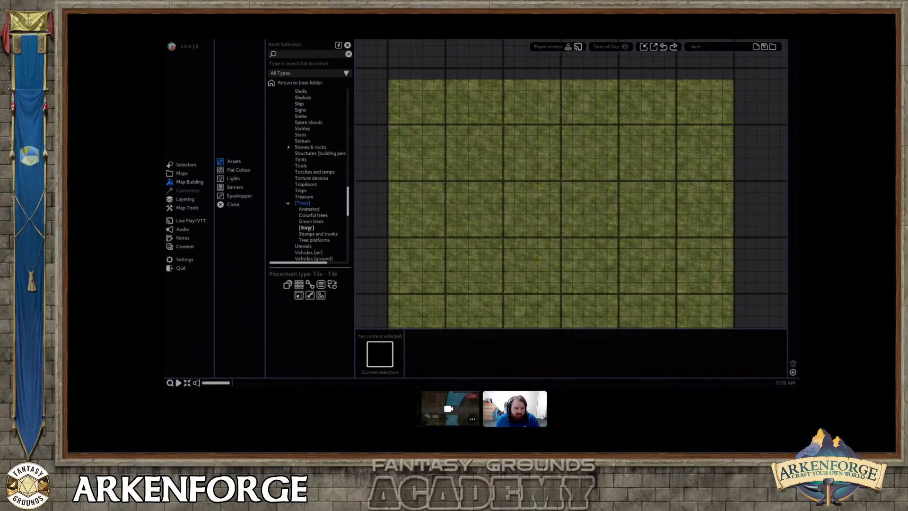
pyautogui.click(305, 228)
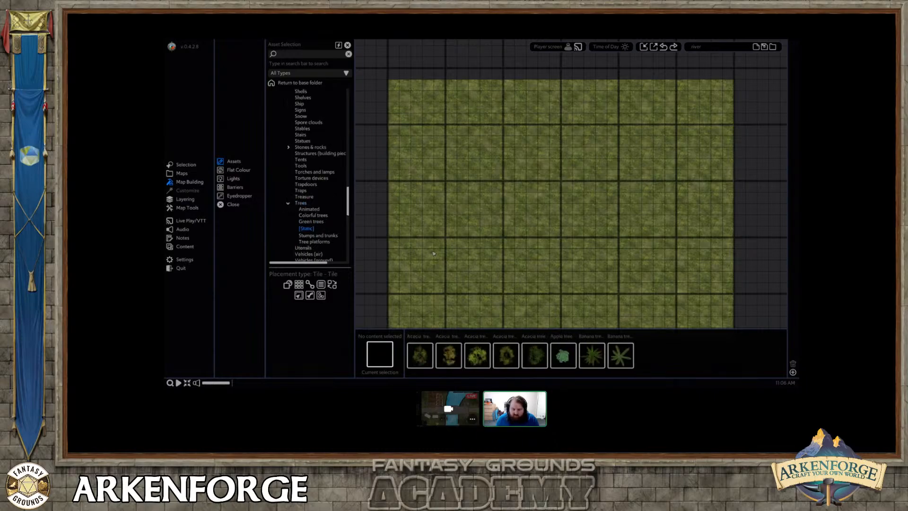
# Select eight palm tree assets together for placement, including Palm tree 2, Palm tree 3 and both PalmTree2 variants.
pyautogui.scroll(-1, 543, 312)
pyautogui.moveTo(586, 372); pyautogui.dragTo(660, 375)
pyautogui.scroll(-3, 636, 364)
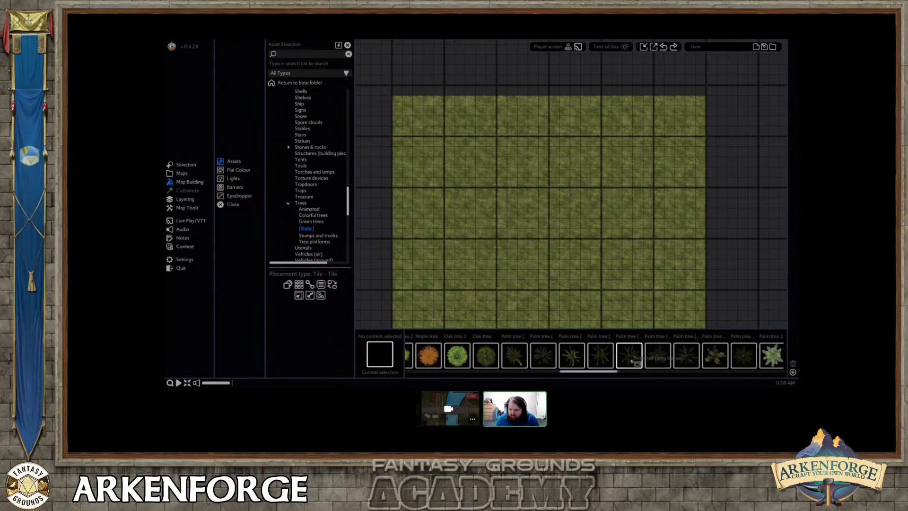
pyautogui.scroll(-5, 631, 361)
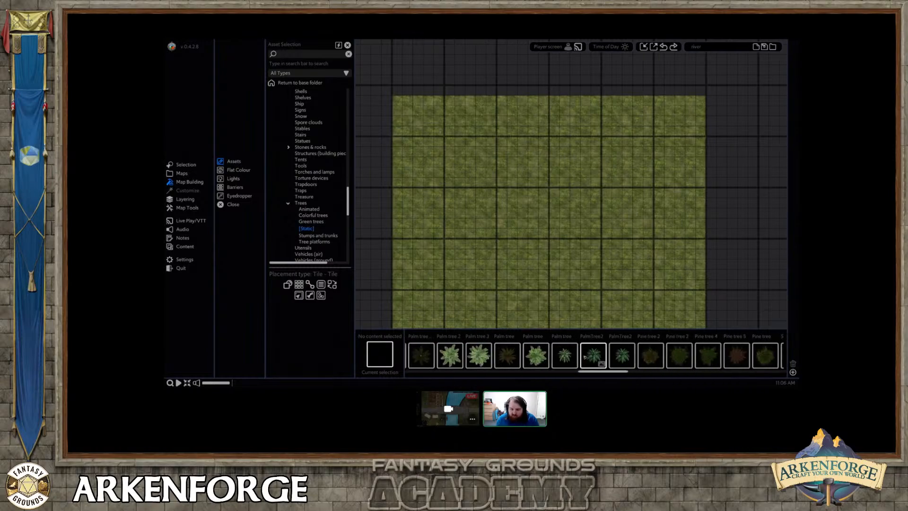
pyautogui.click(548, 357)
pyautogui.keyDown('ctrl'); pyautogui.click(497, 358); pyautogui.keyUp('ctrl')
pyautogui.keyDown('ctrl'); pyautogui.click(471, 357); pyautogui.keyUp('ctrl')
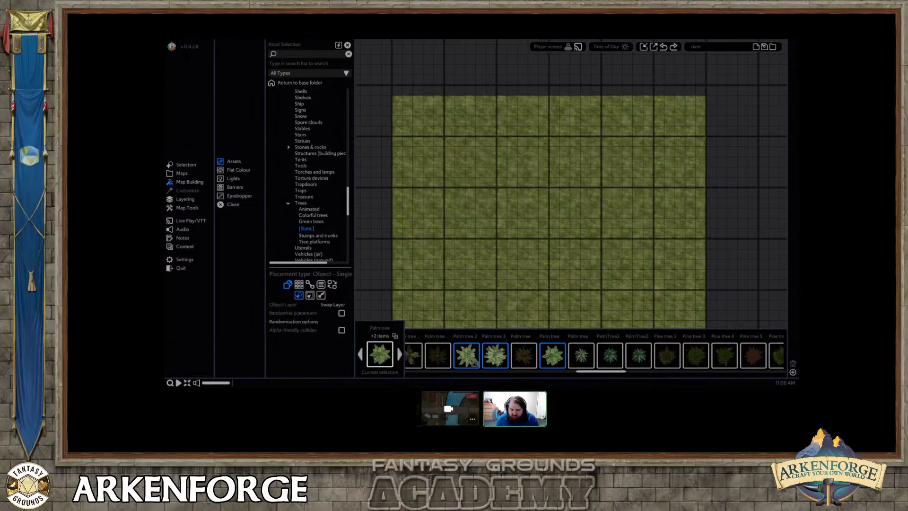
pyautogui.keyDown('ctrl'); pyautogui.click(525, 358); pyautogui.keyUp('ctrl')
pyautogui.keyDown('ctrl'); pyautogui.click(438, 358); pyautogui.keyUp('ctrl')
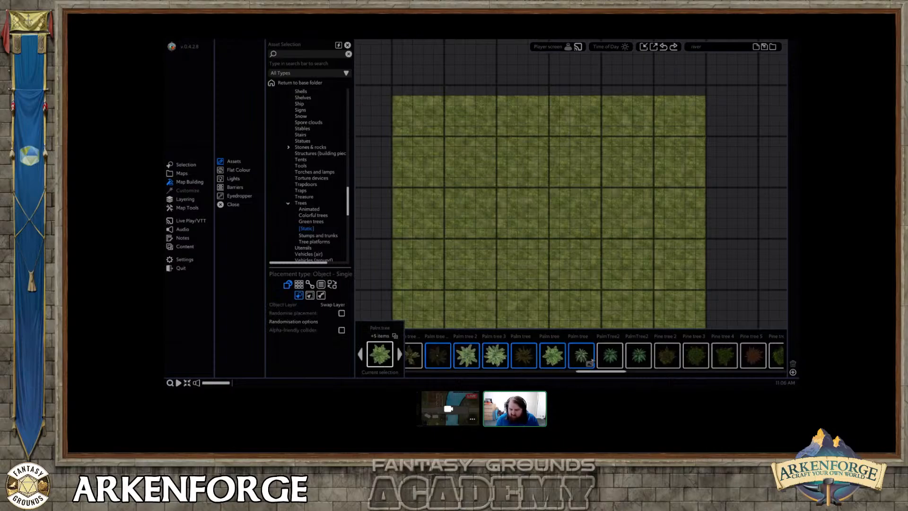
# Place seven mixed palm trees in a loose cluster near the upper-left corner of the grass area.
pyautogui.scroll(4, 473, 250)
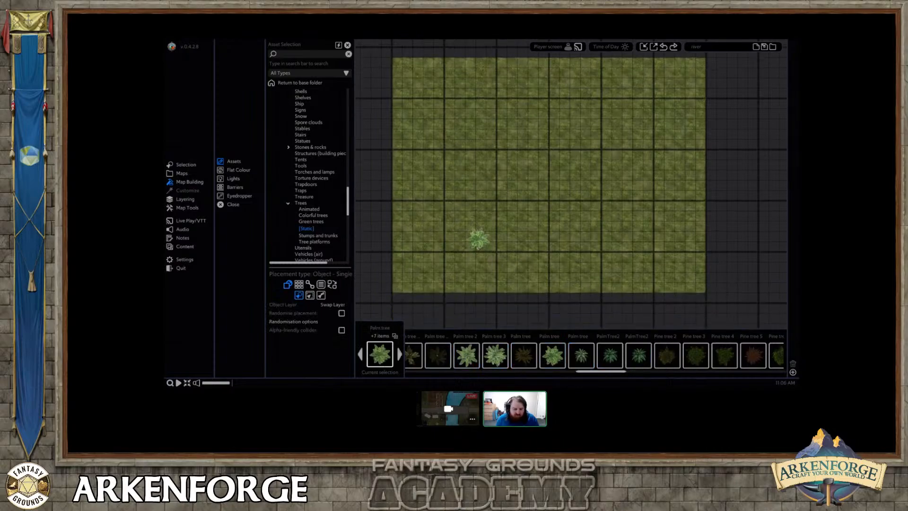
pyautogui.click(434, 128)
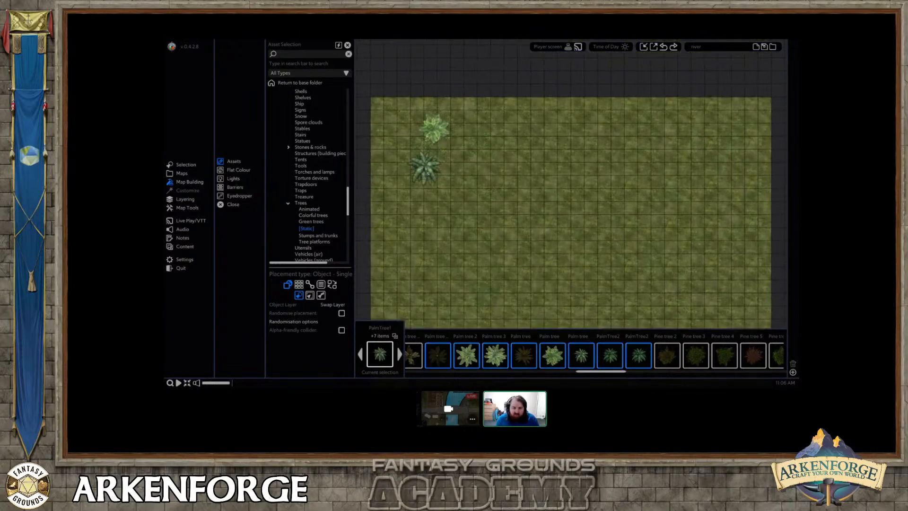
pyautogui.click(424, 167)
pyautogui.click(457, 180)
pyautogui.click(440, 209)
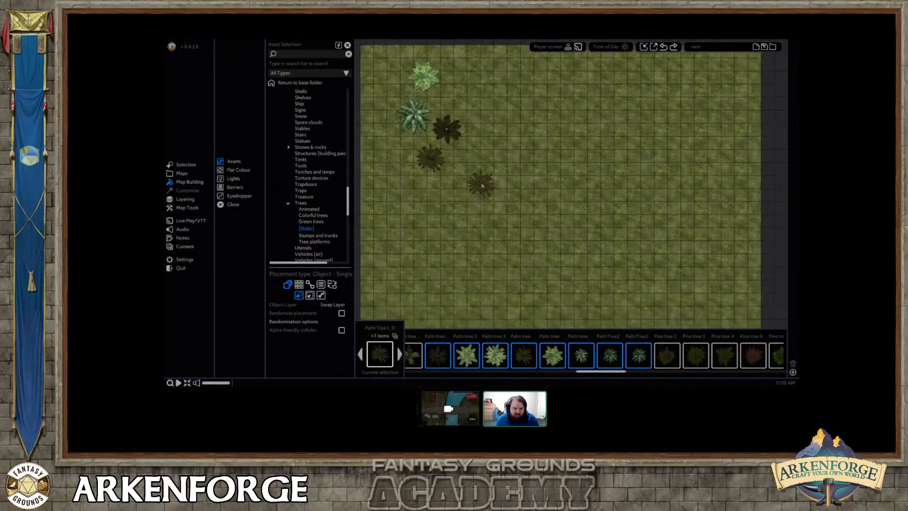
pyautogui.moveTo(491, 236); pyautogui.dragTo(481, 185, button='middle')
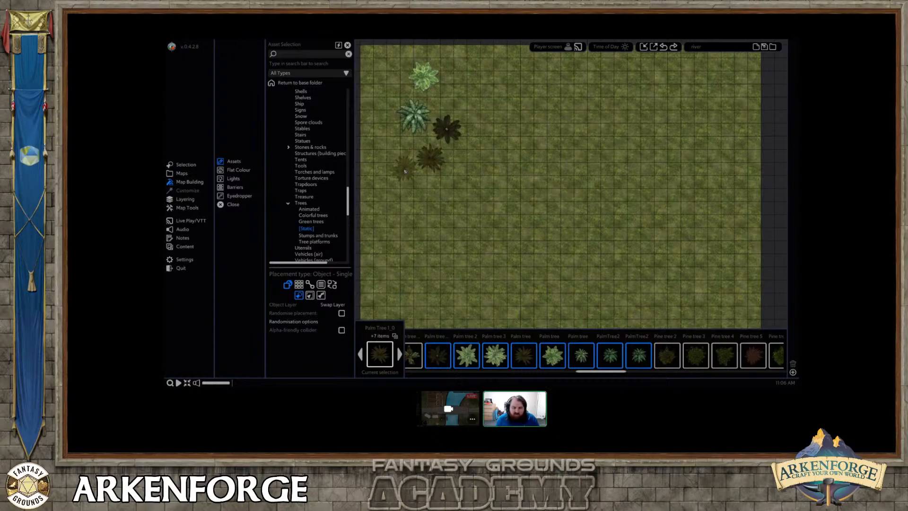
pyautogui.click(403, 169)
pyautogui.click(422, 191)
pyautogui.click(454, 194)
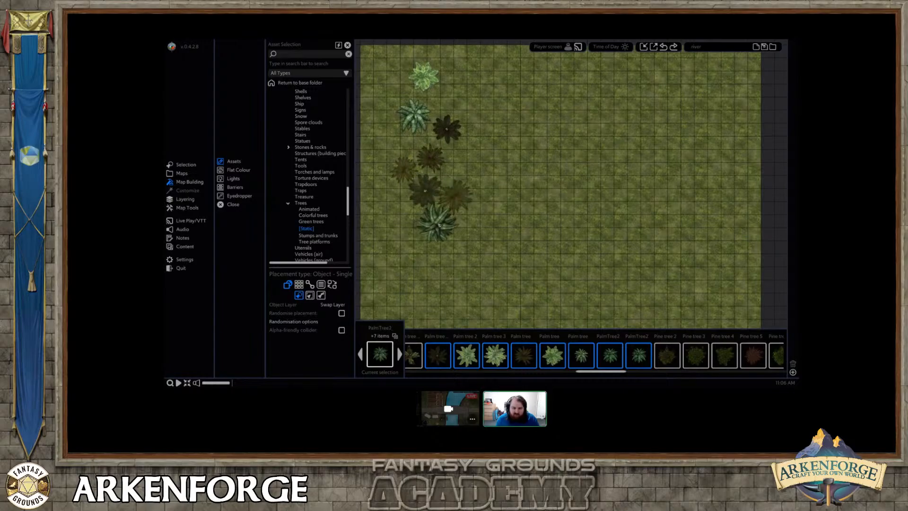
# Place three more palm trees at the lower end of the existing palm cluster.
pyautogui.click(437, 221)
pyautogui.click(398, 217)
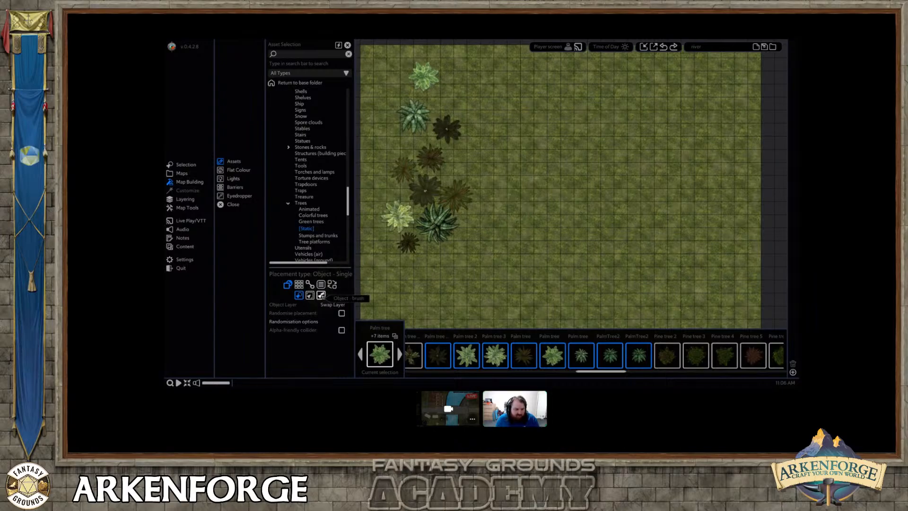
# Switch the palm tree placement to the object brush with width 10 and density 63, and cycle the current asset to PalmTree2.
pyautogui.click(321, 295)
pyautogui.scroll(-1, 321, 319)
pyautogui.moveTo(274, 342); pyautogui.dragTo(327, 342)
pyautogui.scroll(-5, 429, 274)
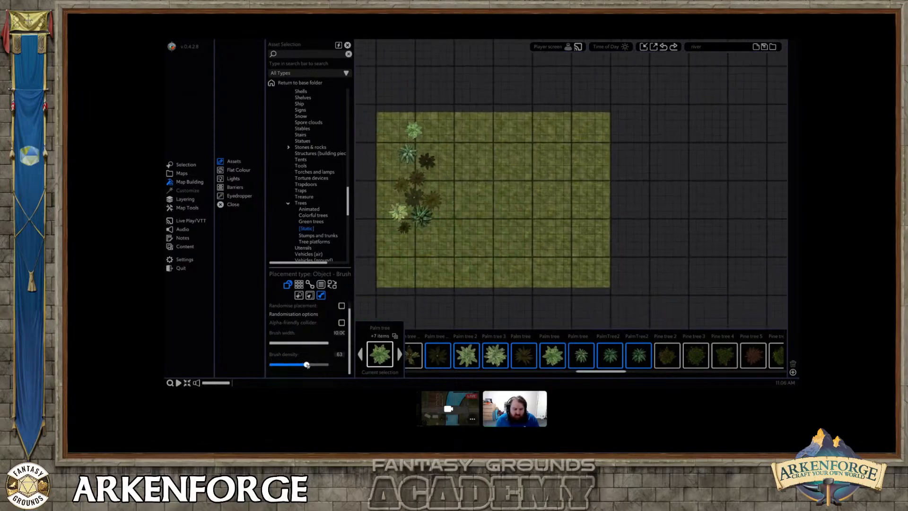
pyautogui.scroll(1, 438, 266)
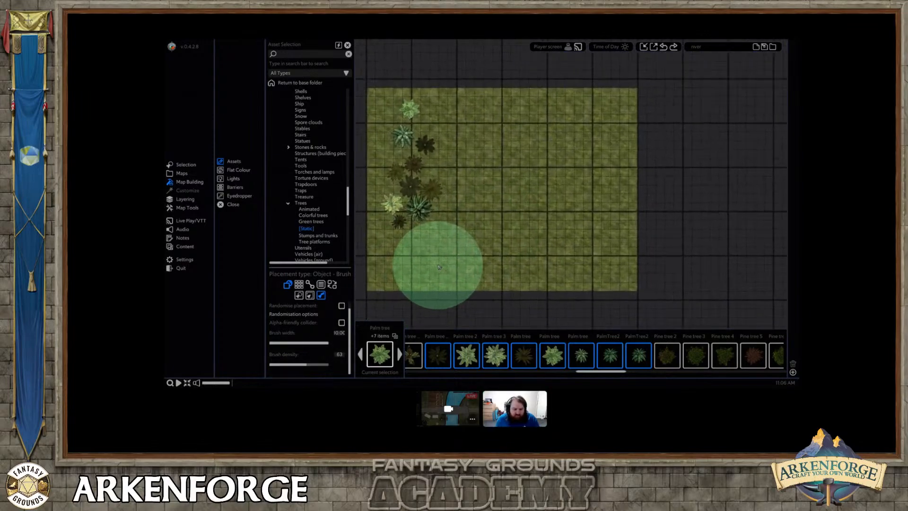
pyautogui.click(399, 354)
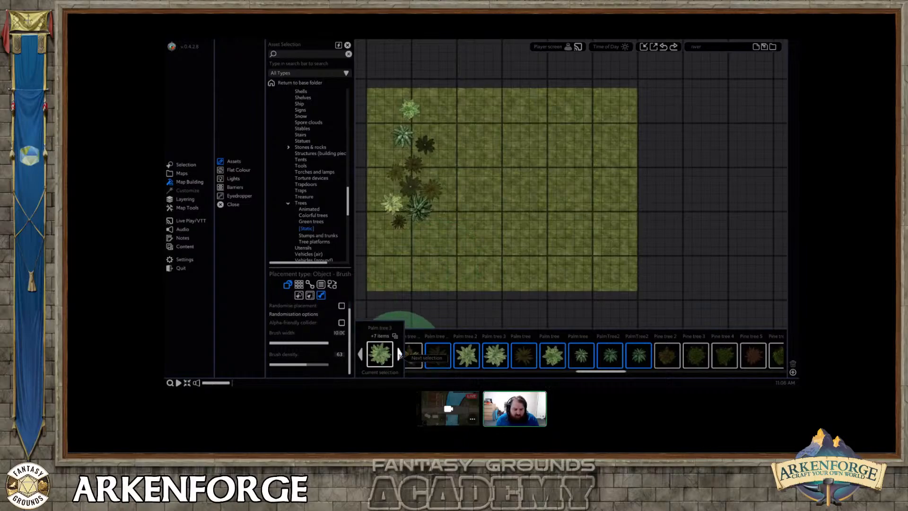
pyautogui.click(399, 354)
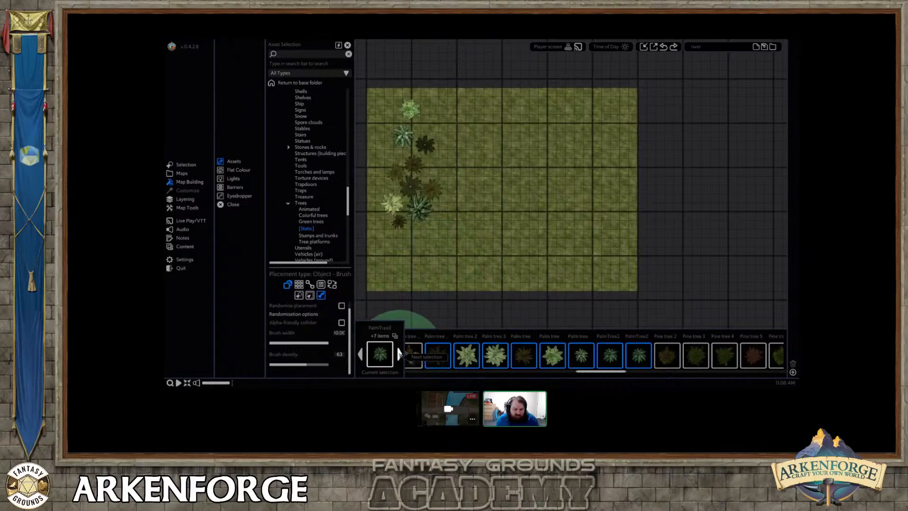
pyautogui.click(399, 354)
# Set placement randomisation to hue 6, saturation 5 and brightness 3, and enable randomised placement with brush width 6.80 and density 71.
pyautogui.click(302, 314)
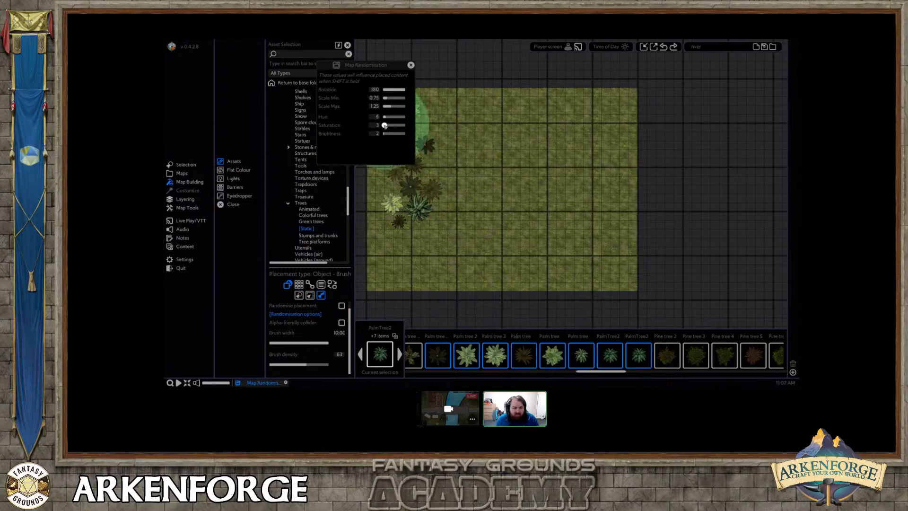
pyautogui.click(385, 125)
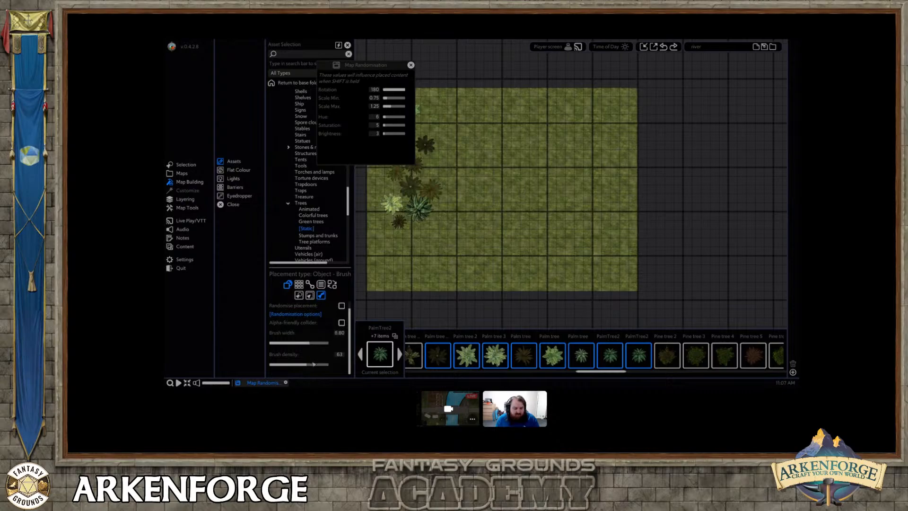
pyautogui.moveTo(313, 364); pyautogui.dragTo(315, 364)
pyautogui.click(341, 305)
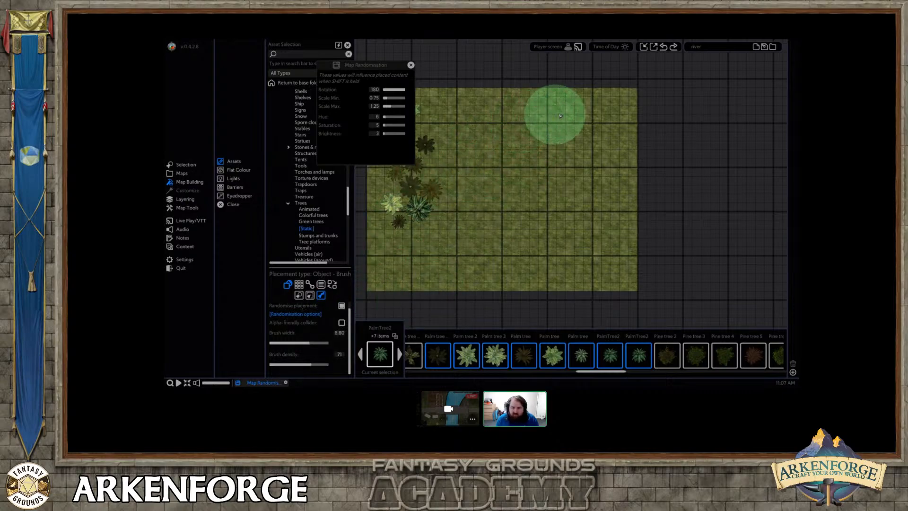
# Brush randomised palm trees down the grass area's right side and around its left-hand cluster and lower-left corner.
pyautogui.moveTo(563, 109)
pyautogui.mouseDown()
pyautogui.moveTo(587, 122)
pyautogui.moveTo(597, 266)
pyautogui.moveTo(582, 188)
pyautogui.moveTo(614, 112)
pyautogui.moveTo(622, 262)
pyautogui.mouseUp()
pyautogui.moveTo(400, 268)
pyautogui.mouseDown()
pyautogui.moveTo(404, 158)
pyautogui.moveTo(396, 262)
pyautogui.mouseUp()
pyautogui.rightClick(497, 162)
pyautogui.scroll(2, 497, 162)
pyautogui.moveTo(461, 152); pyautogui.dragTo(513, 173, button='middle')
# Browse to the Fantasy Water textures and select Water (flowing) for placement.
pyautogui.scroll(-3, 326, 211)
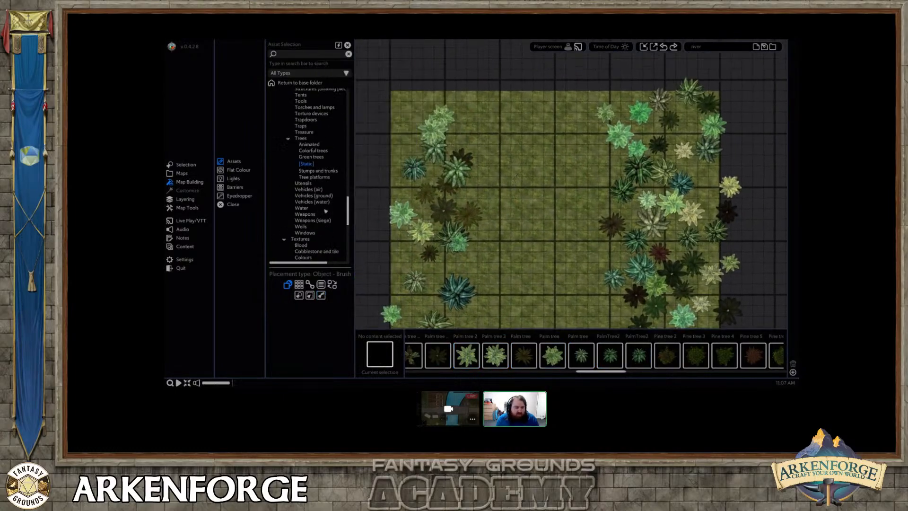
pyautogui.moveTo(347, 210); pyautogui.dragTo(348, 227)
pyautogui.click(303, 227)
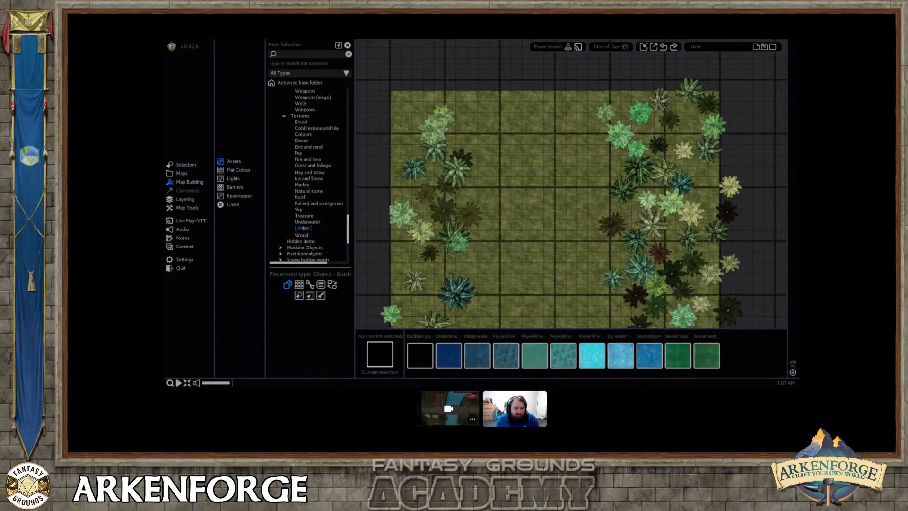
pyautogui.scroll(-5, 592, 362)
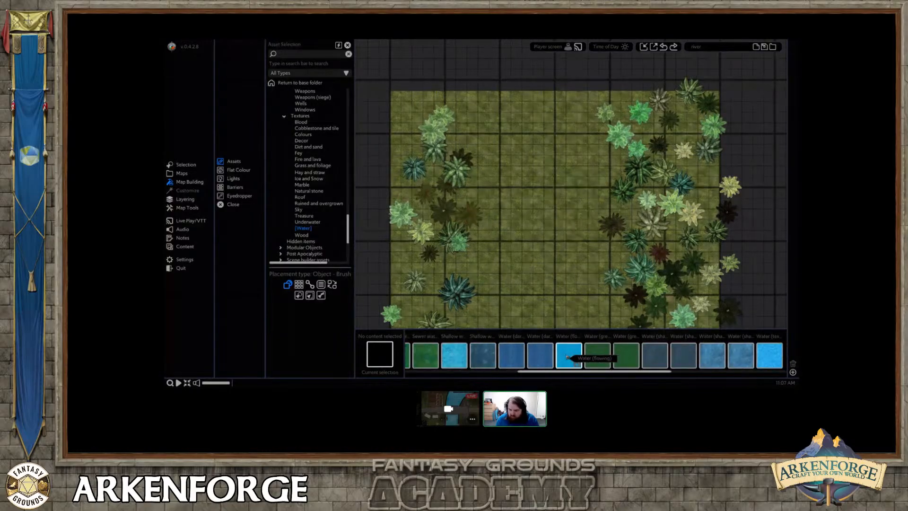
pyautogui.click(568, 355)
# Lay a vertical river of flowing water six grid squares wide through the middle of the grass, from upper to lower edge.
pyautogui.scroll(2, 500, 263)
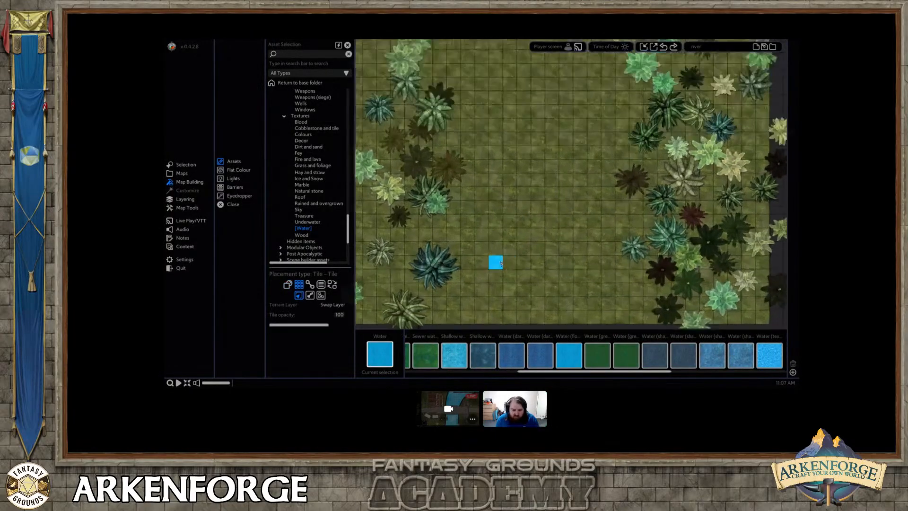
pyautogui.scroll(-3, 553, 262)
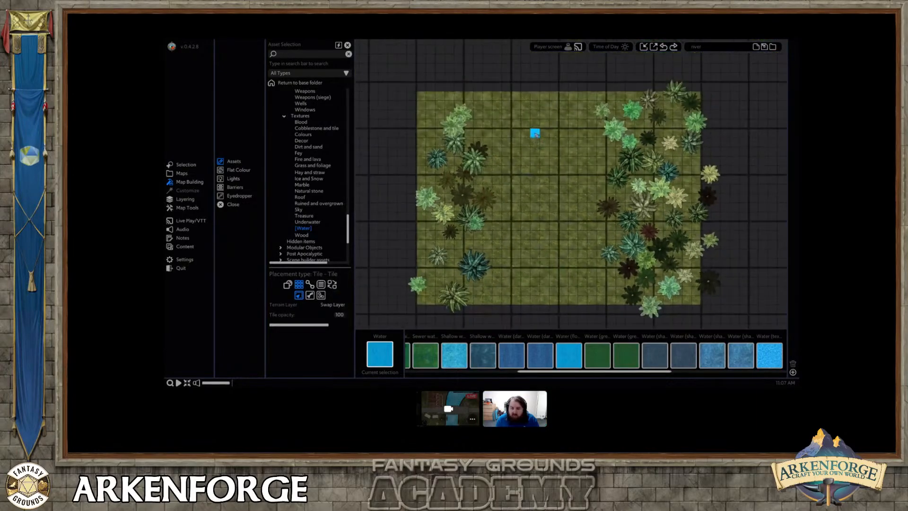
pyautogui.moveTo(526, 97)
pyautogui.mouseDown()
pyautogui.moveTo(572, 144)
pyautogui.moveTo(577, 303)
pyautogui.mouseUp()
pyautogui.scroll(2, 538, 271)
pyautogui.rightClick(540, 268)
pyautogui.scroll(3, 542, 264)
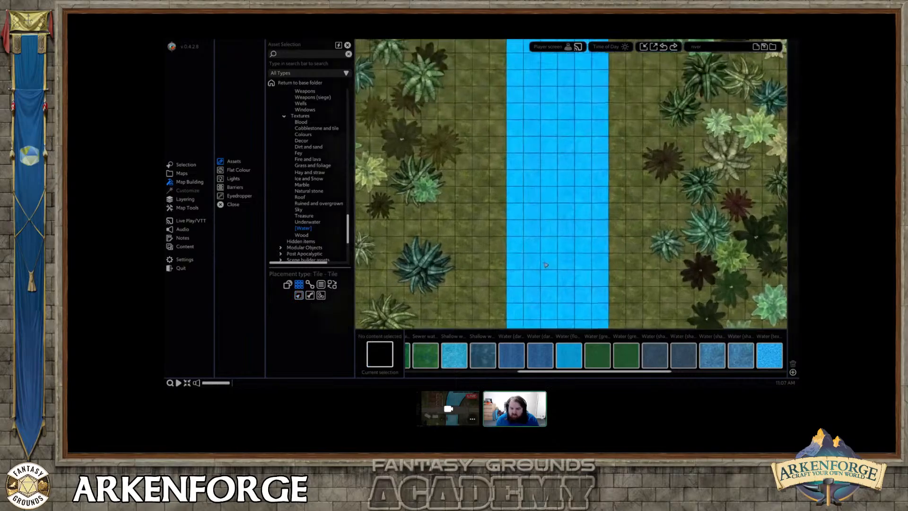
# Give the river strip a Tile Scroll effect with direction 181 and speed 0.604.
pyautogui.click(543, 233)
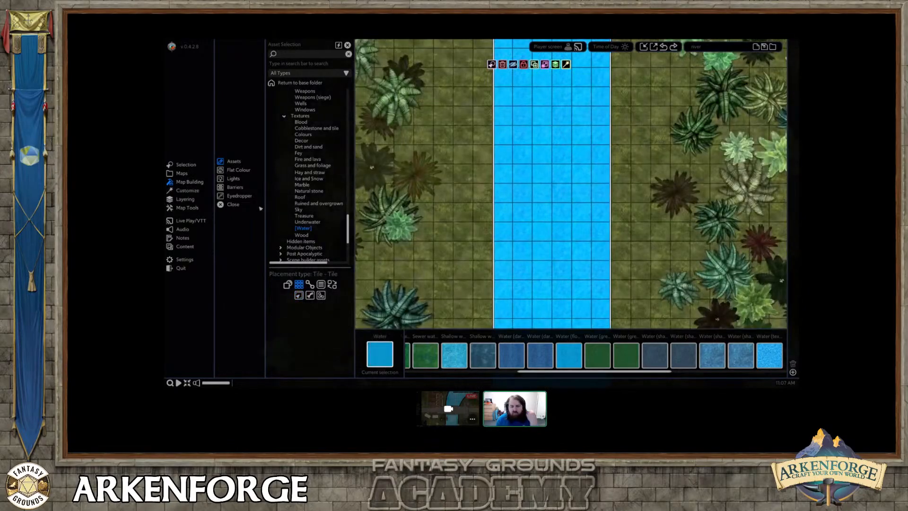
pyautogui.click(186, 191)
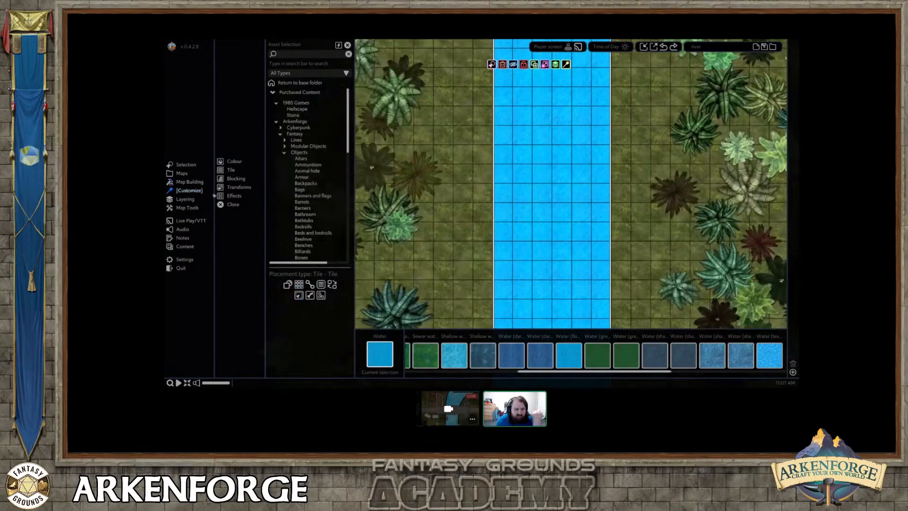
pyautogui.click(234, 195)
pyautogui.moveTo(543, 232); pyautogui.dragTo(515, 263, button='middle')
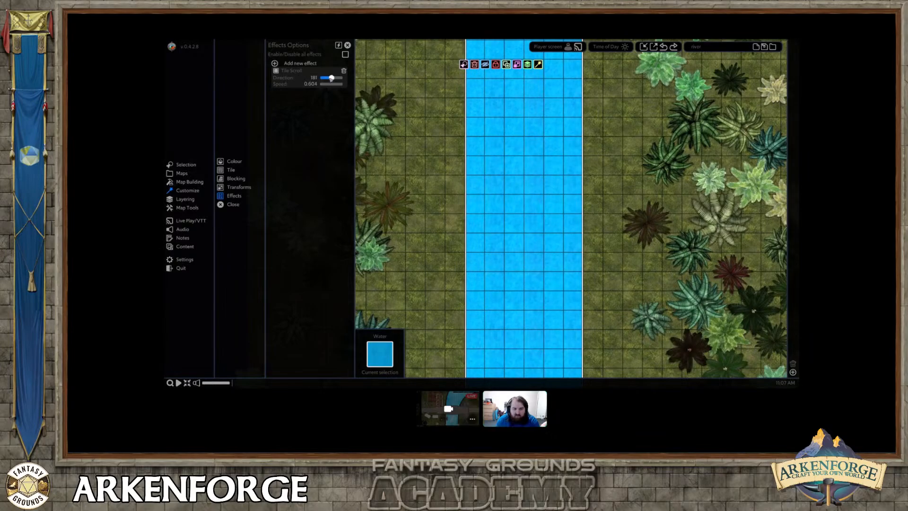
pyautogui.scroll(-2, 440, 179)
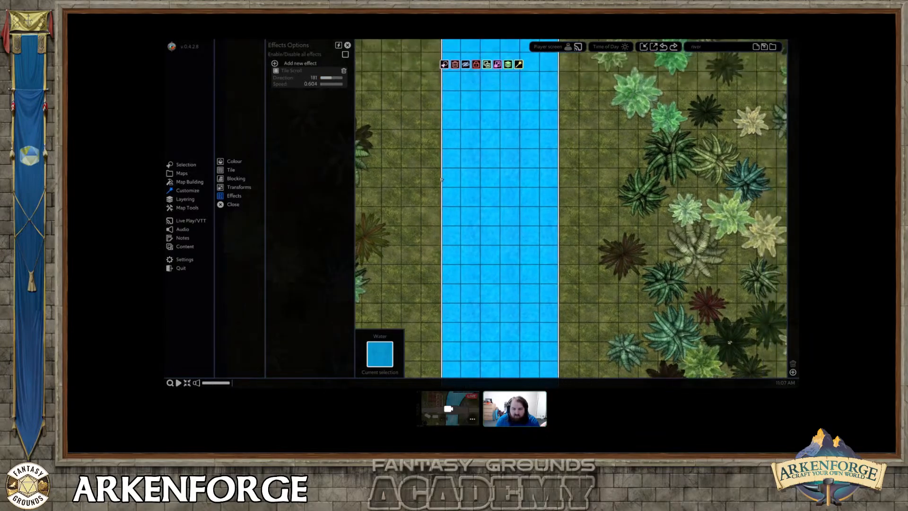
# Choose the Water (flowing) texture again and set up a soft tile brush with a width of 2.00.
pyautogui.click(188, 181)
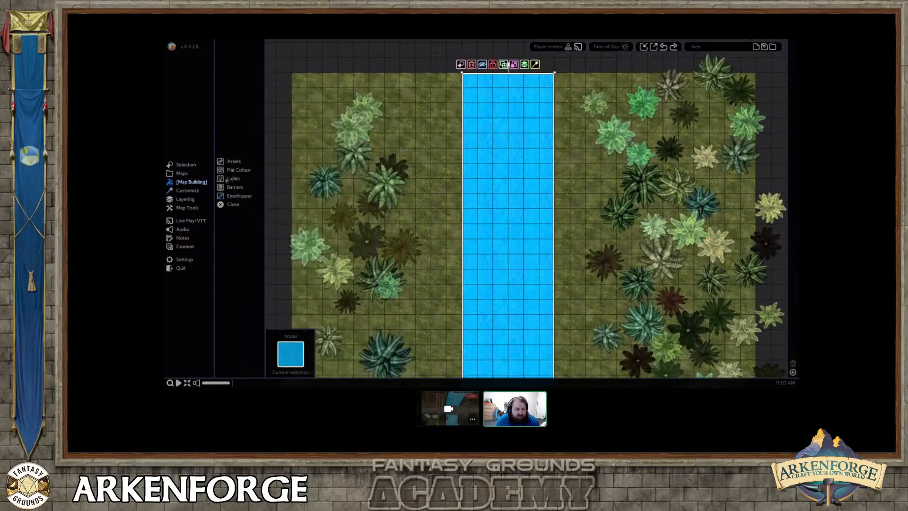
pyautogui.scroll(-2, 411, 262)
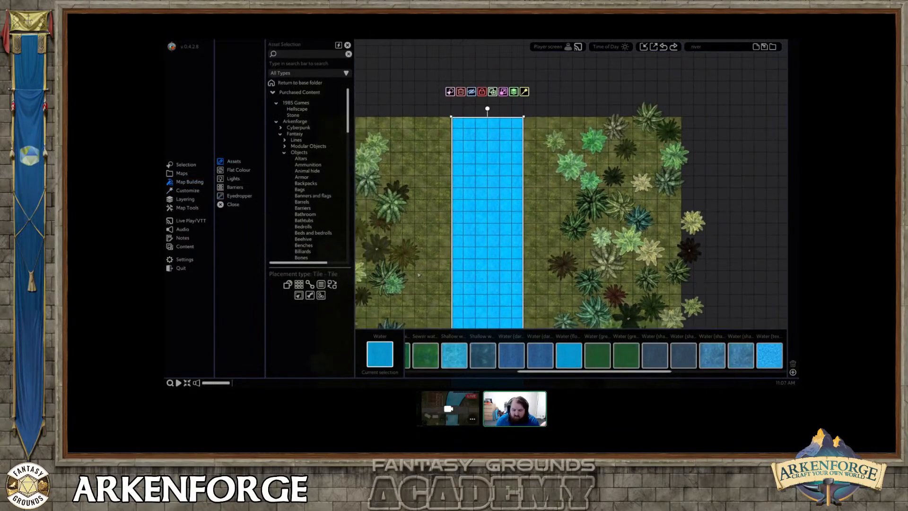
pyautogui.moveTo(482, 289); pyautogui.dragTo(487, 247, button='middle')
pyautogui.scroll(1, 575, 339)
pyautogui.click(595, 355)
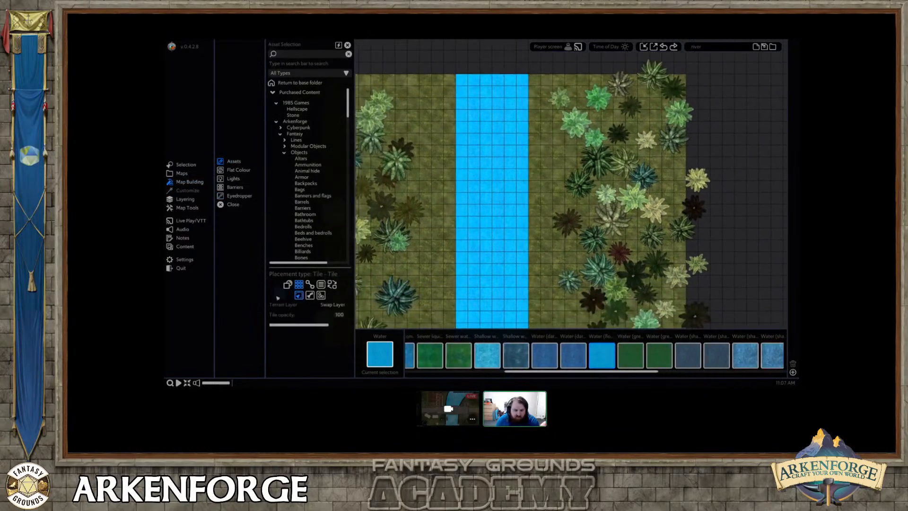
pyautogui.click(310, 295)
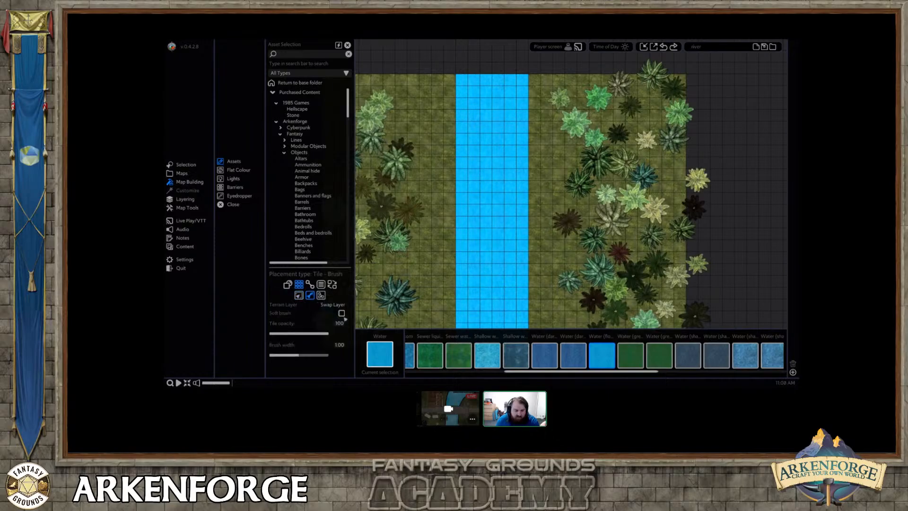
pyautogui.moveTo(298, 356); pyautogui.dragTo(328, 355)
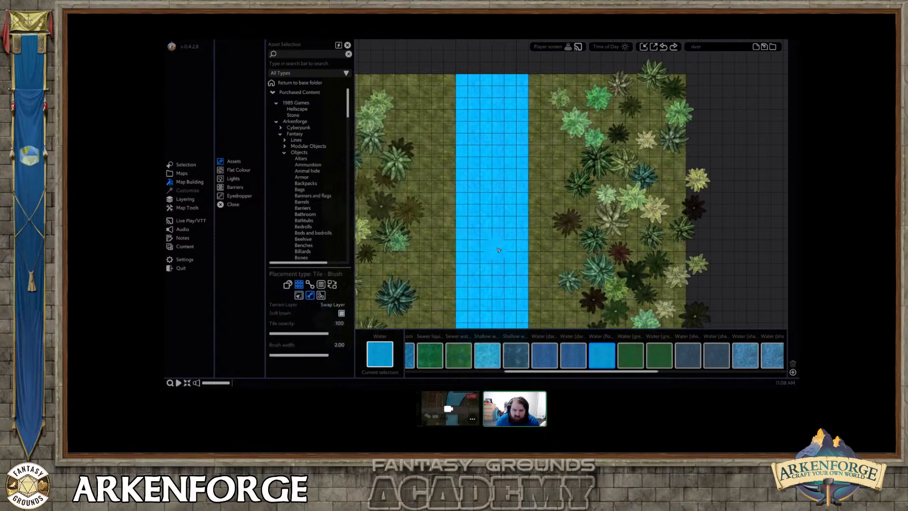
# Paint wavy flowing water along both long edges of the river to give it irregular banks.
pyautogui.moveTo(520, 313); pyautogui.dragTo(521, 259, button='middle')
pyautogui.scroll(-1, 519, 266)
pyautogui.scroll(-1, 519, 267)
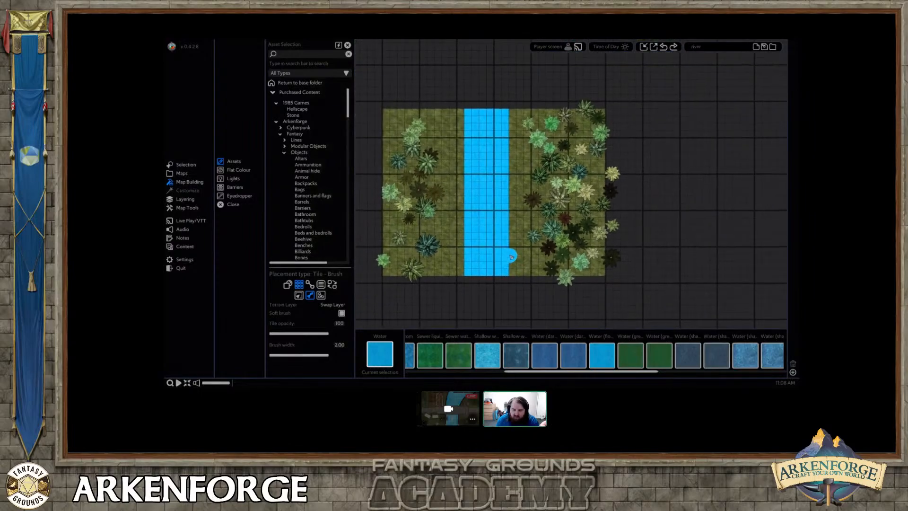
pyautogui.moveTo(513, 258); pyautogui.dragTo(508, 226)
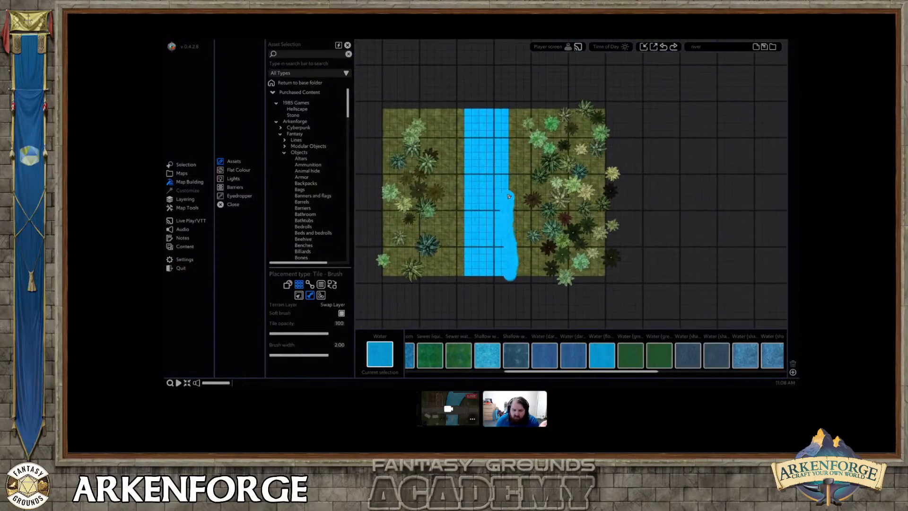
pyautogui.click(479, 114)
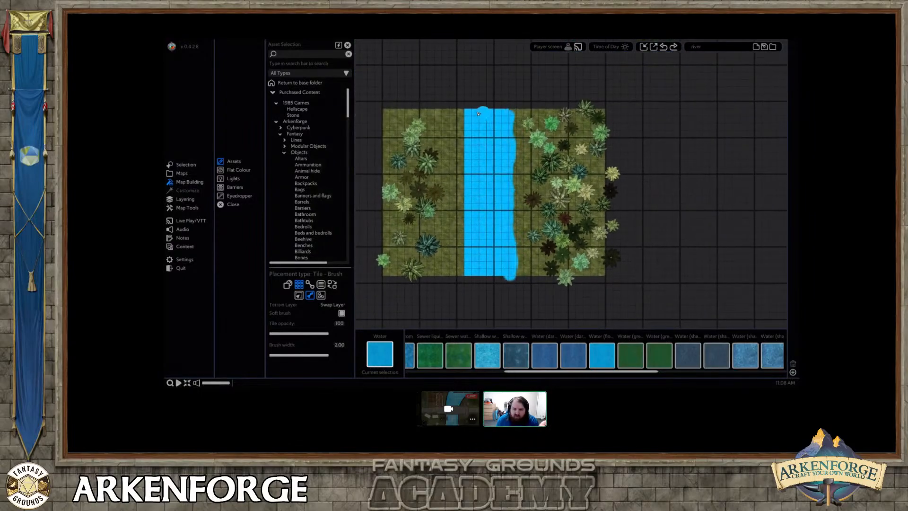
pyautogui.moveTo(466, 113); pyautogui.dragTo(464, 156)
pyautogui.moveTo(463, 197); pyautogui.dragTo(467, 237)
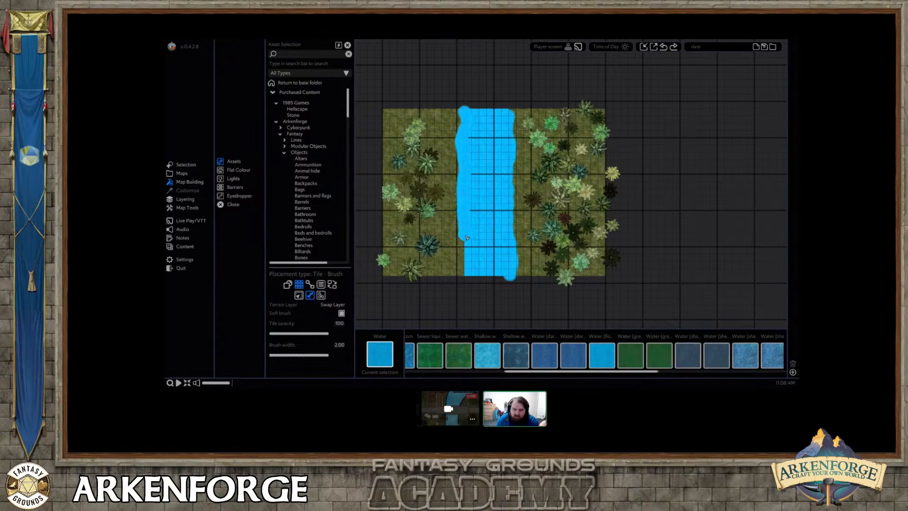
pyautogui.moveTo(466, 272); pyautogui.dragTo(469, 273)
pyautogui.rightClick(468, 273)
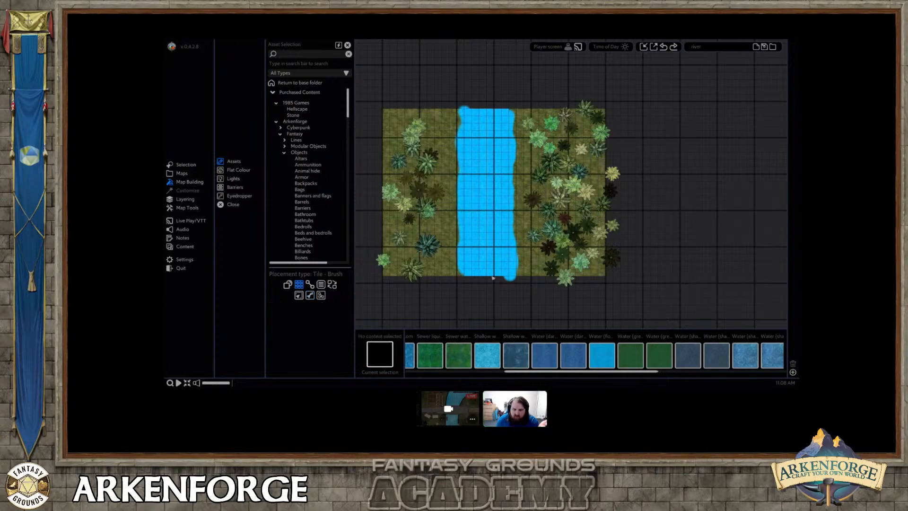
# Compare the Tile Scroll effect settings of the central river strip with those of both painted banks.
pyautogui.scroll(3, 468, 261)
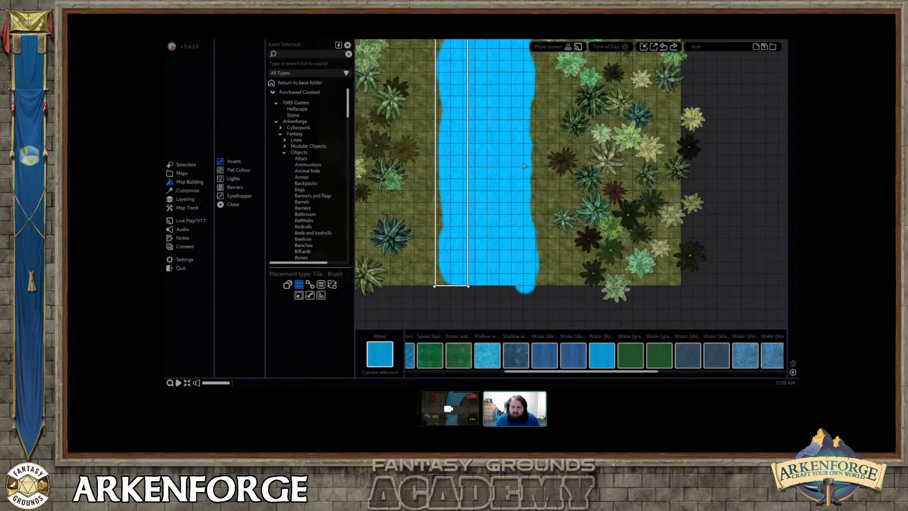
pyautogui.rightClick(524, 165)
pyautogui.rightClick(525, 165)
pyautogui.rightClick(525, 165)
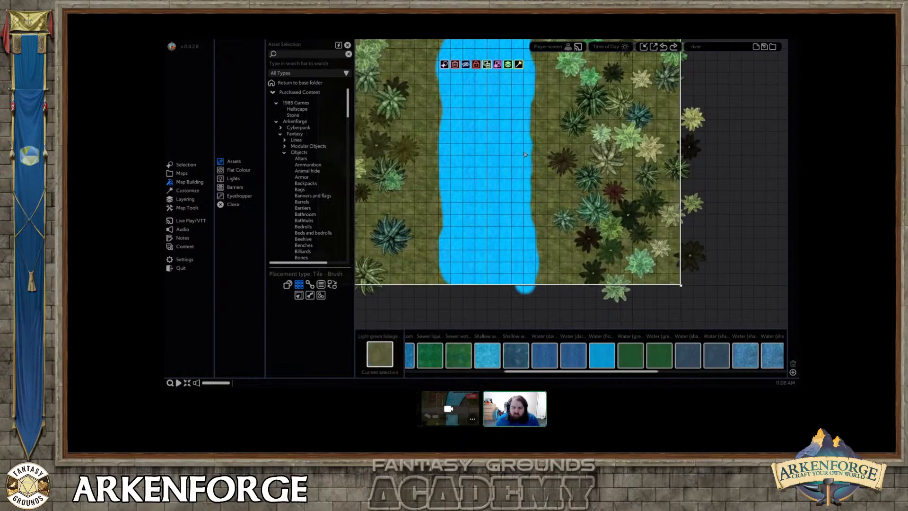
pyautogui.rightClick(525, 165)
pyautogui.click(496, 155)
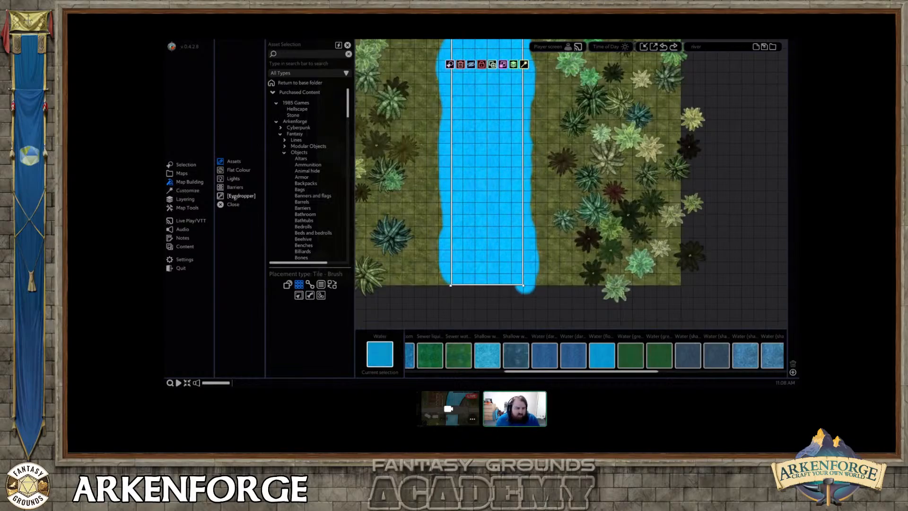
pyautogui.click(190, 191)
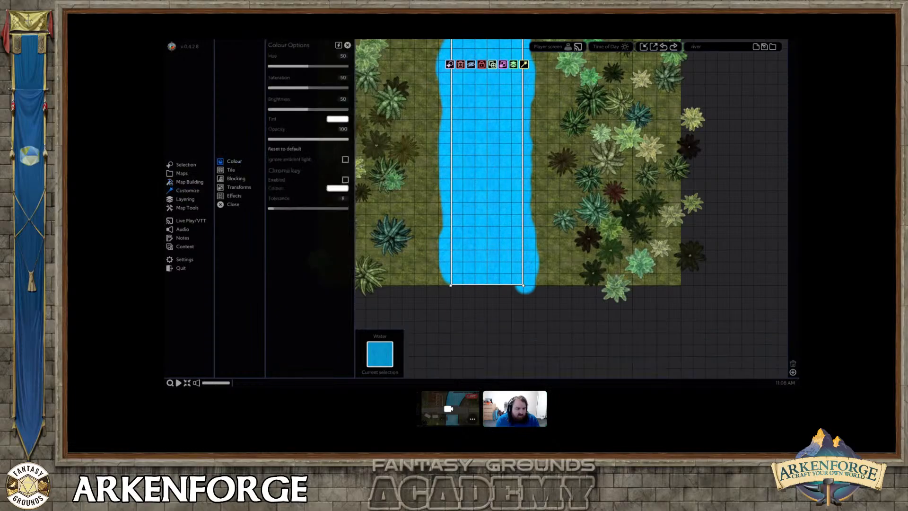
pyautogui.moveTo(472, 151); pyautogui.dragTo(488, 192, button='middle')
pyautogui.click(234, 196)
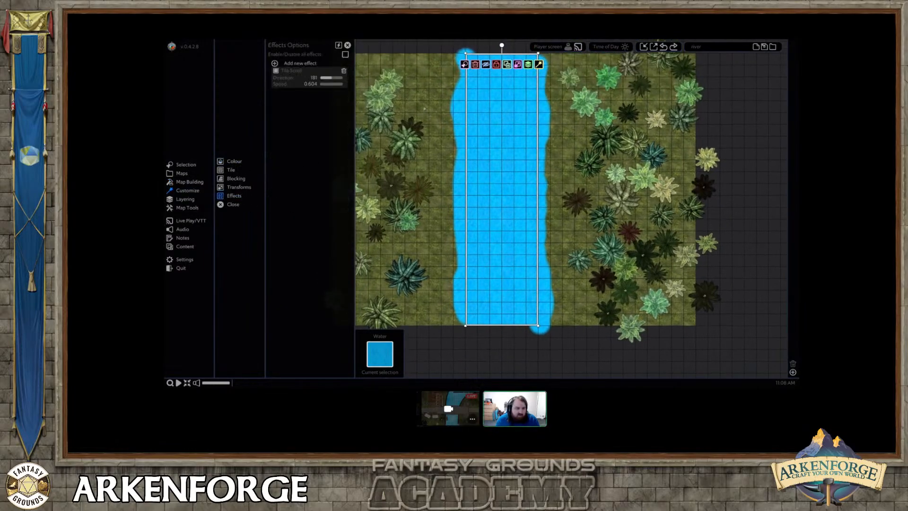
pyautogui.click(546, 126)
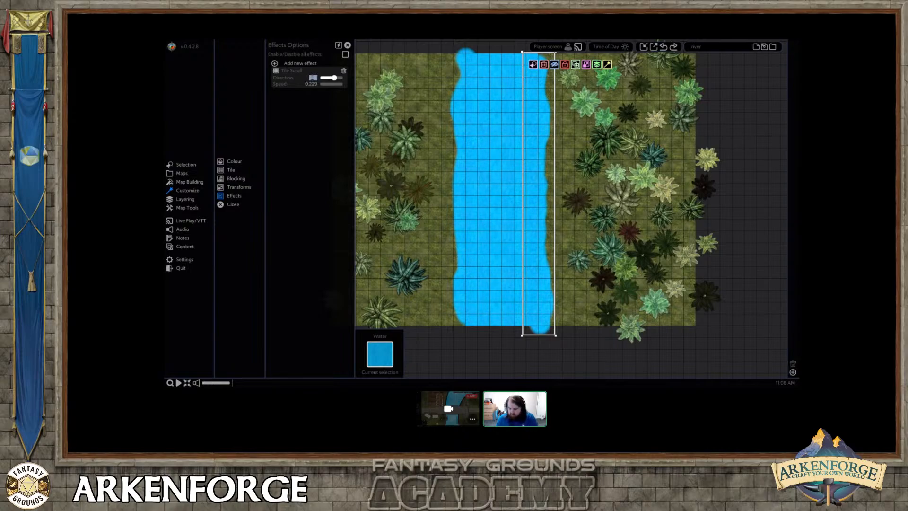
pyautogui.click(462, 136)
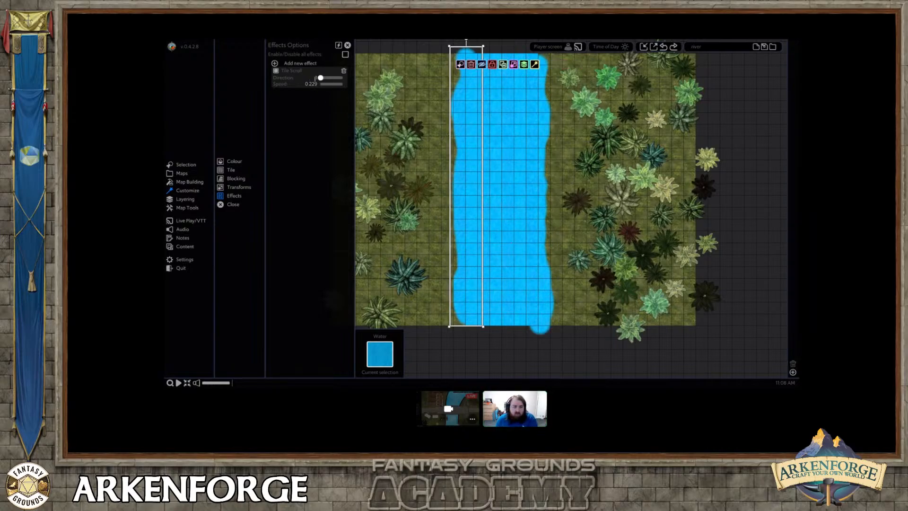
# Examine how the scrolling water of the central strip blends into the wavy banks along the river.
pyautogui.click(506, 328)
pyautogui.scroll(5, 501, 237)
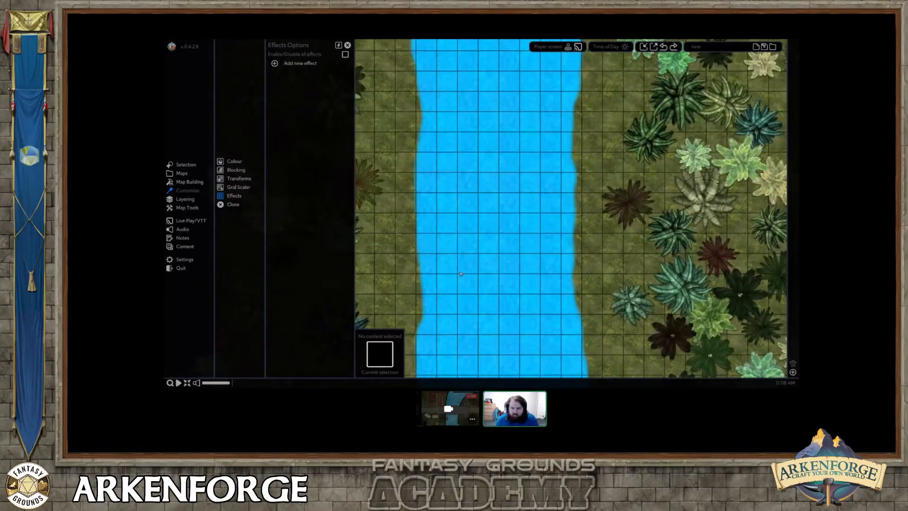
pyautogui.click(459, 184)
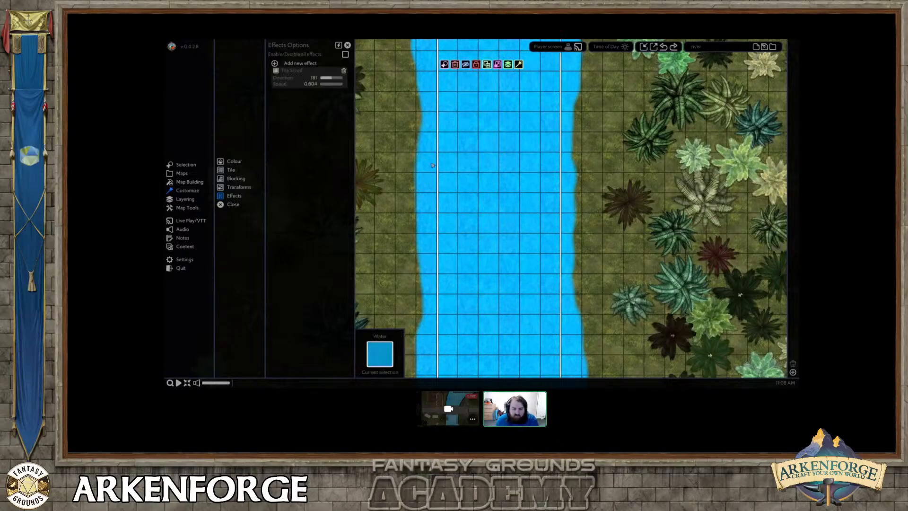
pyautogui.scroll(-5, 515, 238)
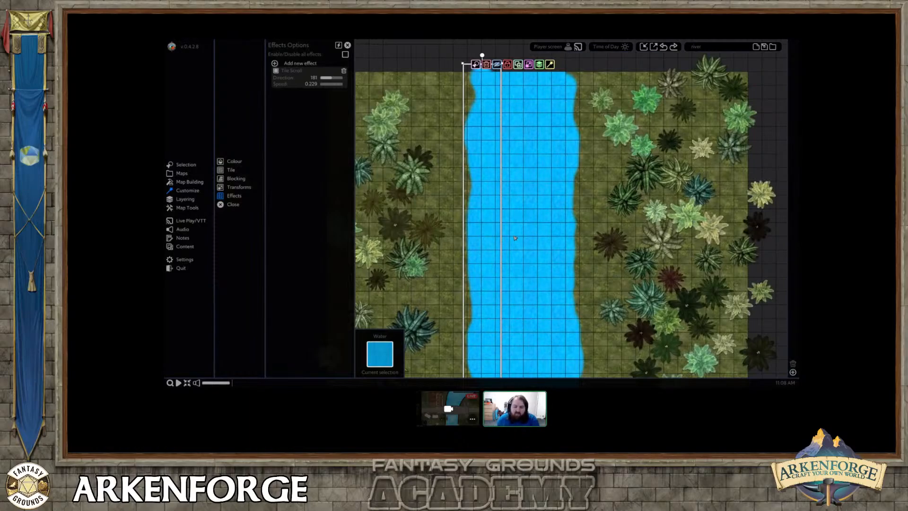
pyautogui.scroll(1, 529, 233)
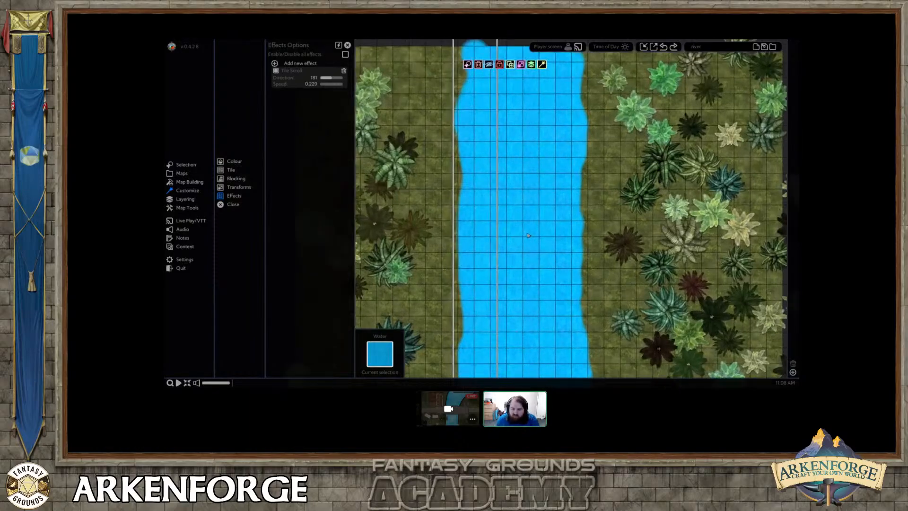
pyautogui.click(516, 209)
pyautogui.moveTo(528, 198); pyautogui.dragTo(527, 107, button='middle')
pyautogui.rightClick(525, 261)
# Choose the Log bridge asset from the Fantasy bridge lines and set its line width to 2.
pyautogui.click(188, 181)
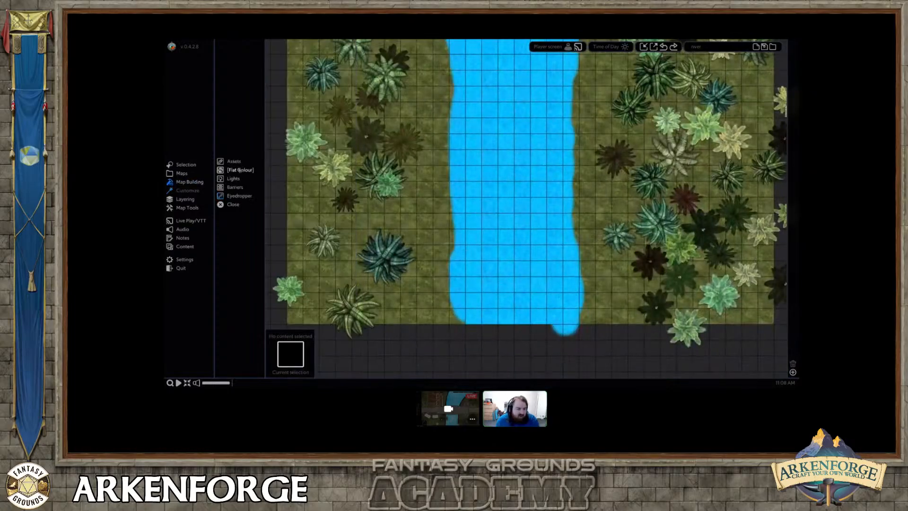
pyautogui.click(235, 161)
pyautogui.click(296, 140)
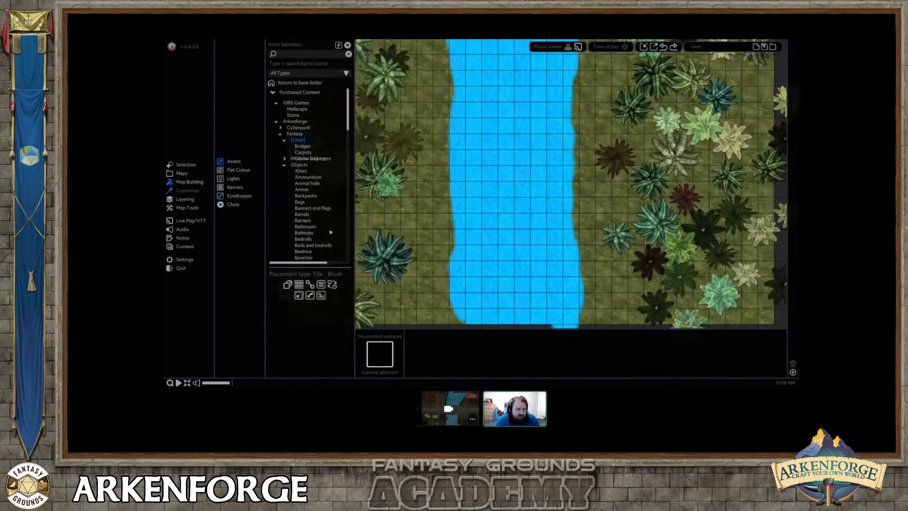
pyautogui.click(304, 146)
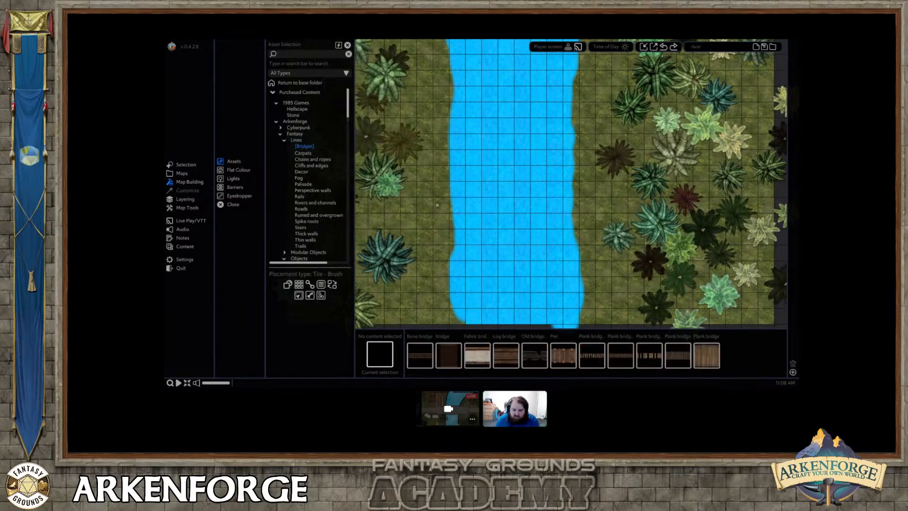
pyautogui.click(506, 354)
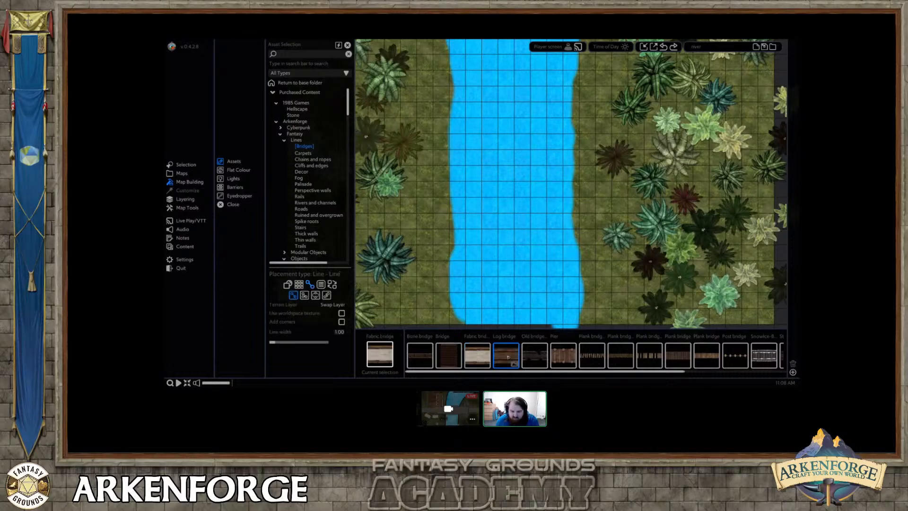
pyautogui.moveTo(494, 167); pyautogui.dragTo(485, 239, button='middle')
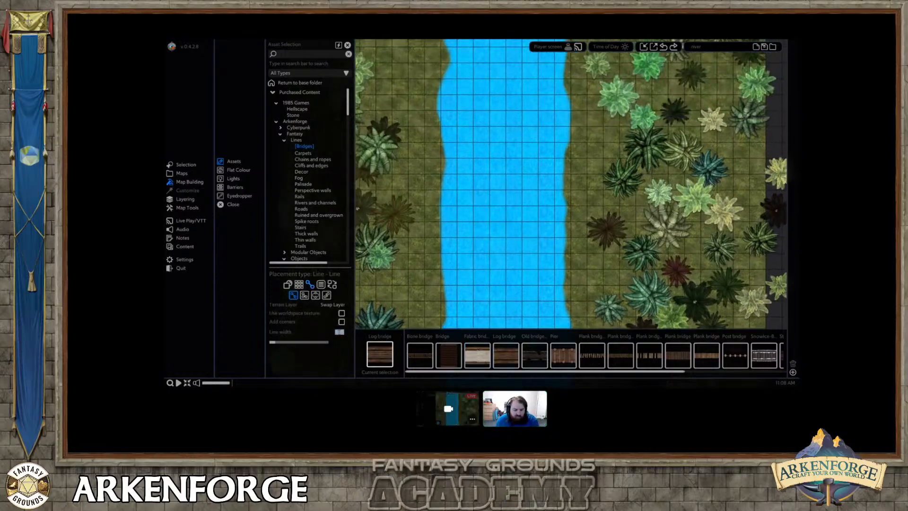
pyautogui.write('2')
# Draw a log bridge across the lower half of the river from bank to bank and select it.
pyautogui.moveTo(453, 135); pyautogui.dragTo(438, 107, button='middle')
pyautogui.moveTo(428, 250); pyautogui.dragTo(590, 251)
pyautogui.rightClick(516, 240)
pyautogui.click(515, 243)
pyautogui.moveTo(514, 245); pyautogui.dragTo(510, 198, button='middle')
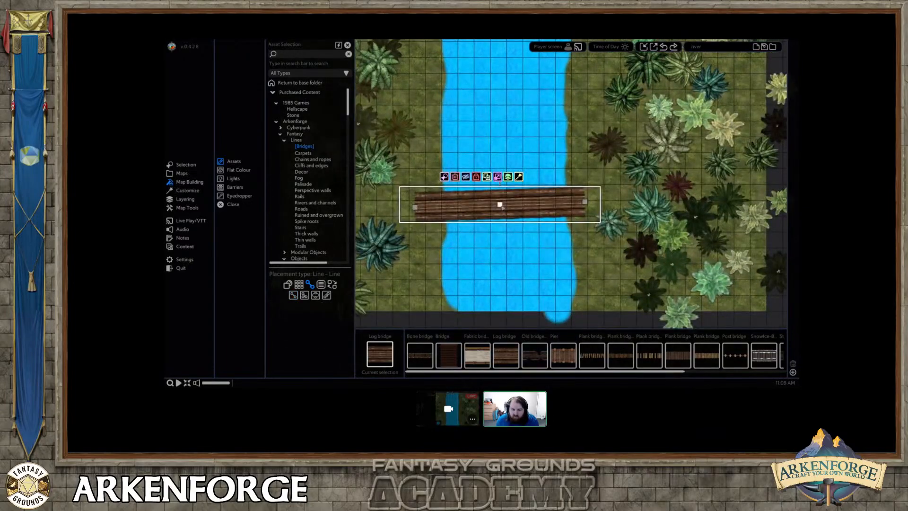
# Bend the log bridge into a gentle downward curve and rotate it slightly clockwise.
pyautogui.moveTo(500, 204); pyautogui.dragTo(477, 209)
pyautogui.click(497, 171)
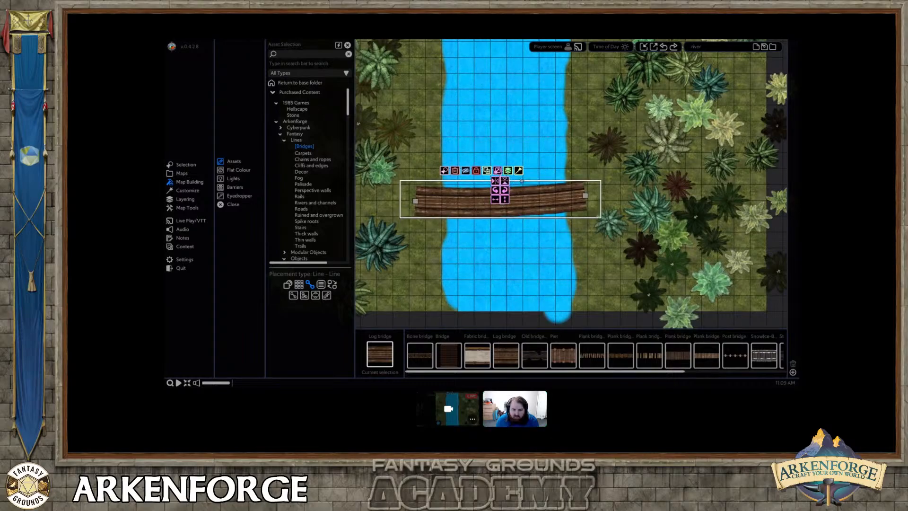
pyautogui.moveTo(521, 181); pyautogui.dragTo(565, 223, button='middle')
pyautogui.moveTo(543, 216); pyautogui.dragTo(544, 207)
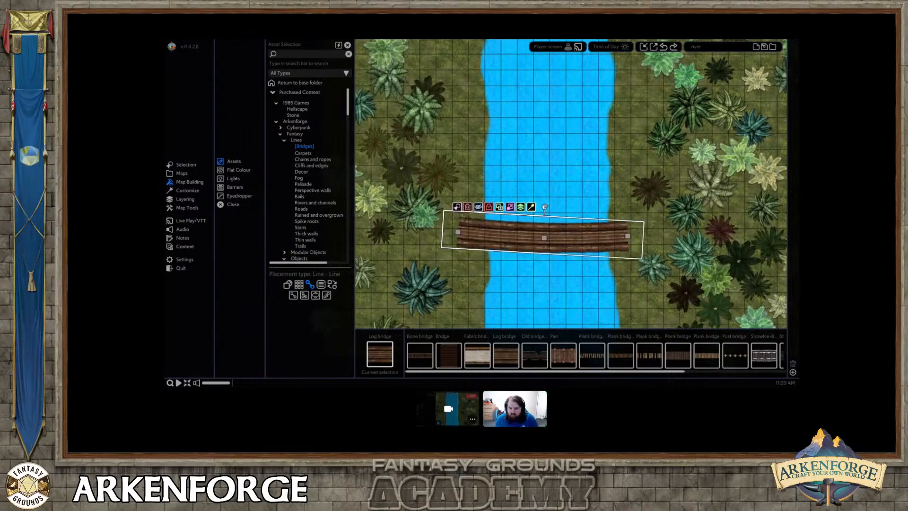
# Choose the Post object from the Planks and posts assets and place one at each of the bridge's four corners.
pyautogui.click(299, 141)
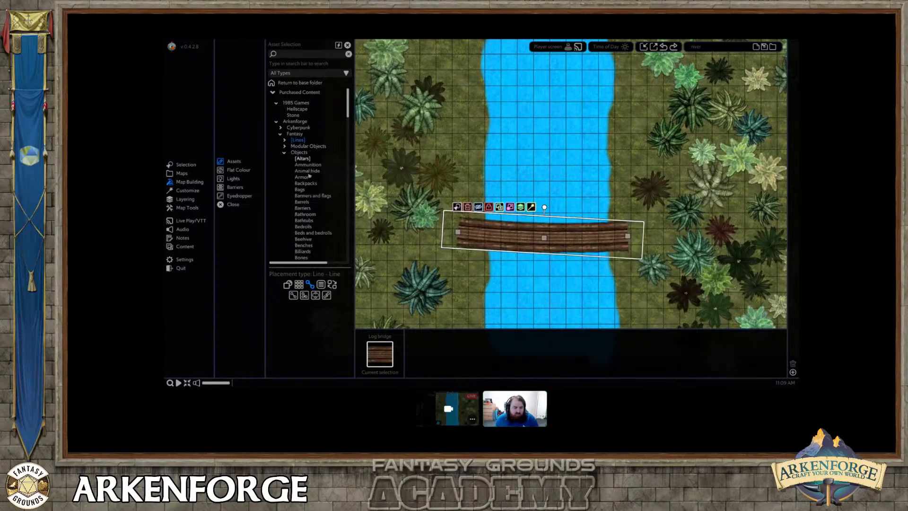
pyautogui.scroll(-3, 311, 185)
pyautogui.scroll(-10, 312, 187)
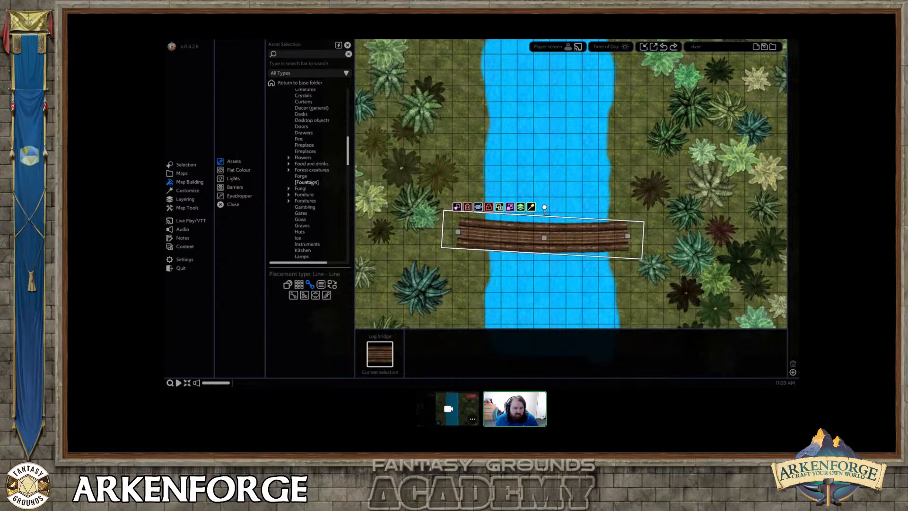
pyautogui.scroll(-7, 311, 189)
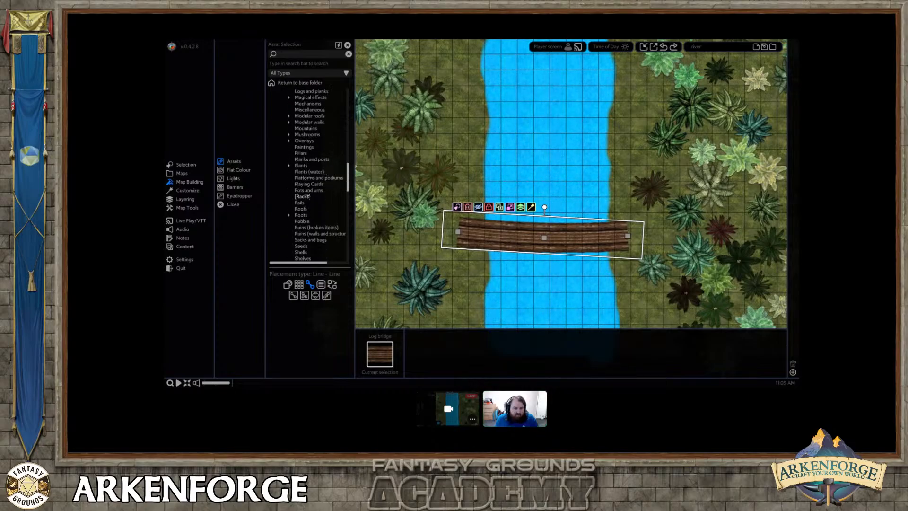
pyautogui.click(308, 160)
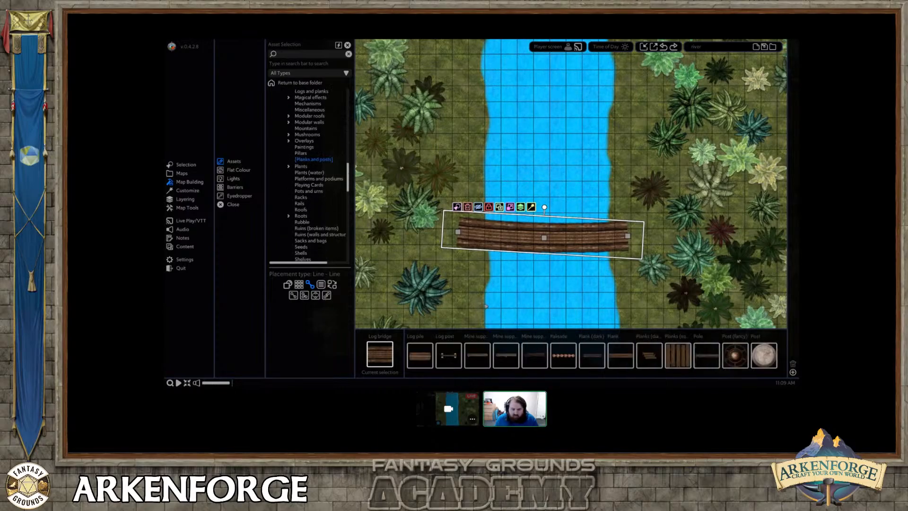
pyautogui.scroll(-3, 532, 365)
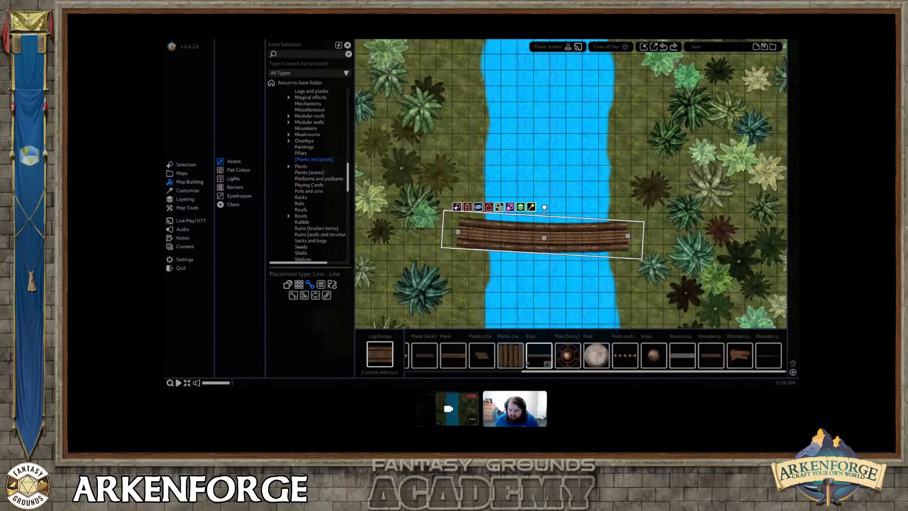
pyautogui.click(596, 356)
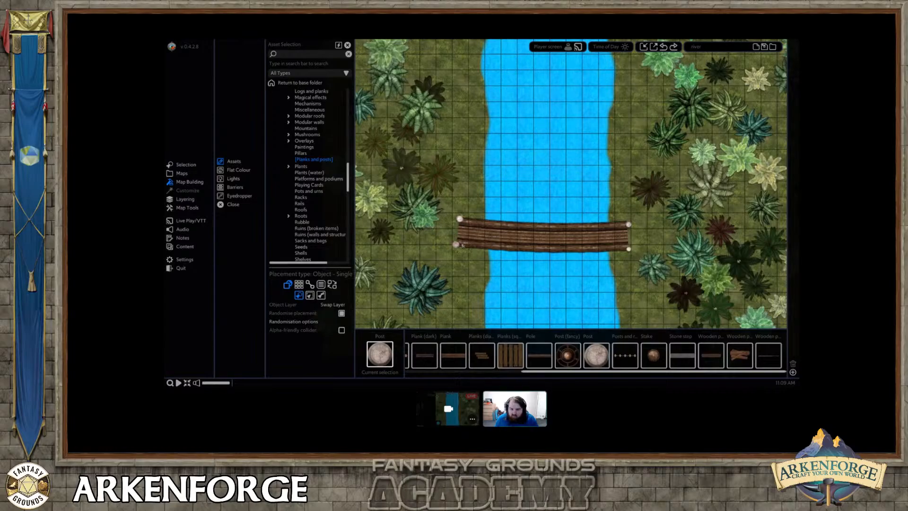
pyautogui.rightClick(462, 244)
# Select all four corner posts together and scale them up slightly.
pyautogui.click(456, 244)
pyautogui.keyDown('shift'); pyautogui.click(459, 220); pyautogui.keyUp('shift')
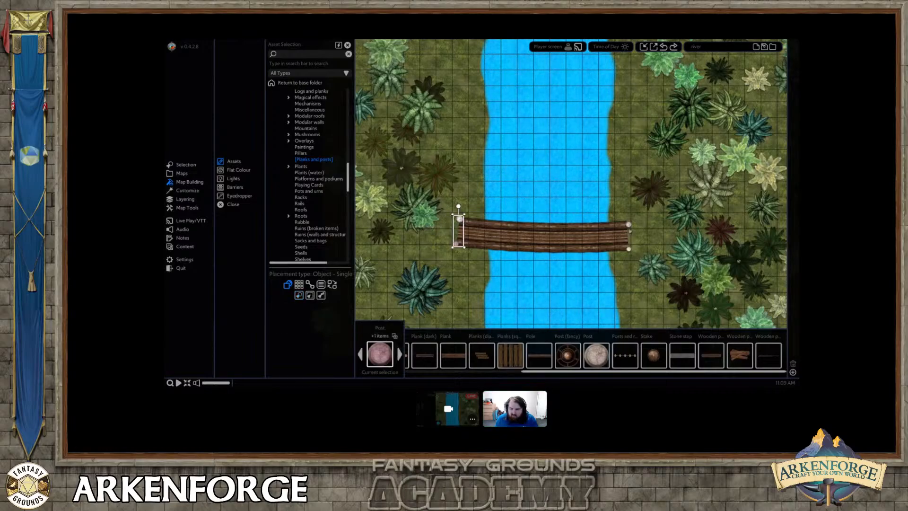
pyautogui.keyDown('shift'); pyautogui.click(629, 248); pyautogui.keyUp('shift')
pyautogui.keyDown('shift'); pyautogui.click(628, 224); pyautogui.keyUp('shift')
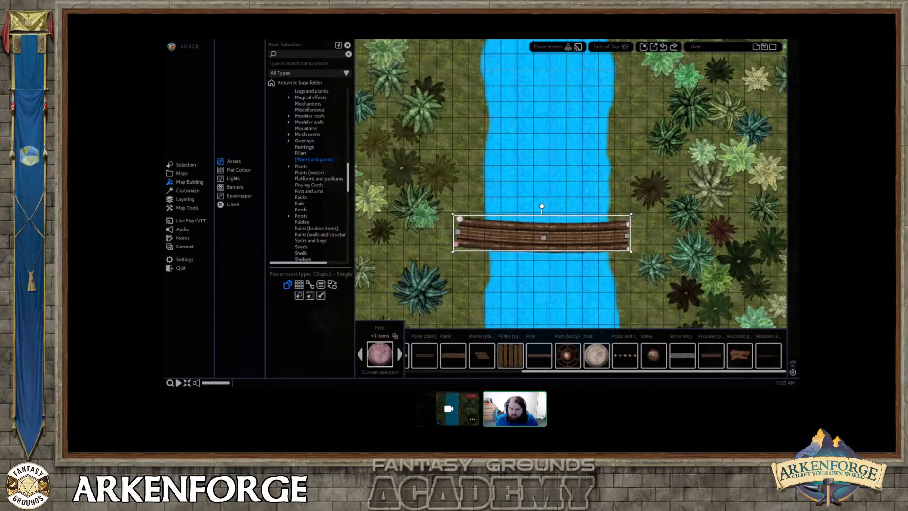
pyautogui.click(628, 224)
pyautogui.keyDown('shift'); pyautogui.click(628, 249); pyautogui.keyUp('shift')
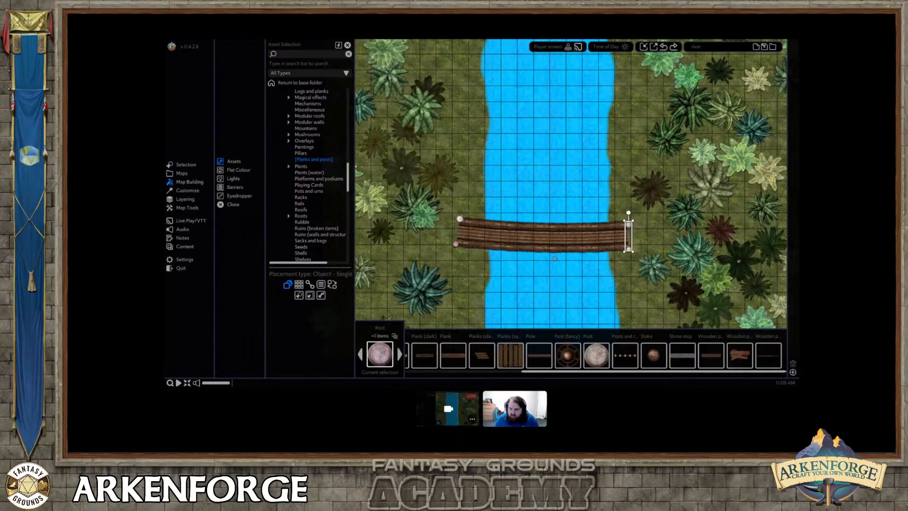
pyautogui.keyDown('shift'); pyautogui.click(460, 219); pyautogui.keyUp('shift')
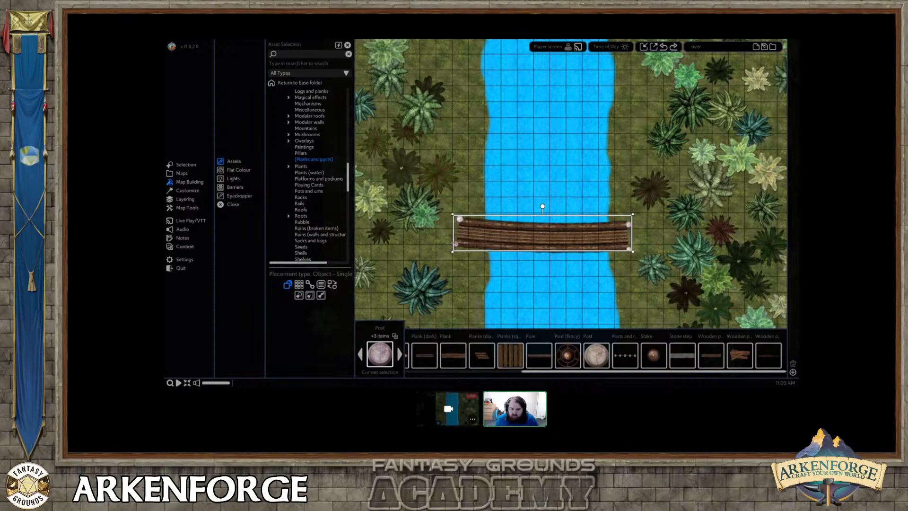
pyautogui.moveTo(634, 214); pyautogui.dragTo(635, 212)
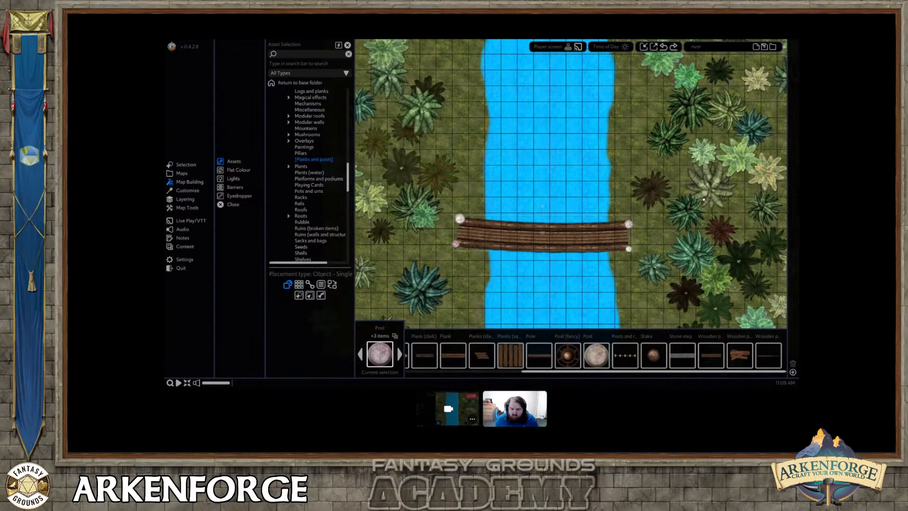
pyautogui.moveTo(690, 188); pyautogui.dragTo(689, 190)
# Nudge the bridge's upper-left post slightly into place, deselect it, and check the bridge on the whole map.
pyautogui.scroll(3, 573, 257)
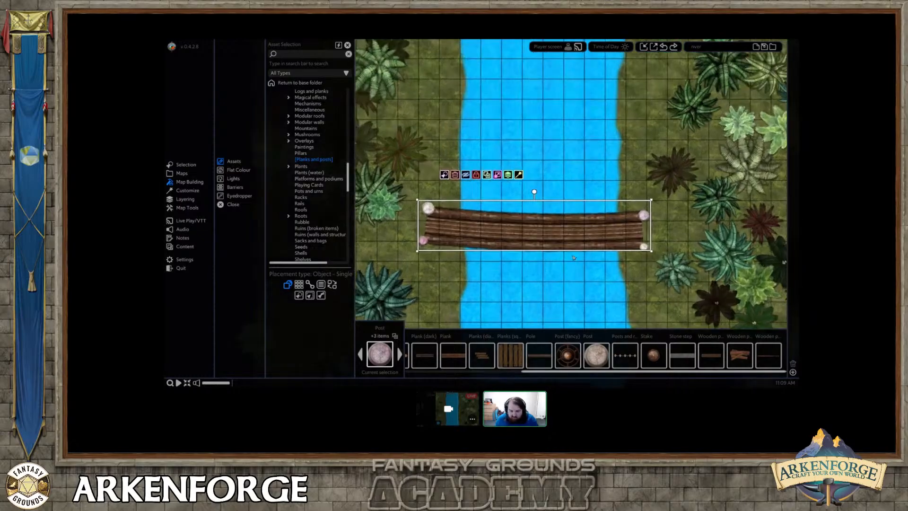
pyautogui.click(428, 208)
pyautogui.moveTo(429, 200); pyautogui.dragTo(430, 202)
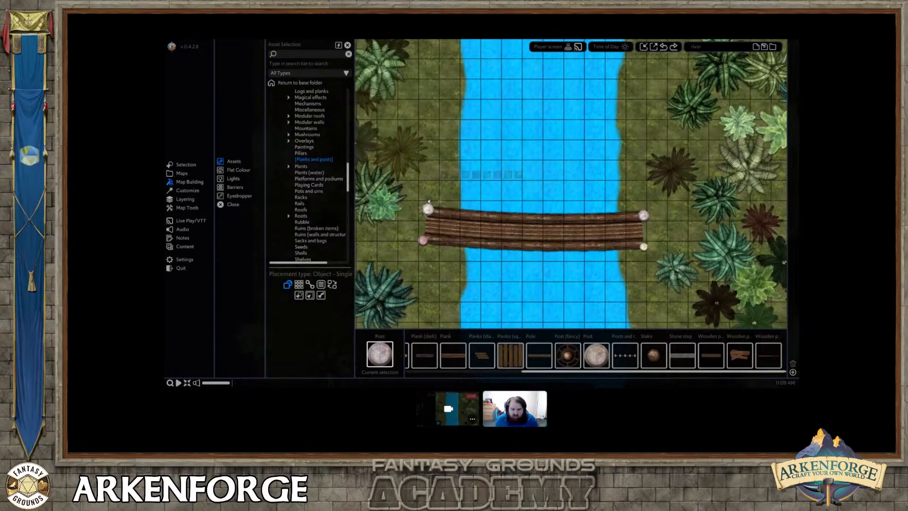
pyautogui.scroll(-4, 583, 244)
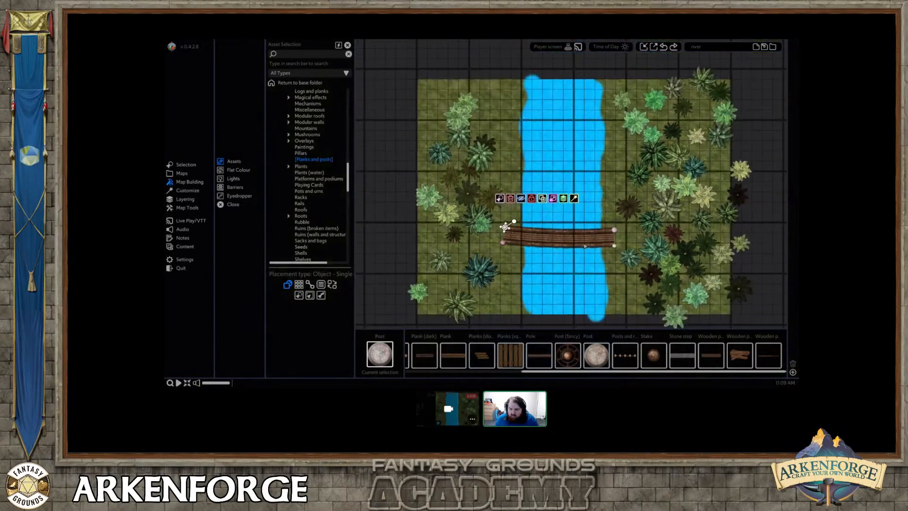
pyautogui.click(773, 226)
pyautogui.scroll(3, 773, 225)
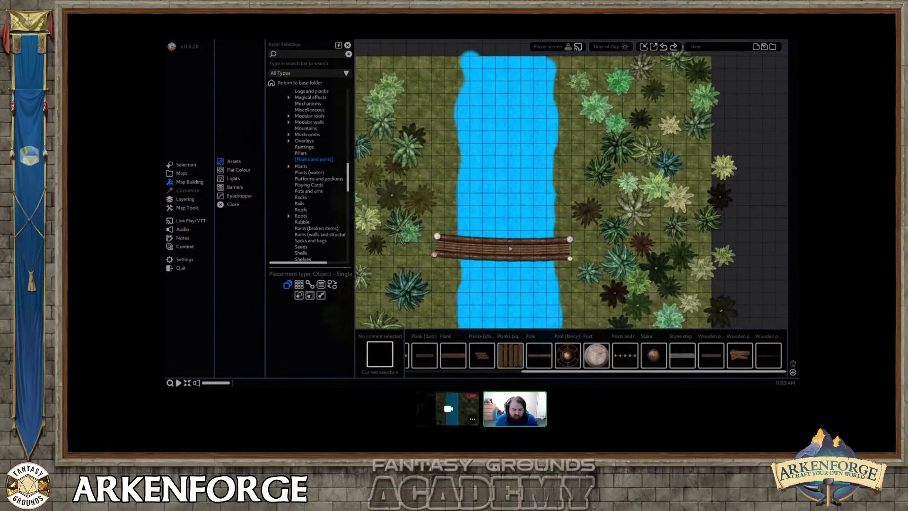
pyautogui.scroll(-2, 489, 245)
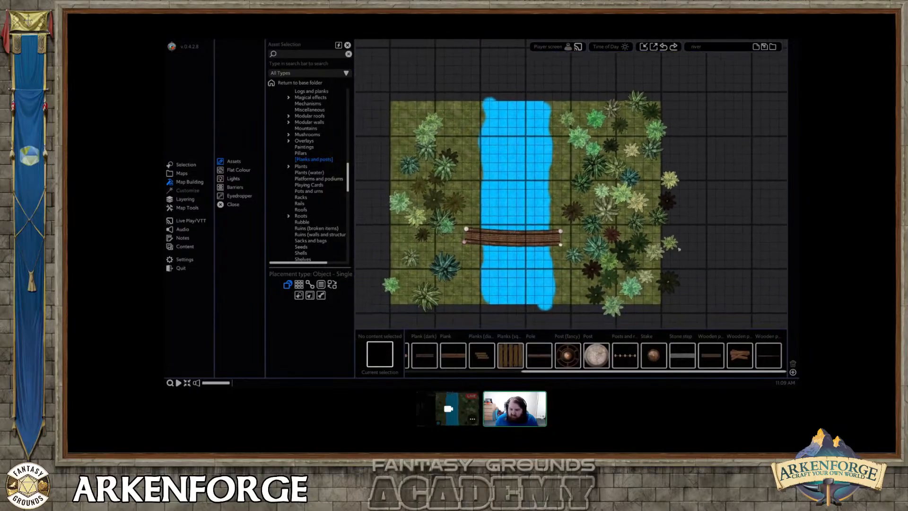
# Examine the log bridge and its posts against the river and the palm trees, both on the whole map and close up.
pyautogui.moveTo(693, 246); pyautogui.dragTo(710, 243, button='middle')
pyautogui.scroll(2, 710, 243)
pyautogui.moveTo(483, 209); pyautogui.dragTo(518, 197, button='middle')
pyautogui.scroll(-2, 525, 213)
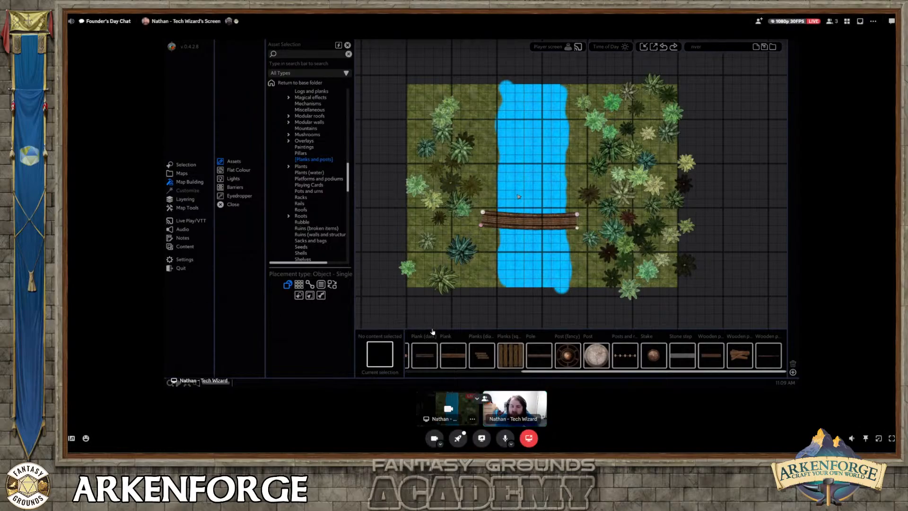
pyautogui.scroll(3, 518, 196)
pyautogui.moveTo(507, 197); pyautogui.dragTo(535, 227, button='middle')
pyautogui.moveTo(463, 202); pyautogui.dragTo(441, 177, button='middle')
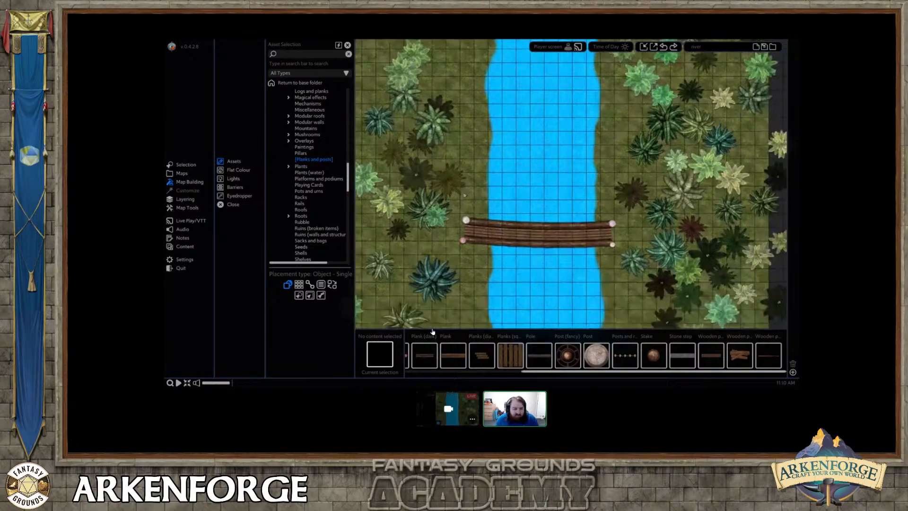
pyautogui.scroll(5, 441, 179)
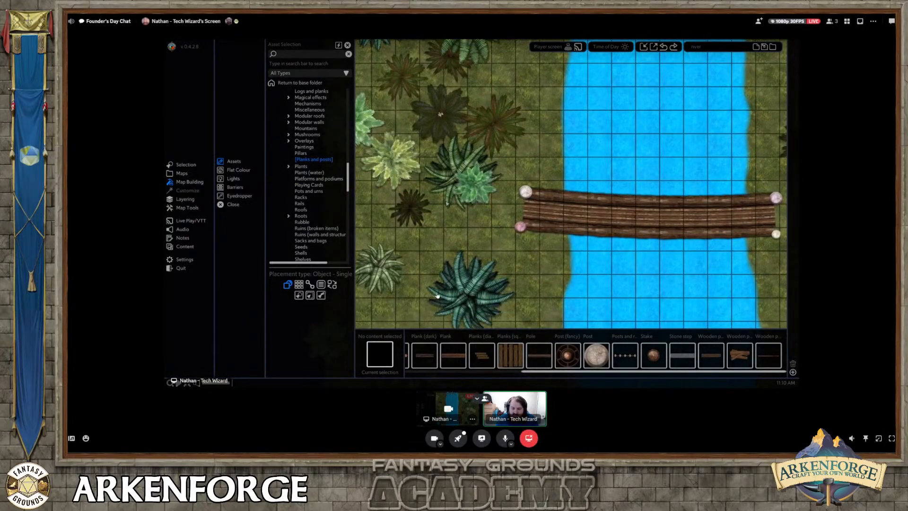
# Choose the Sconce 2 object from the Torches and lamps assets.
pyautogui.moveTo(420, 207); pyautogui.dragTo(387, 207, button='middle')
pyautogui.rightClick(388, 207)
pyautogui.click(438, 189)
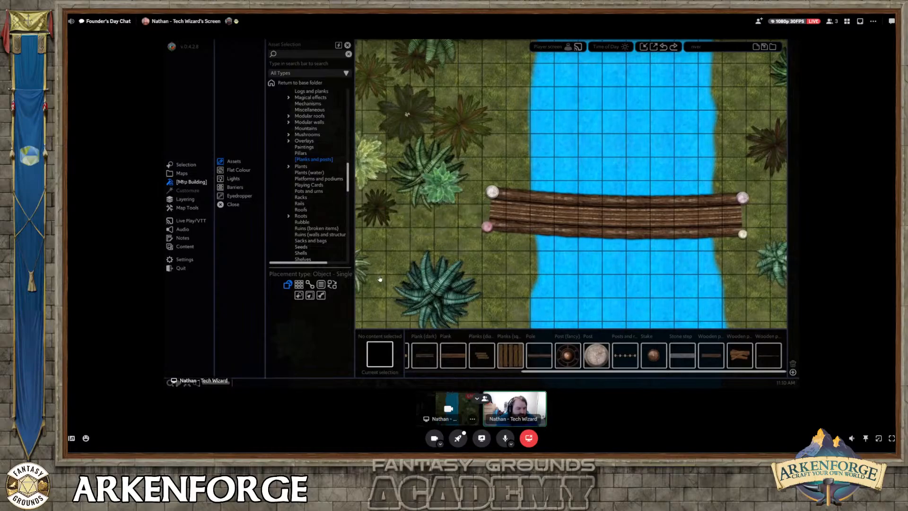
pyautogui.click(238, 162)
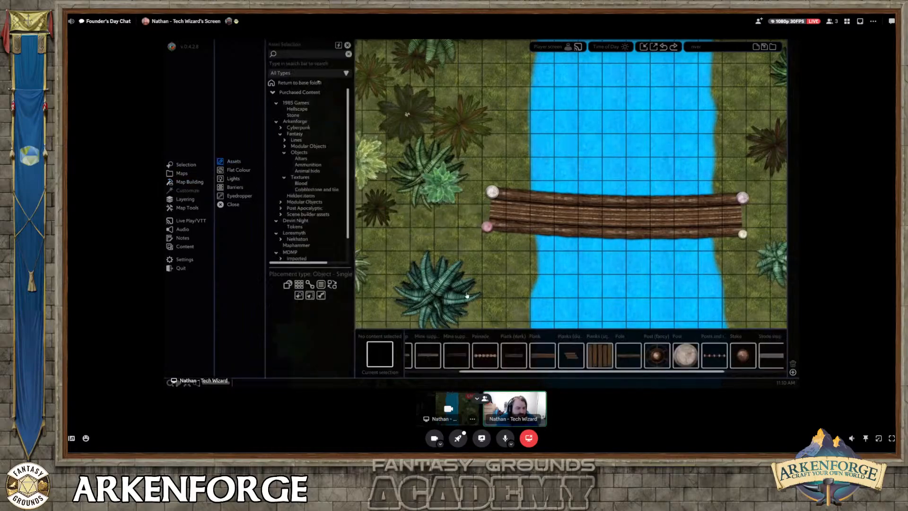
pyautogui.scroll(-5, 305, 162)
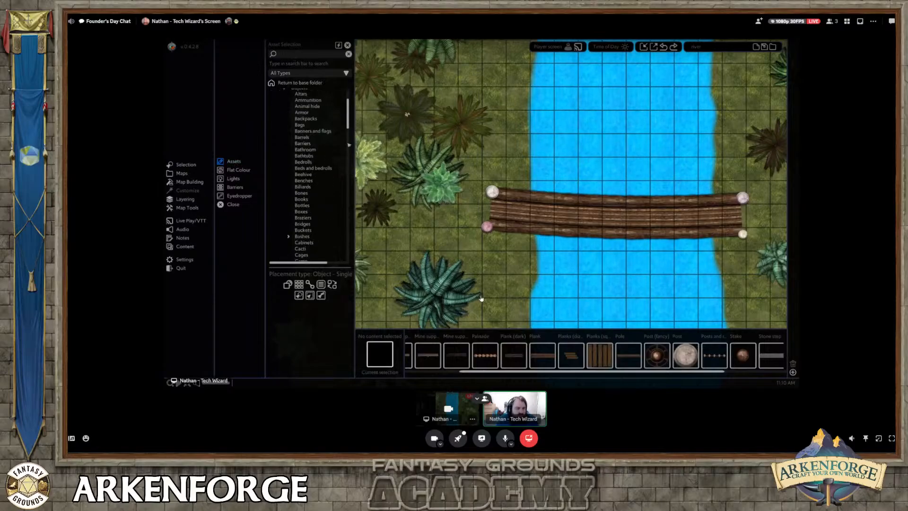
pyautogui.moveTo(348, 119); pyautogui.dragTo(346, 200)
pyautogui.click(306, 143)
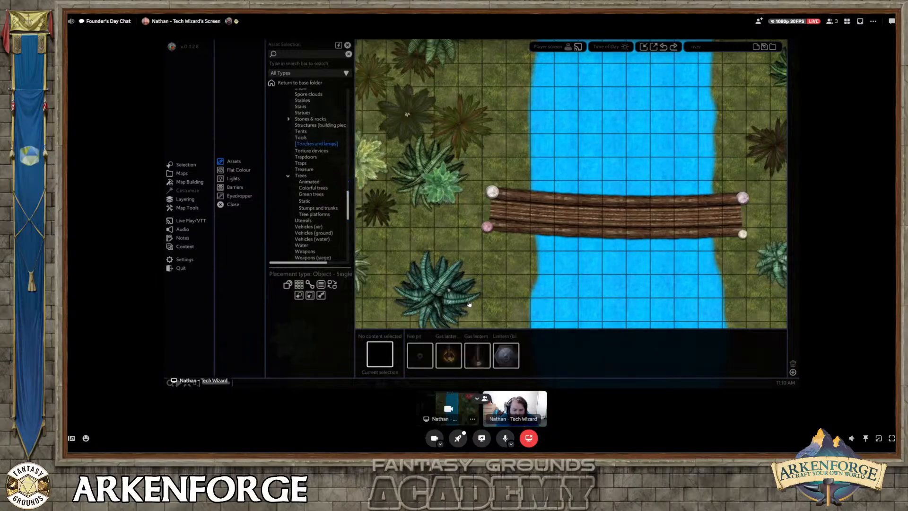
pyautogui.moveTo(607, 374)
pyautogui.mouseDown()
pyautogui.moveTo(724, 371)
pyautogui.moveTo(622, 369)
pyautogui.mouseUp()
pyautogui.click(569, 356)
# Place a sconce beside each of the two posts at the bridge's left end.
pyautogui.scroll(3, 479, 201)
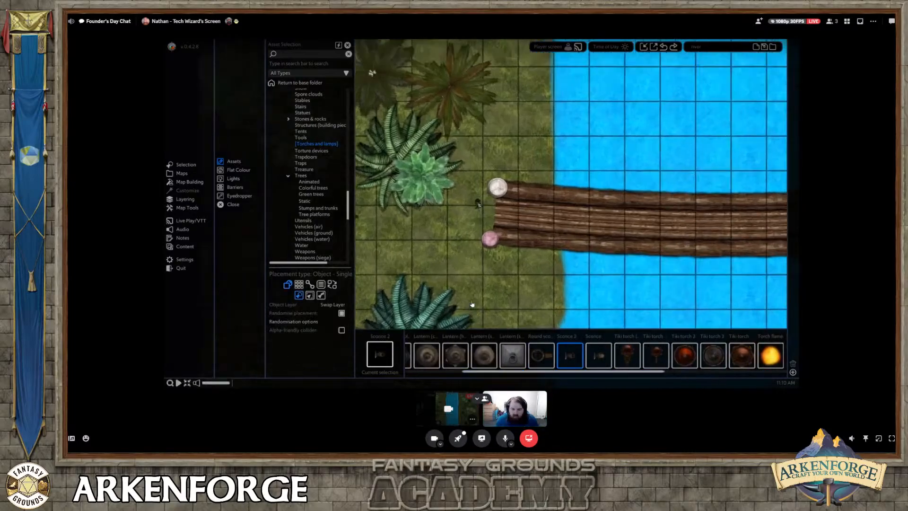
pyautogui.click(490, 173)
pyautogui.click(476, 240)
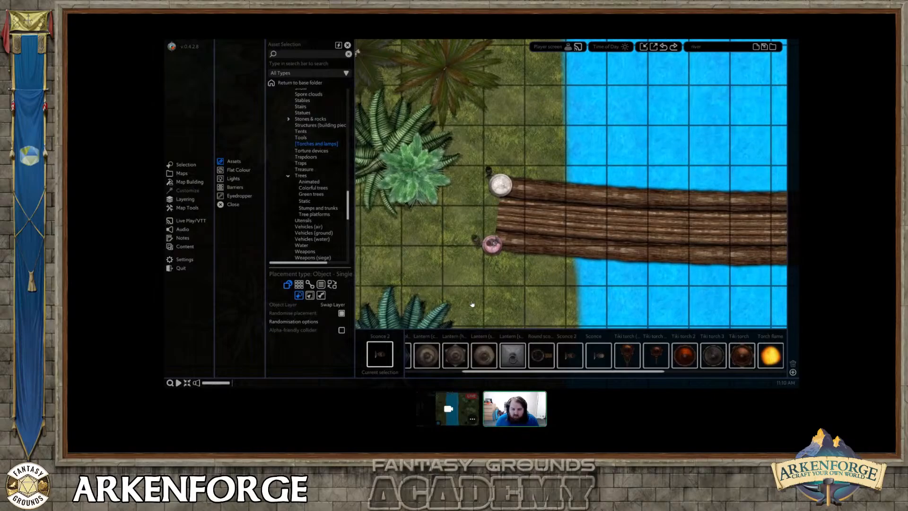
pyautogui.rightClick(490, 242)
# Rotate both left-end sconces to face away from the bridge and fit the upper one against its post.
pyautogui.click(476, 240)
pyautogui.moveTo(456, 255); pyautogui.dragTo(473, 264)
pyautogui.click(488, 171)
pyautogui.moveTo(465, 175); pyautogui.dragTo(483, 195)
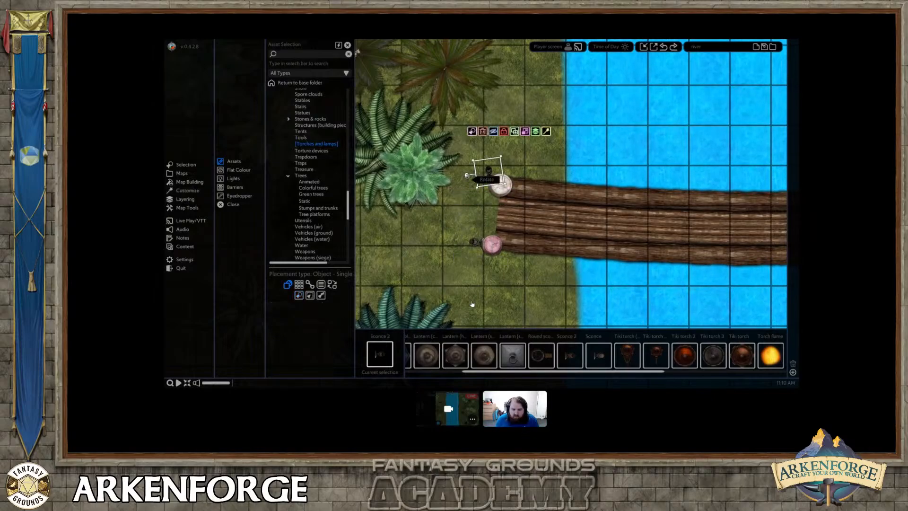
pyautogui.rightClick(483, 196)
pyautogui.click(482, 182)
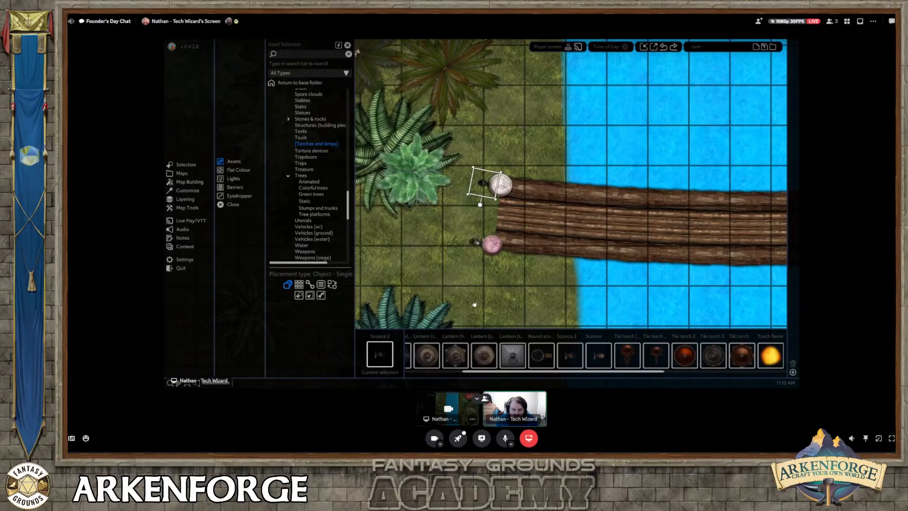
# Duplicate the two sconces to the bridge's right end, facing outward, and fit them against the posts there.
pyautogui.keyDown('shift'); pyautogui.click(475, 242); pyautogui.keyUp('shift')
pyautogui.scroll(-2, 571, 289)
pyautogui.scroll(-2, 579, 289)
pyautogui.moveTo(662, 226); pyautogui.dragTo(478, 169, button='right')
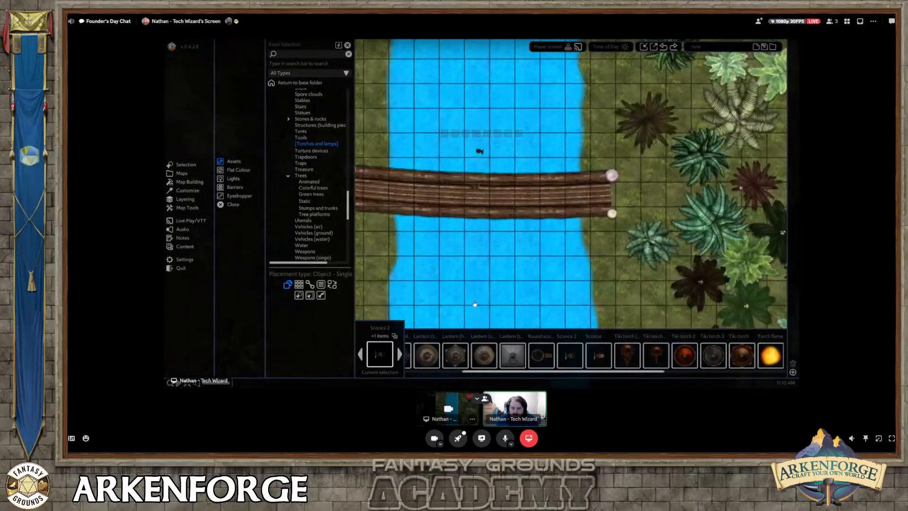
pyautogui.click(612, 195)
pyautogui.moveTo(612, 159); pyautogui.dragTo(650, 284)
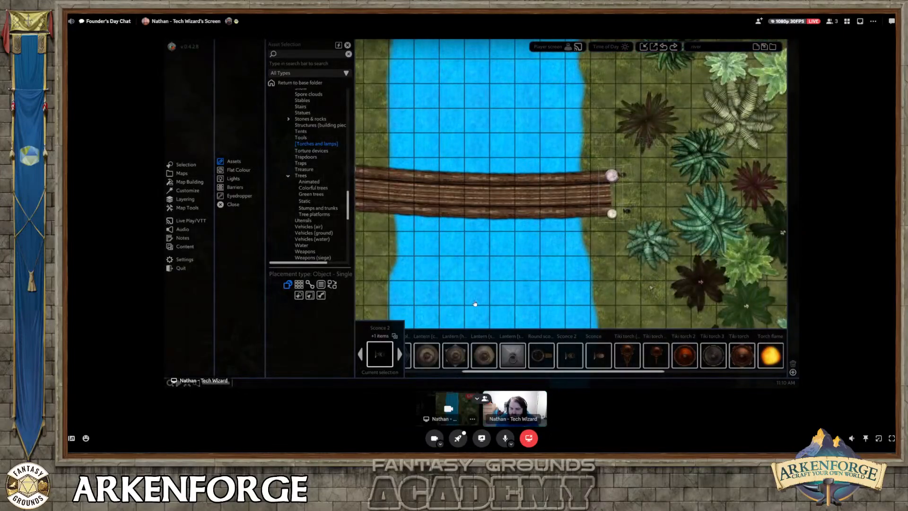
pyautogui.moveTo(627, 212)
pyautogui.mouseDown()
pyautogui.moveTo(618, 216)
pyautogui.moveTo(621, 198)
pyautogui.mouseUp()
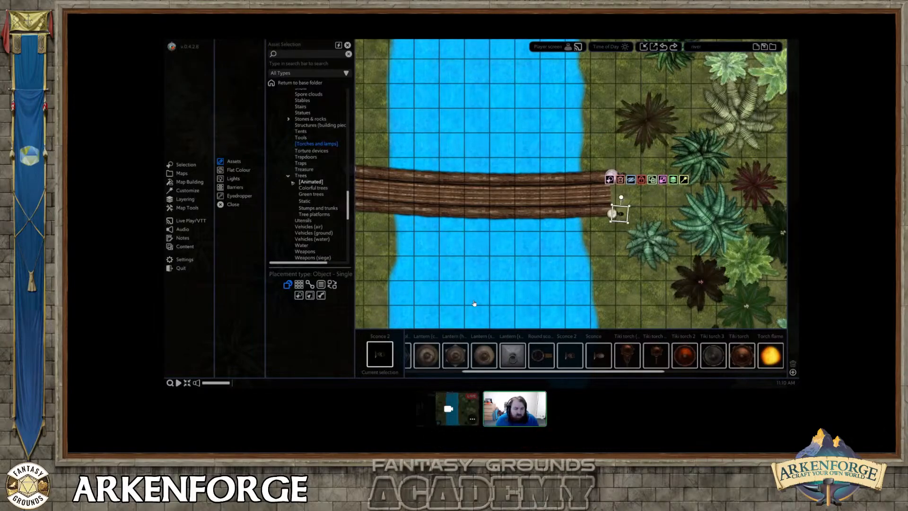
# Choose Fire (small) from the Fire assets, turn off randomised placement and place a flame on the lower-right sconce.
pyautogui.moveTo(349, 199); pyautogui.dragTo(350, 150)
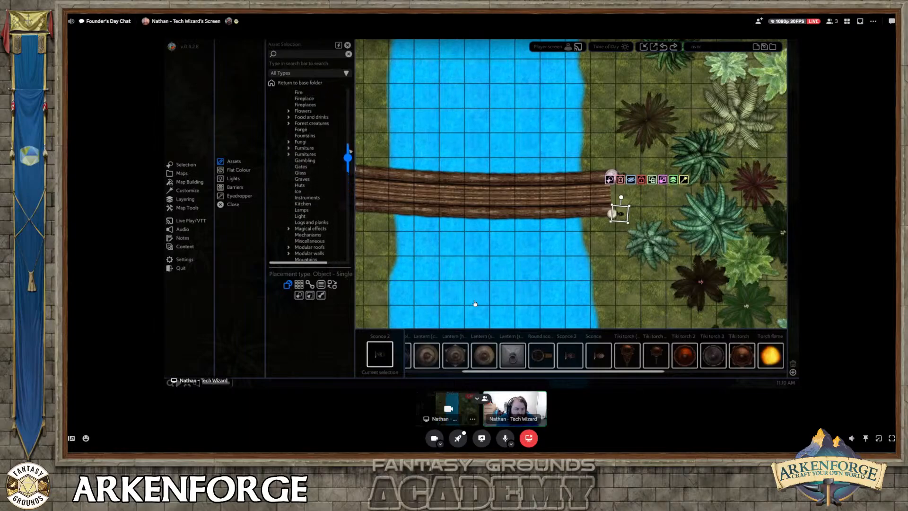
pyautogui.scroll(5, 314, 157)
pyautogui.click(303, 154)
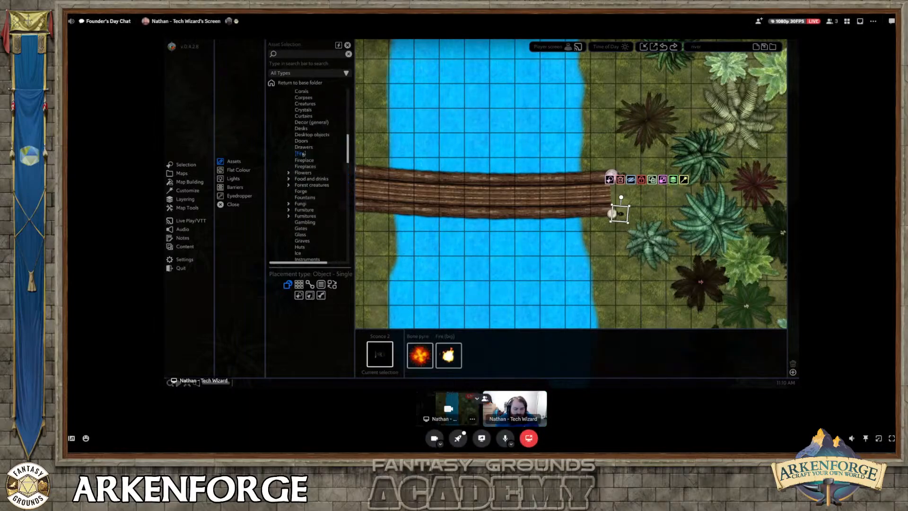
pyautogui.click(508, 351)
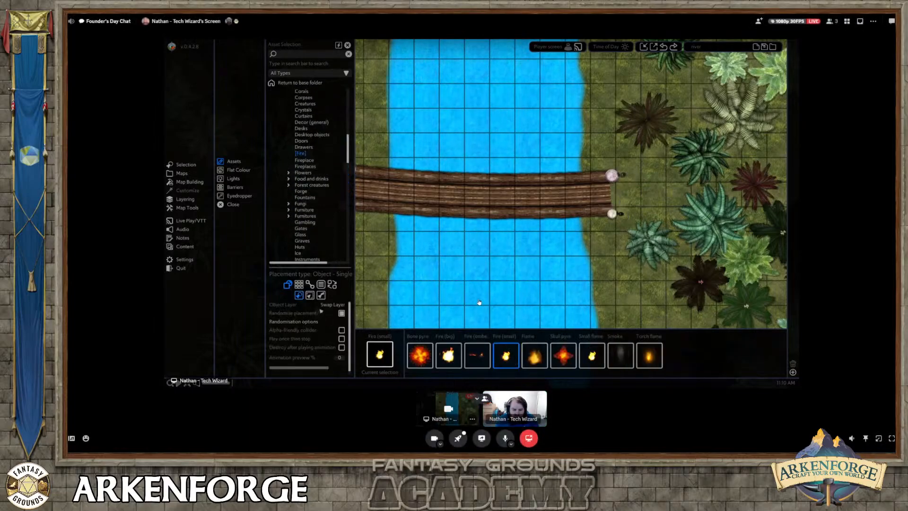
pyautogui.scroll(3, 634, 213)
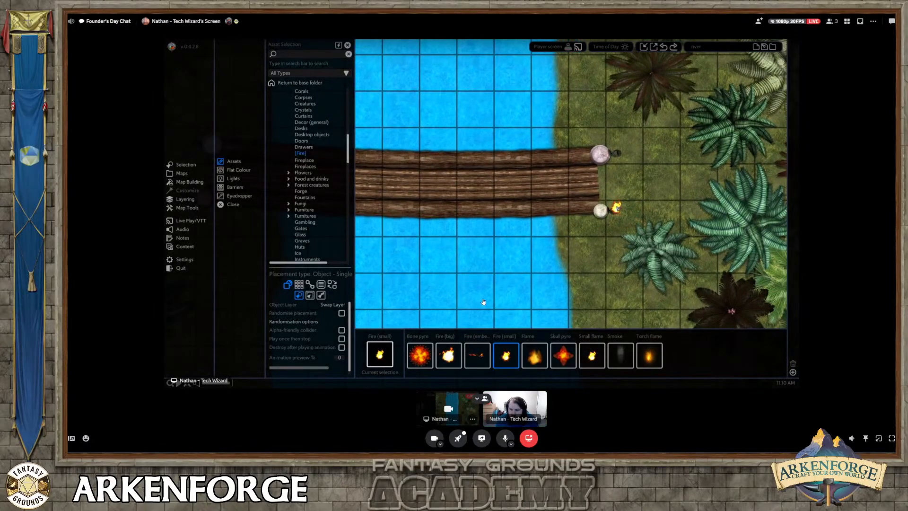
# Scale the lower-right flame down to fit its sconce and place a copy of it on the upper-right sconce.
pyautogui.rightClick(642, 205)
pyautogui.click(616, 208)
pyautogui.moveTo(601, 192); pyautogui.dragTo(616, 208)
pyautogui.moveTo(616, 188); pyautogui.dragTo(616, 188)
pyautogui.click(617, 171)
pyautogui.click(618, 153)
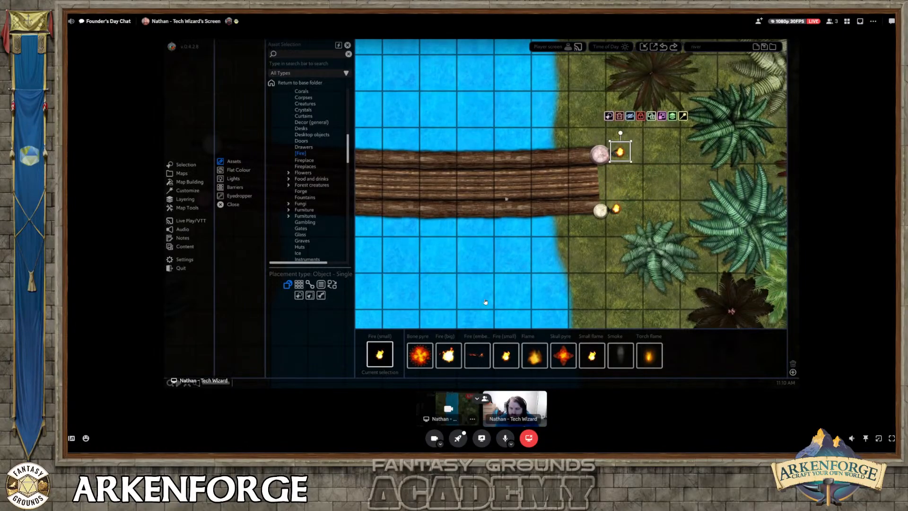
# Add matching small flames to the two left-end sconces, align them and deselect.
pyautogui.scroll(-2, 619, 203)
pyautogui.press('a')
pyautogui.scroll(-1, 619, 203)
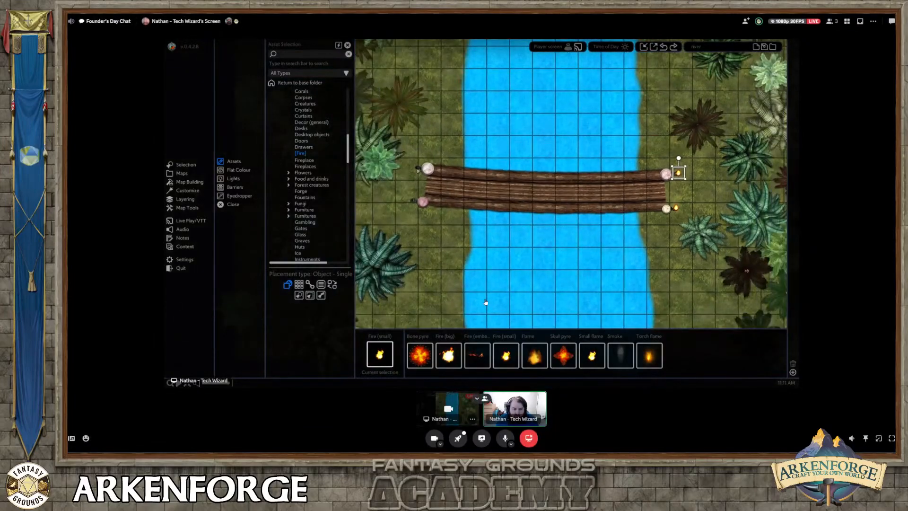
pyautogui.scroll(4, 484, 302)
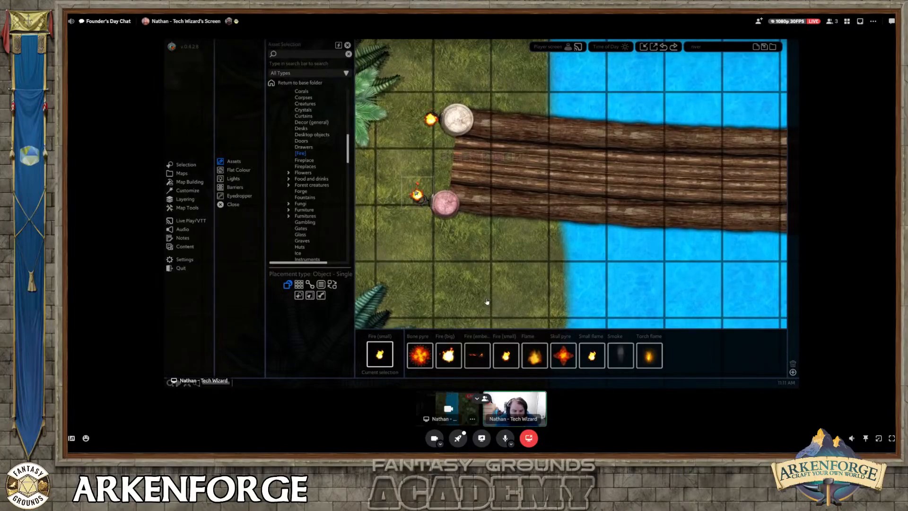
pyautogui.moveTo(433, 122); pyautogui.dragTo(430, 115)
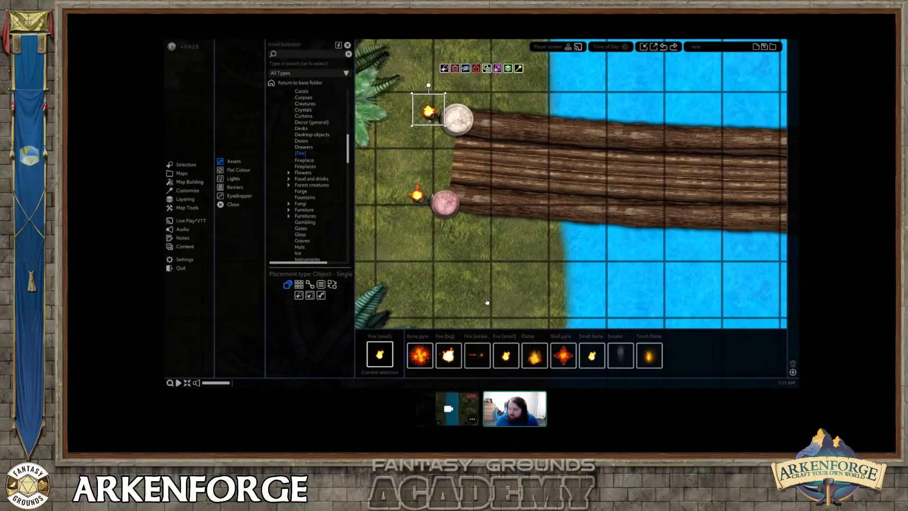
pyautogui.moveTo(431, 160); pyautogui.dragTo(439, 170, button='right')
pyautogui.scroll(-4, 484, 301)
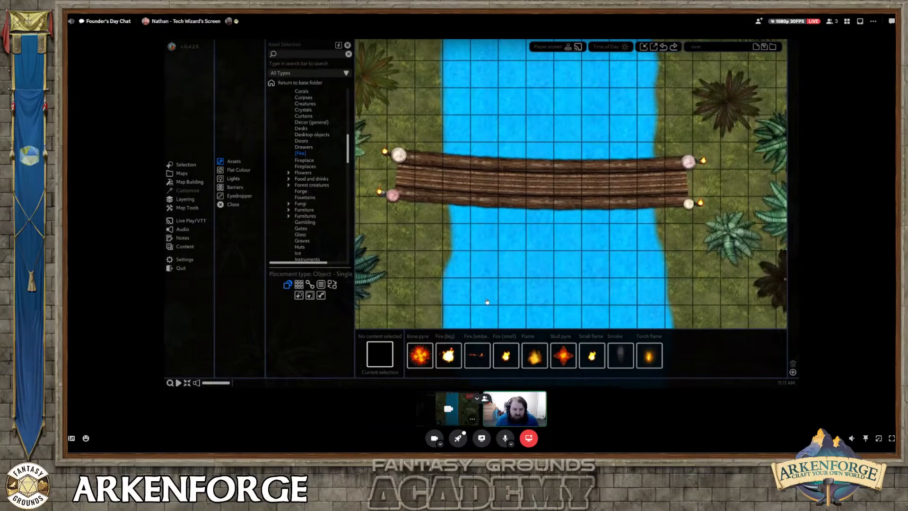
# Open the lighting options of the lower-left flame and set the map's time of day to Night.
pyautogui.click(380, 191)
pyautogui.click(189, 190)
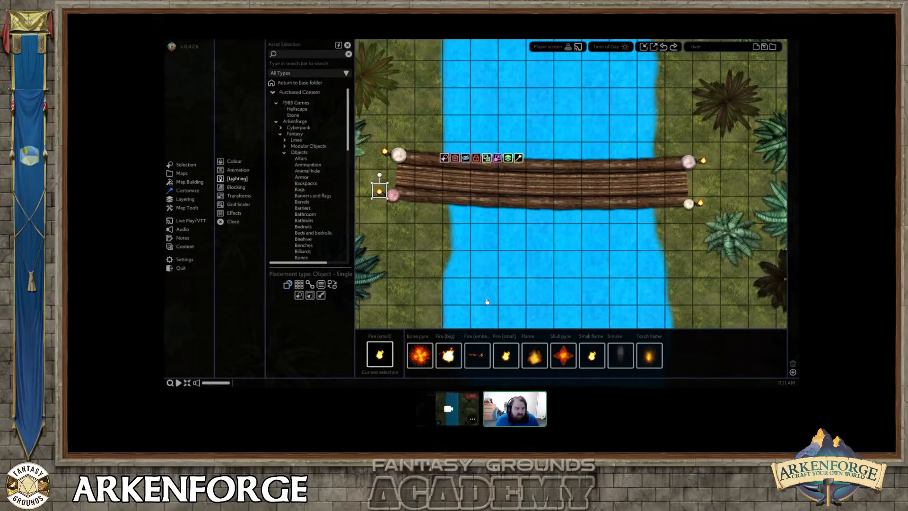
pyautogui.click(235, 178)
pyautogui.moveTo(426, 213); pyautogui.dragTo(457, 212, button='middle')
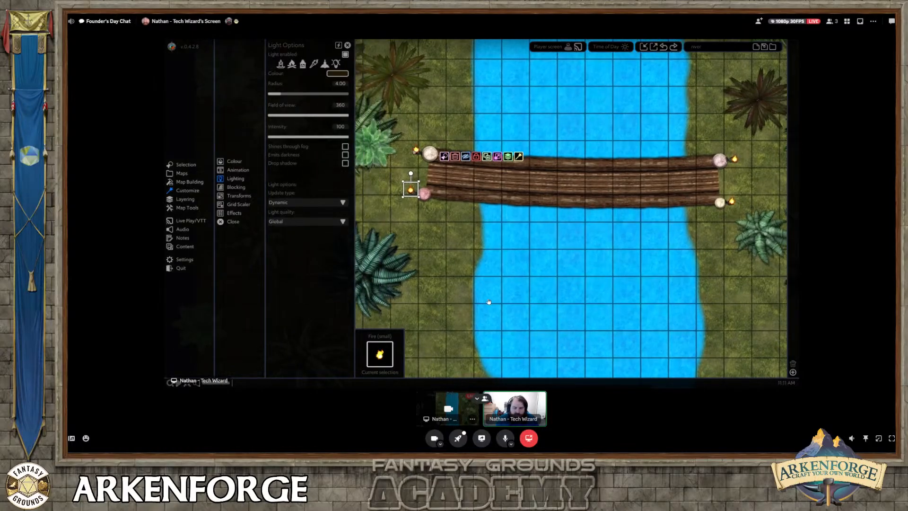
pyautogui.click(612, 66)
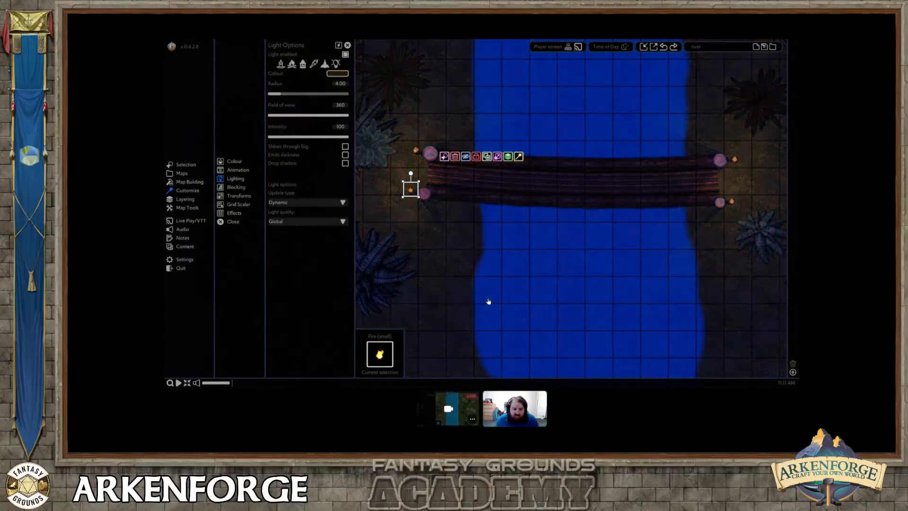
# Check the light options of each of the bridge's four corner posts in turn, leaving nothing selected.
pyautogui.moveTo(760, 217); pyautogui.dragTo(644, 208, button='middle')
pyautogui.click(605, 194)
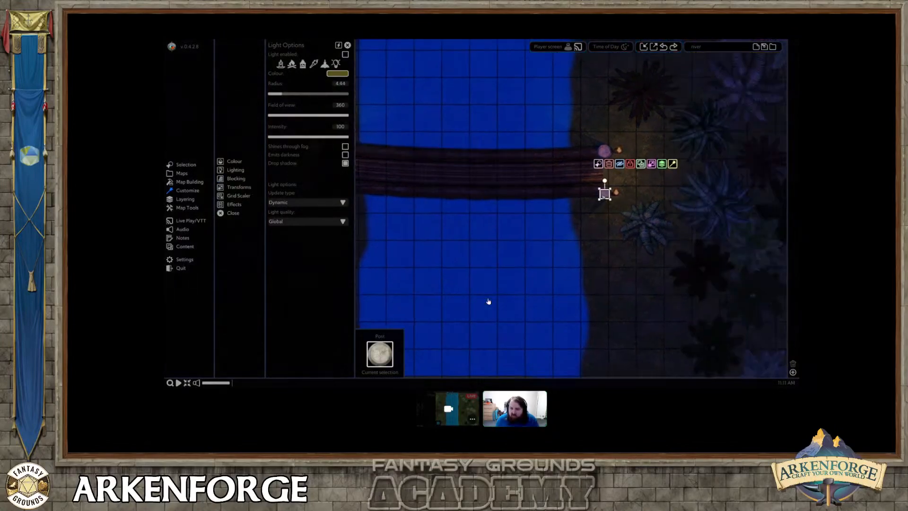
pyautogui.click(606, 152)
pyautogui.moveTo(504, 193); pyautogui.dragTo(607, 199, button='middle')
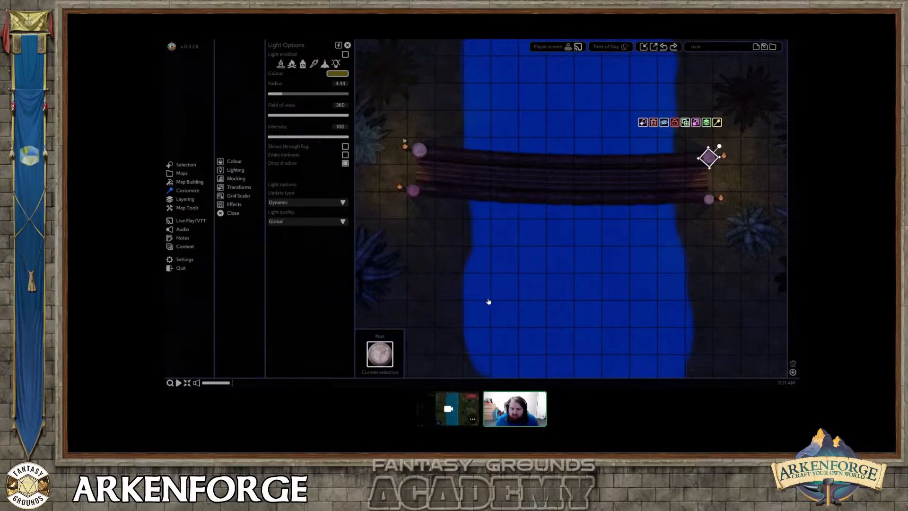
pyautogui.click(419, 150)
pyautogui.click(414, 189)
pyautogui.click(446, 216)
# Look over the whole map at night and set the time of day back to Day.
pyautogui.scroll(-4, 446, 216)
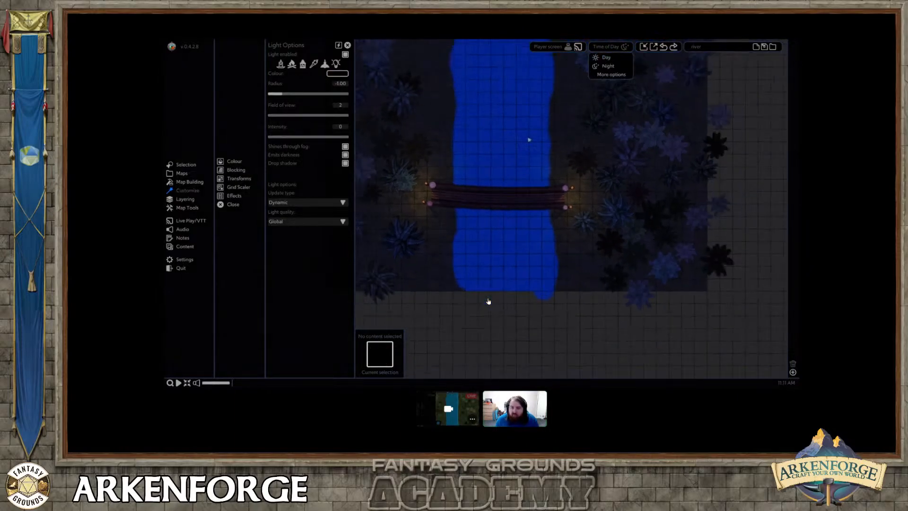
pyautogui.moveTo(457, 166); pyautogui.dragTo(475, 193, button='middle')
pyautogui.scroll(-4, 459, 192)
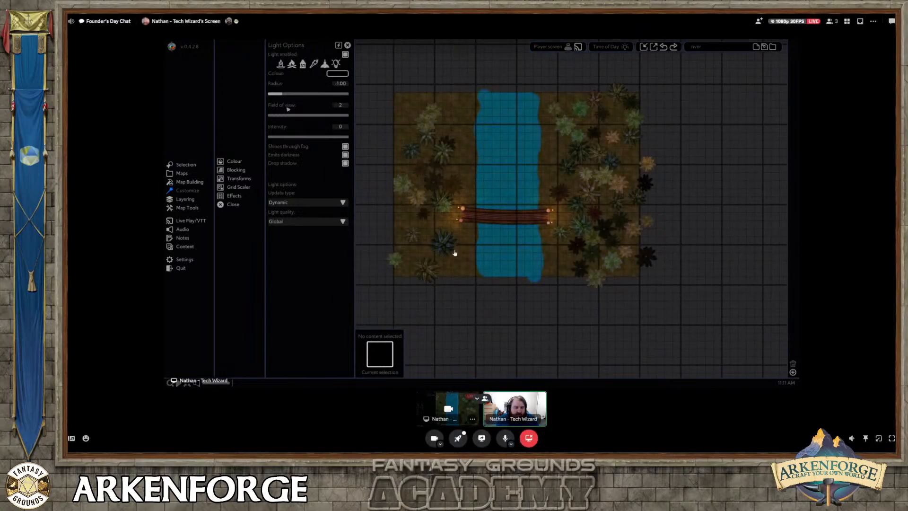
# Export a 30 by 12 square map area around the bridge for Fantasy Grounds Unity as a JPG at 100 pixels per inch.
pyautogui.click(654, 47)
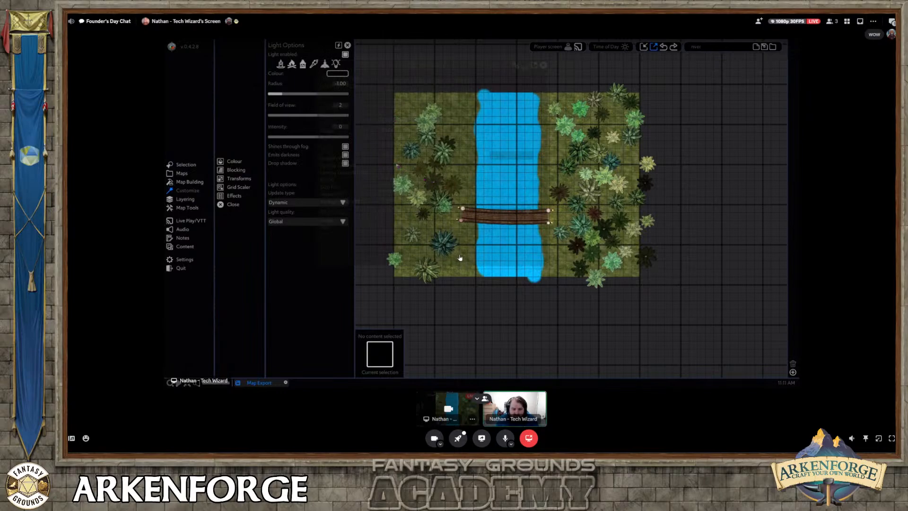
pyautogui.moveTo(395, 164); pyautogui.dragTo(639, 261)
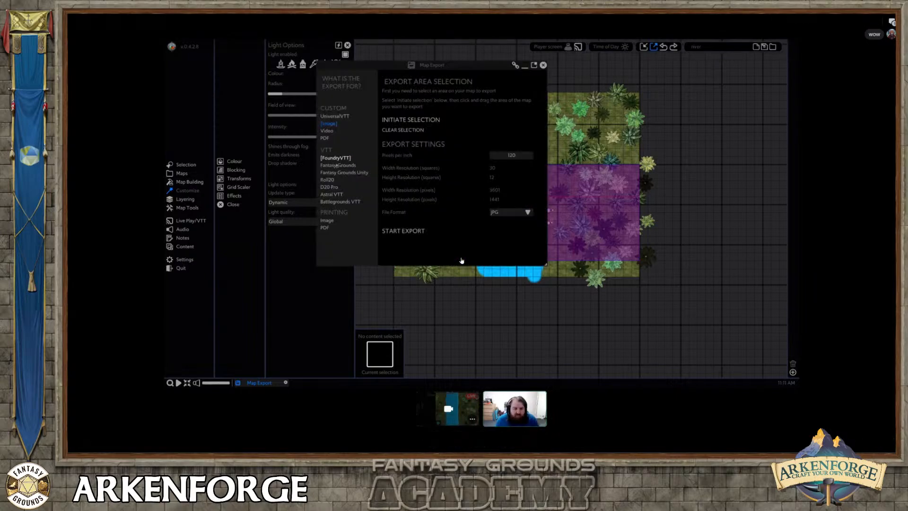
pyautogui.click(328, 173)
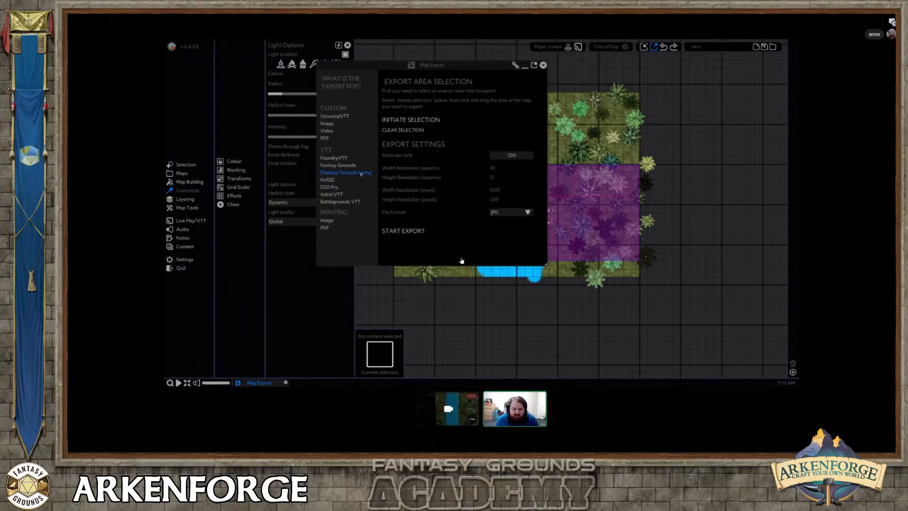
pyautogui.click(403, 230)
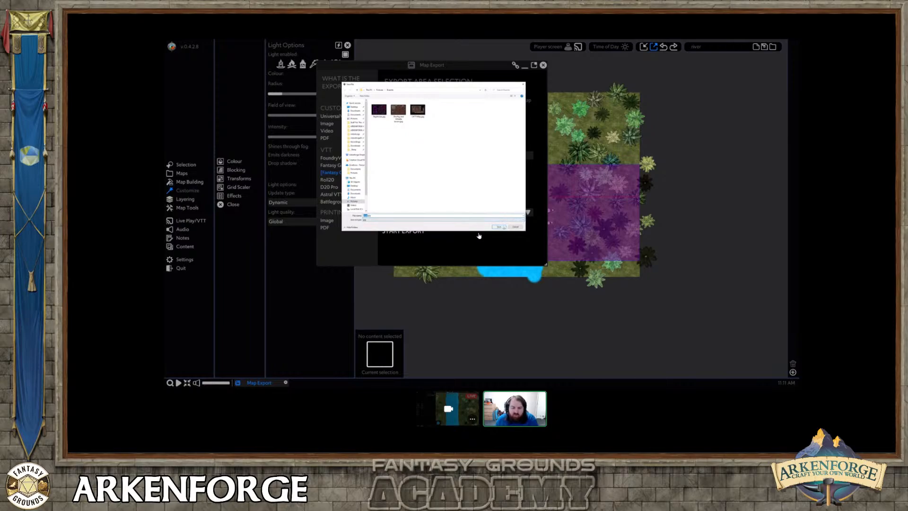
pyautogui.press('Return')
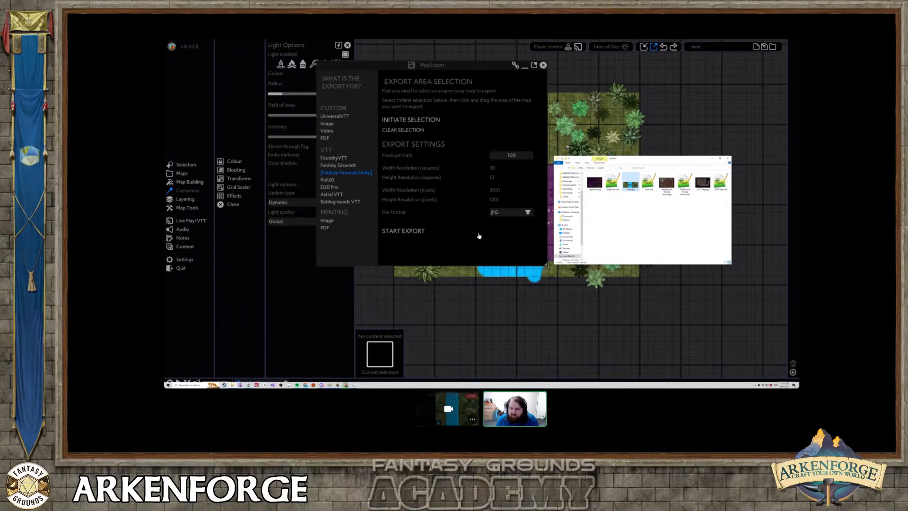
# Copy the exported map image and its companion data file from the exports folder.
pyautogui.moveTo(626, 196); pyautogui.dragTo(646, 178)
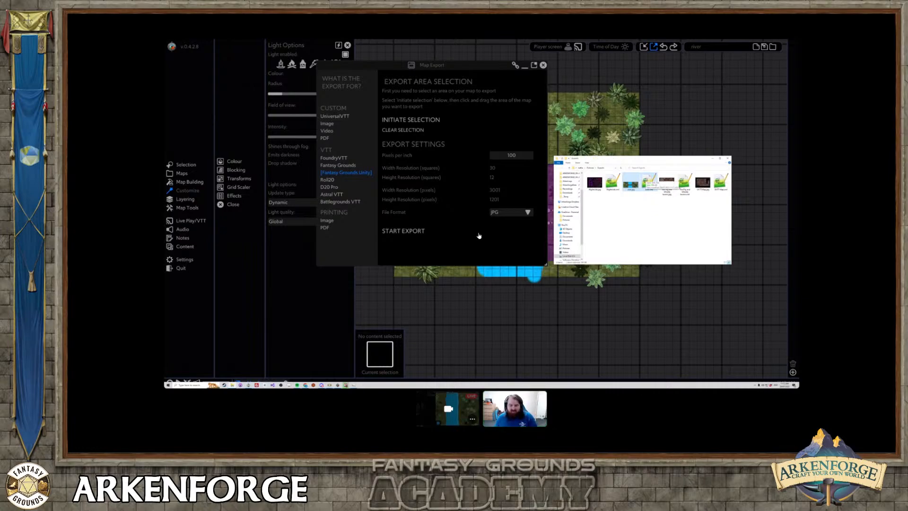
pyautogui.click(336, 165)
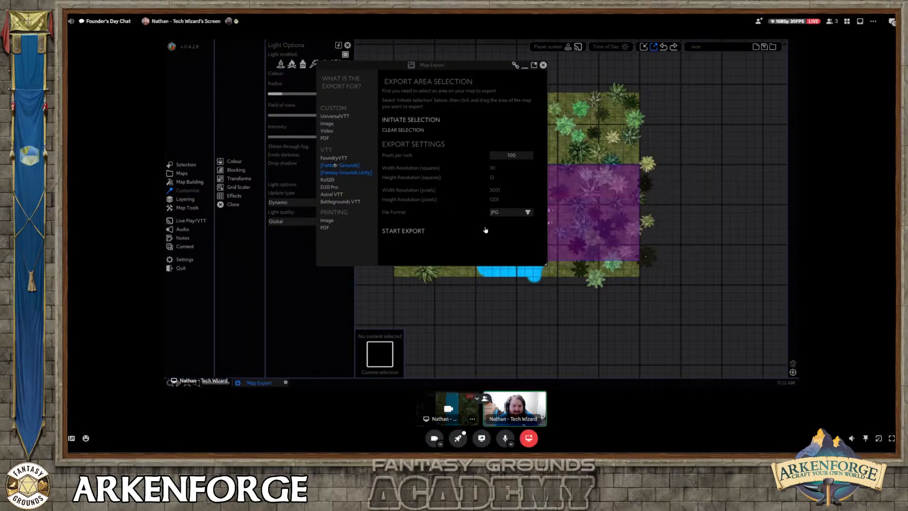
pyautogui.click(351, 173)
pyautogui.hotkey('alt', 'Tab')
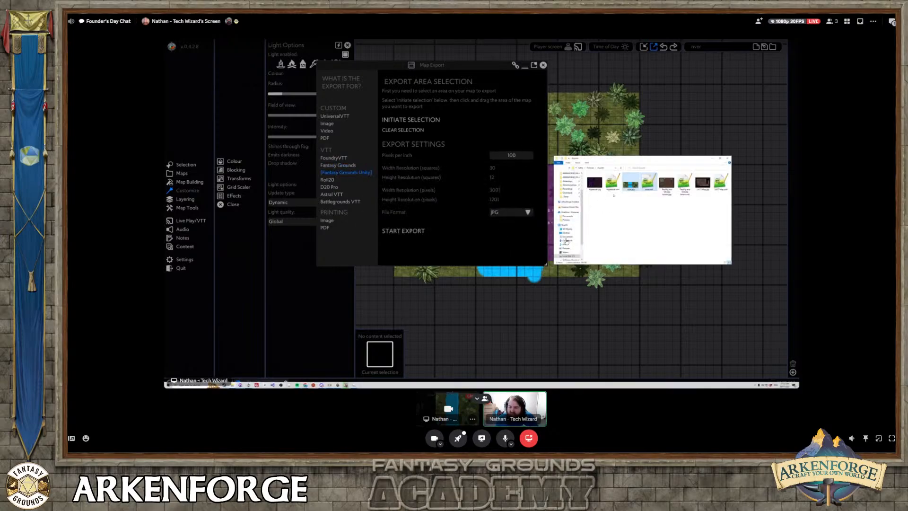
pyautogui.rightClick(639, 184)
pyautogui.rightClick(635, 185)
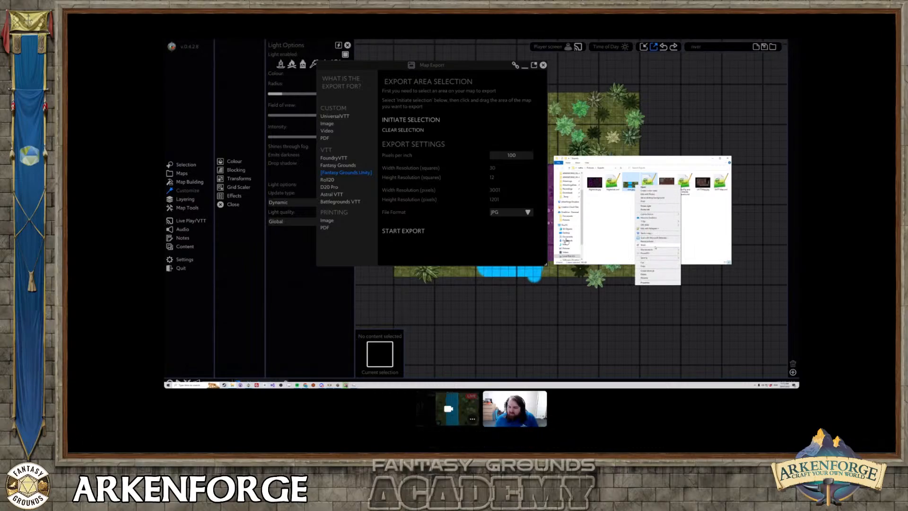
pyautogui.click(648, 267)
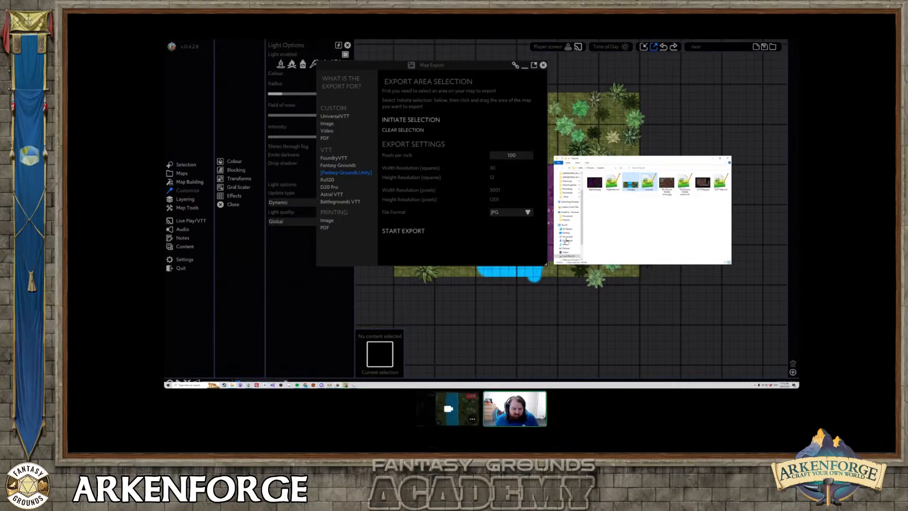
# Switch to Fantasy Grounds Unity, open the Assets window and bring up the campaign's images folder.
pyautogui.click(330, 385)
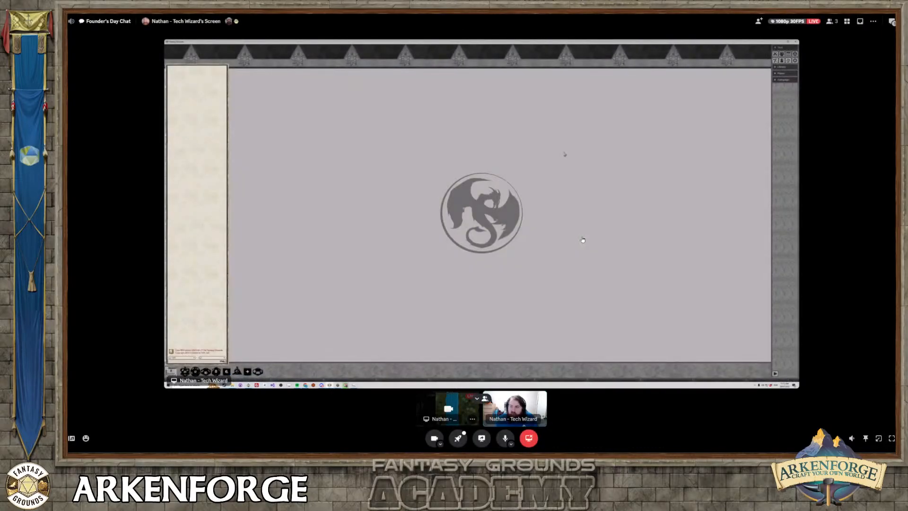
pyautogui.click(787, 73)
pyautogui.click(785, 67)
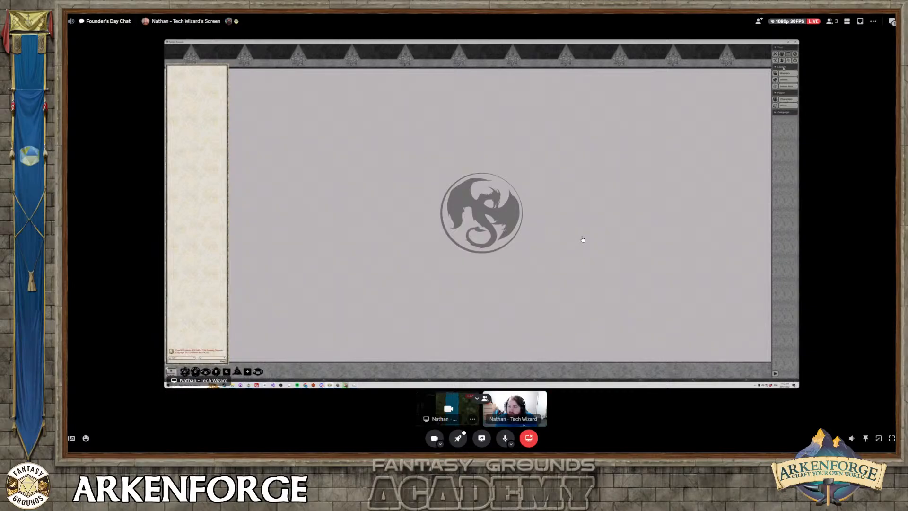
pyautogui.click(785, 80)
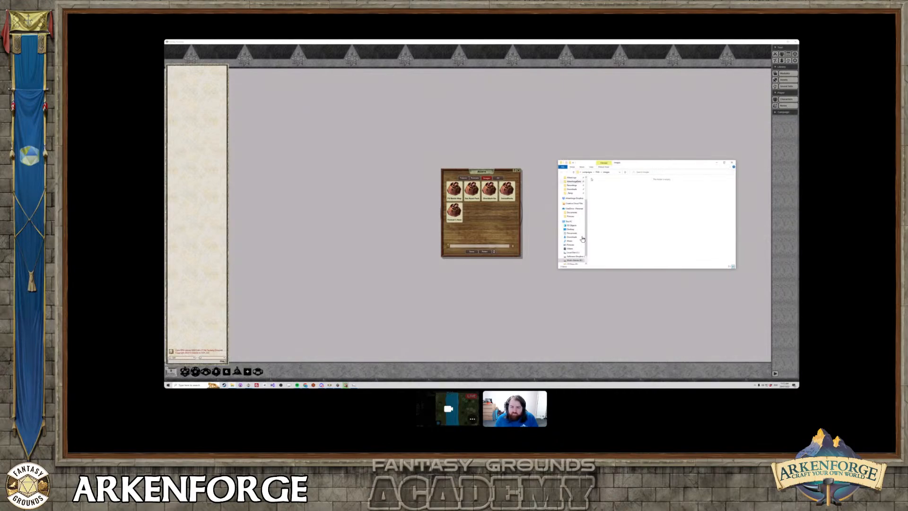
pyautogui.moveTo(629, 163); pyautogui.dragTo(525, 119)
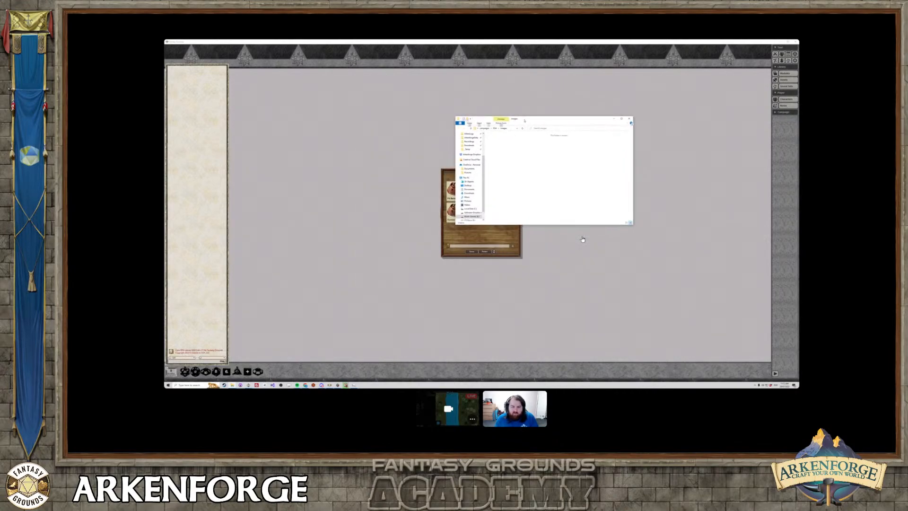
# Copy the exported map image and its companion data file from the exports folder into the campaign's images folder.
pyautogui.hotkey('alt', 'Tab')
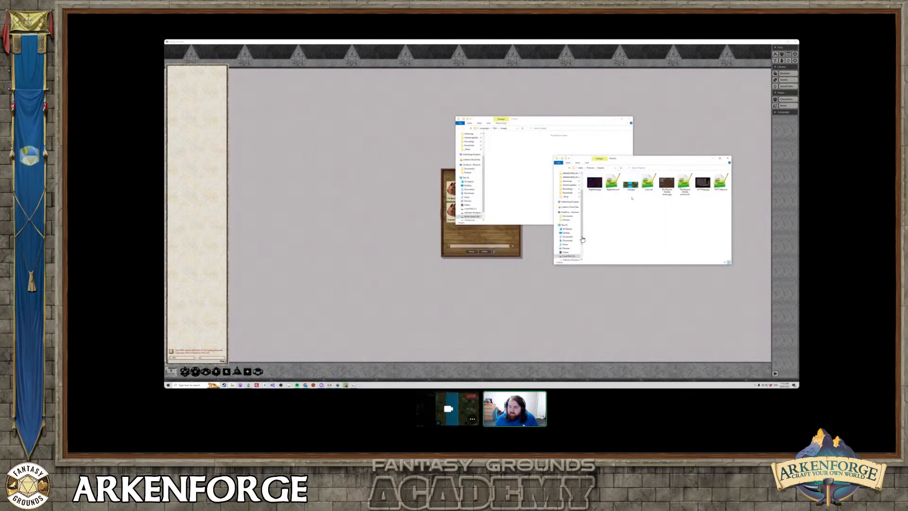
pyautogui.click(631, 185)
pyautogui.click(649, 186)
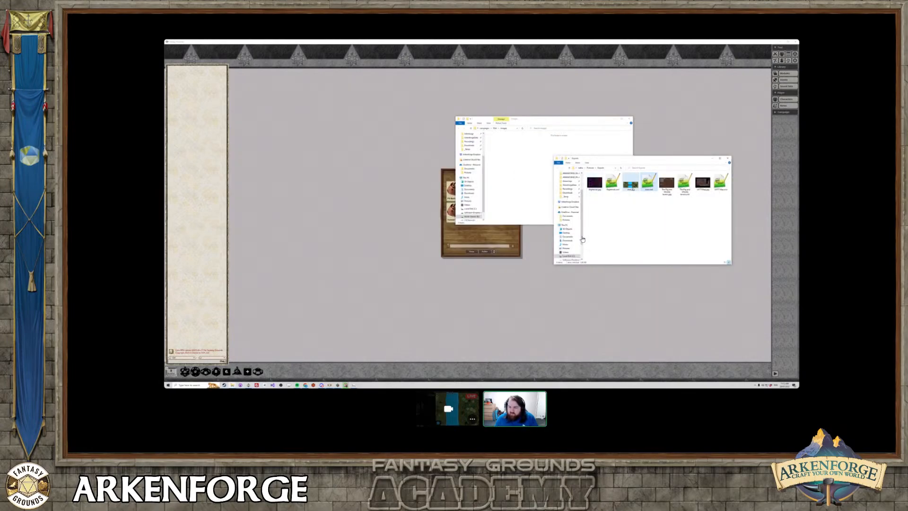
pyautogui.rightClick(631, 184)
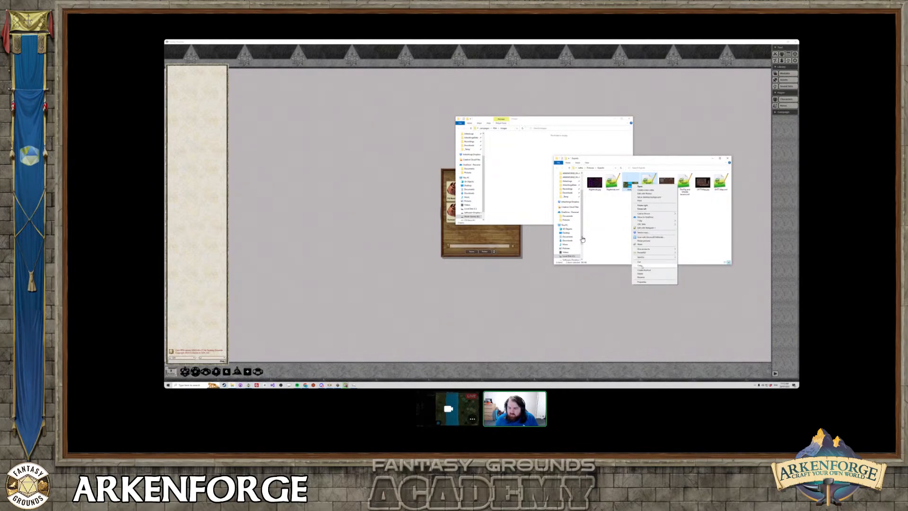
pyautogui.click(639, 265)
pyautogui.rightClick(510, 154)
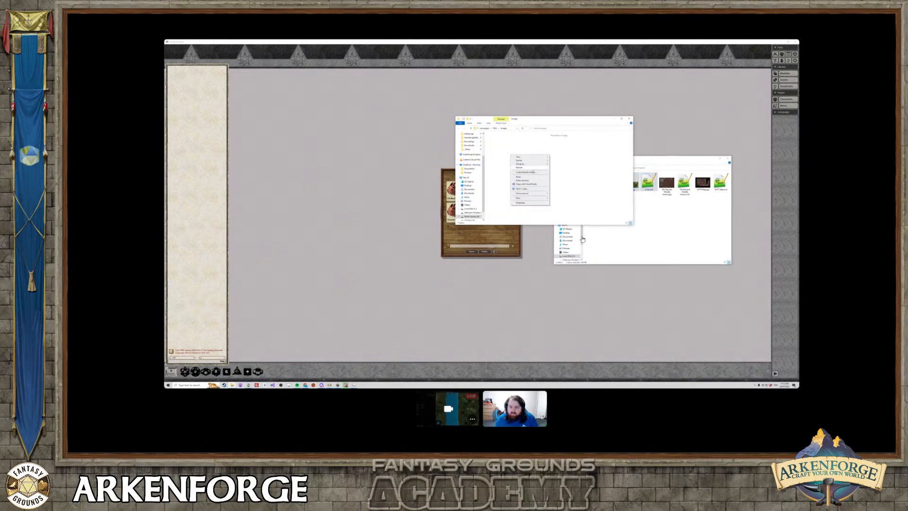
pyautogui.click(519, 177)
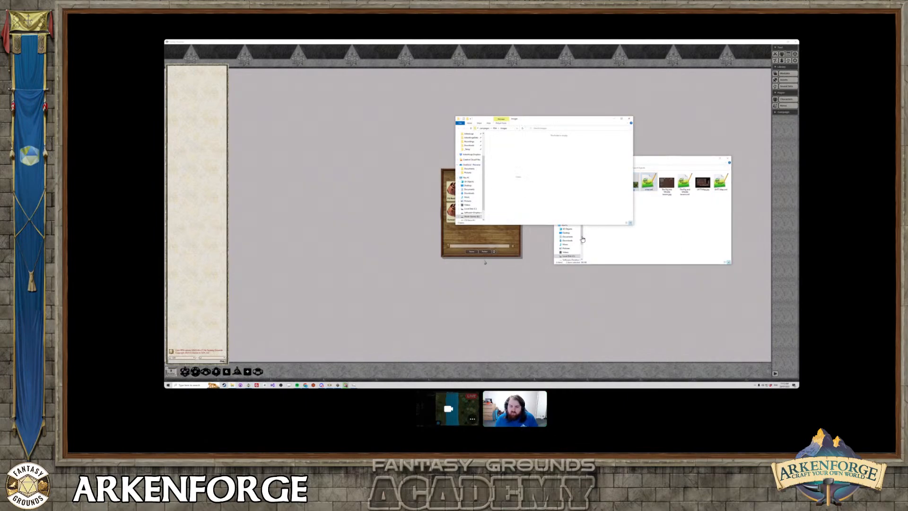
pyautogui.click(520, 184)
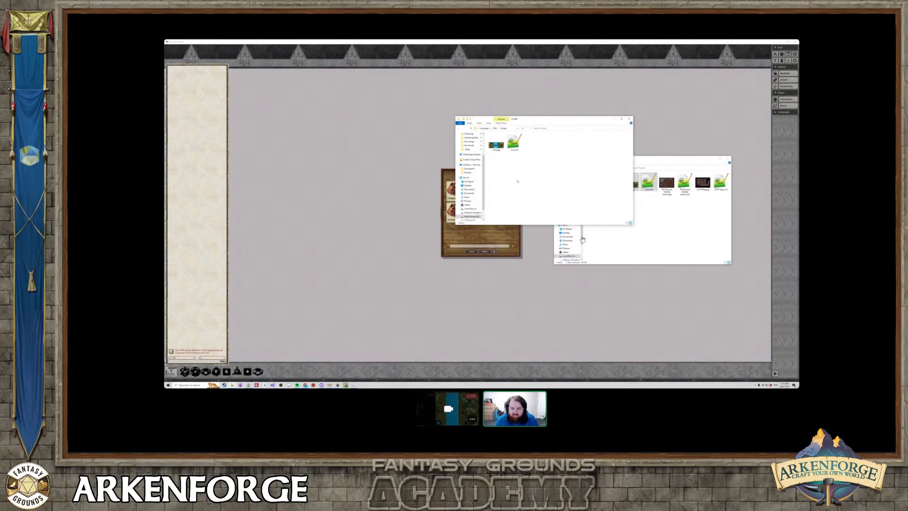
# Import the river map asset as an image record in Fantasy Grounds Unity and maximize its window.
pyautogui.click(494, 239)
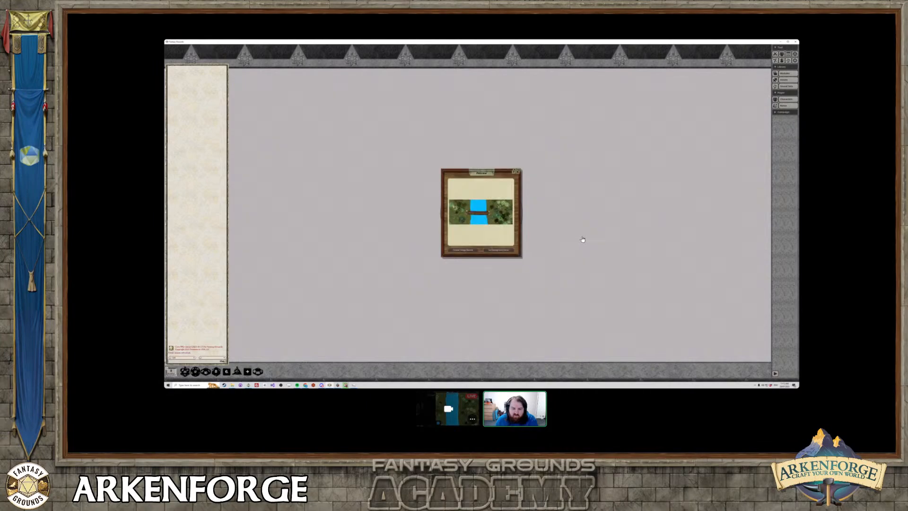
pyautogui.click(461, 250)
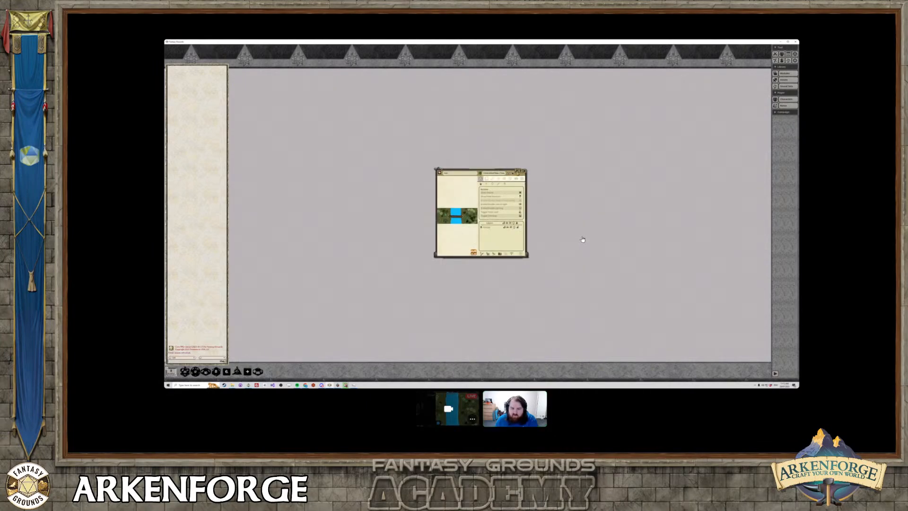
pyautogui.click(516, 172)
pyautogui.click(518, 170)
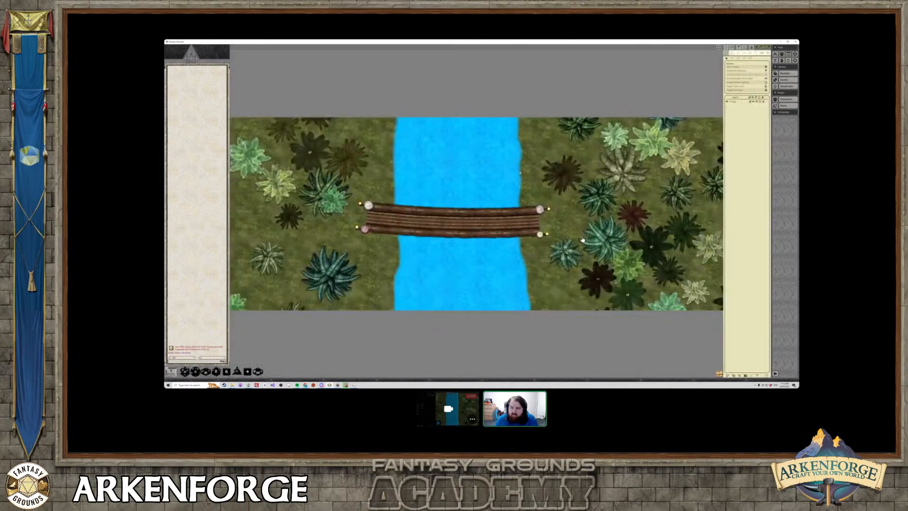
# Check the imported map's line-of-sight and lighting data, and turn on its grid display.
pyautogui.click(750, 53)
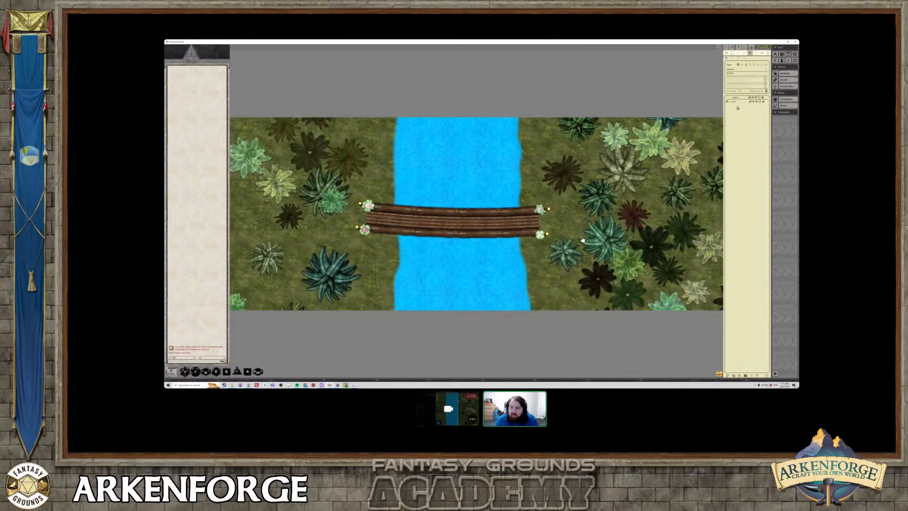
pyautogui.click(755, 53)
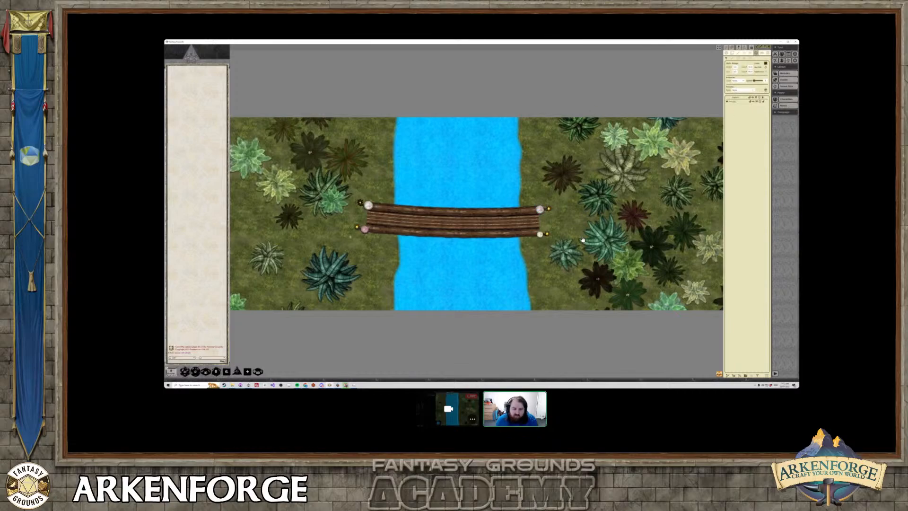
pyautogui.click(761, 53)
pyautogui.click(767, 54)
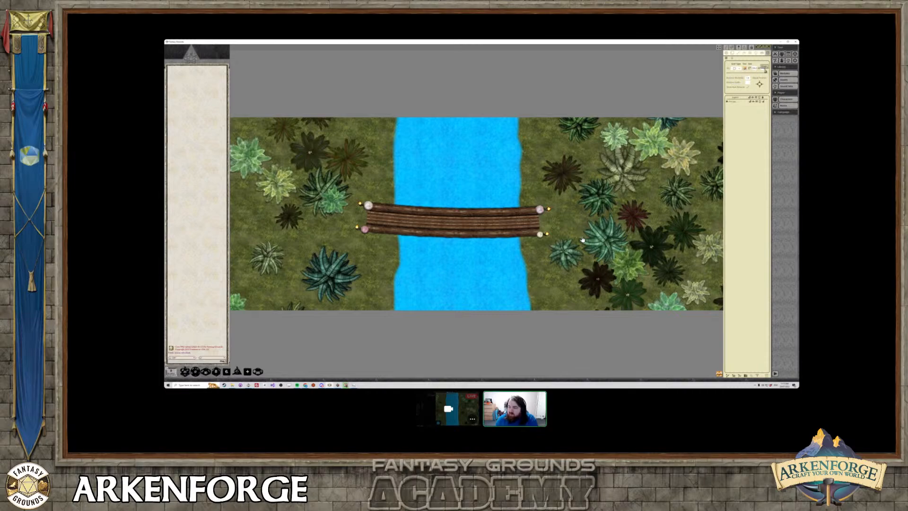
pyautogui.click(728, 69)
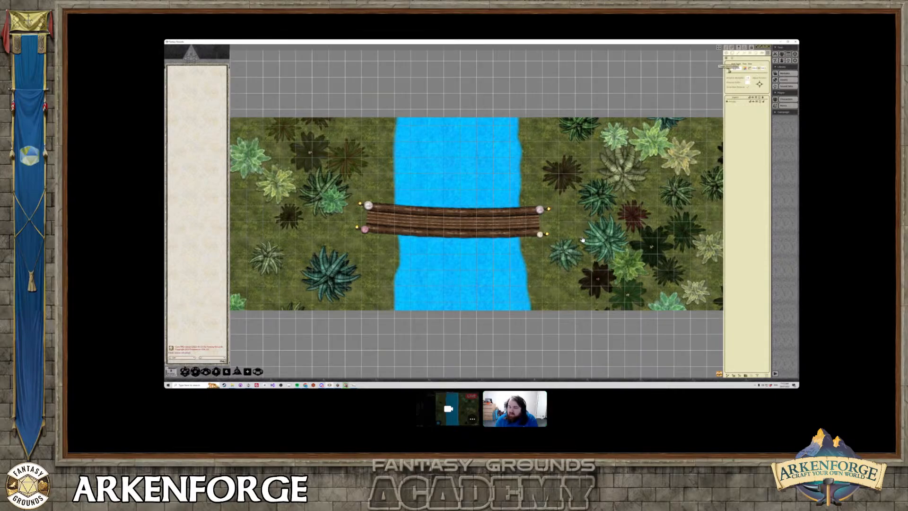
# Compare the imported map and its grid with the selected export area in Arkenforge, then inspect the whole map in Fantasy Grounds Unity.
pyautogui.rightClick(468, 203)
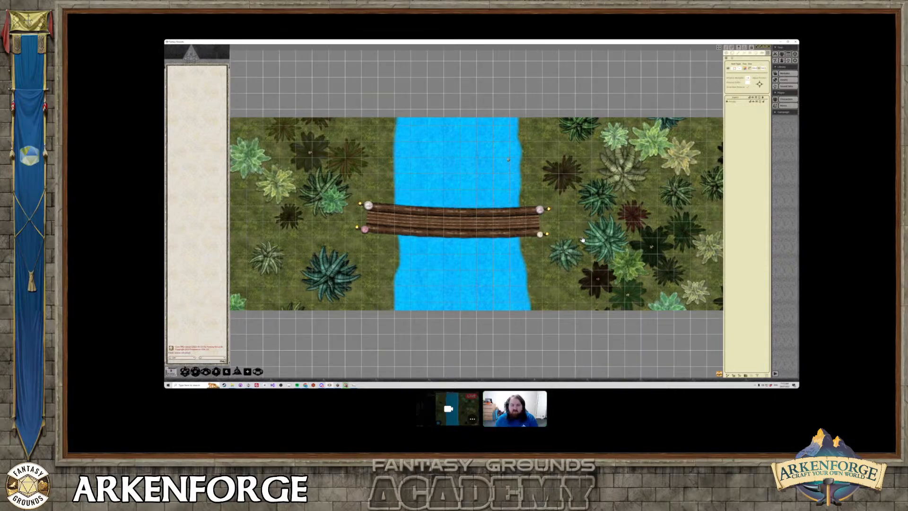
pyautogui.hotkey('alt', 'Tab')
pyautogui.hotkey('alt', 'Tab')
pyautogui.hotkey('alt', 'Tab')
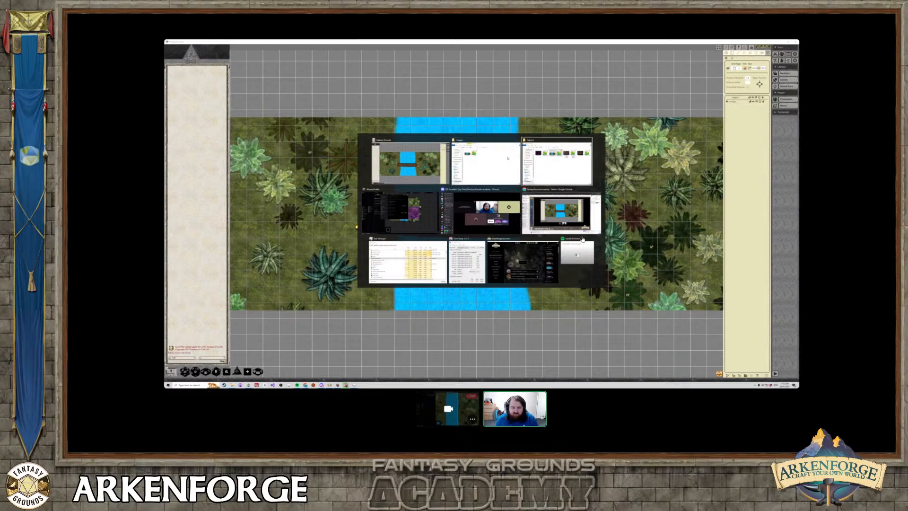
pyautogui.moveTo(562, 164); pyautogui.dragTo(657, 155, button='middle')
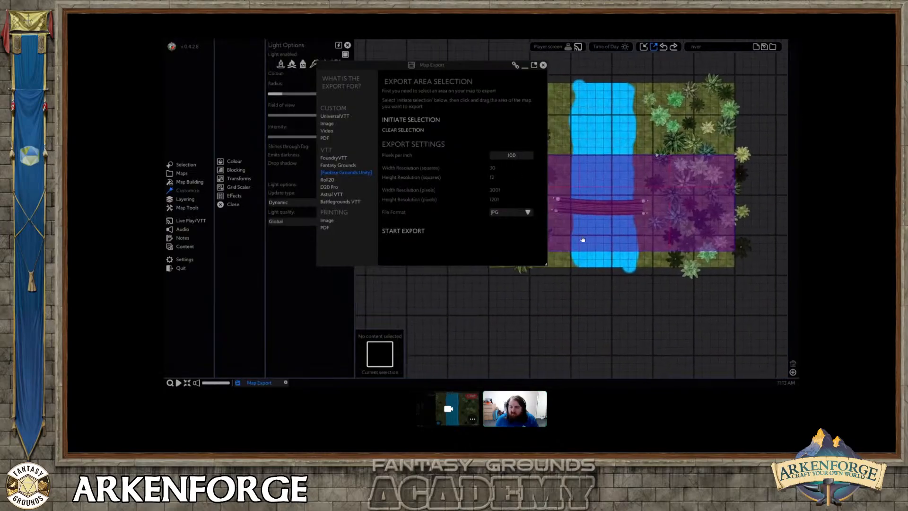
pyautogui.hotkey('alt', 'Tab')
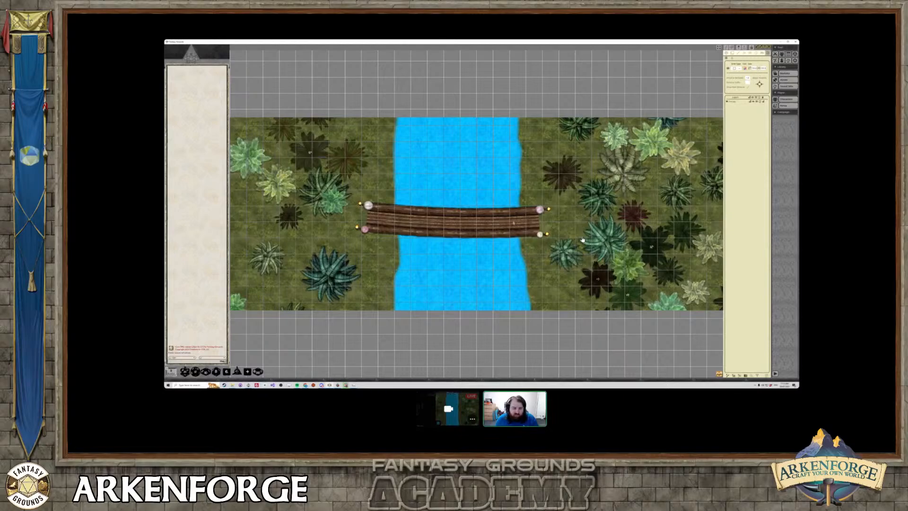
pyautogui.rightClick(529, 208)
pyautogui.scroll(-4, 582, 240)
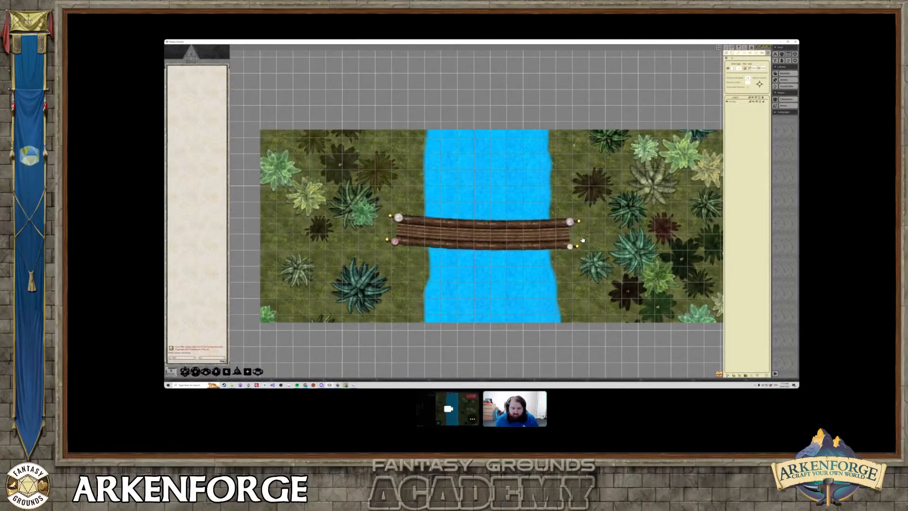
pyautogui.scroll(2, 583, 240)
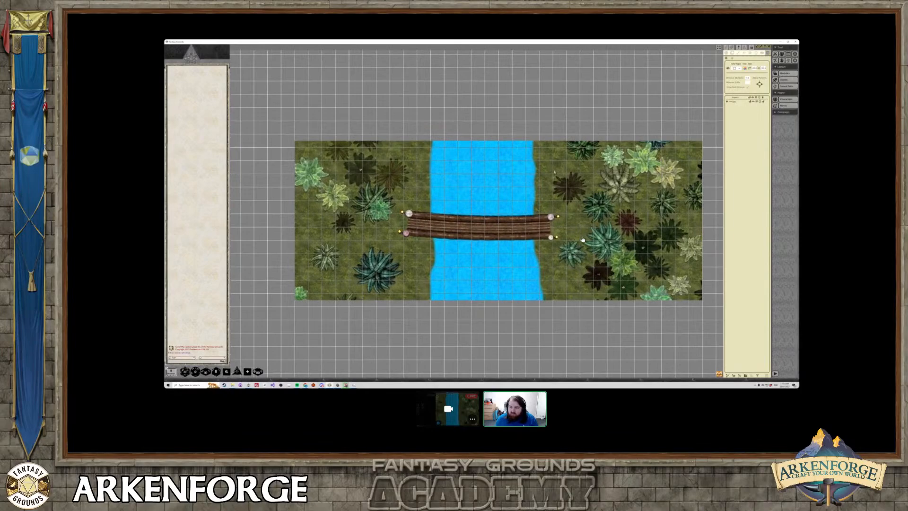
pyautogui.moveTo(582, 240); pyautogui.dragTo(584, 232, button='middle')
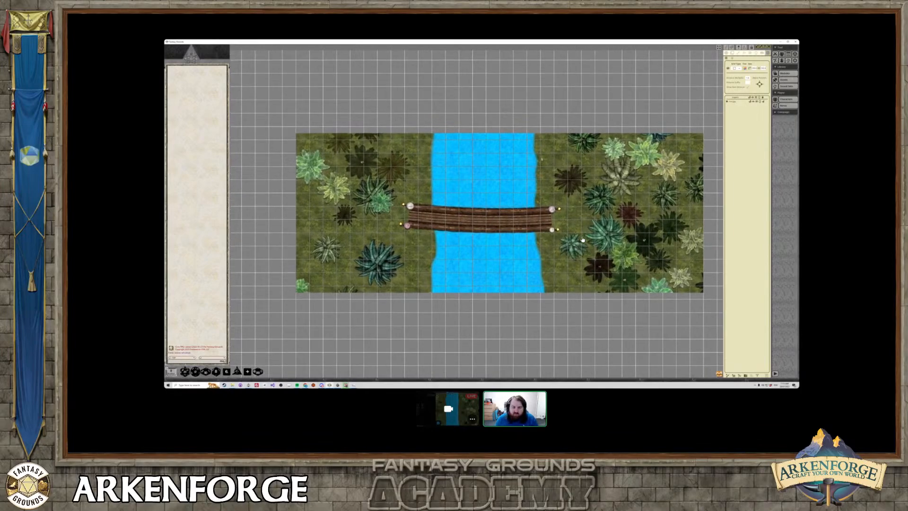
# Switch back to Arkenforge, close the map export window and create a new map named spaceship.
pyautogui.hotkey('alt', 'Tab')
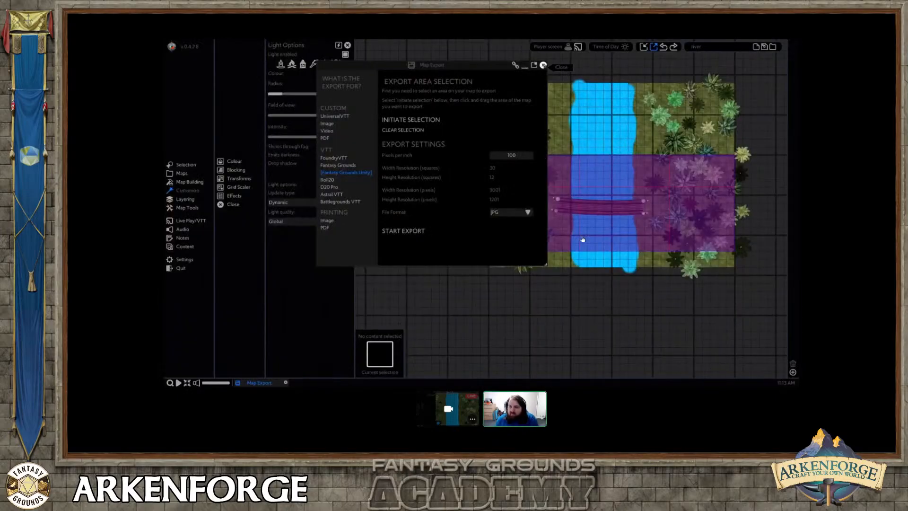
pyautogui.click(543, 65)
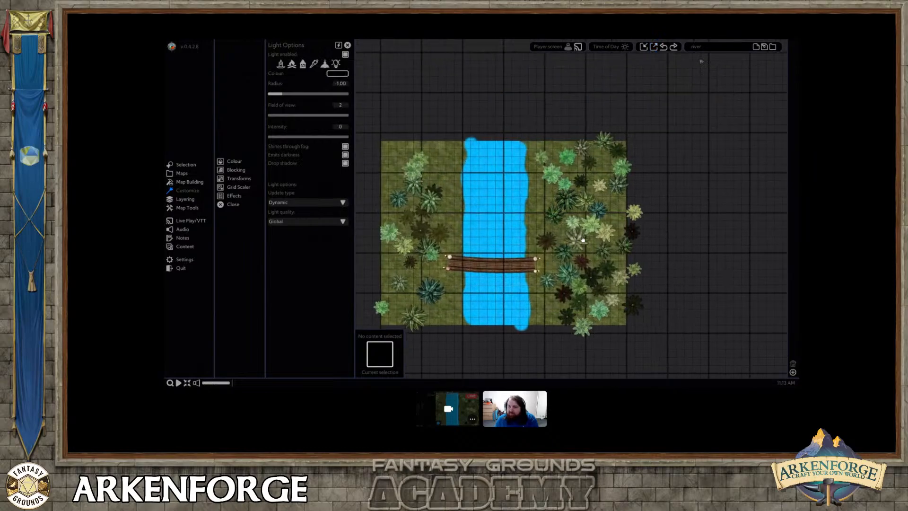
pyautogui.click(755, 47)
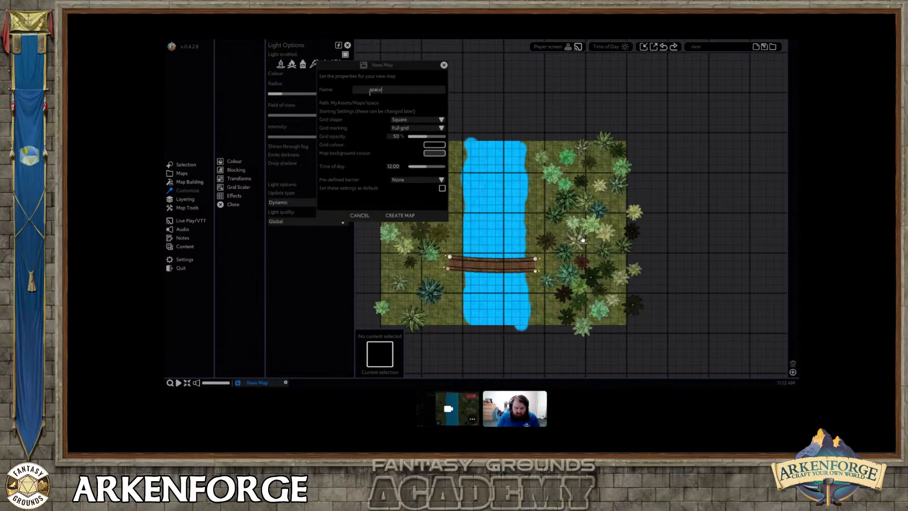
pyautogui.press('Return')
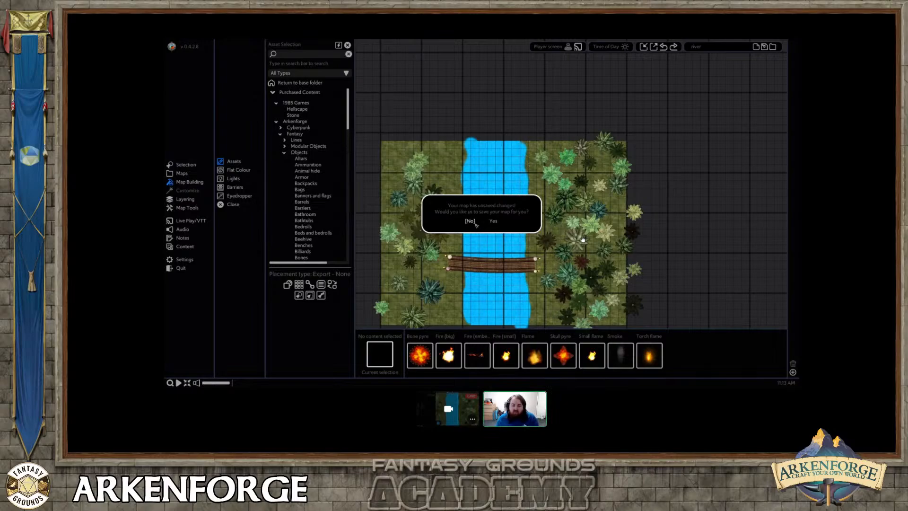
# Tile the Space stars texture from the Arkenforge Space textures over a large rectangular area of the map.
pyautogui.click(295, 151)
pyautogui.click(296, 159)
pyautogui.click(297, 135)
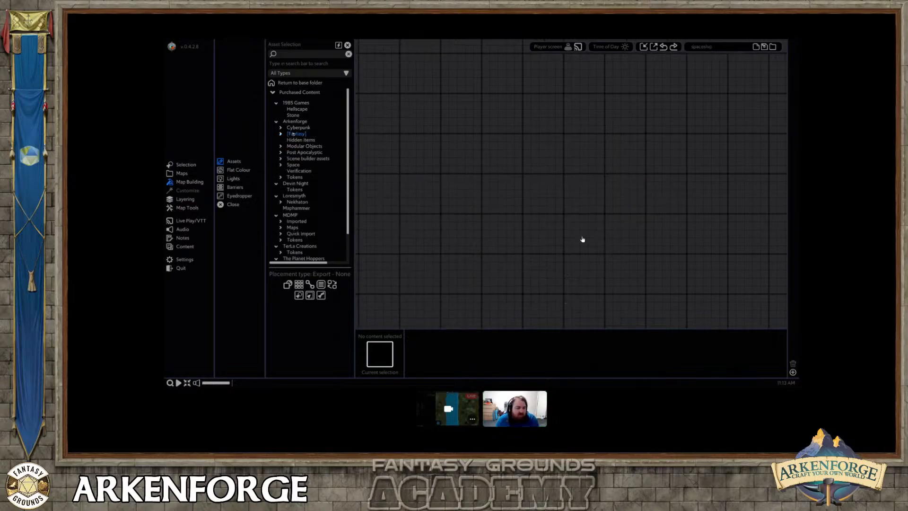
pyautogui.click(292, 165)
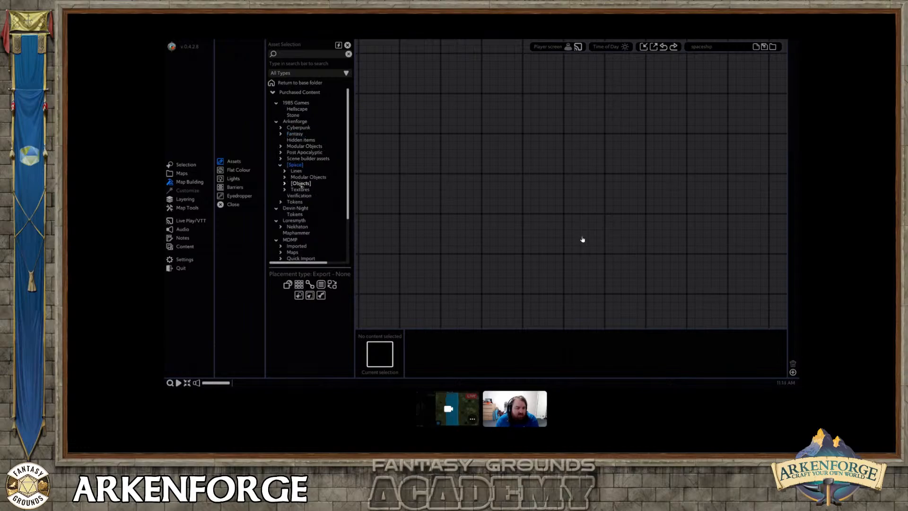
pyautogui.click(298, 189)
pyautogui.scroll(-3, 300, 201)
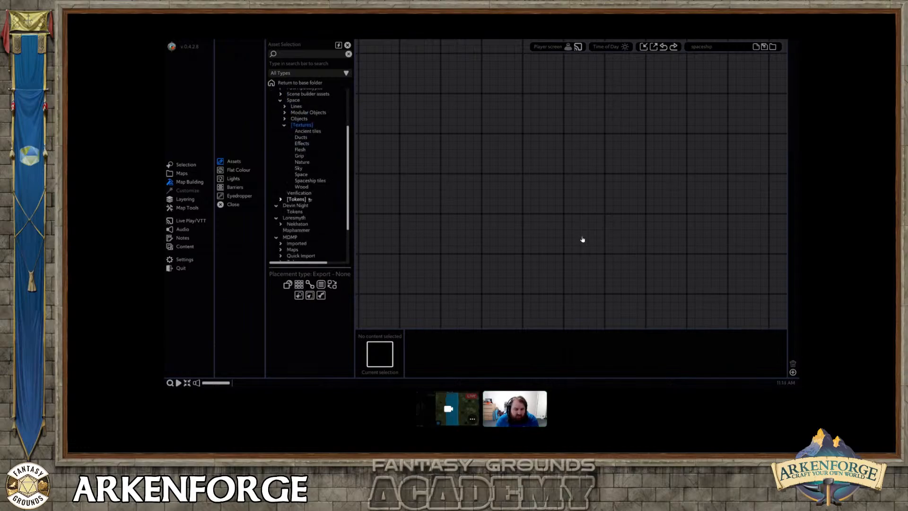
pyautogui.click(301, 175)
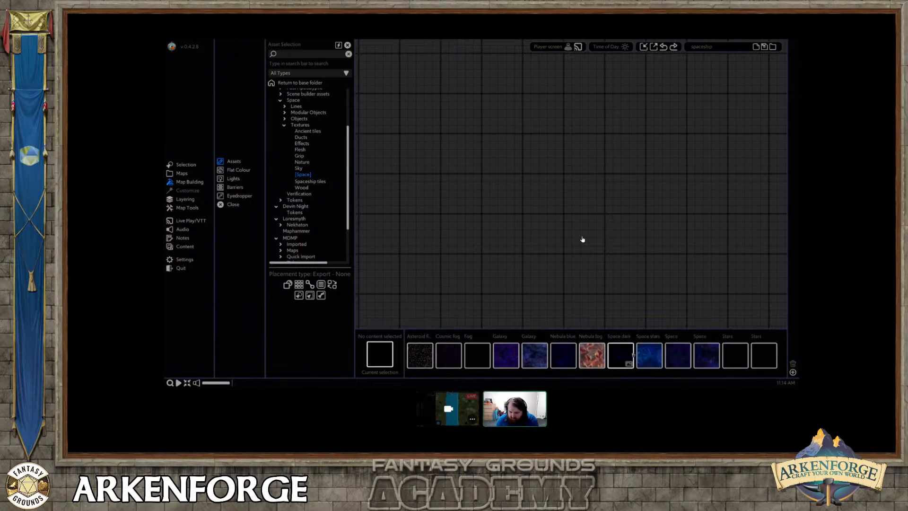
pyautogui.click(649, 354)
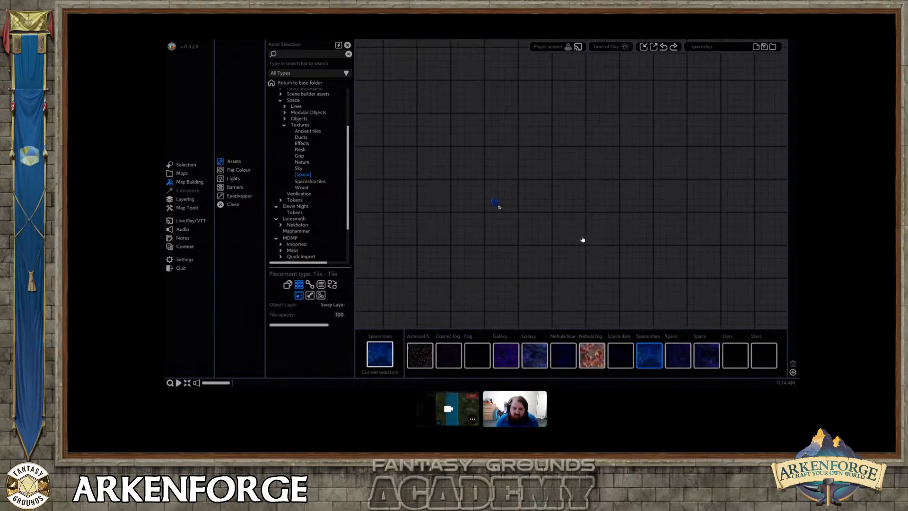
pyautogui.moveTo(387, 86); pyautogui.dragTo(781, 330)
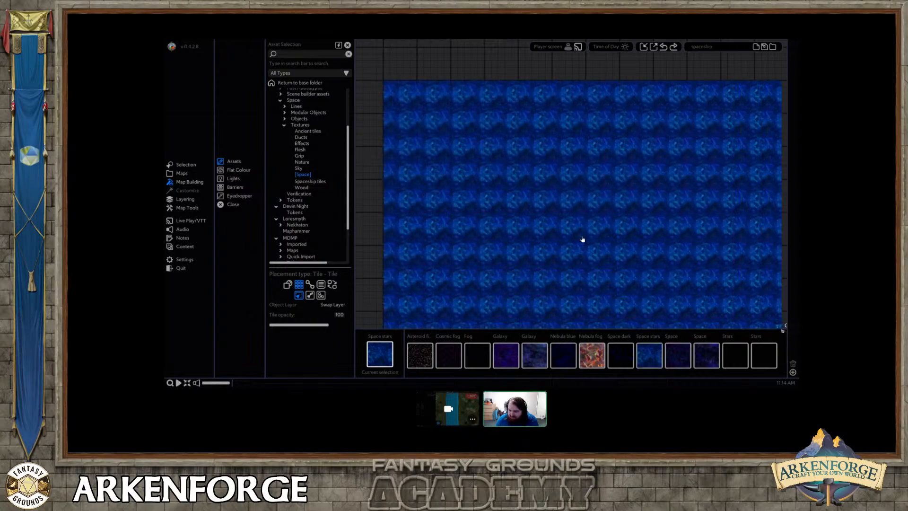
# Tile the Galaxy texture over the same rectangle as the Space stars background and select the new tile.
pyautogui.click(534, 354)
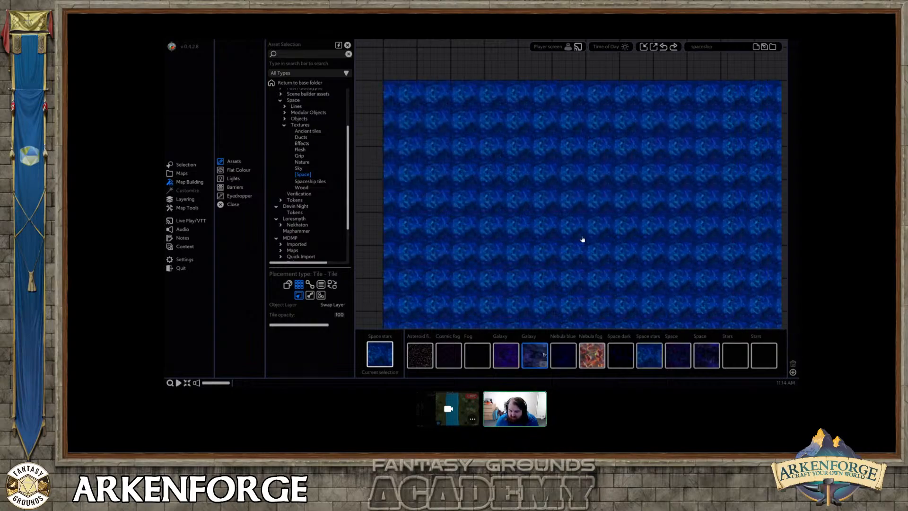
pyautogui.moveTo(387, 84); pyautogui.dragTo(781, 325)
pyautogui.rightClick(543, 211)
pyautogui.click(479, 178)
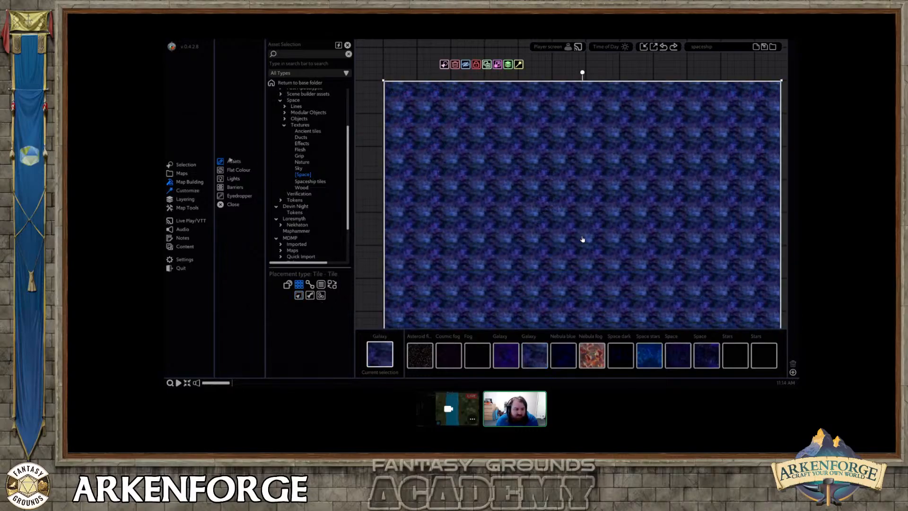
# Enable tile noise on the Galaxy background with noise scale 4 and noise addition 0.24, and set its texture scale to 3.52.
pyautogui.click(192, 189)
pyautogui.click(232, 170)
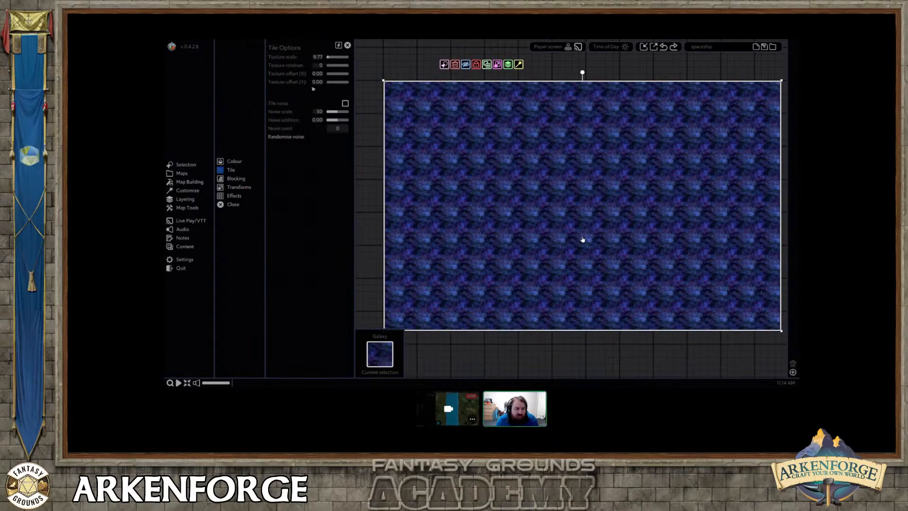
pyautogui.click(345, 103)
pyautogui.moveTo(337, 112)
pyautogui.mouseDown()
pyautogui.moveTo(327, 112)
pyautogui.moveTo(338, 121)
pyautogui.mouseUp()
pyautogui.moveTo(327, 56); pyautogui.dragTo(331, 61)
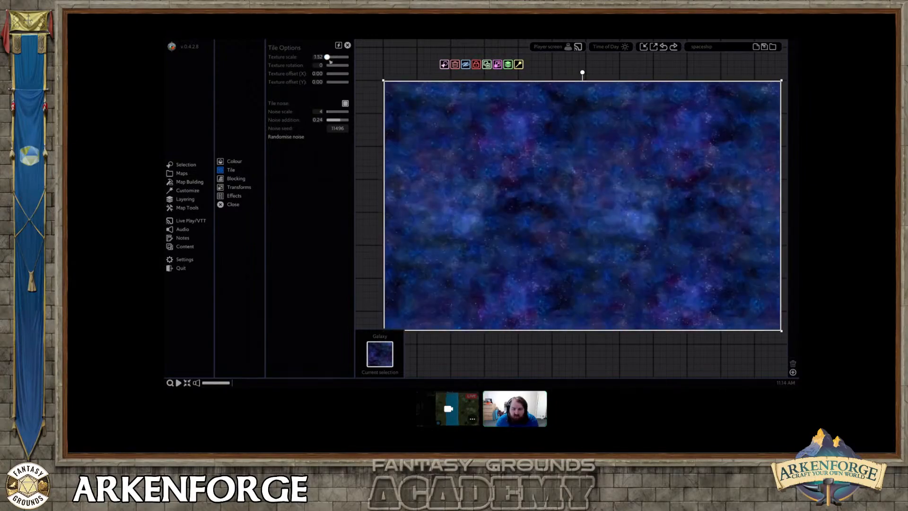
pyautogui.click(592, 343)
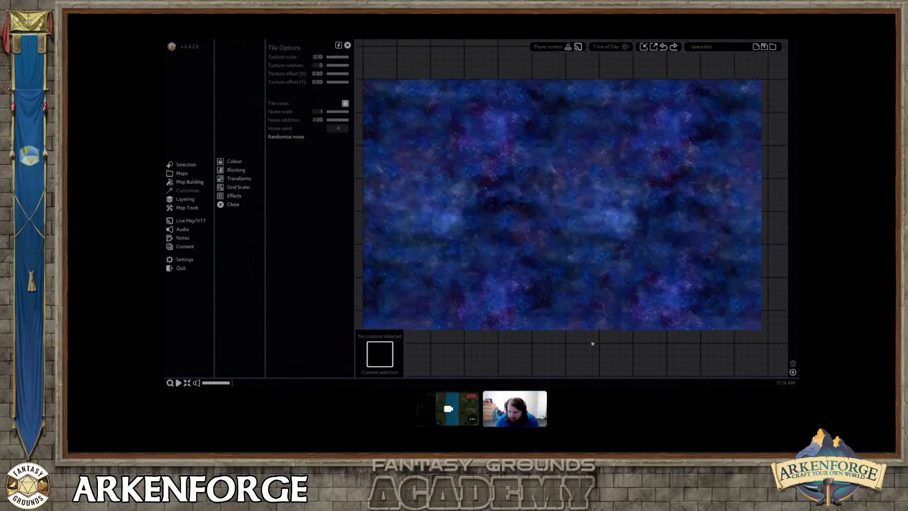
# Select both background tiles and move them beneath the grid.
pyautogui.scroll(3, 497, 249)
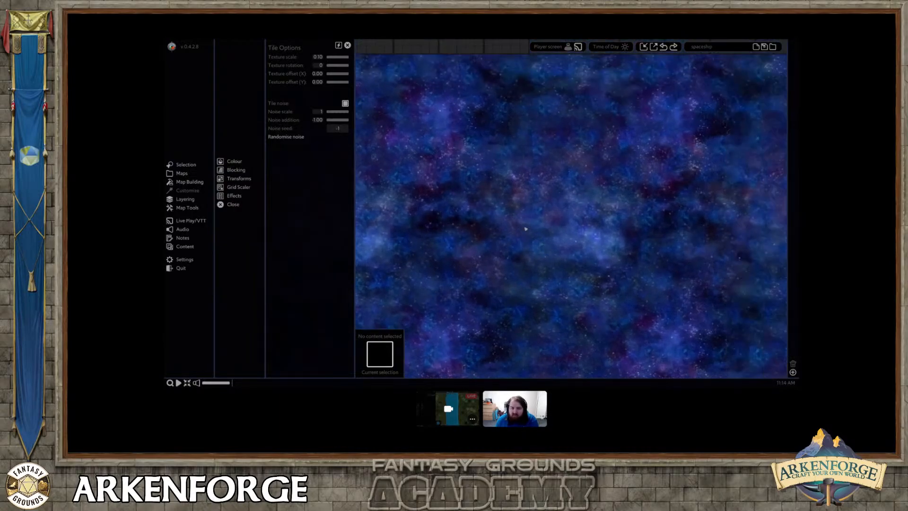
pyautogui.press('a')
pyautogui.press('w')
pyautogui.scroll(-3, 508, 222)
pyautogui.press('a')
pyautogui.moveTo(387, 82); pyautogui.dragTo(481, 166)
pyautogui.click(507, 83)
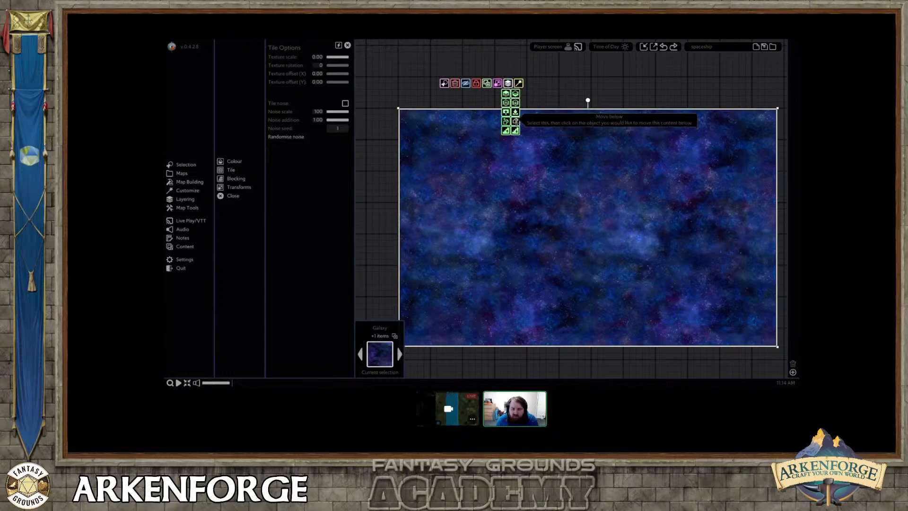
pyautogui.click(515, 112)
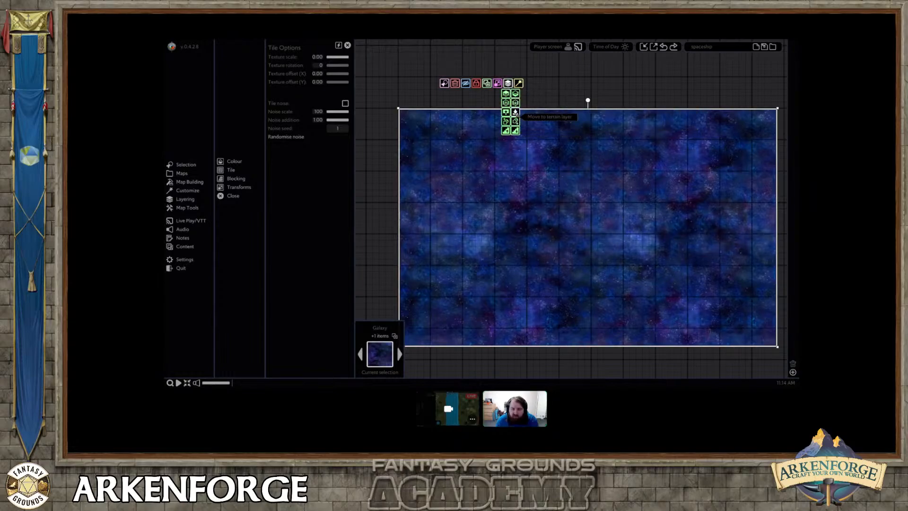
pyautogui.click(374, 204)
pyautogui.scroll(5, 617, 226)
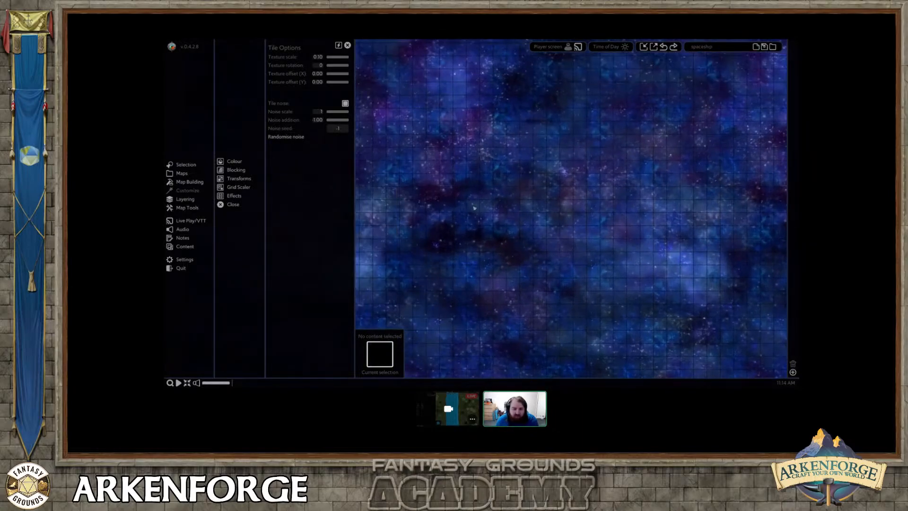
# Open the Walls category of the Space line assets for map building.
pyautogui.click(213, 182)
pyautogui.click(233, 162)
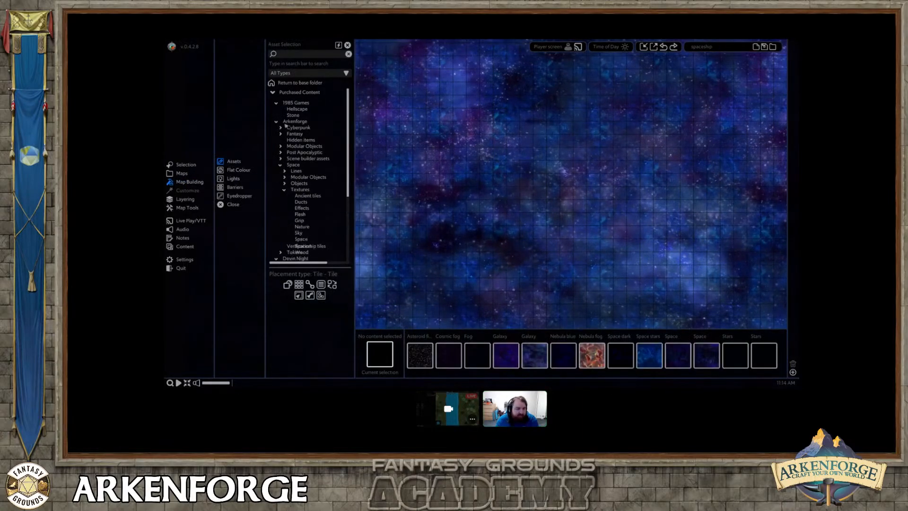
pyautogui.click(300, 183)
pyautogui.click(300, 183)
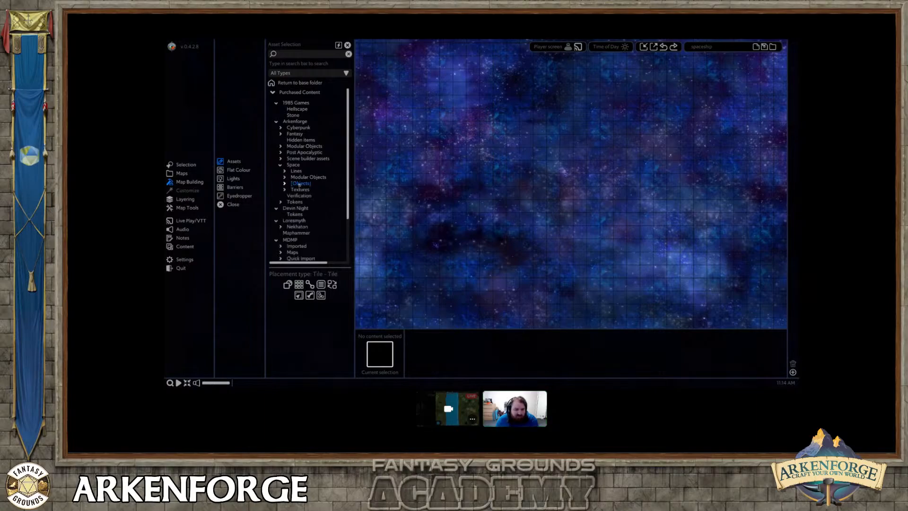
pyautogui.click(296, 171)
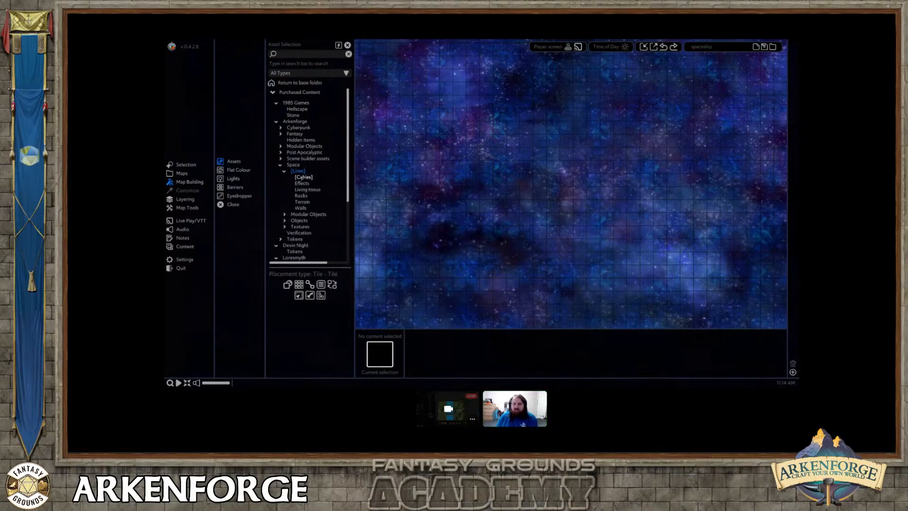
pyautogui.click(299, 172)
pyautogui.click(299, 172)
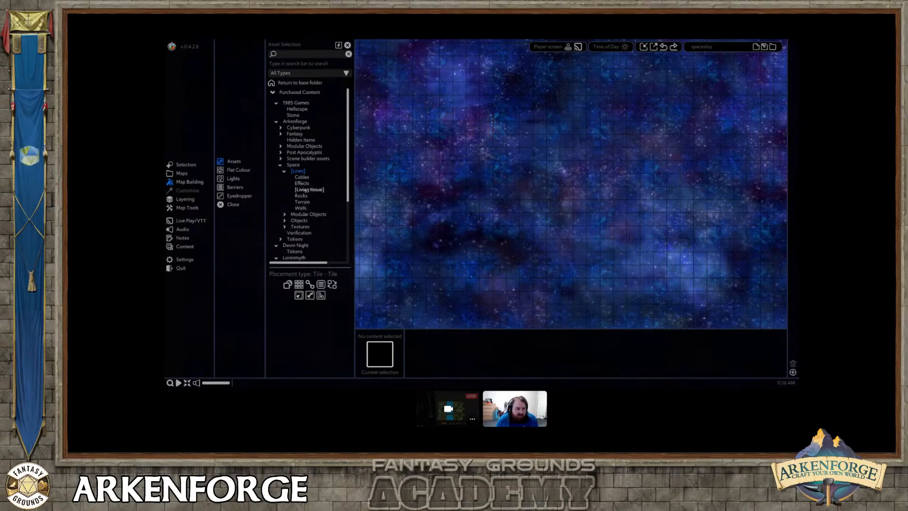
pyautogui.click(302, 208)
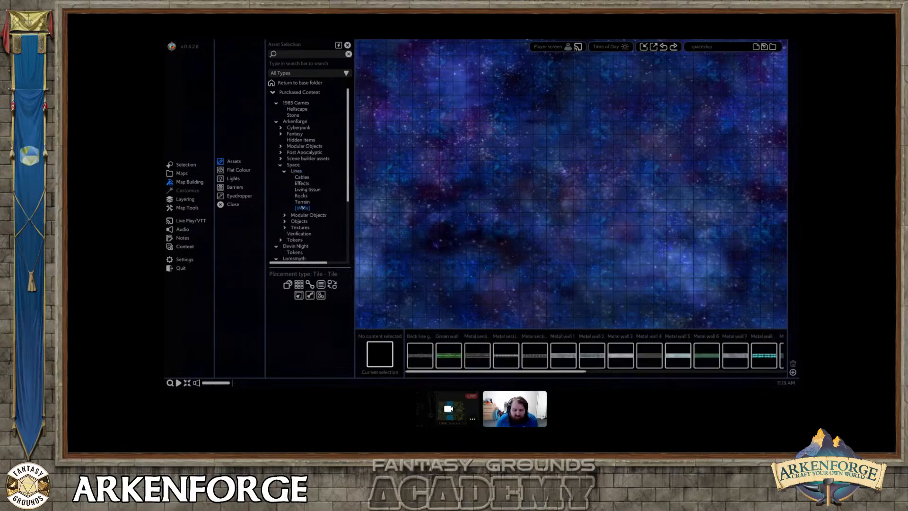
# Look through the available wall lines and choose Metal wall 1 for placement.
pyautogui.moveTo(521, 372); pyautogui.dragTo(717, 373)
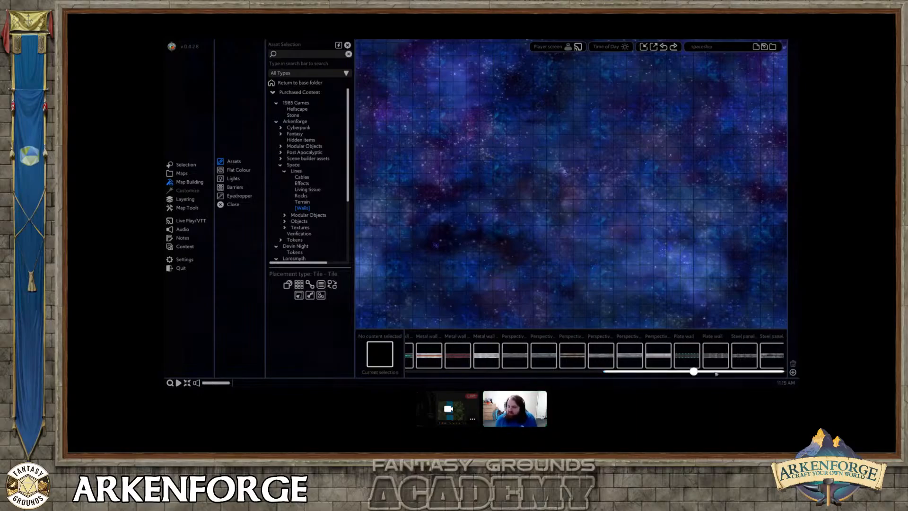
pyautogui.moveTo(715, 373); pyautogui.dragTo(718, 372)
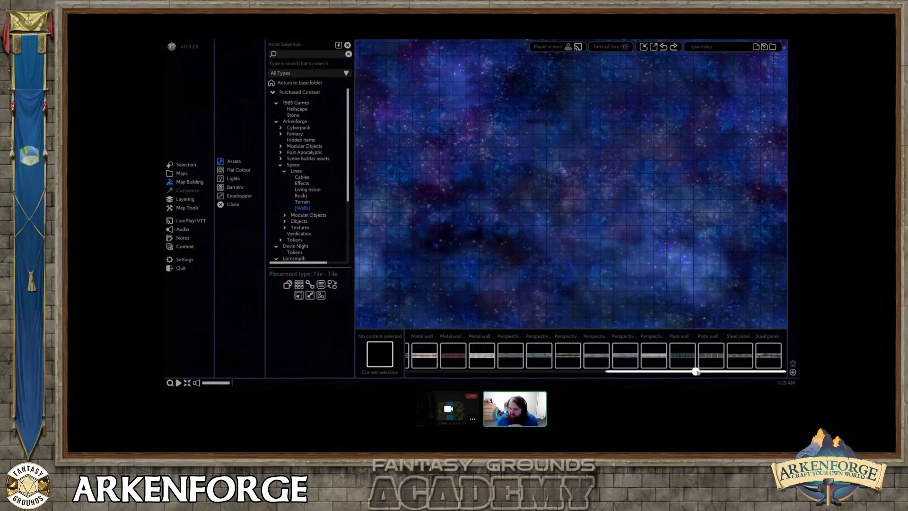
pyautogui.moveTo(696, 373); pyautogui.dragTo(697, 374)
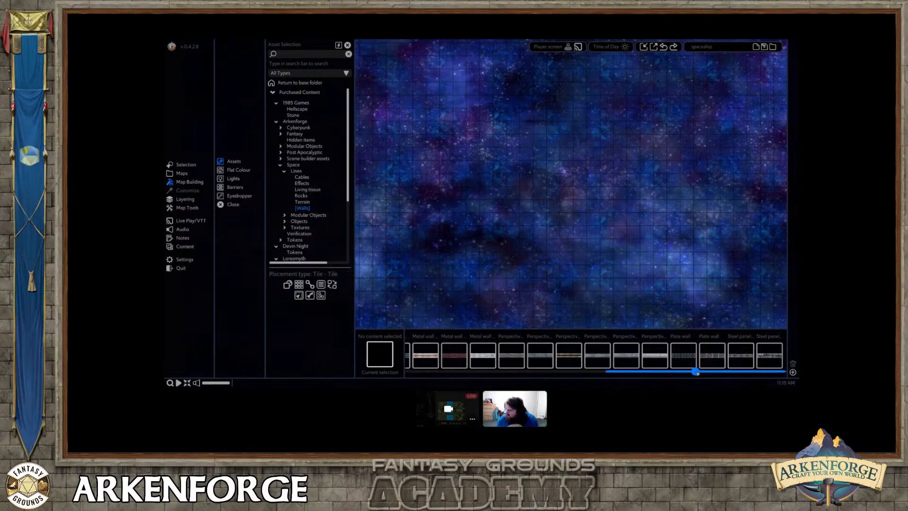
pyautogui.moveTo(695, 373); pyautogui.dragTo(539, 374)
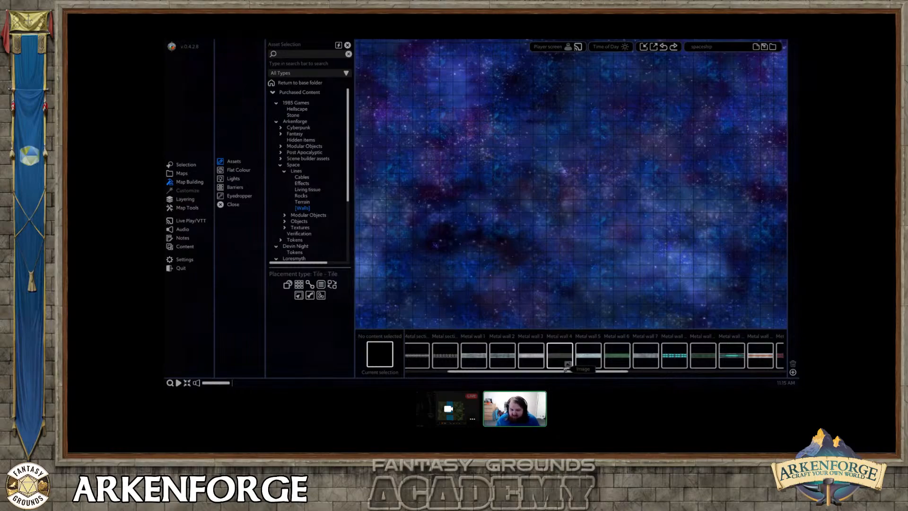
pyautogui.moveTo(565, 371); pyautogui.dragTo(530, 374)
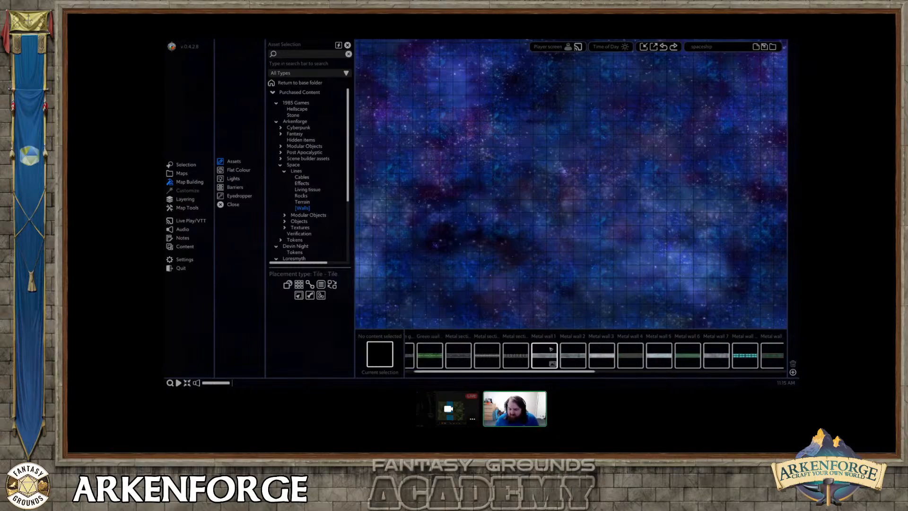
pyautogui.click(543, 355)
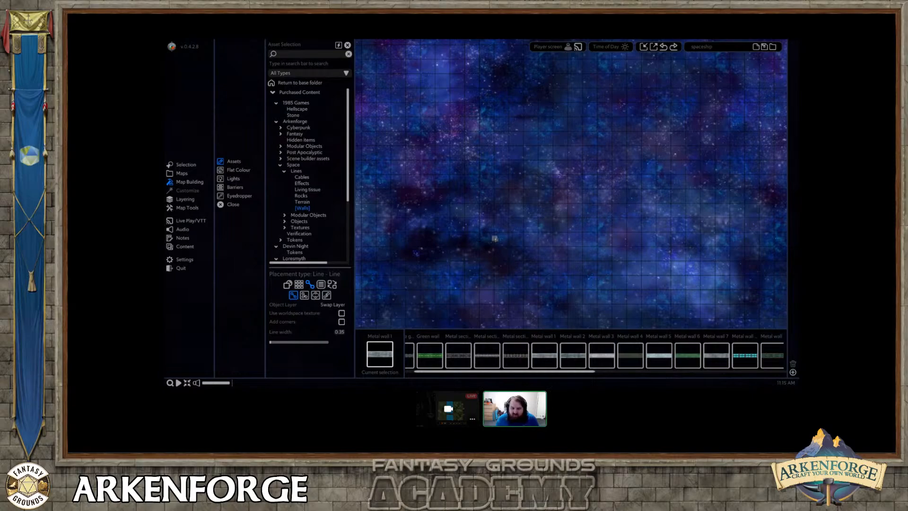
# Draw two parallel vertical walls of equal length as the sides of the spaceship.
pyautogui.moveTo(479, 246); pyautogui.dragTo(479, 161)
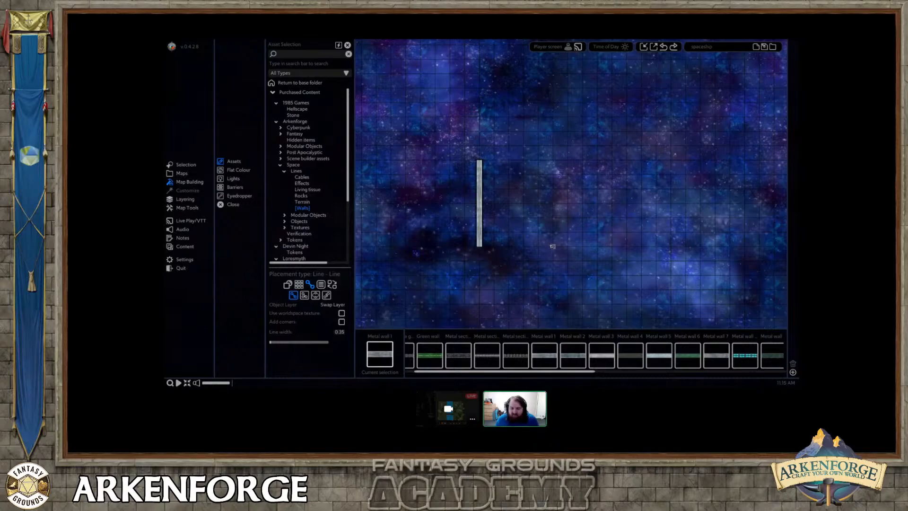
pyautogui.moveTo(552, 247); pyautogui.dragTo(552, 161)
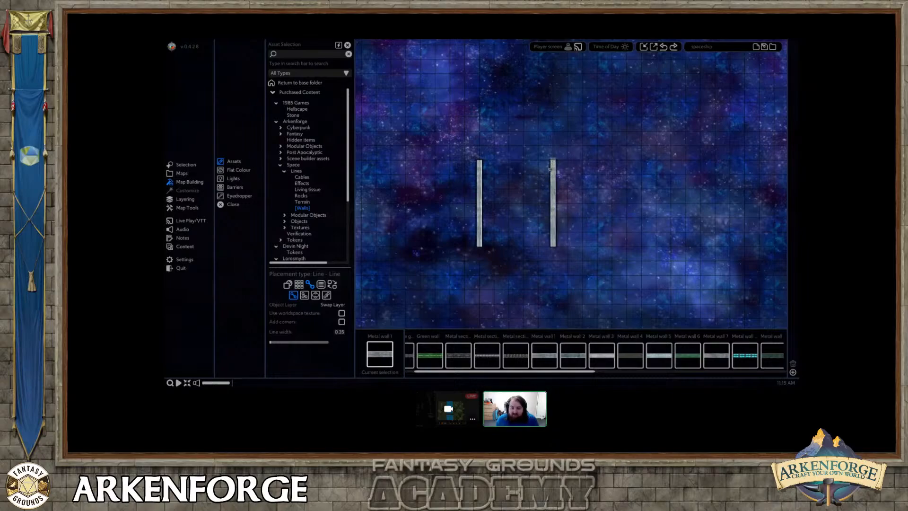
pyautogui.moveTo(514, 293); pyautogui.dragTo(518, 230, button='right')
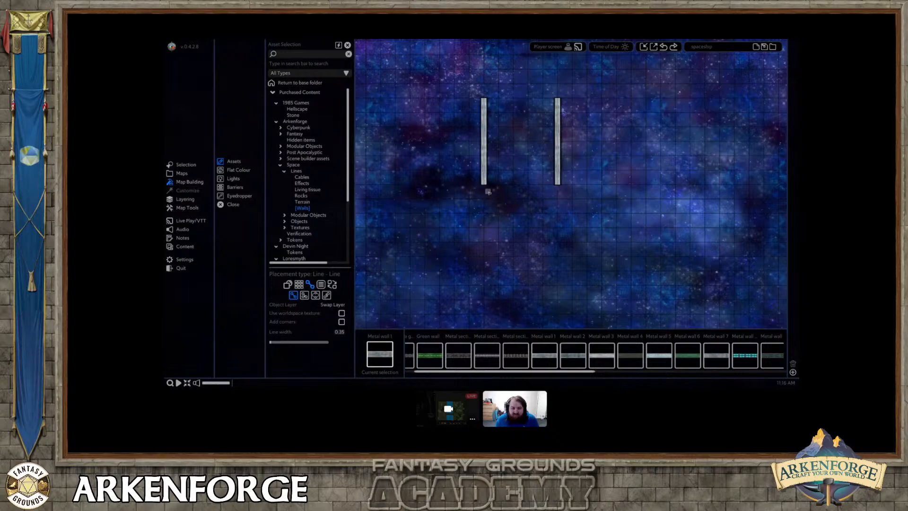
pyautogui.moveTo(503, 175); pyautogui.dragTo(504, 258, button='right')
pyautogui.scroll(3, 492, 217)
pyautogui.moveTo(500, 208); pyautogui.dragTo(500, 260, button='right')
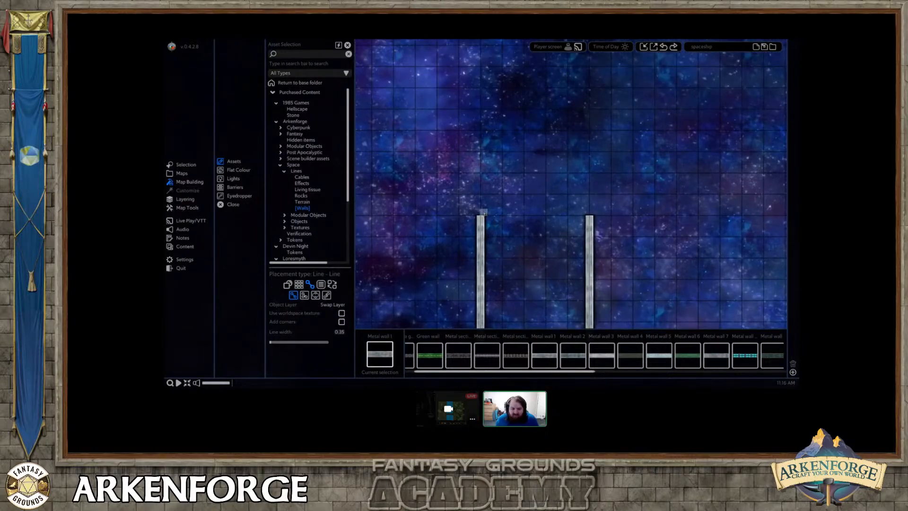
# Undo the trial angled wall, enable Add corners, and draw inward-angled walls from the upper ends of both side walls.
pyautogui.moveTo(481, 218); pyautogui.dragTo(503, 172)
pyautogui.hotkey('ctrl', 'z')
pyautogui.click(341, 321)
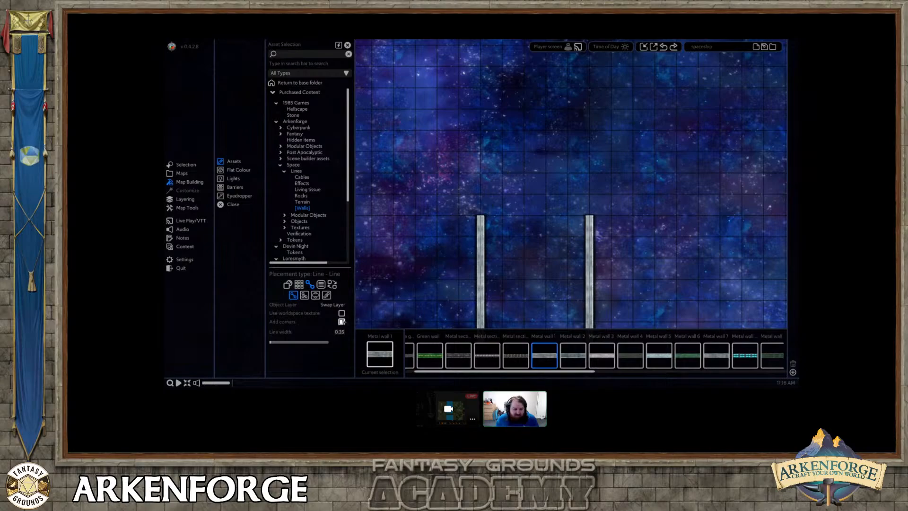
pyautogui.moveTo(477, 217); pyautogui.dragTo(514, 151)
pyautogui.moveTo(591, 220); pyautogui.dragTo(568, 155)
# Draw two inward-angled Metal wall 1 segments from the lower ends of both side walls, leaving a gap between them.
pyautogui.moveTo(561, 289); pyautogui.dragTo(534, 157, button='middle')
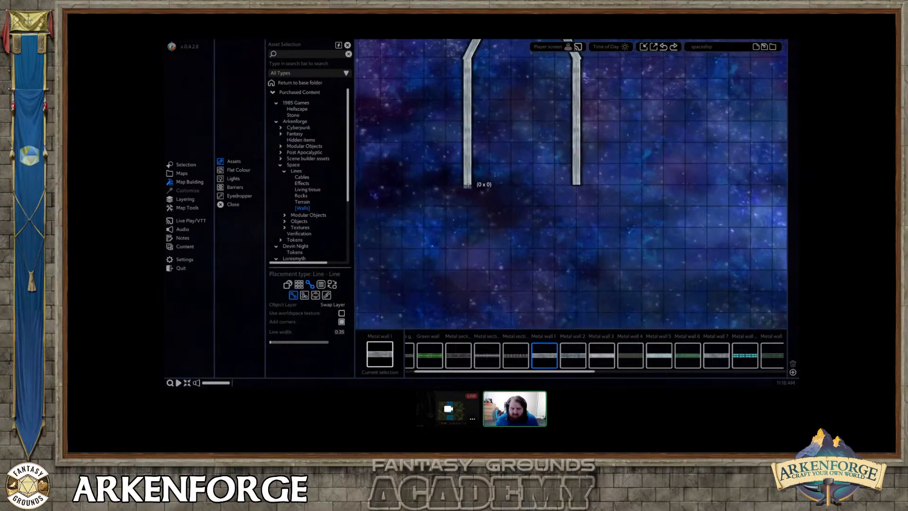
pyautogui.moveTo(468, 184); pyautogui.dragTo(514, 207)
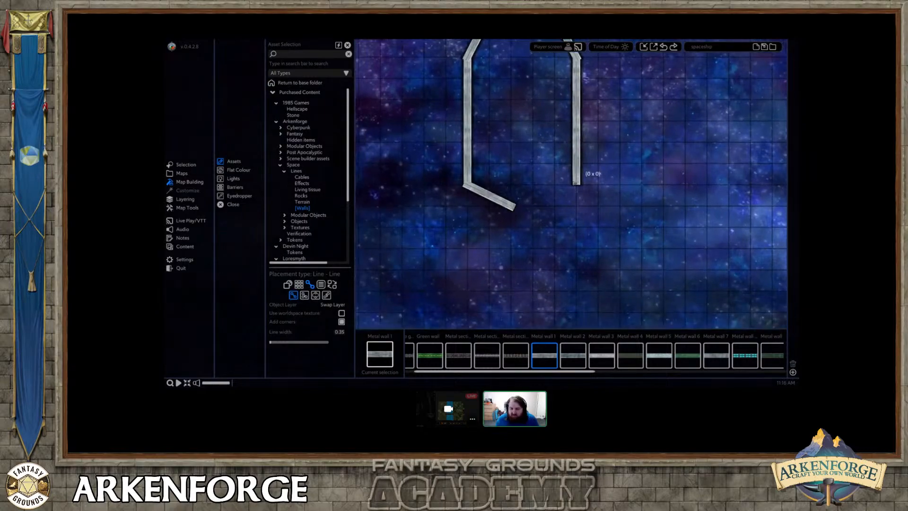
pyautogui.moveTo(576, 183); pyautogui.dragTo(553, 197)
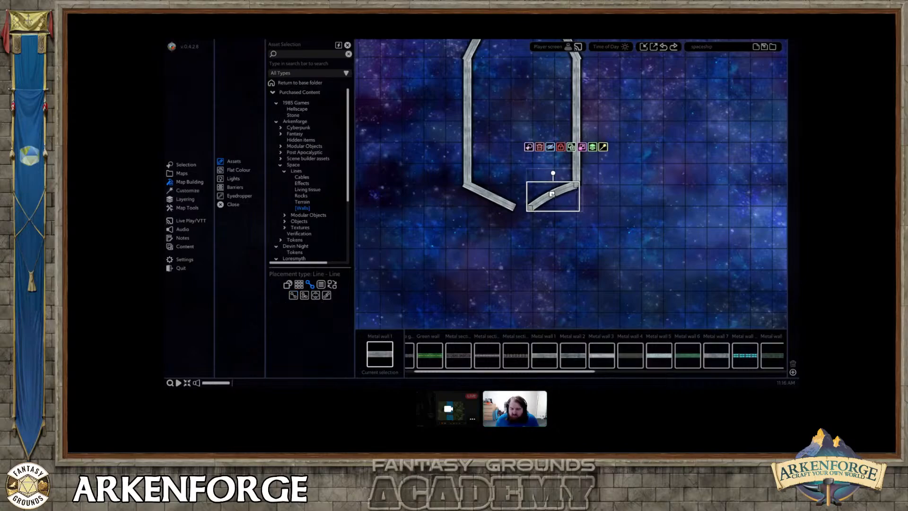
pyautogui.rightClick(562, 223)
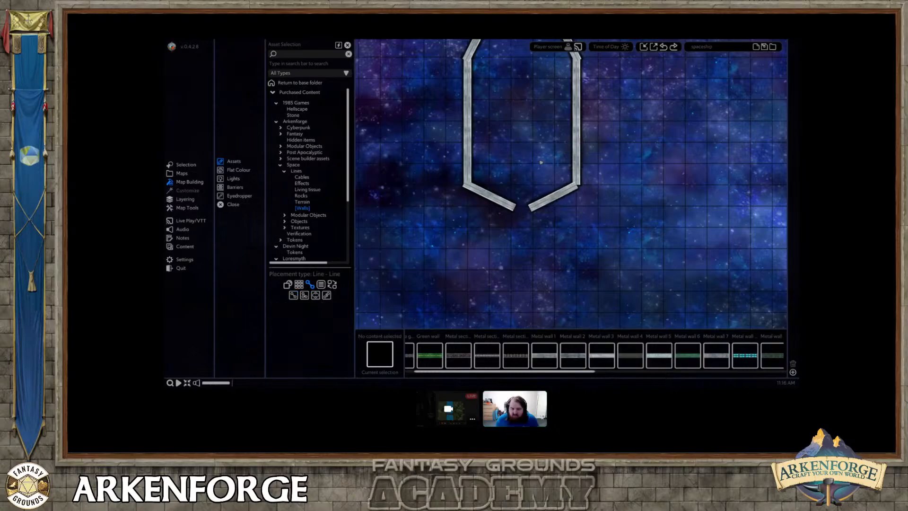
# Bend the lower-right angled wall into an outward curve, align it with the side wall, and shorten its free end.
pyautogui.click(570, 192)
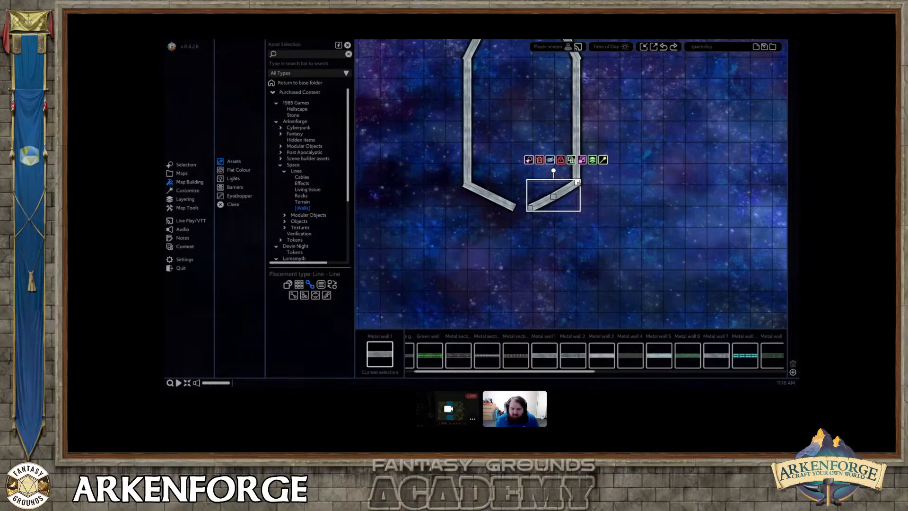
pyautogui.scroll(5, 586, 188)
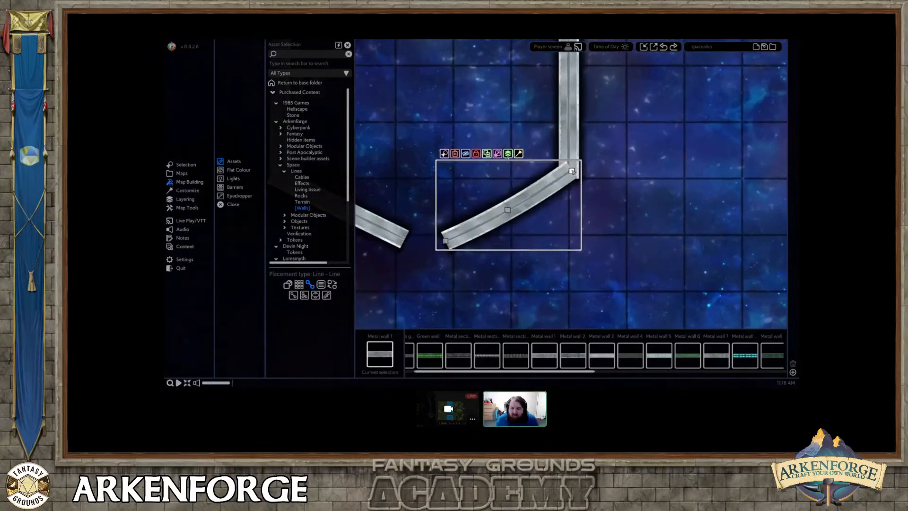
pyautogui.moveTo(501, 216); pyautogui.dragTo(527, 198, button='middle')
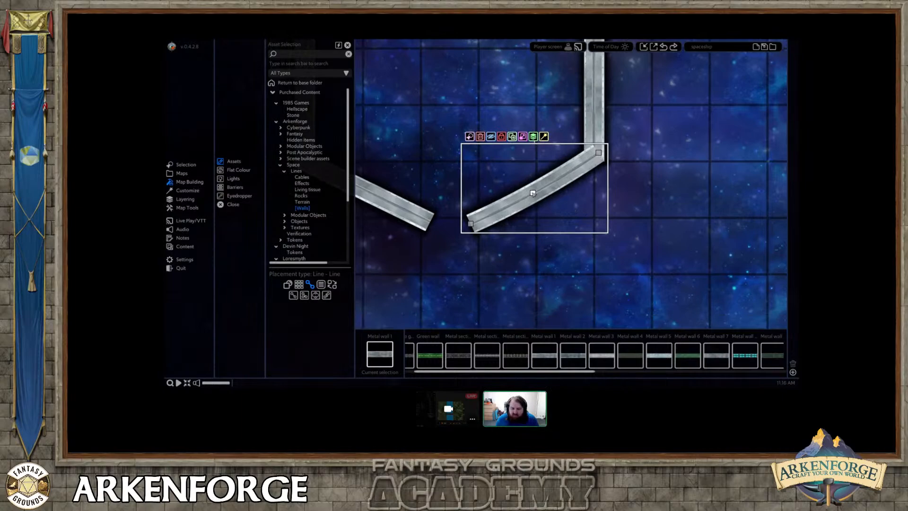
pyautogui.moveTo(533, 193); pyautogui.dragTo(566, 214)
pyautogui.moveTo(598, 153); pyautogui.dragTo(600, 154)
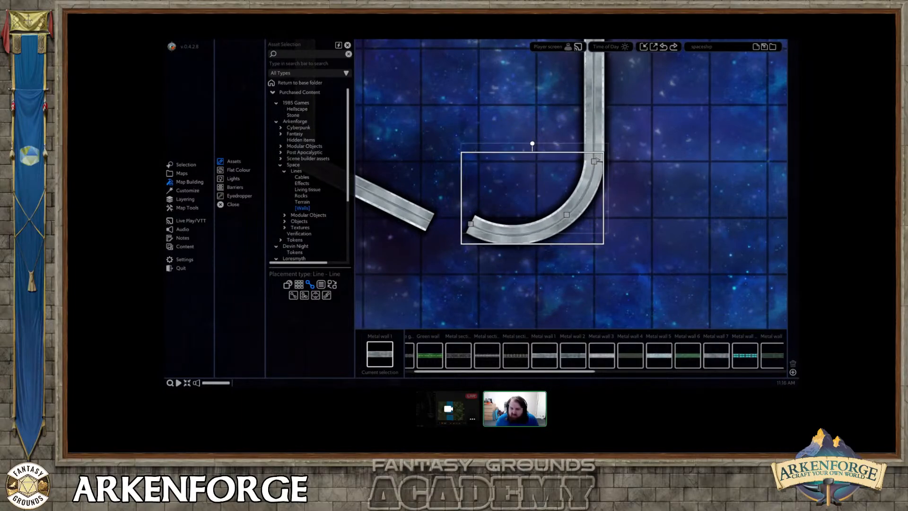
pyautogui.moveTo(567, 214); pyautogui.dragTo(573, 217)
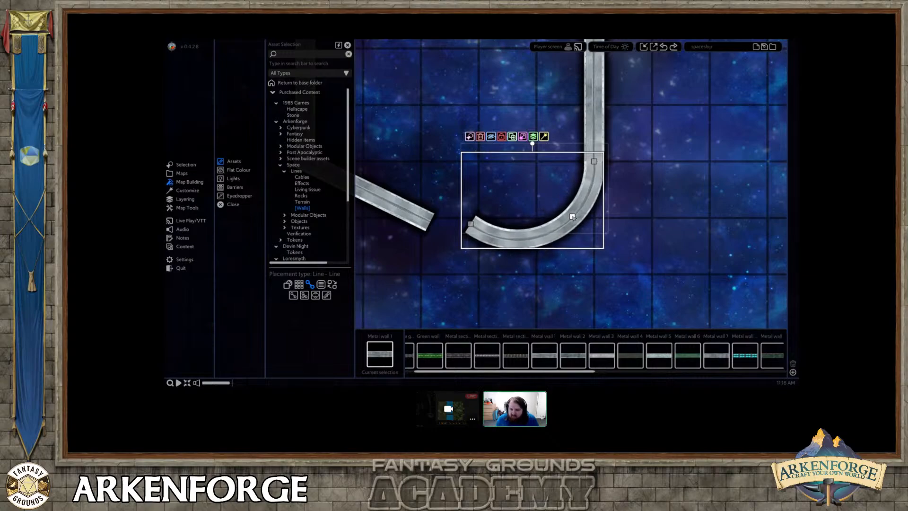
pyautogui.moveTo(573, 217); pyautogui.dragTo(581, 191, button='middle')
pyautogui.moveTo(479, 197); pyautogui.dragTo(545, 218)
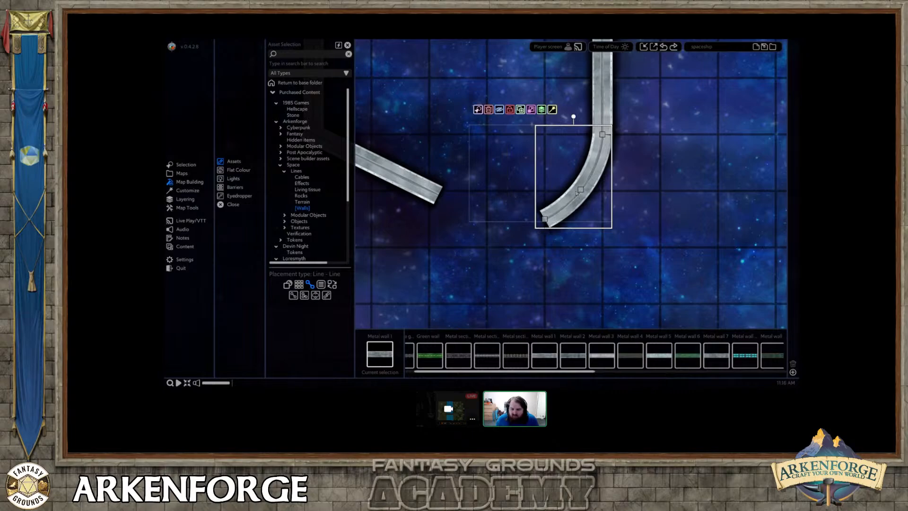
pyautogui.moveTo(577, 193); pyautogui.dragTo(572, 193)
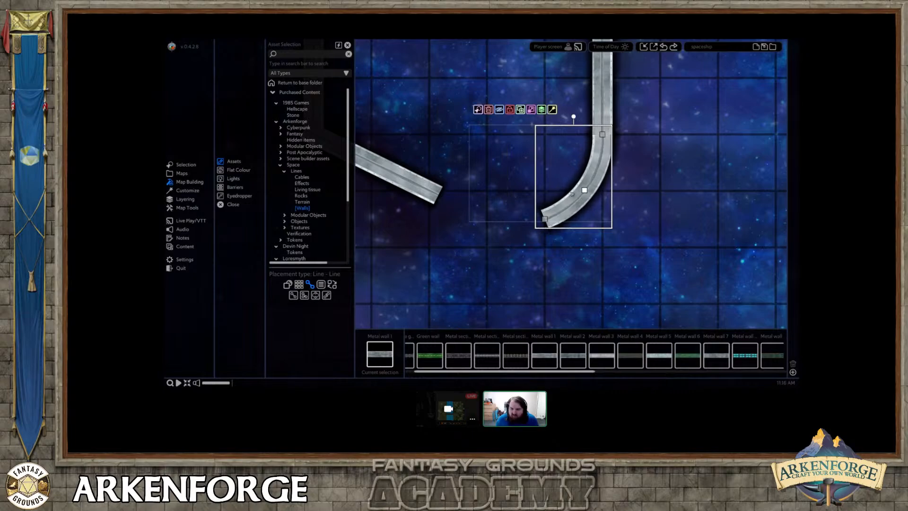
# Bend the lower-left angled wall into a matching outward curve joined to the side wall, and shorten its free end.
pyautogui.moveTo(572, 194); pyautogui.dragTo(674, 196, button='middle')
pyautogui.click(491, 174)
pyautogui.rightClick(413, 136)
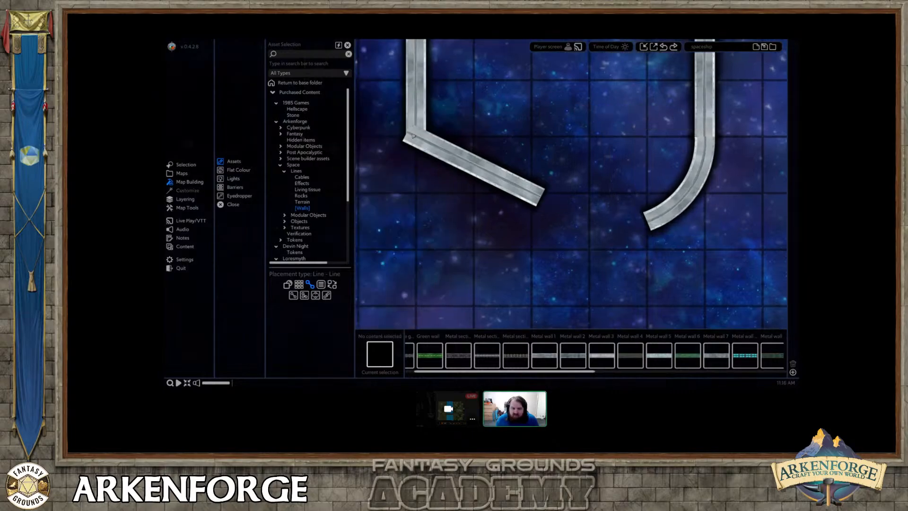
pyautogui.click(413, 136)
pyautogui.moveTo(408, 133); pyautogui.dragTo(416, 136)
pyautogui.moveTo(541, 197); pyautogui.dragTo(530, 222)
pyautogui.moveTo(473, 165); pyautogui.dragTo(442, 201)
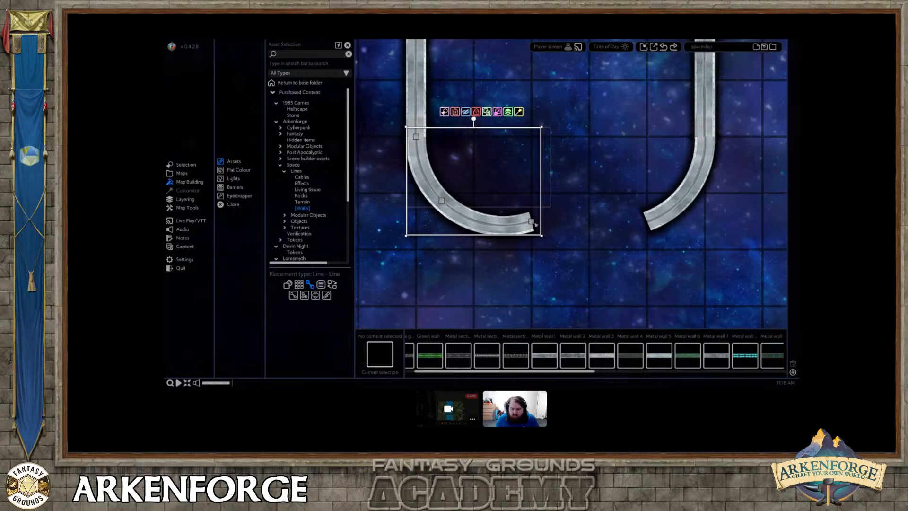
pyautogui.moveTo(534, 223); pyautogui.dragTo(479, 225)
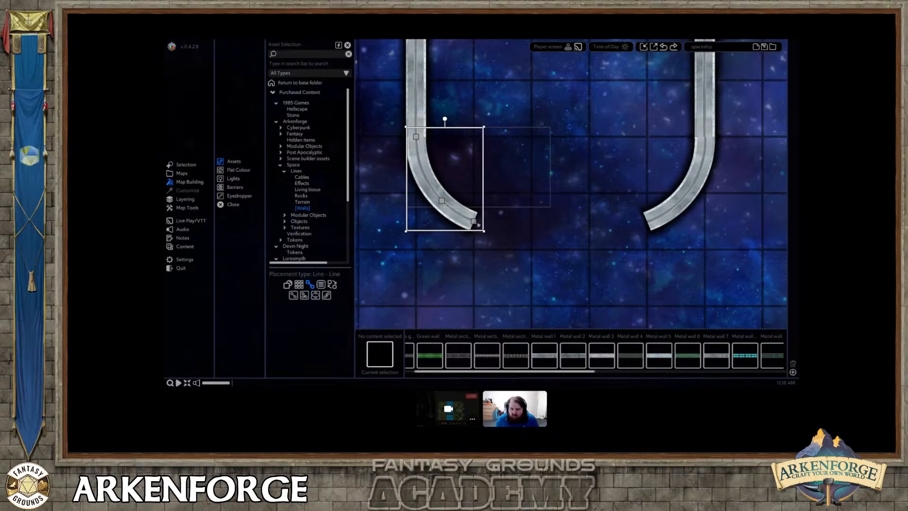
# Move the lower ends of both upper angled walls so they line up with the tops of the side walls.
pyautogui.scroll(-5, 532, 244)
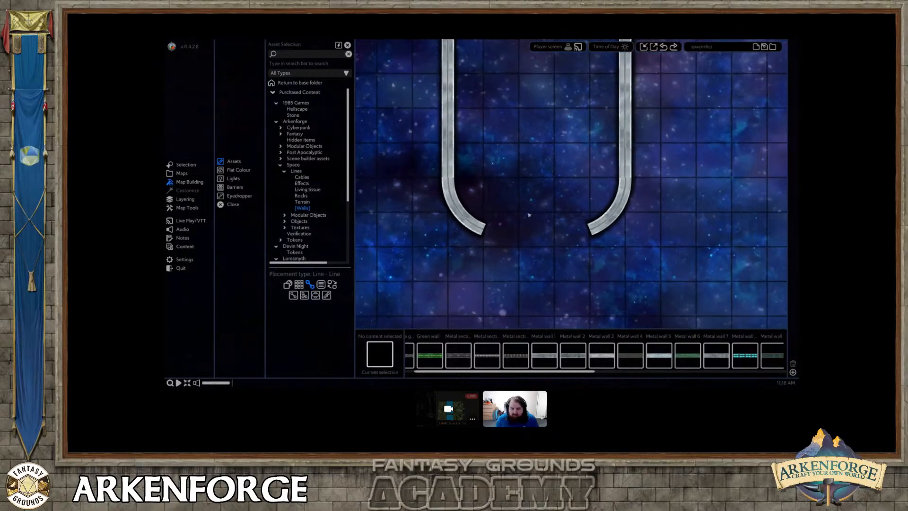
pyautogui.scroll(-2, 532, 244)
pyautogui.moveTo(531, 200); pyautogui.dragTo(524, 256, button='middle')
pyautogui.scroll(1, 537, 251)
pyautogui.click(475, 159)
pyautogui.scroll(4, 473, 146)
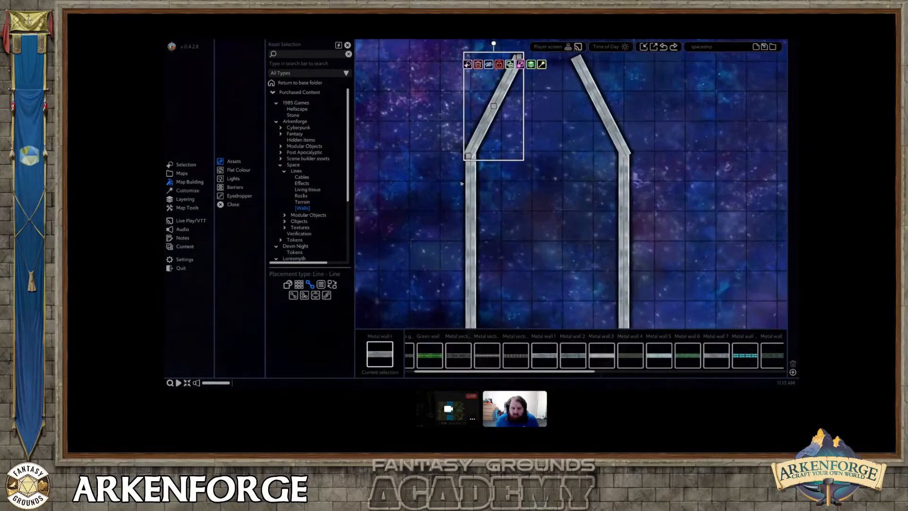
pyautogui.moveTo(473, 140); pyautogui.dragTo(476, 141)
pyautogui.click(710, 130)
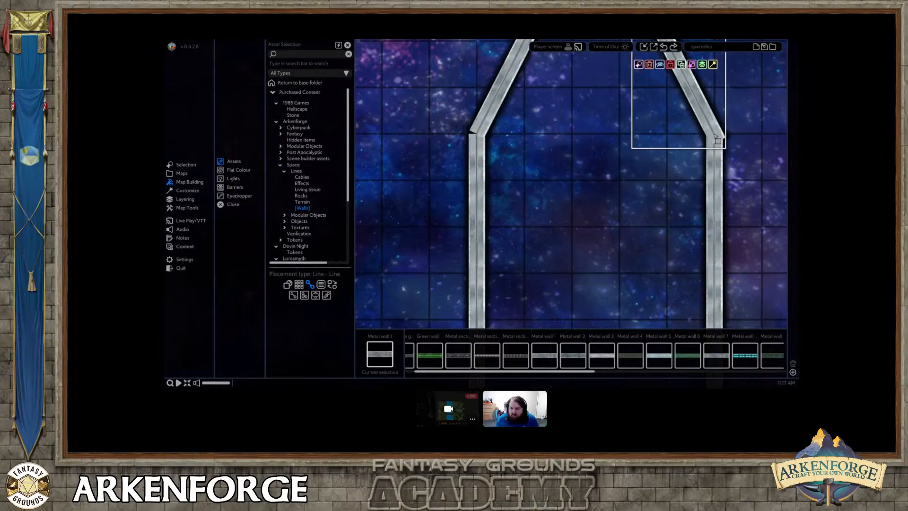
pyautogui.moveTo(717, 141); pyautogui.dragTo(715, 142)
pyautogui.rightClick(715, 142)
# Draw a Metal wall 1 line across the gap between the upper angled walls and arch it upward as the ship's nose.
pyautogui.moveTo(595, 111); pyautogui.dragTo(569, 218, button='middle')
pyautogui.scroll(-1, 569, 217)
pyautogui.moveTo(492, 195); pyautogui.dragTo(450, 214, button='middle')
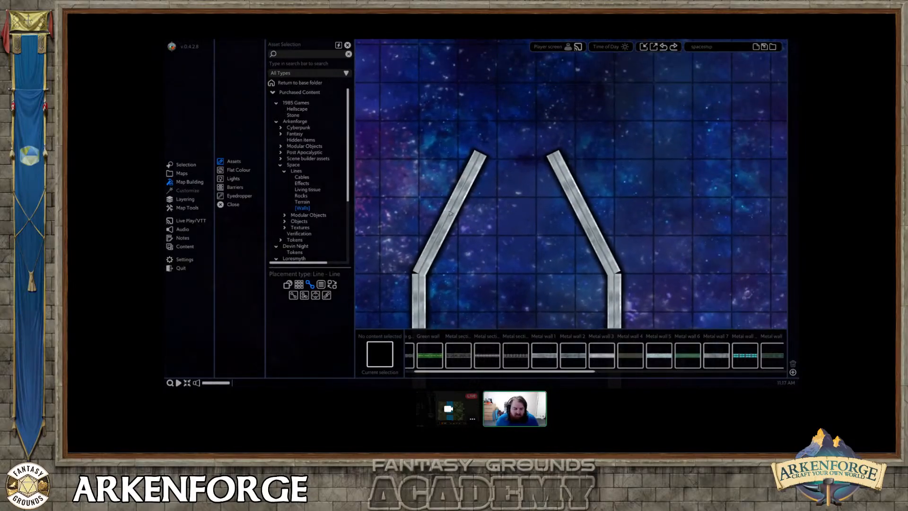
pyautogui.click(466, 175)
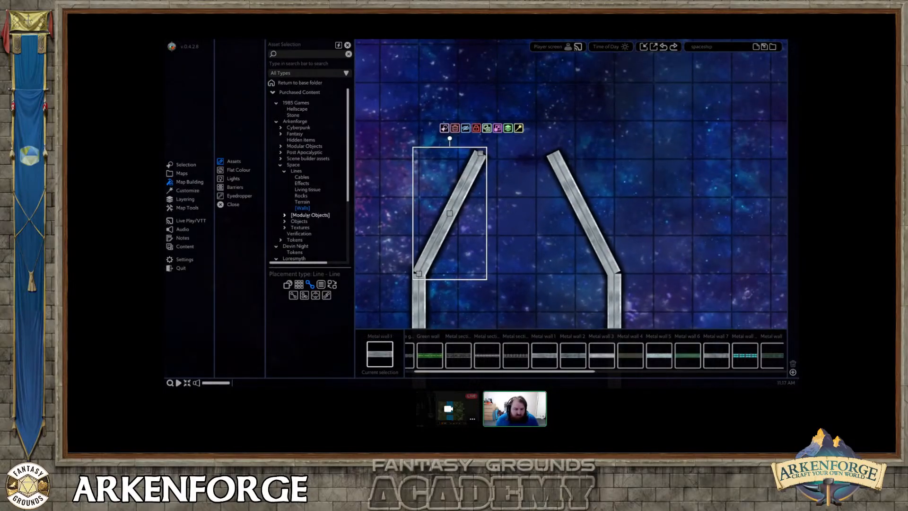
pyautogui.click(545, 354)
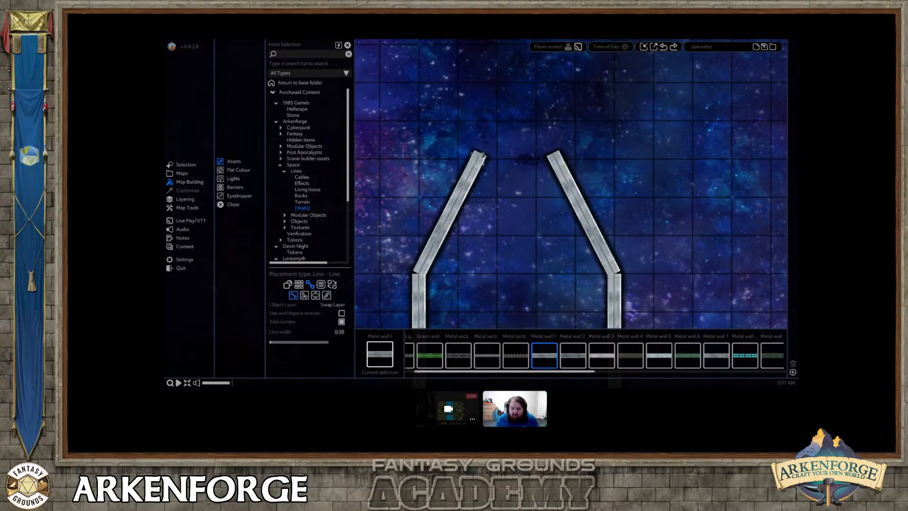
pyautogui.moveTo(477, 159); pyautogui.dragTo(517, 128)
pyautogui.click(528, 160)
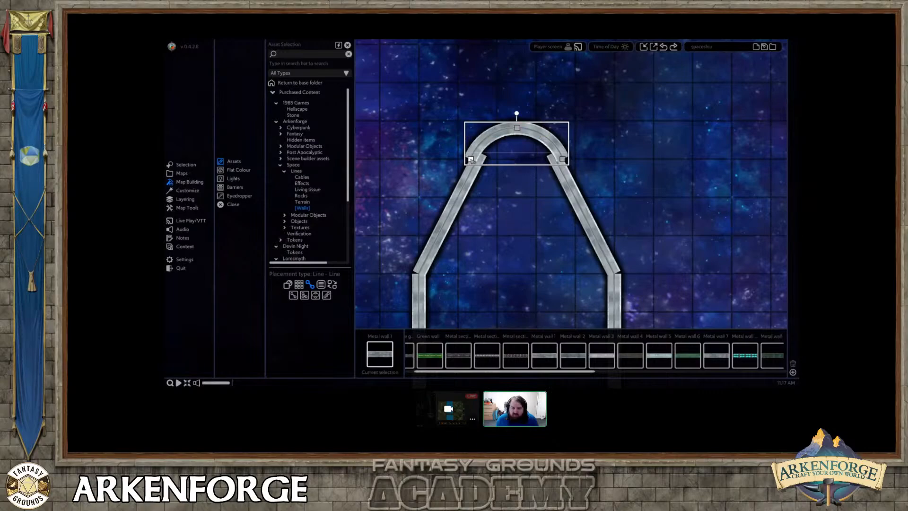
# Fit both ends of the arched nose wall onto the angled walls and lower its peak slightly.
pyautogui.moveTo(470, 159); pyautogui.dragTo(478, 158)
pyautogui.moveTo(562, 160); pyautogui.dragTo(555, 159)
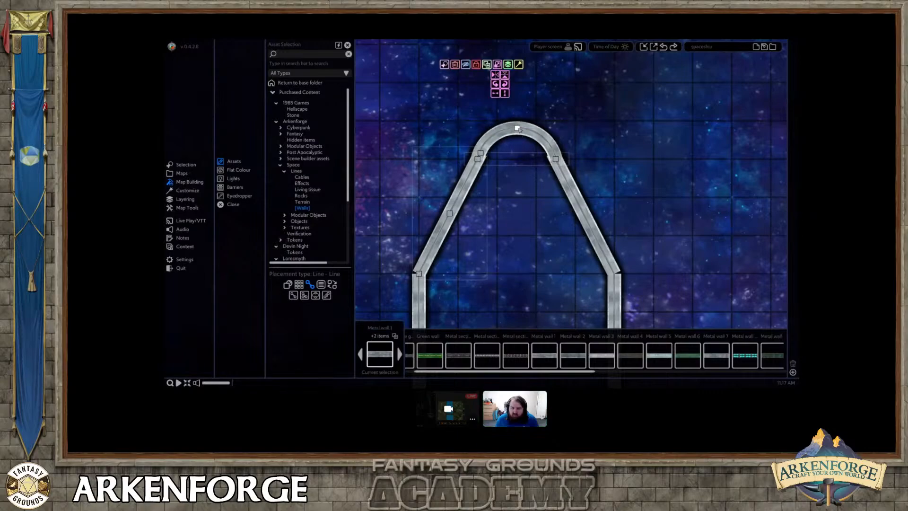
pyautogui.moveTo(517, 129); pyautogui.dragTo(517, 135)
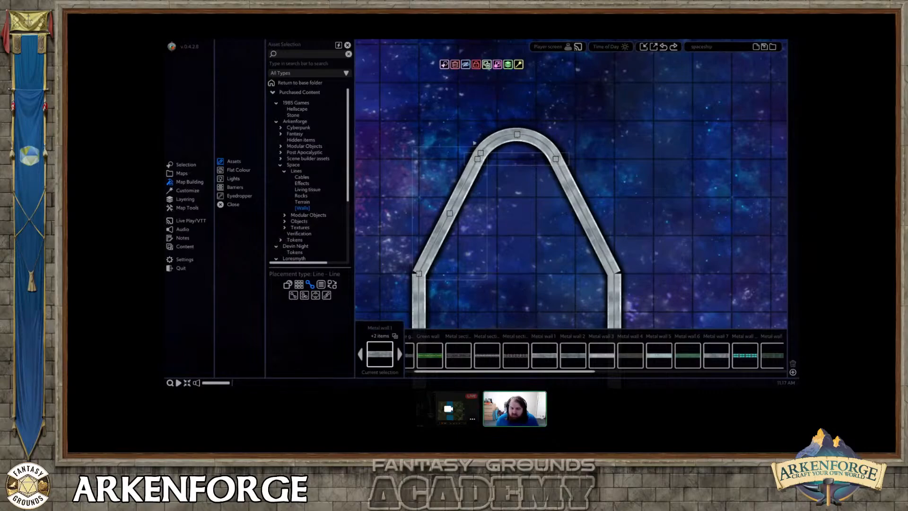
# Open the Blocking options of the arched nose wall.
pyautogui.click(503, 136)
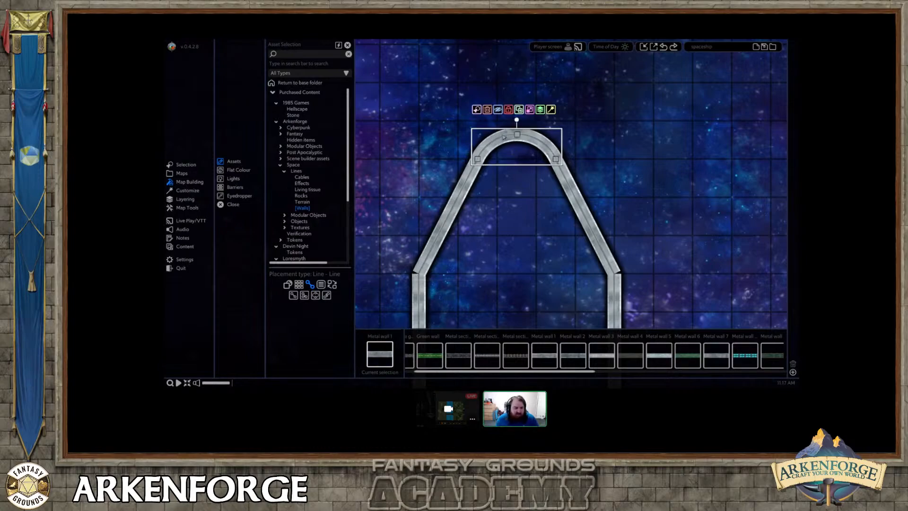
pyautogui.click(197, 190)
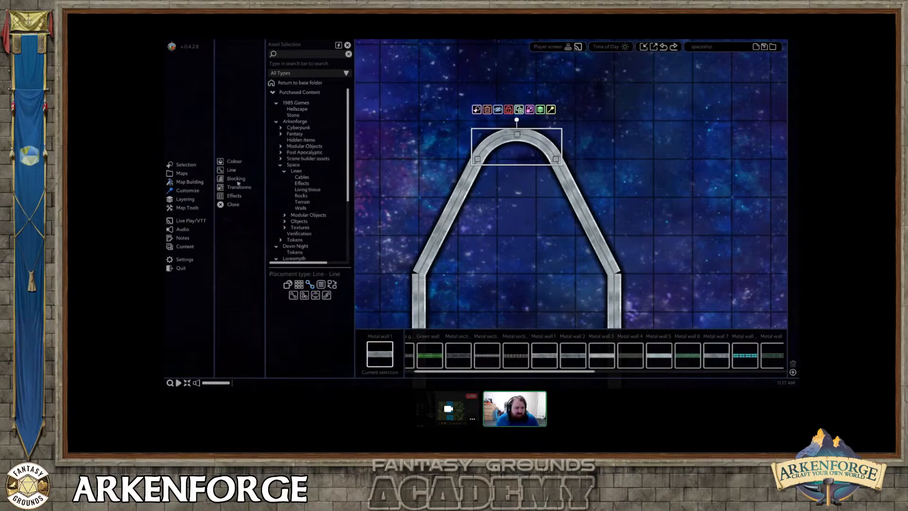
pyautogui.click(239, 179)
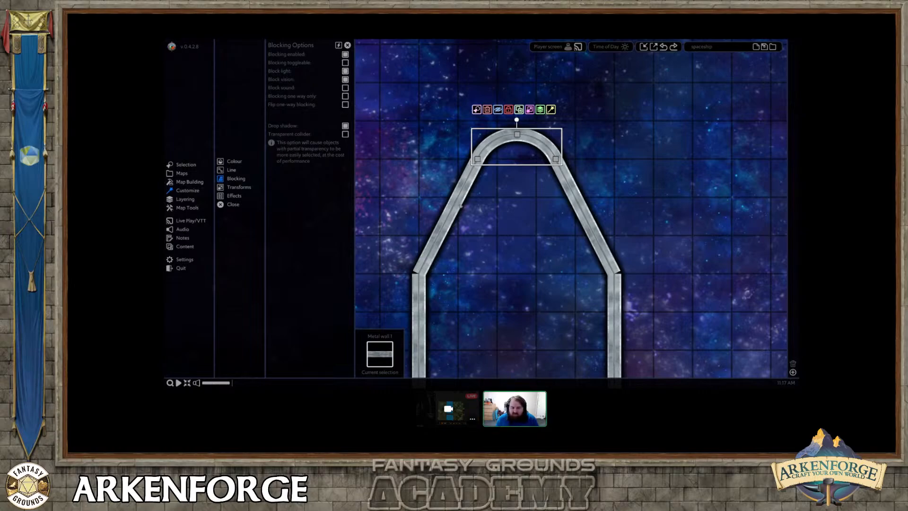
# Refine the joints where the upper angled walls meet the left and right side walls by shifting their ends slightly.
pyautogui.moveTo(460, 206); pyautogui.dragTo(456, 162, button='middle')
pyautogui.moveTo(511, 241); pyautogui.dragTo(543, 223, button='middle')
pyautogui.click(453, 204)
pyautogui.moveTo(447, 211); pyautogui.dragTo(448, 217)
pyautogui.click(636, 195)
pyautogui.moveTo(646, 211); pyautogui.dragTo(644, 216)
pyautogui.click(536, 237)
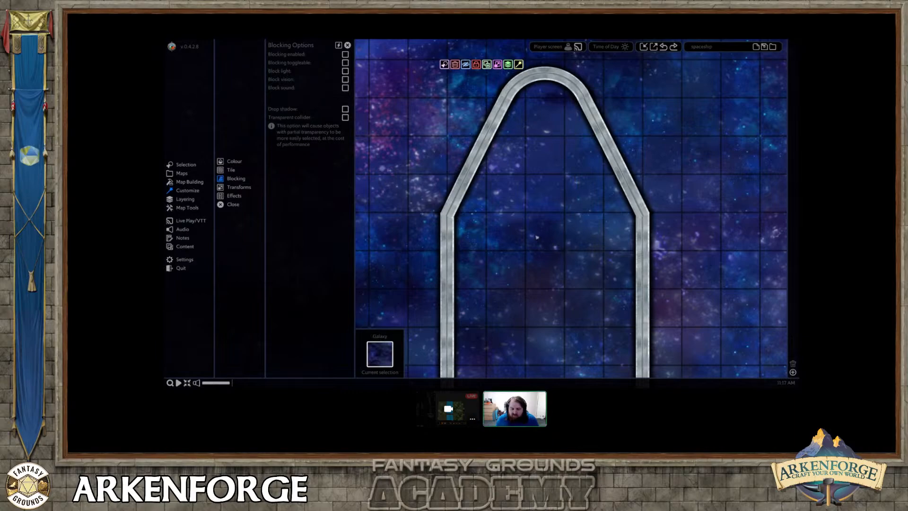
# Draw a straight horizontal Metal wall 1 segment joining the ends of the two lower curved walls.
pyautogui.moveTo(548, 225); pyautogui.dragTo(547, 220, button='middle')
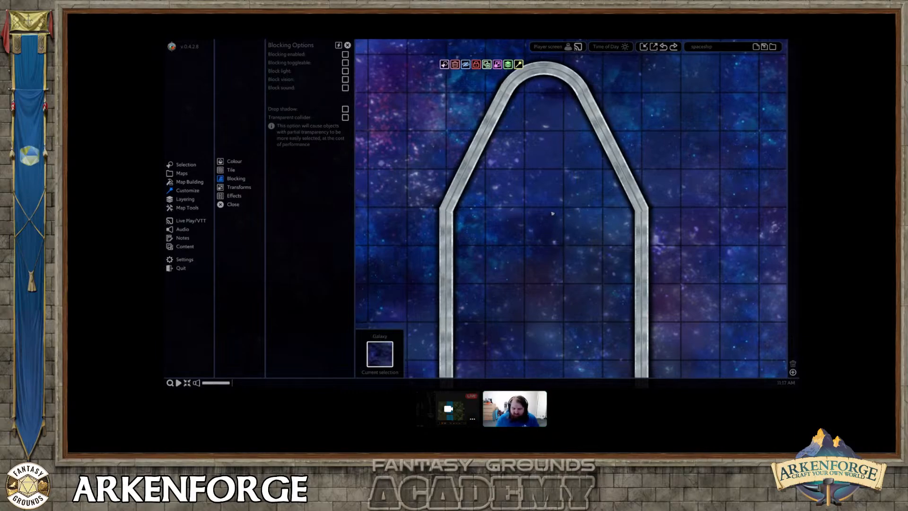
pyautogui.moveTo(552, 213); pyautogui.dragTo(541, 50, button='middle')
pyautogui.moveTo(542, 308); pyautogui.dragTo(532, 204, button='middle')
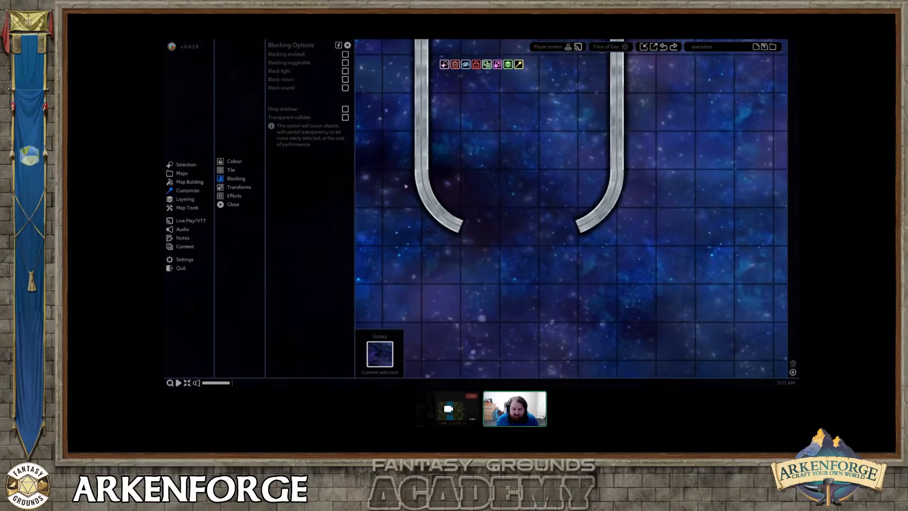
pyautogui.click(188, 182)
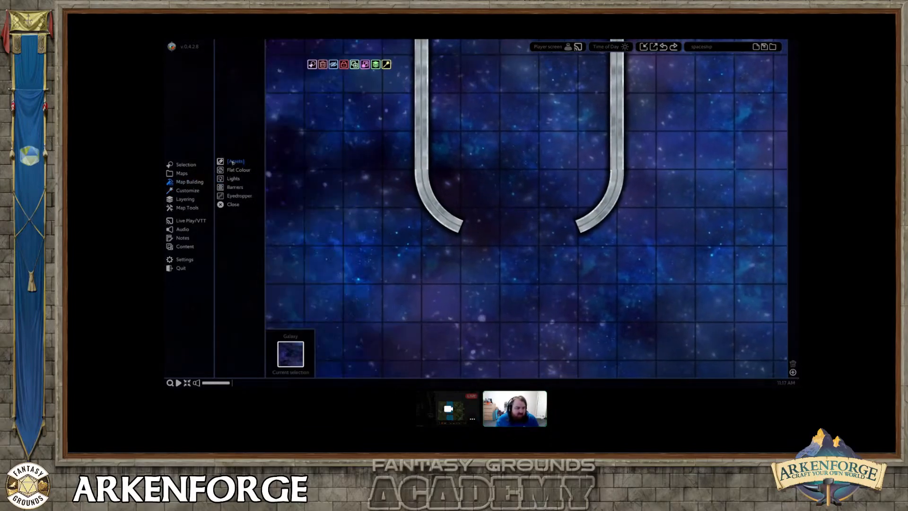
pyautogui.click(232, 162)
pyautogui.click(544, 354)
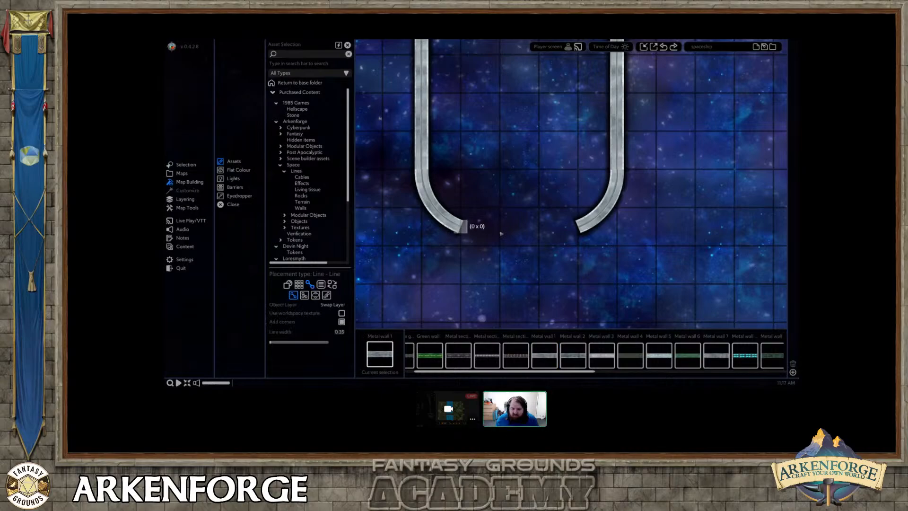
pyautogui.moveTo(460, 227); pyautogui.dragTo(580, 227)
pyautogui.rightClick(556, 264)
# Pull both ends of the horizontal rear wall slightly inward so they meet the curved walls cleanly.
pyautogui.scroll(4, 456, 235)
pyautogui.click(468, 227)
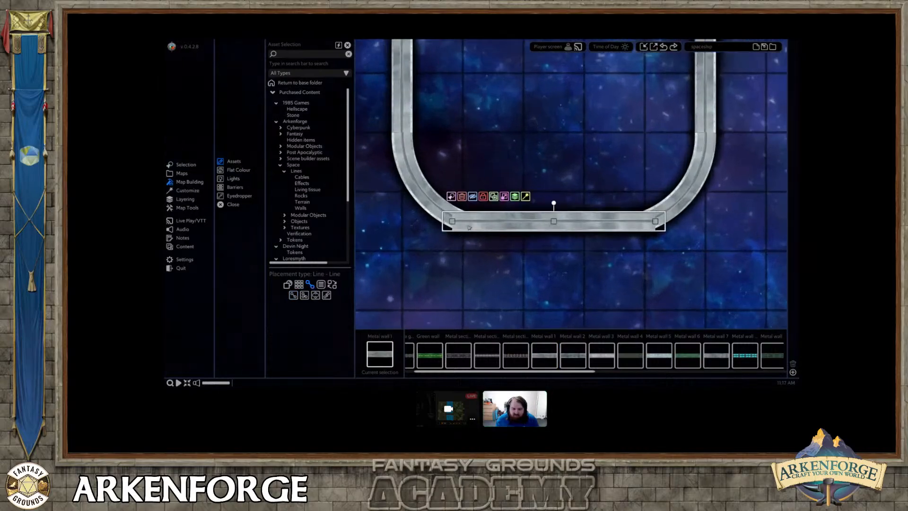
pyautogui.moveTo(452, 220); pyautogui.dragTo(458, 222)
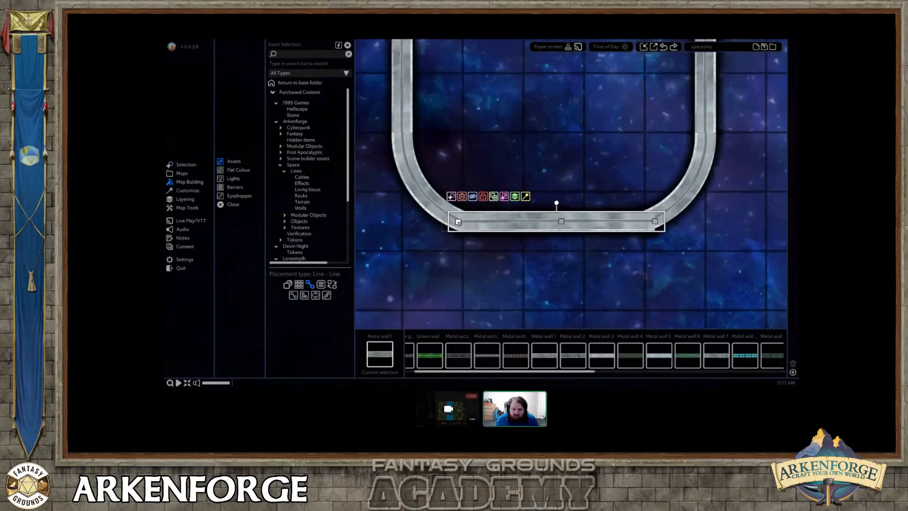
pyautogui.moveTo(655, 221); pyautogui.dragTo(648, 222)
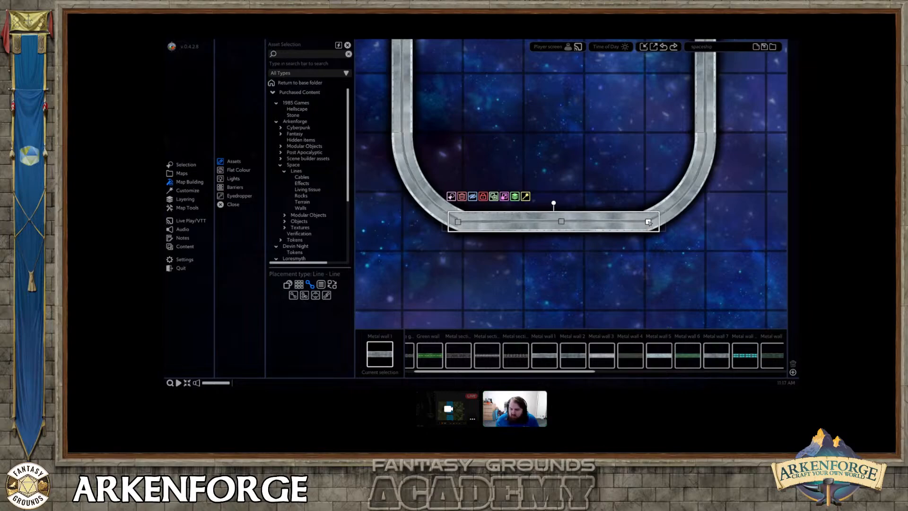
pyautogui.rightClick(649, 222)
pyautogui.scroll(-5, 588, 153)
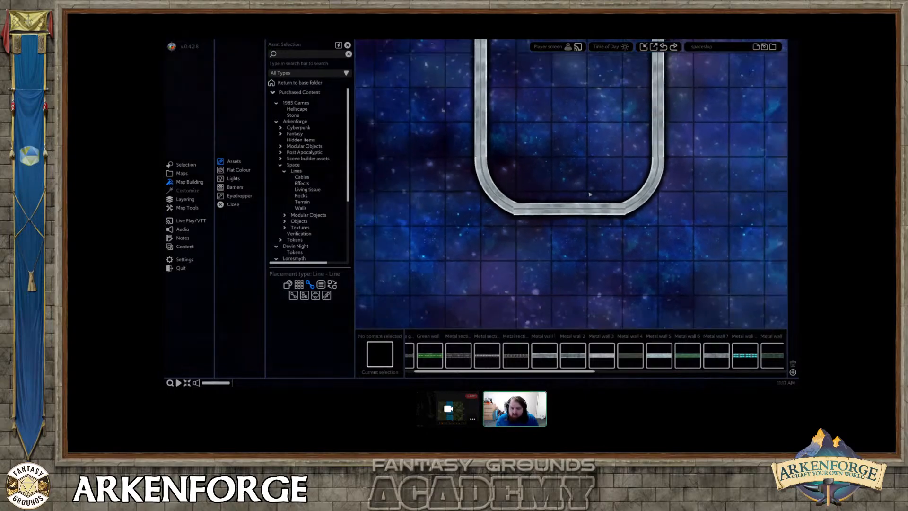
# Browse the Spaceship tiles in the Space textures for a floor texture for the ship.
pyautogui.scroll(-1, 587, 153)
pyautogui.moveTo(588, 154); pyautogui.dragTo(532, 213, button='middle')
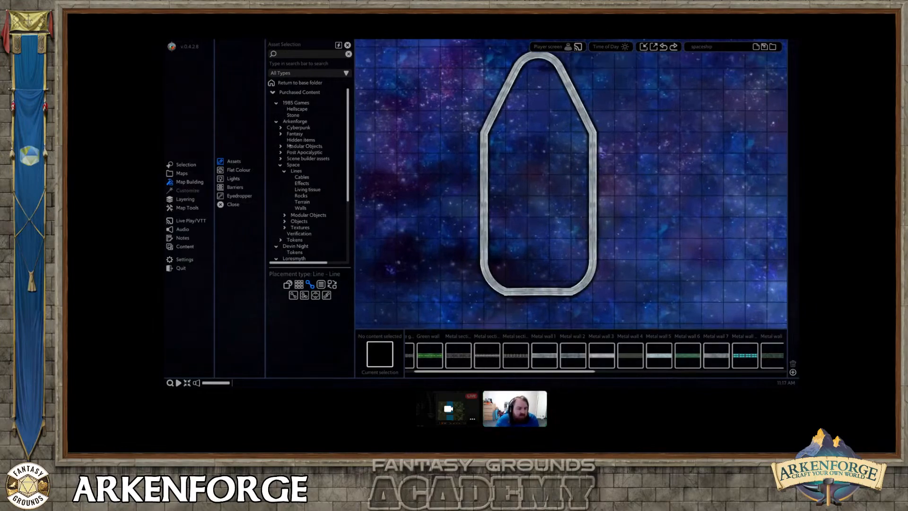
pyautogui.click(300, 227)
pyautogui.scroll(-3, 299, 231)
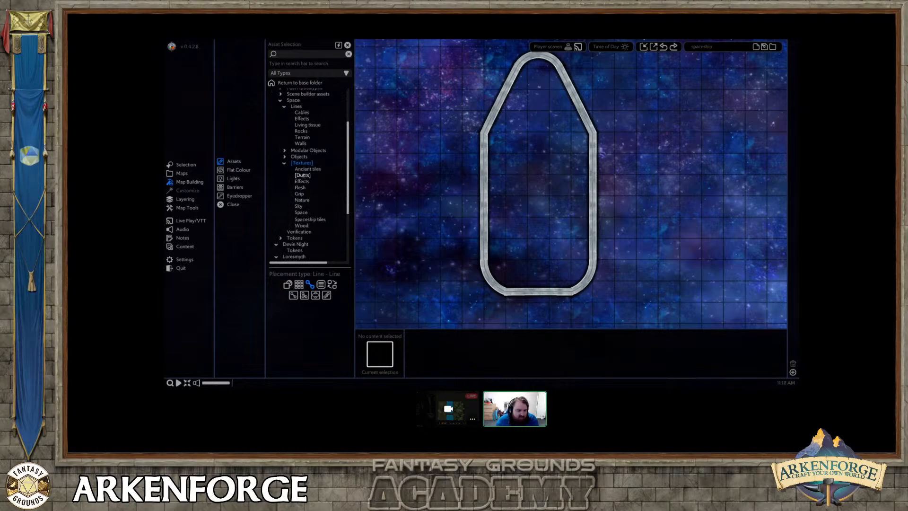
pyautogui.click(301, 211)
pyautogui.click(300, 219)
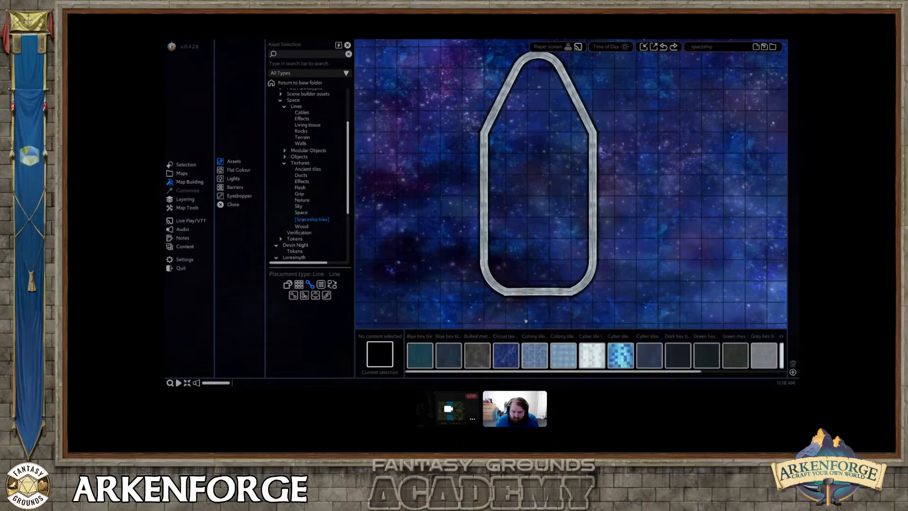
pyautogui.scroll(-6, 607, 360)
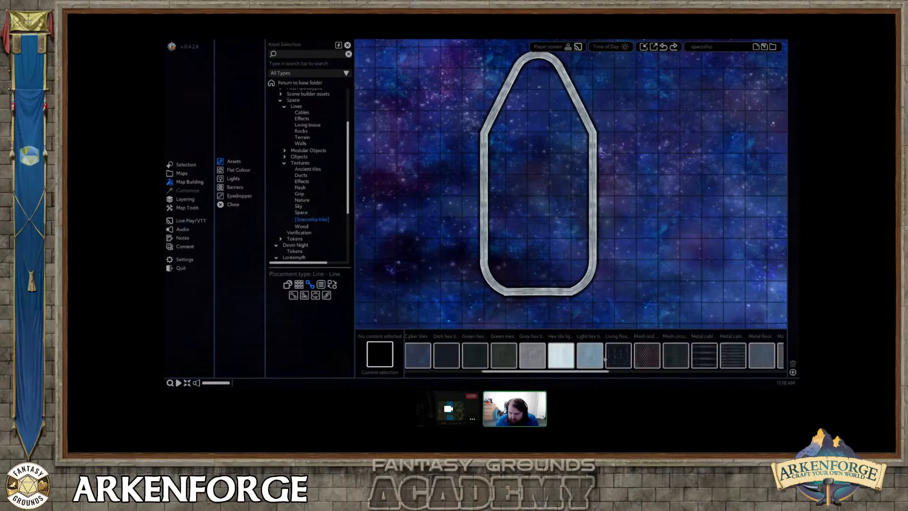
pyautogui.scroll(-1, 604, 358)
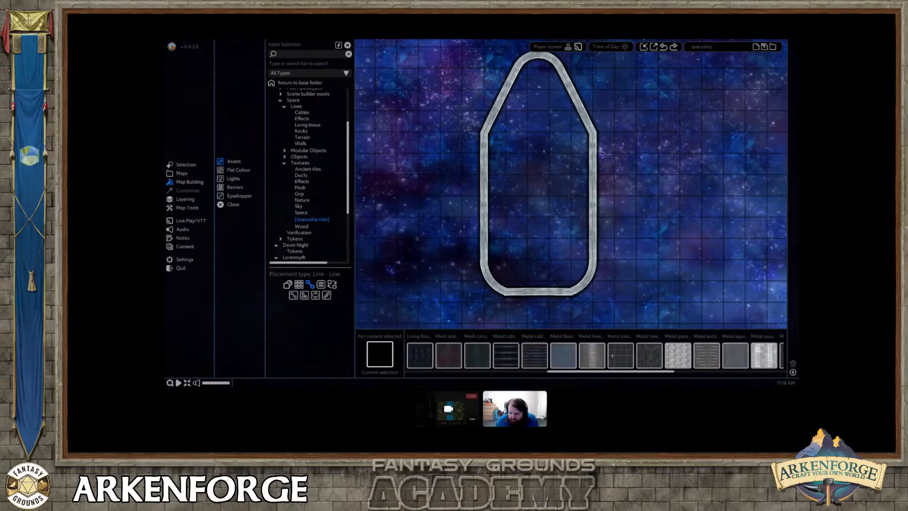
# Choose the Metal square tile light texture and set its placement to Tile - Polygon.
pyautogui.click(649, 354)
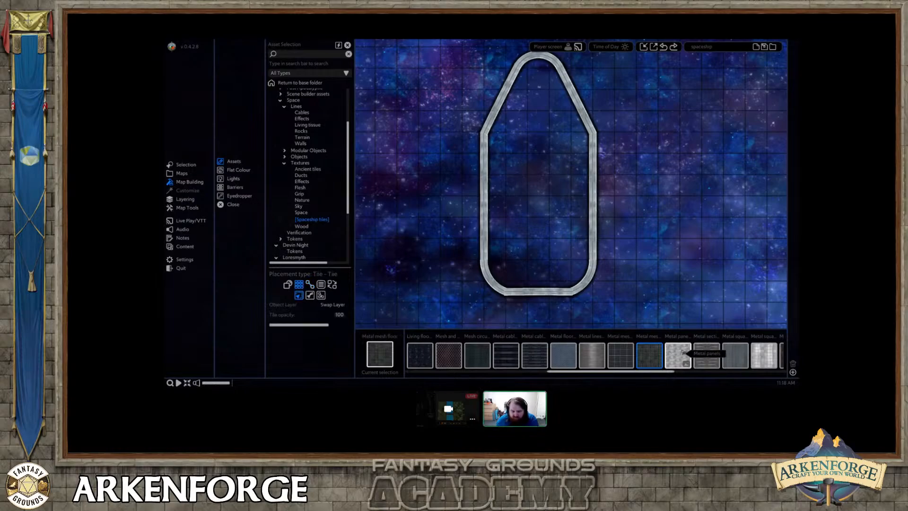
pyautogui.scroll(-2, 681, 354)
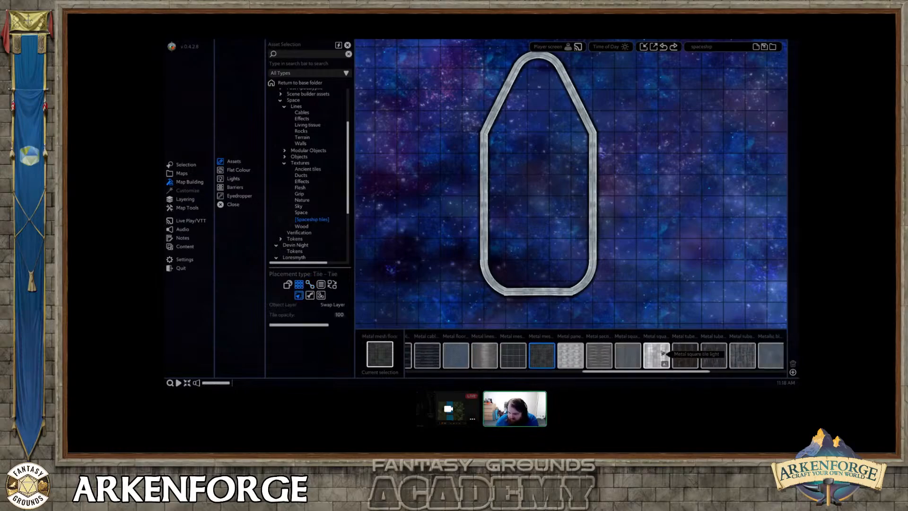
pyautogui.click(662, 354)
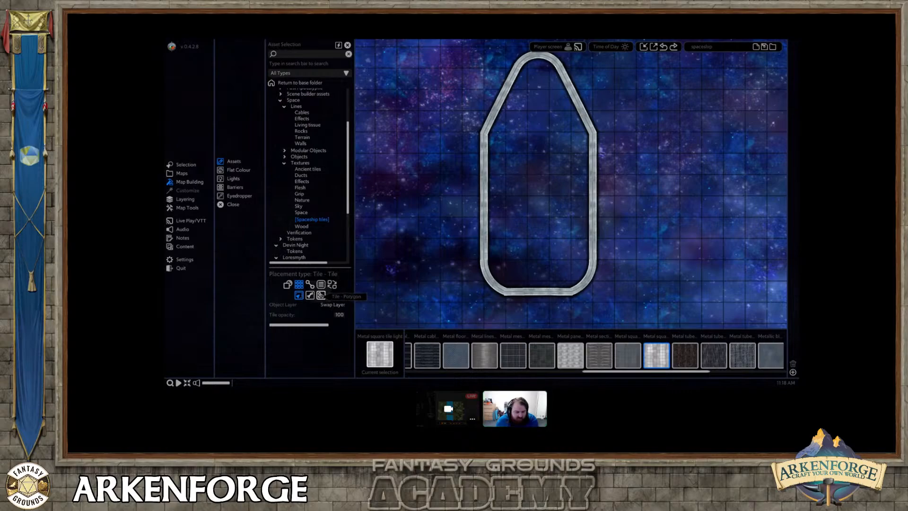
pyautogui.click(321, 295)
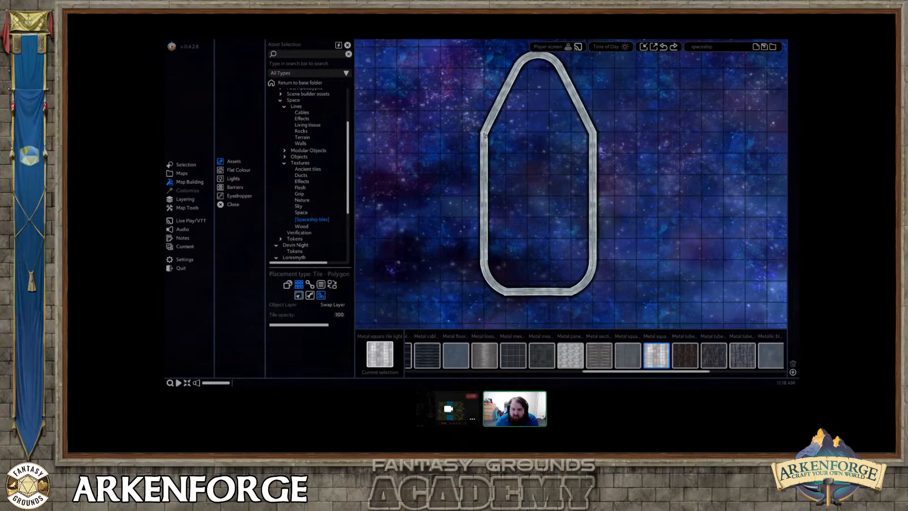
# Trace a floor polygon of Metal square tile light along the hull walls, filling the whole ship interior.
pyautogui.moveTo(484, 135)
pyautogui.mouseDown()
pyautogui.moveTo(494, 263)
pyautogui.moveTo(480, 260)
pyautogui.moveTo(505, 289)
pyautogui.moveTo(570, 289)
pyautogui.moveTo(589, 277)
pyautogui.moveTo(592, 134)
pyautogui.moveTo(557, 60)
pyautogui.moveTo(532, 54)
pyautogui.moveTo(521, 66)
pyautogui.mouseUp()
pyautogui.rightClick(535, 128)
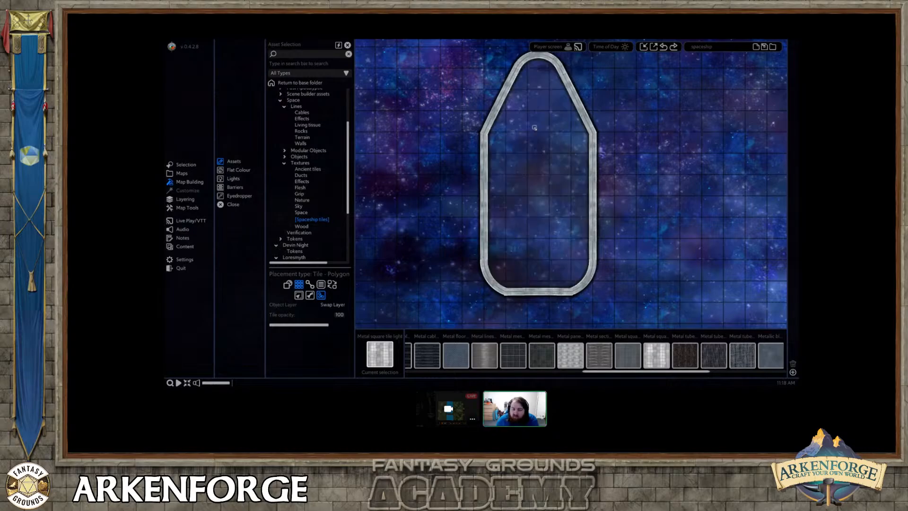
pyautogui.rightClick(535, 128)
# Move the tiled floor polygon to the layer beneath the metal hull walls and deselect it.
pyautogui.click(534, 141)
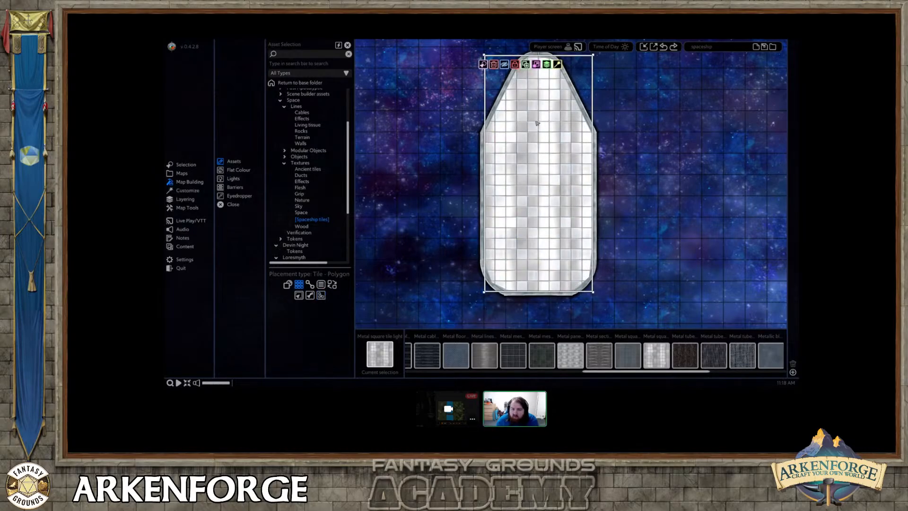
pyautogui.moveTo(534, 141); pyautogui.dragTo(523, 180, button='middle')
pyautogui.scroll(3, 523, 180)
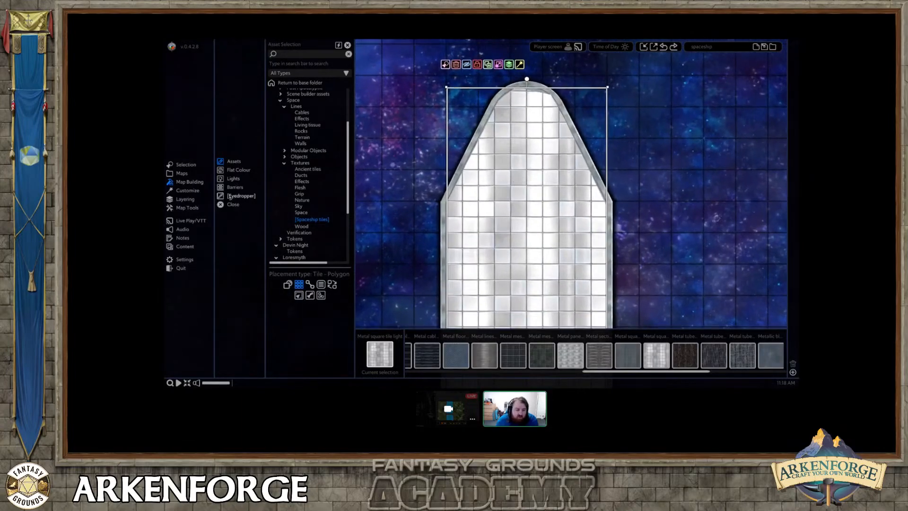
pyautogui.click(187, 190)
pyautogui.click(509, 64)
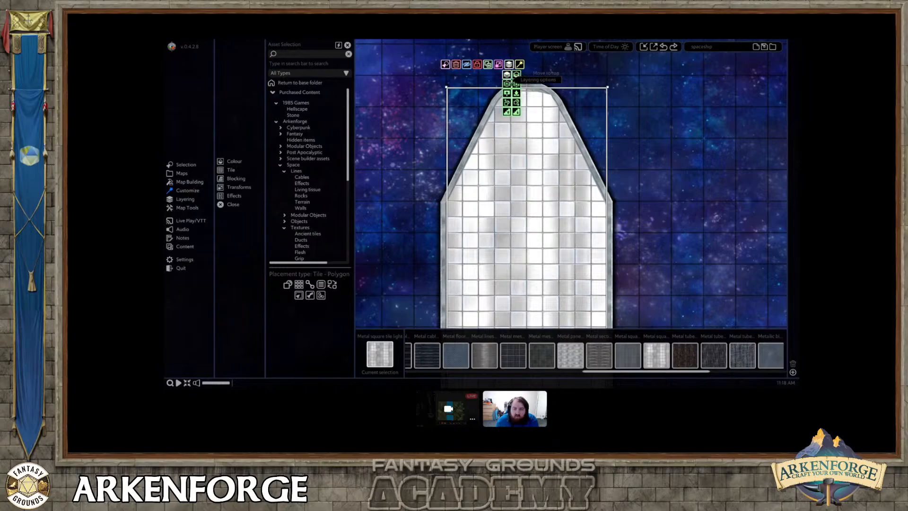
pyautogui.click(516, 93)
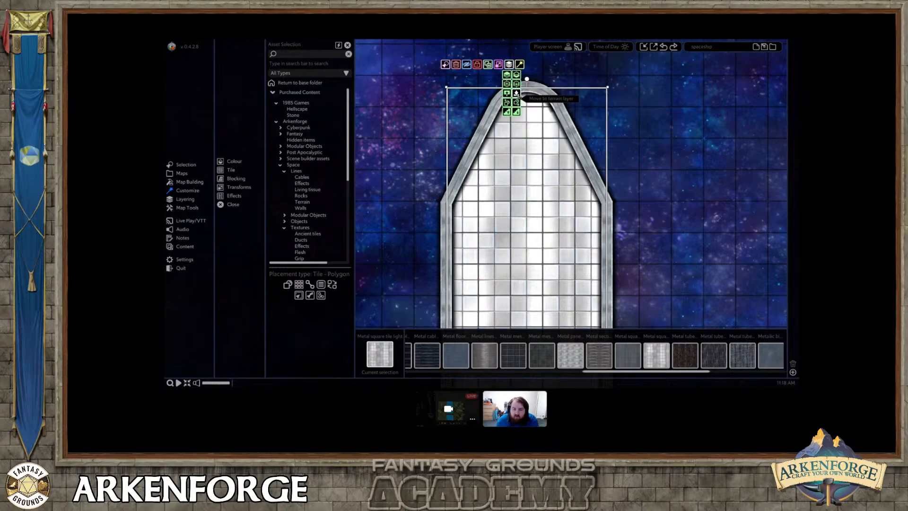
pyautogui.click(631, 265)
# Open the Engines category of the Space objects for map building.
pyautogui.moveTo(611, 326); pyautogui.dragTo(608, 197, button='middle')
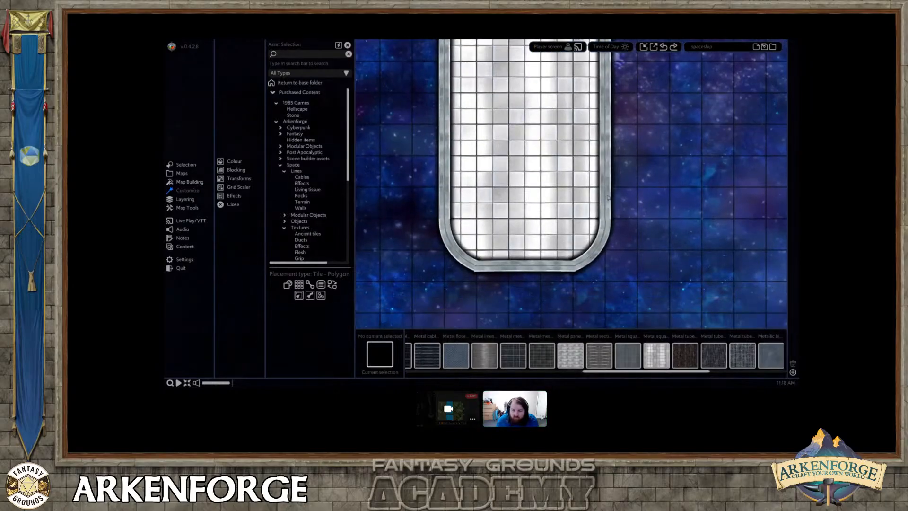
pyautogui.scroll(-3, 609, 197)
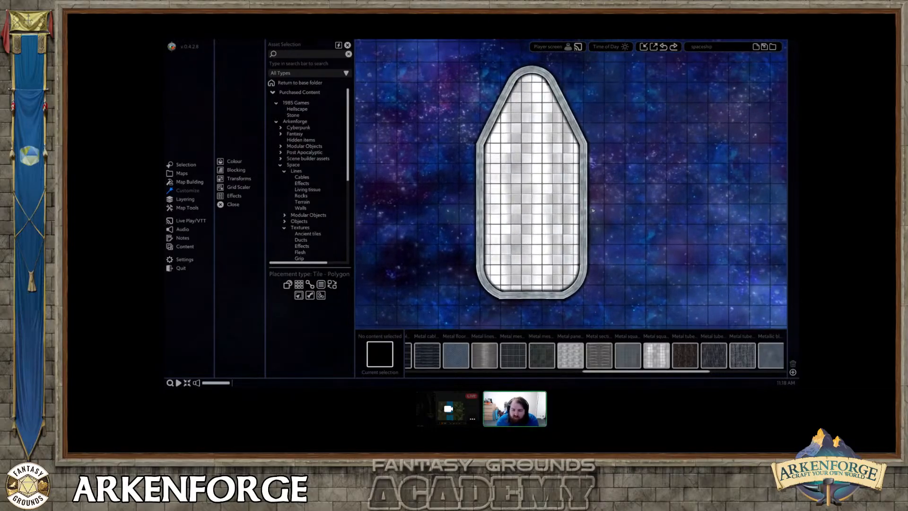
pyautogui.moveTo(536, 204); pyautogui.dragTo(531, 184, button='middle')
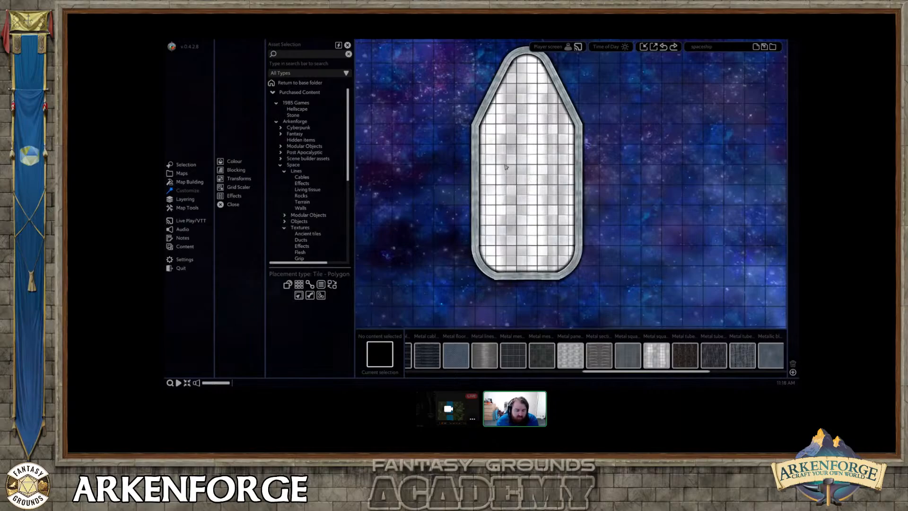
pyautogui.scroll(3, 505, 167)
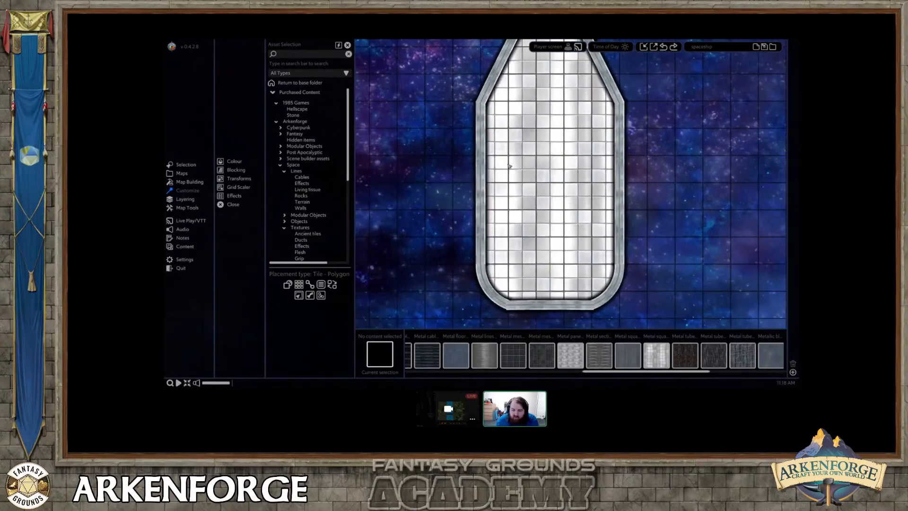
pyautogui.scroll(-3, 509, 165)
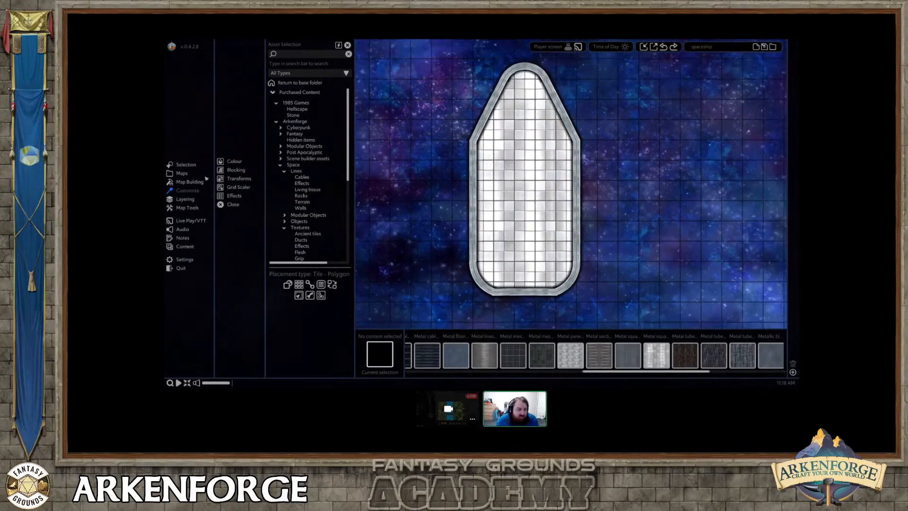
pyautogui.click(197, 183)
pyautogui.click(233, 161)
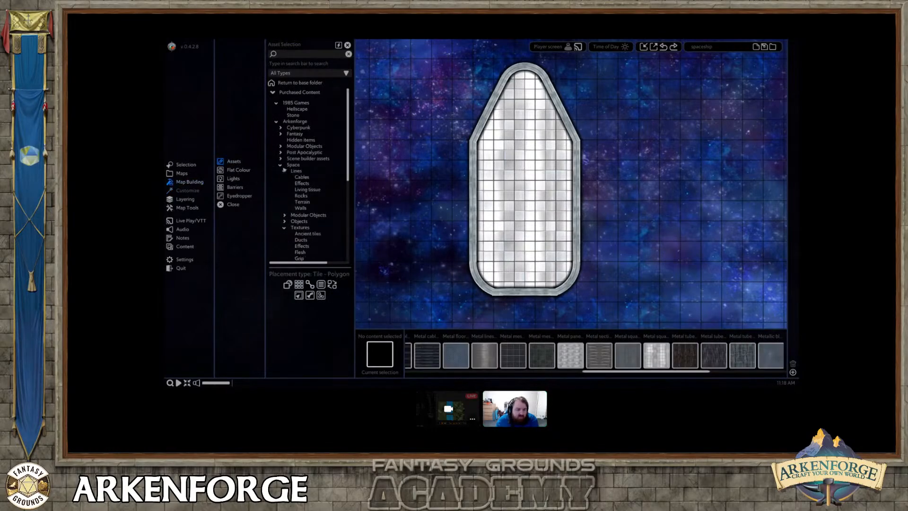
pyautogui.click(296, 171)
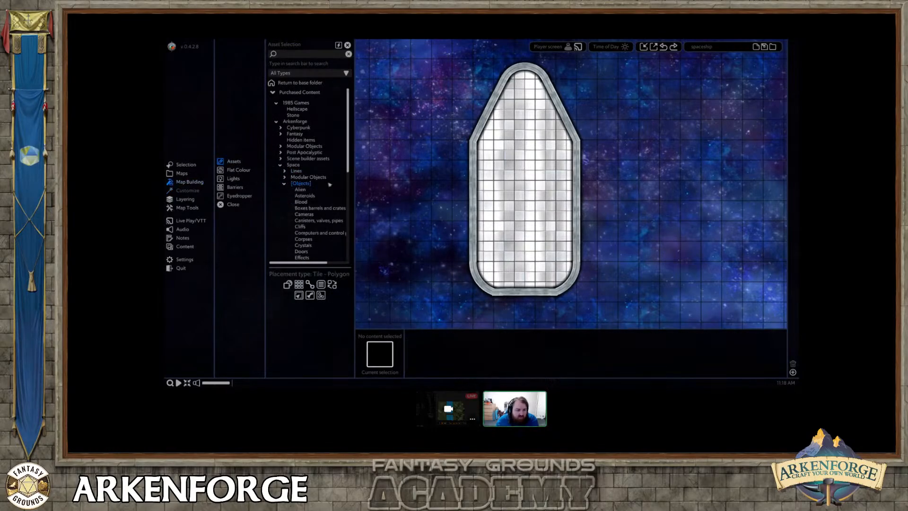
pyautogui.click(299, 183)
pyautogui.scroll(-3, 306, 158)
pyautogui.click(305, 152)
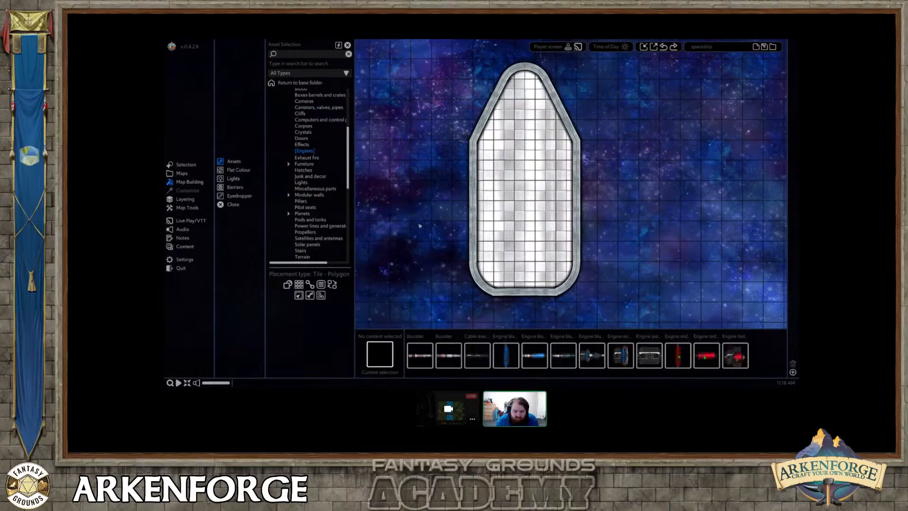
# Place a single Booster engine in open space behind the ship's rear wall and select it.
pyautogui.moveTo(514, 282); pyautogui.dragTo(507, 256, button='middle')
pyautogui.click(422, 354)
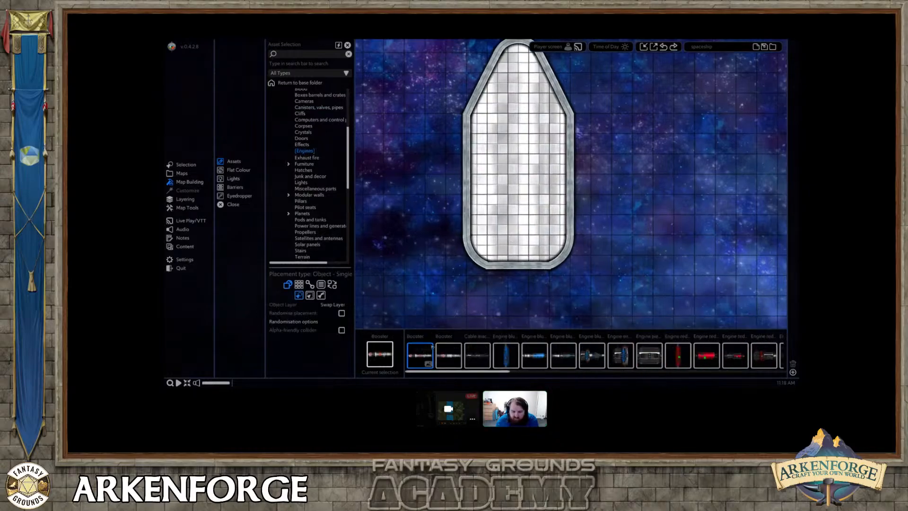
pyautogui.moveTo(488, 315); pyautogui.dragTo(503, 226, button='middle')
pyautogui.click(522, 212)
pyautogui.rightClick(522, 213)
pyautogui.click(530, 213)
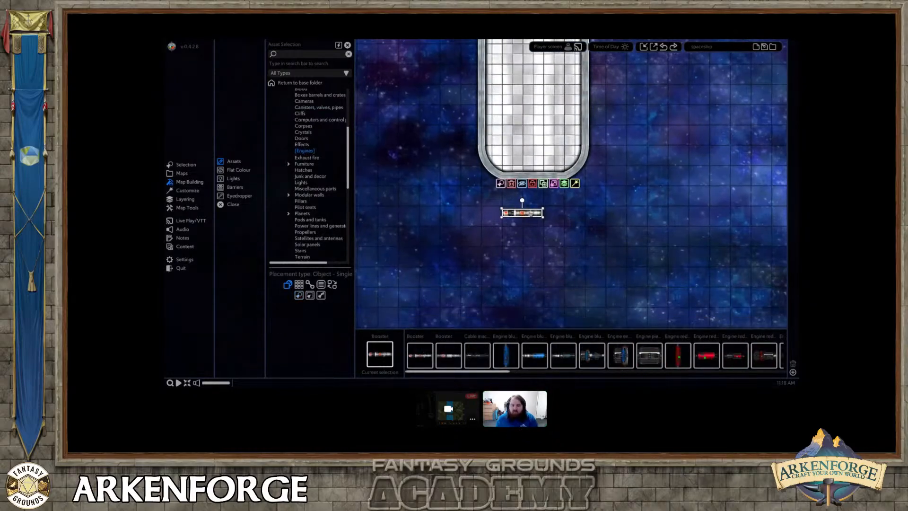
# Turn the booster upright and enlarge it, with a matching second booster beside it across the rear wall.
pyautogui.scroll(2, 519, 209)
pyautogui.moveTo(522, 199); pyautogui.dragTo(559, 210)
pyautogui.moveTo(528, 240); pyautogui.dragTo(597, 197)
pyautogui.click(572, 219)
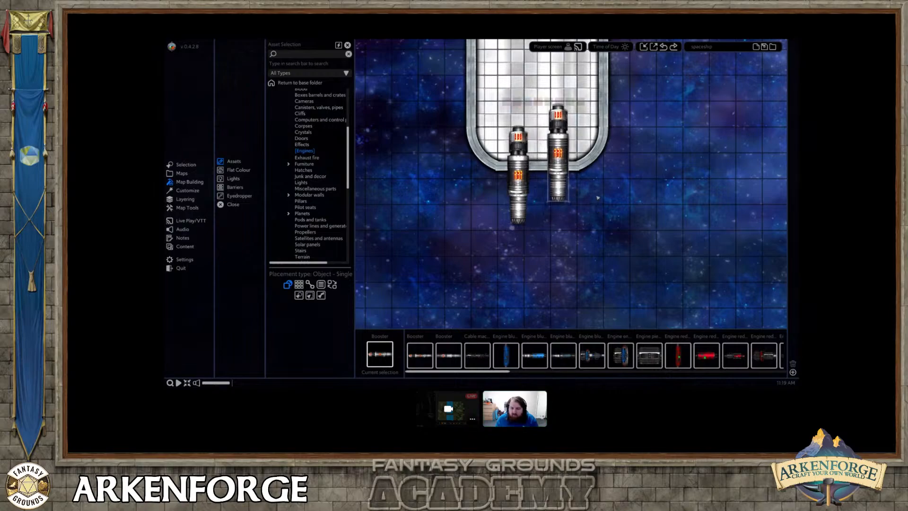
# Align the two boosters level with each other so both protrude equally through the rear wall.
pyautogui.moveTo(507, 157); pyautogui.dragTo(506, 208, button='middle')
pyautogui.moveTo(576, 204); pyautogui.dragTo(578, 218)
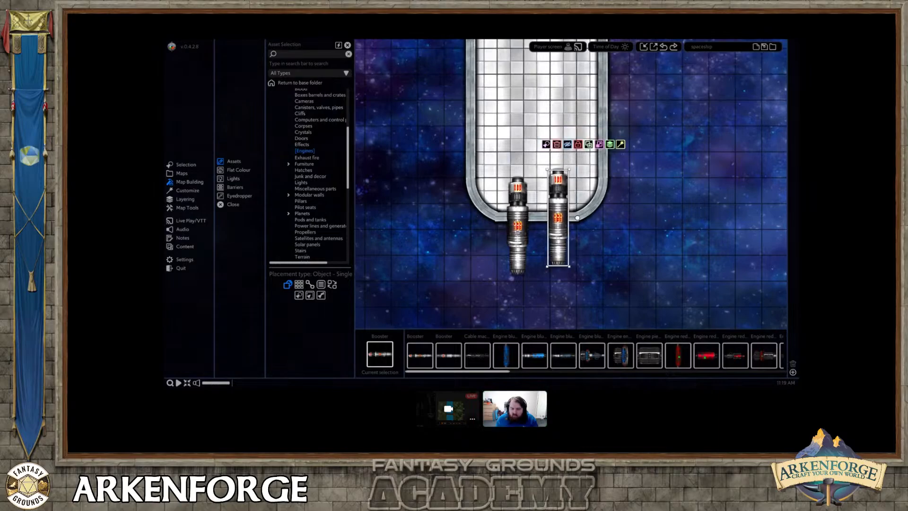
pyautogui.click(518, 227)
pyautogui.moveTo(518, 227); pyautogui.dragTo(519, 224)
pyautogui.moveTo(632, 290); pyautogui.dragTo(619, 281, button='middle')
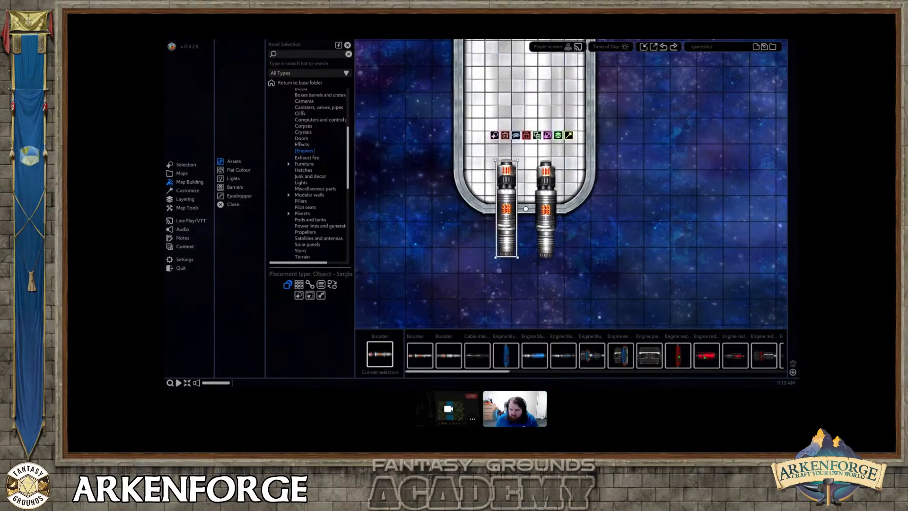
# Browse the remaining engines and choose the vertical Exhaust flame from the Exhaust fire objects.
pyautogui.scroll(-2, 584, 365)
pyautogui.scroll(-1, 585, 365)
pyautogui.moveTo(535, 371); pyautogui.dragTo(737, 372)
pyautogui.click(306, 158)
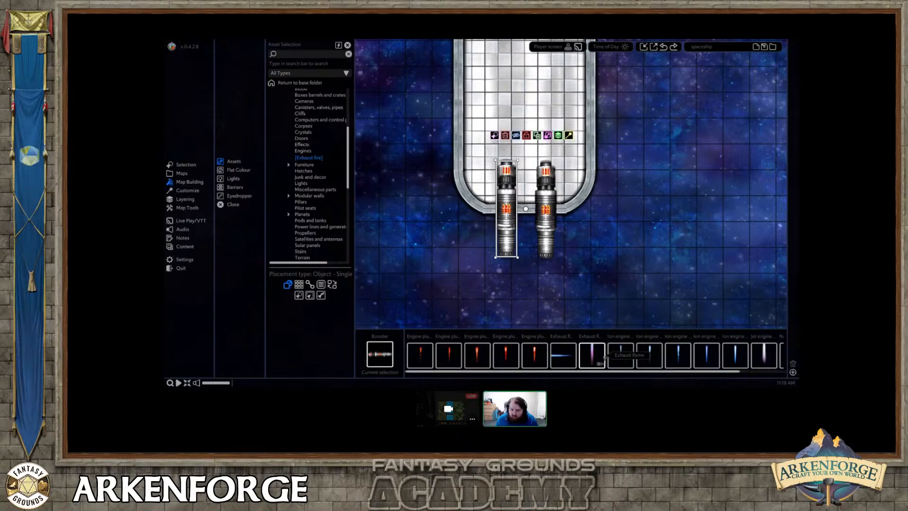
pyautogui.click(592, 353)
# Place one Exhaust flame below the nozzle of each booster and end the placement.
pyautogui.moveTo(463, 271); pyautogui.dragTo(482, 237, button='middle')
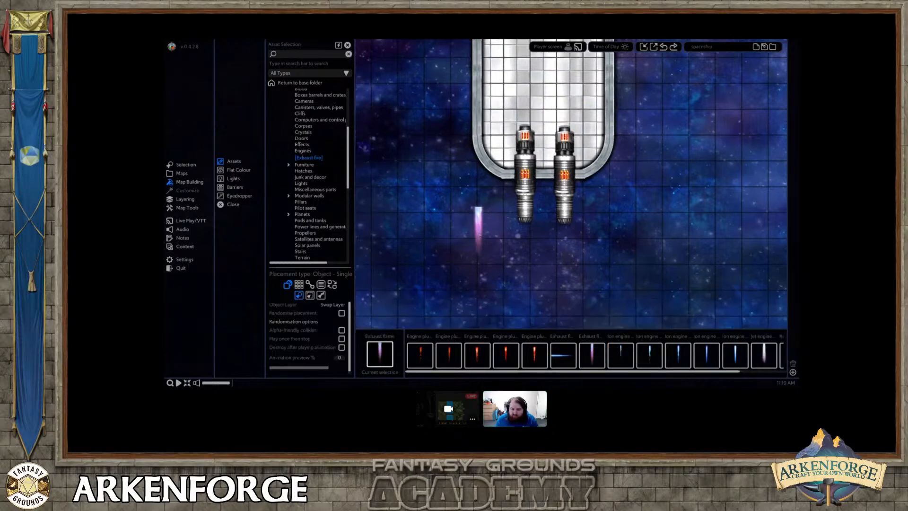
pyautogui.click(528, 249)
pyautogui.click(559, 264)
pyautogui.rightClick(610, 261)
# Enlarge the left booster's exhaust flame and move it to the bottom of the layer order.
pyautogui.scroll(3, 515, 255)
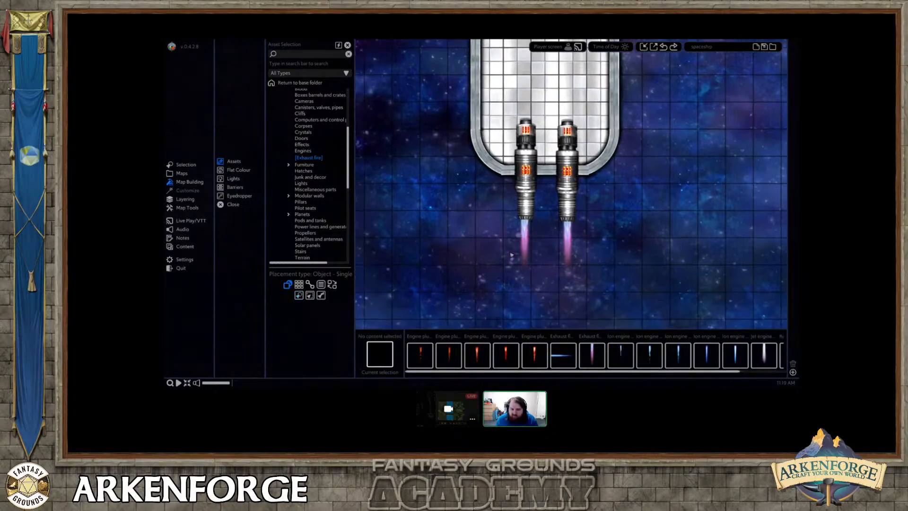
pyautogui.scroll(1, 516, 257)
pyautogui.click(541, 280)
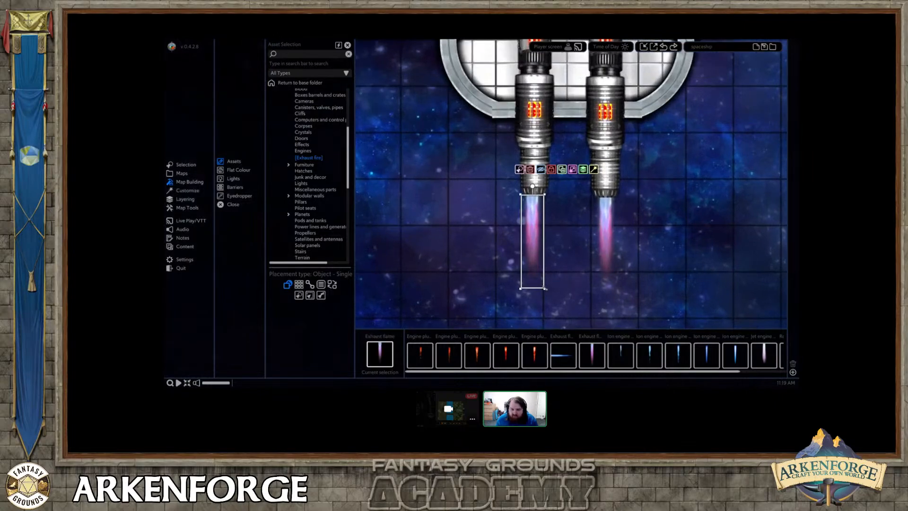
pyautogui.moveTo(545, 289); pyautogui.dragTo(559, 310)
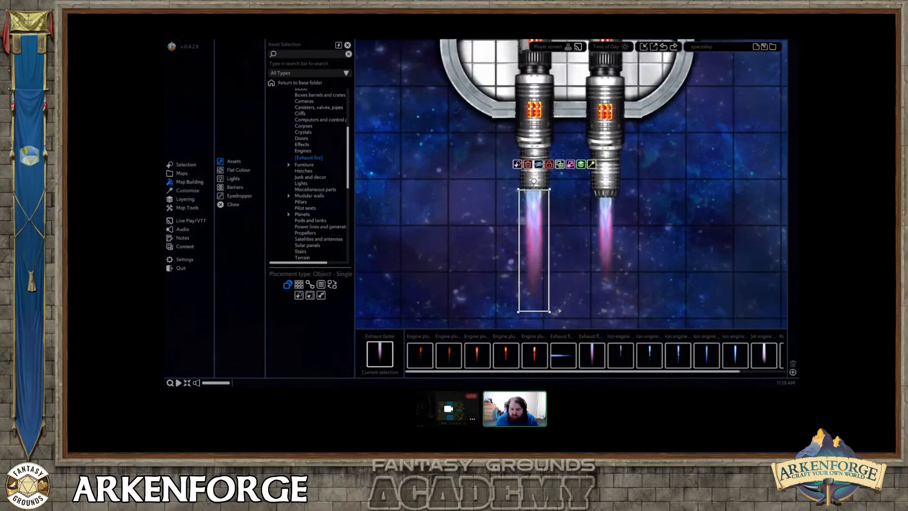
pyautogui.click(581, 164)
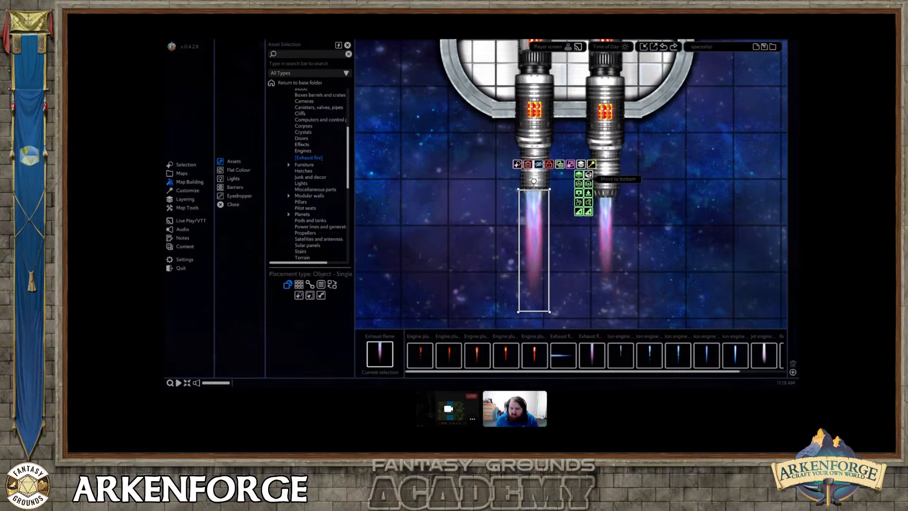
pyautogui.click(588, 174)
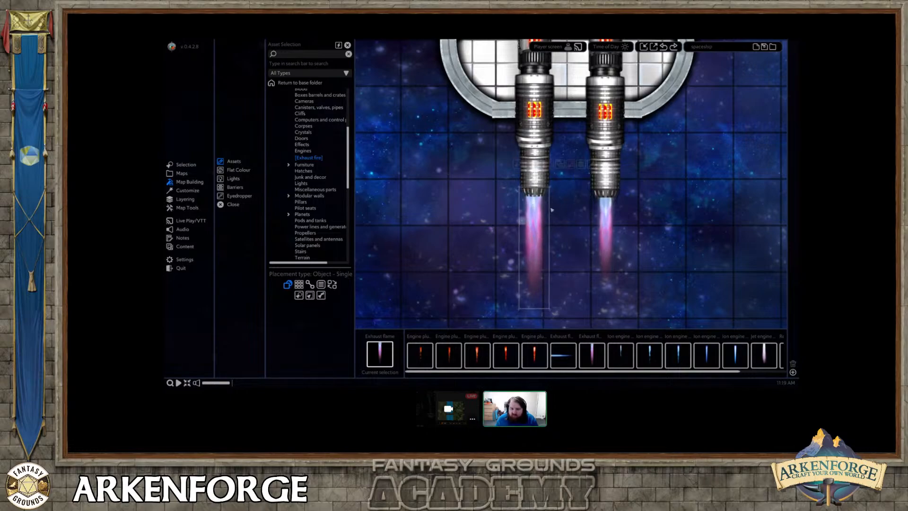
# Enlarge the right booster's exhaust flame, send it beneath the booster in the layer order, and align it with the nozzle.
pyautogui.click(612, 202)
pyautogui.moveTo(617, 291); pyautogui.dragTo(619, 299)
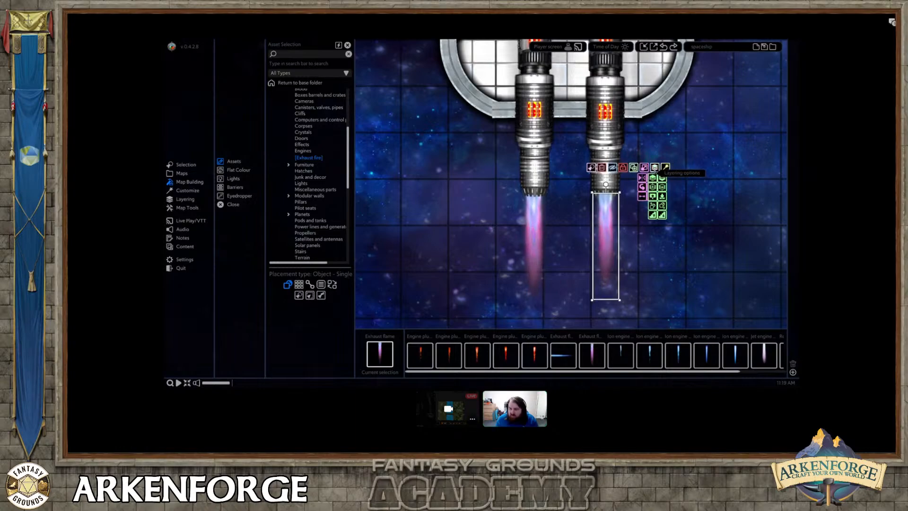
pyautogui.click(662, 178)
pyautogui.moveTo(618, 226); pyautogui.dragTo(618, 224)
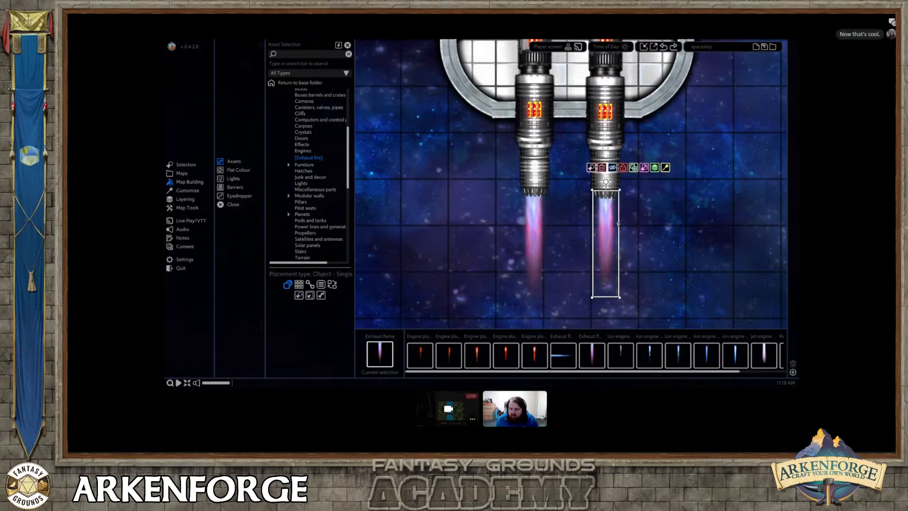
pyautogui.scroll(-3, 567, 232)
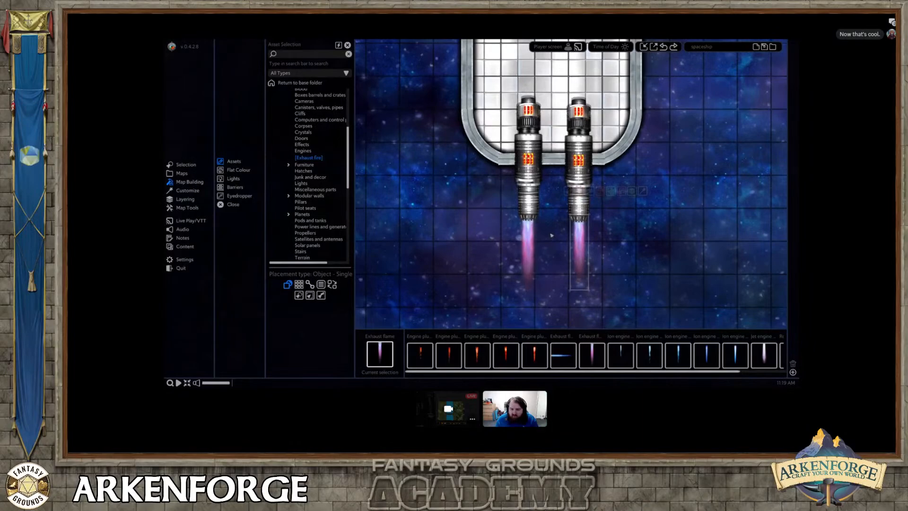
pyautogui.click(550, 234)
pyautogui.scroll(-1, 546, 234)
pyautogui.scroll(-3, 545, 233)
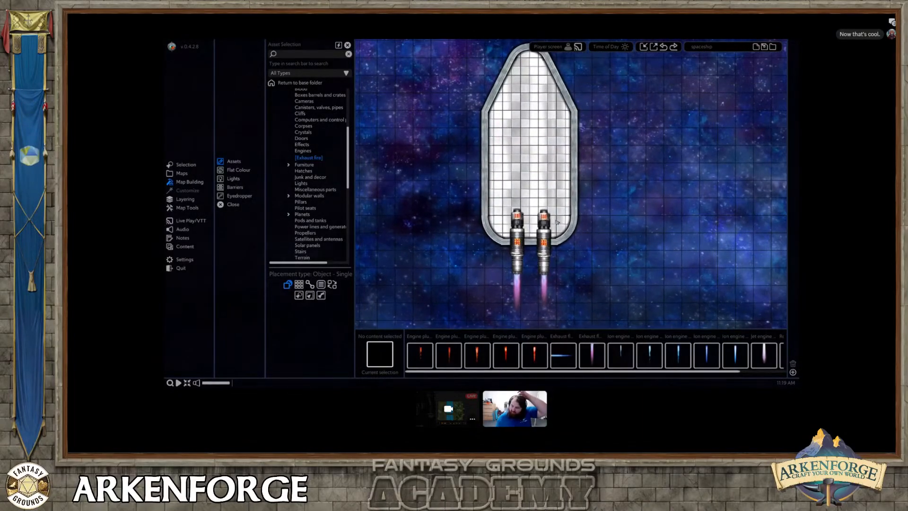
pyautogui.click(532, 241)
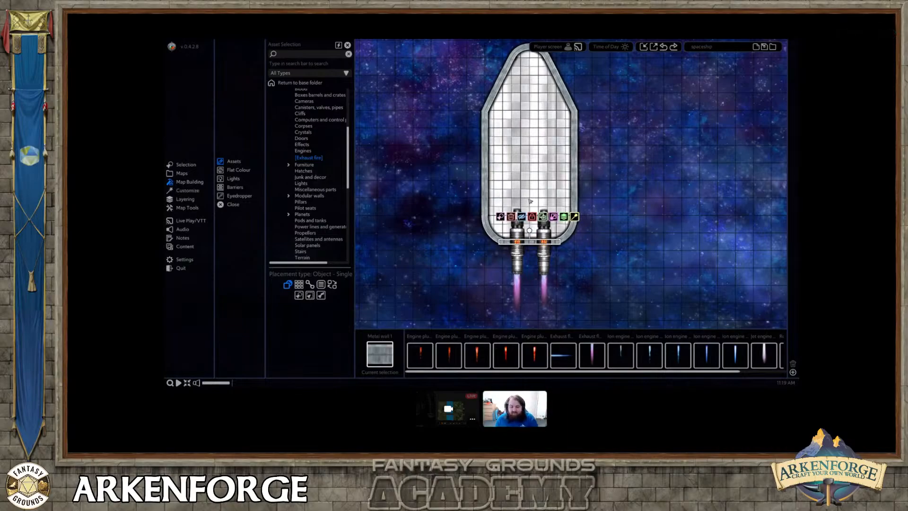
pyautogui.click(526, 260)
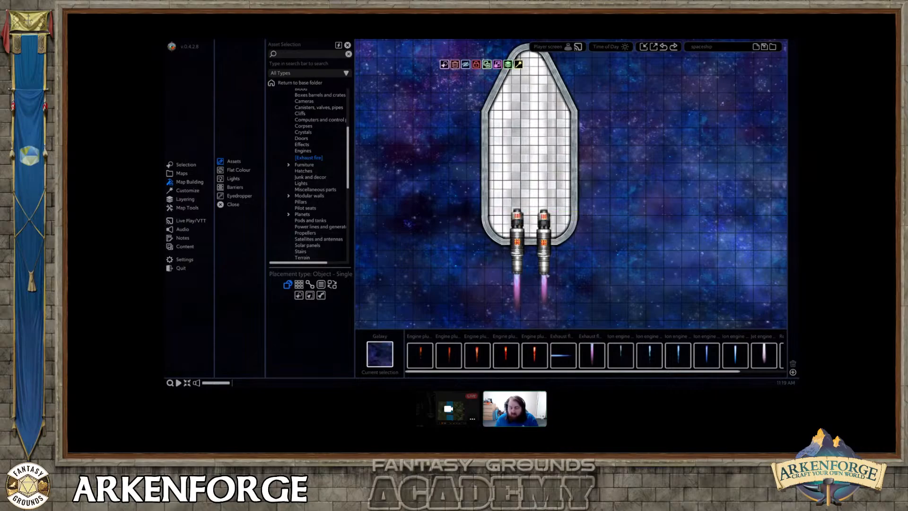
pyautogui.scroll(-3, 563, 268)
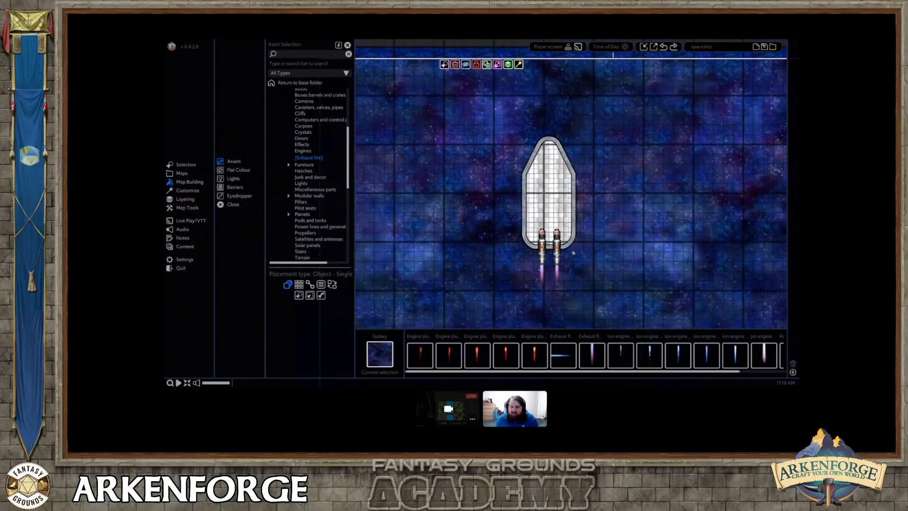
pyautogui.scroll(3, 601, 168)
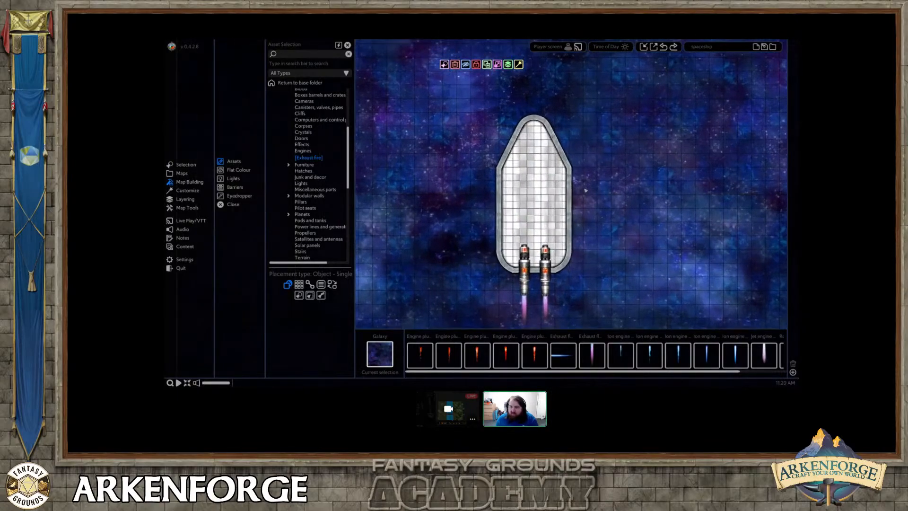
# Set up a map export as a custom video in MP4 format.
pyautogui.click(655, 47)
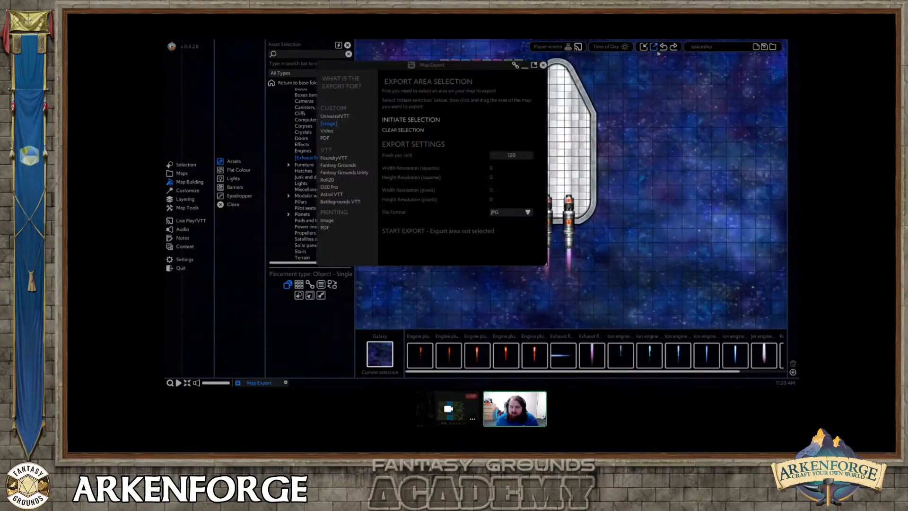
pyautogui.click(329, 131)
pyautogui.click(498, 204)
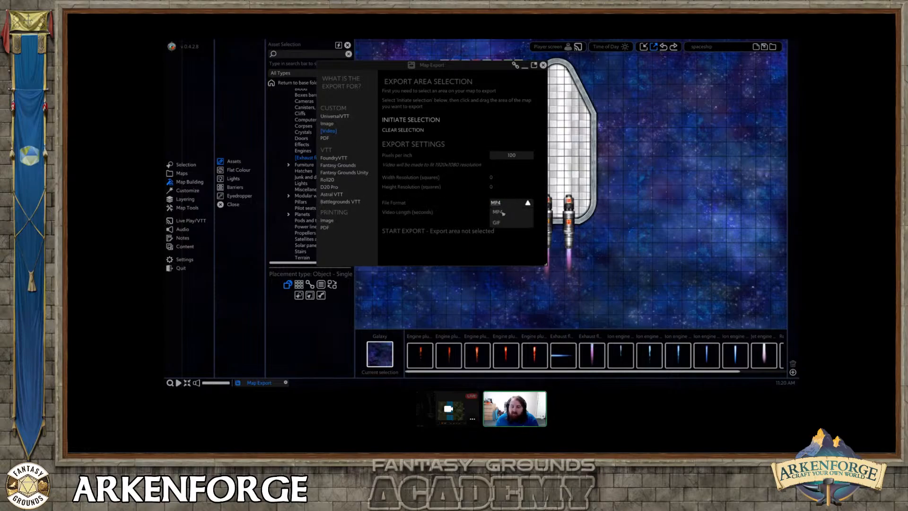
pyautogui.click(498, 211)
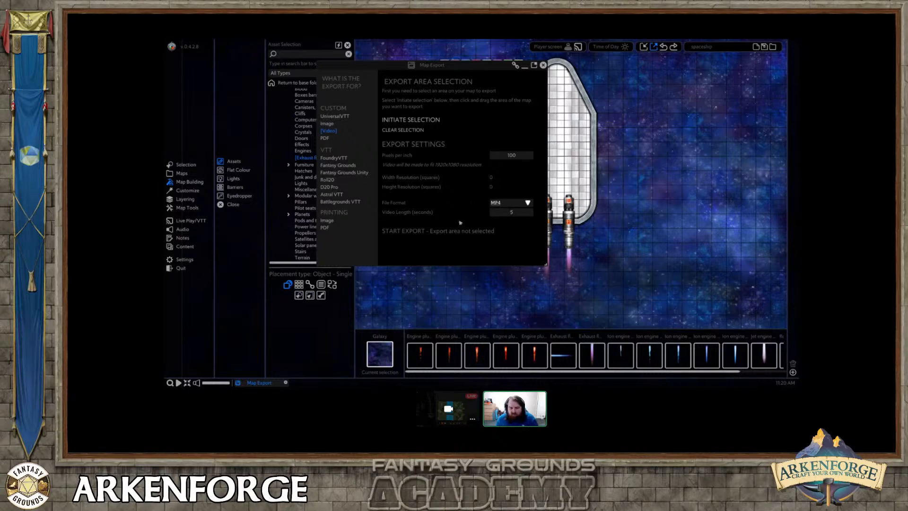
# Select the area around the ship's rear boosters and exhaust flames and export it under the suggested file name.
pyautogui.click(410, 120)
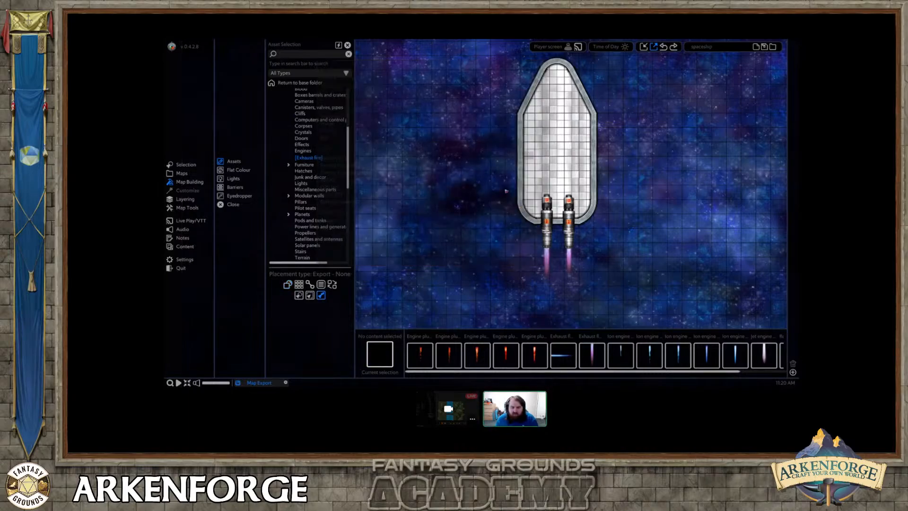
pyautogui.moveTo(518, 194); pyautogui.dragTo(638, 292)
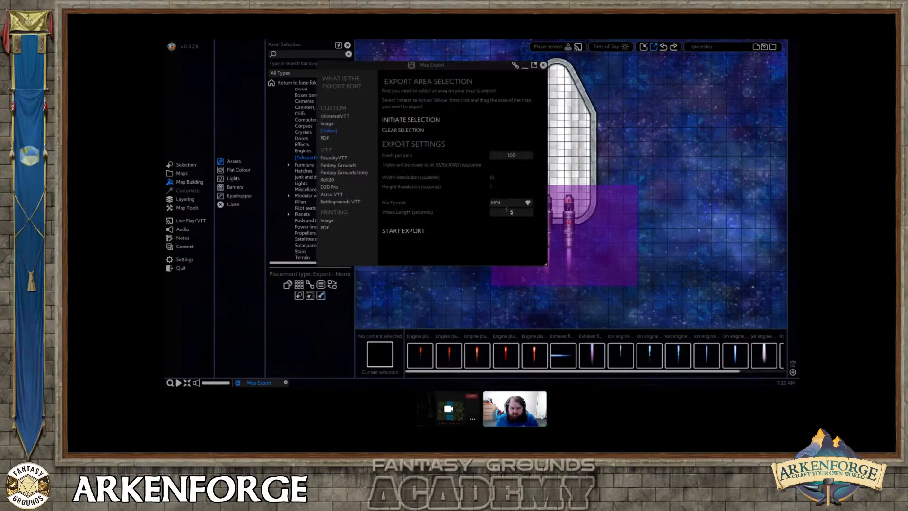
pyautogui.click(416, 232)
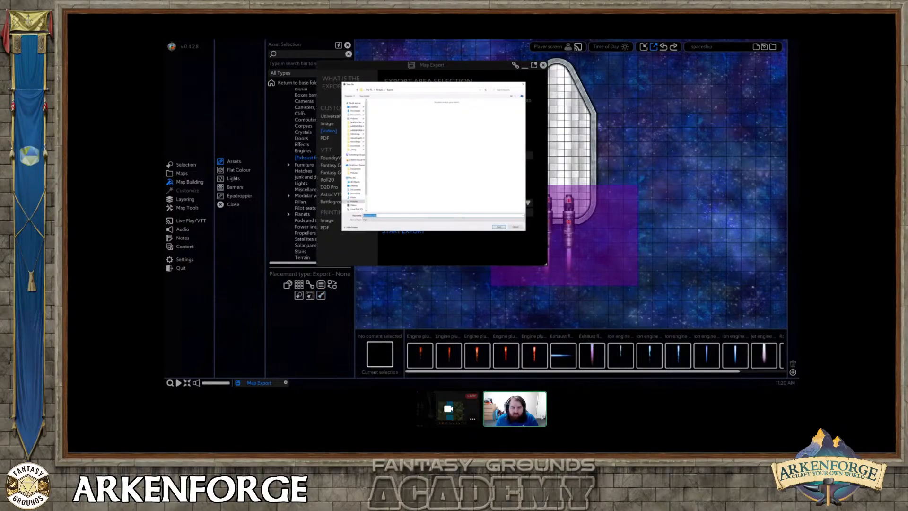
pyautogui.click(498, 227)
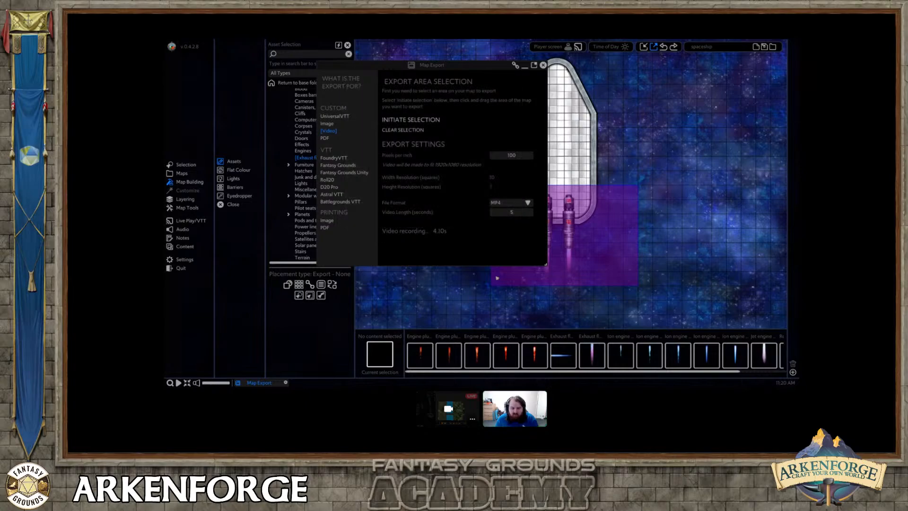
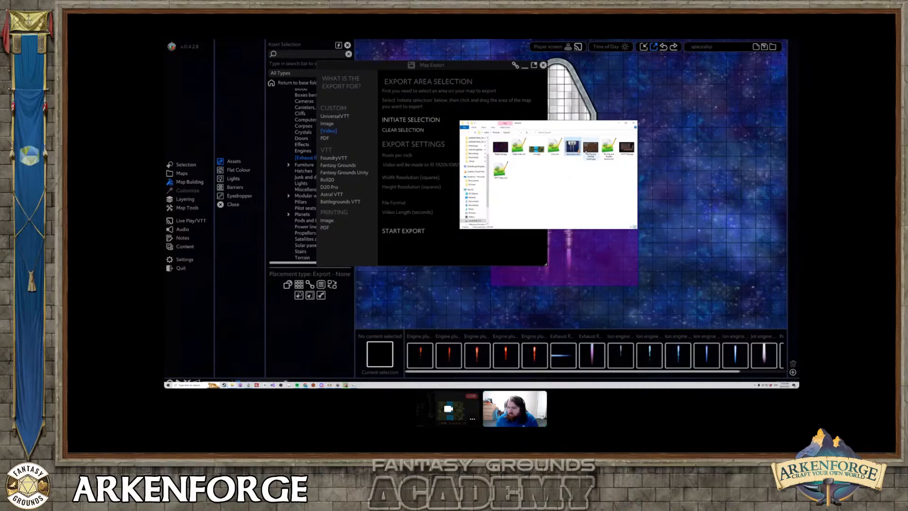
# Play the exported spaceship.mp4 to check the animated exhaust flames, and close the video, its folder and the map export window.
pyautogui.doubleClick(572, 151)
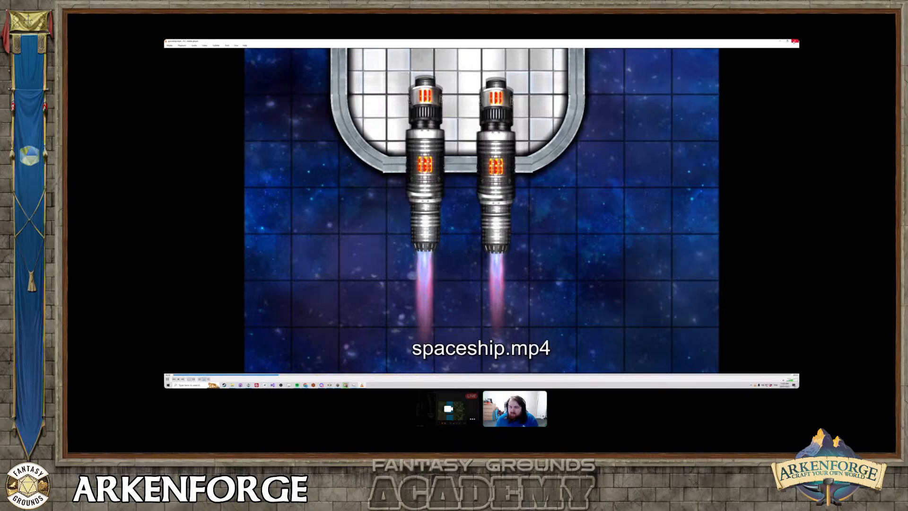
pyautogui.click(795, 42)
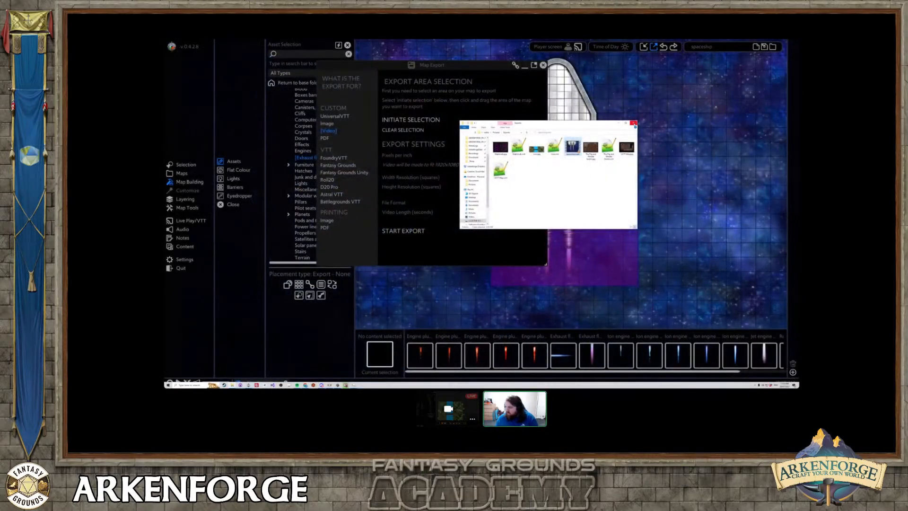
pyautogui.click(633, 123)
pyautogui.click(543, 65)
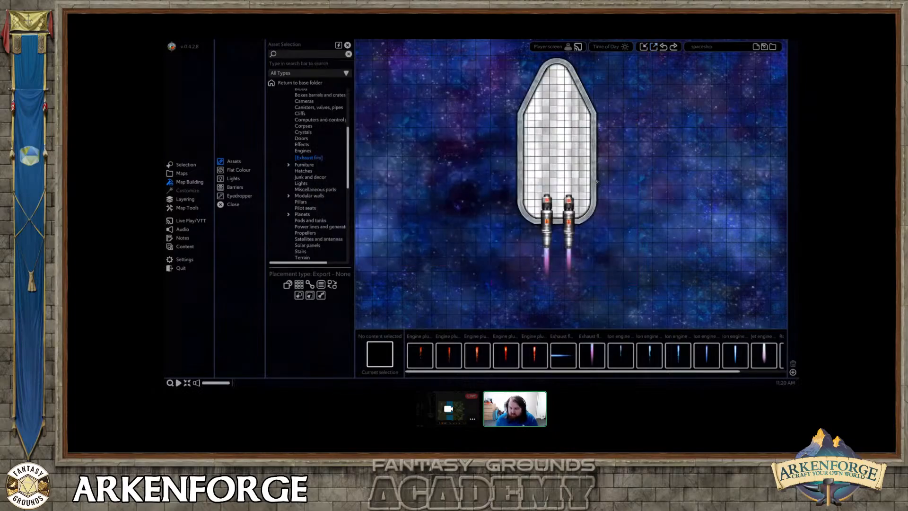
# Look through the Space object and texture categories in the asset list.
pyautogui.scroll(2, 610, 175)
pyautogui.scroll(1, 532, 224)
pyautogui.scroll(-3, 509, 230)
pyautogui.moveTo(533, 208); pyautogui.dragTo(497, 252, button='middle')
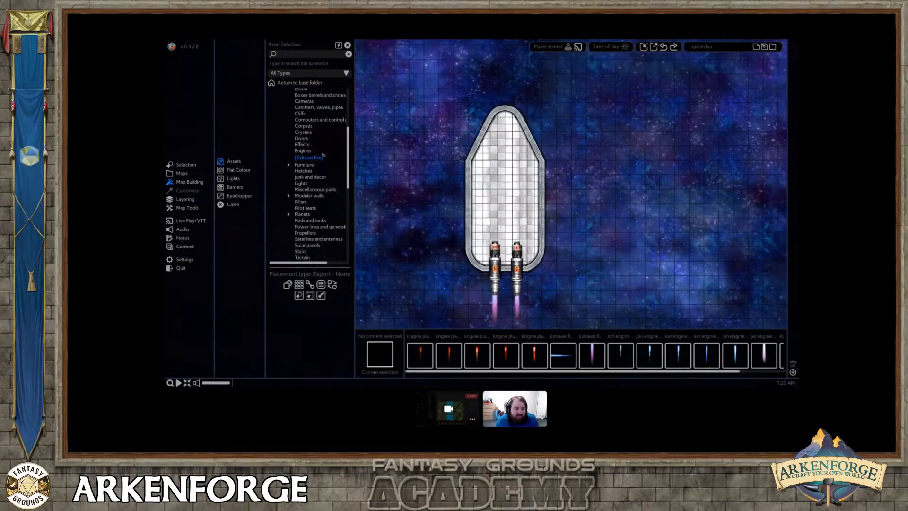
pyautogui.scroll(3, 321, 169)
pyautogui.scroll(1, 320, 168)
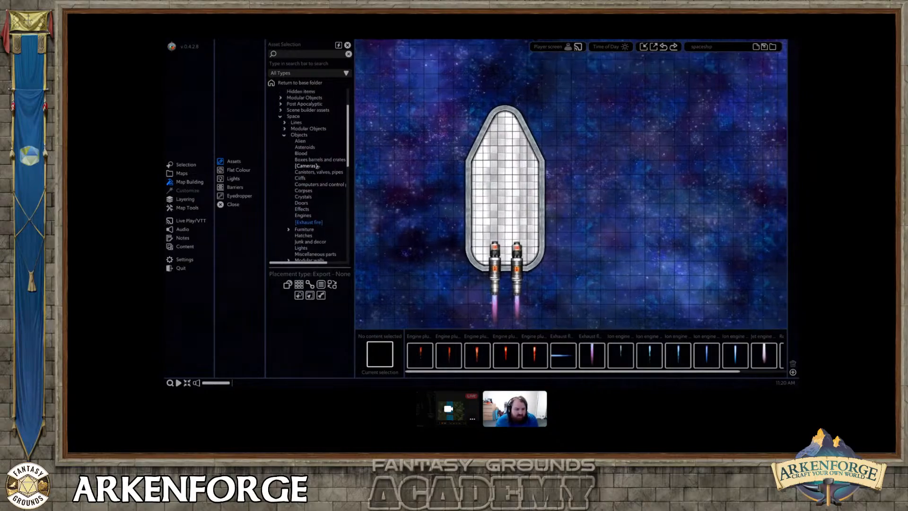
pyautogui.scroll(-7, 317, 167)
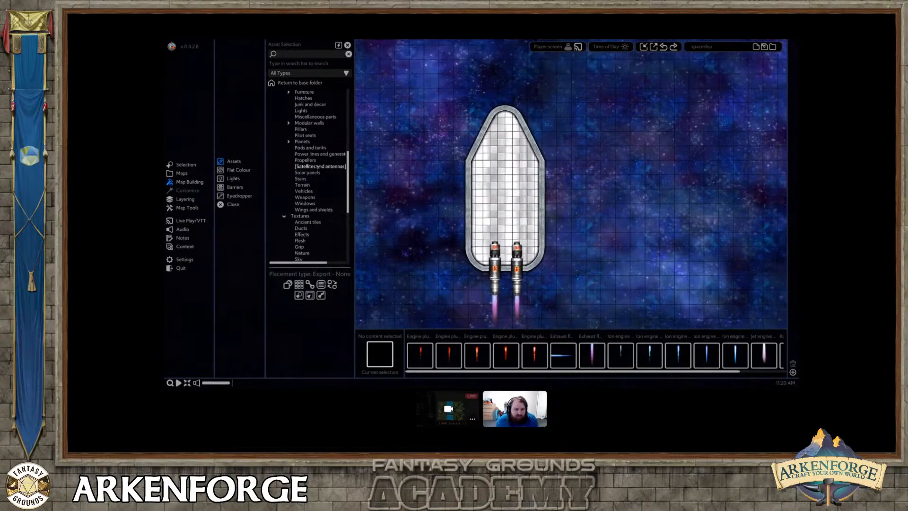
pyautogui.scroll(-1, 317, 166)
# Lock the galaxy background and move both boosters with their exhaust flames to the terrain layer.
pyautogui.moveTo(491, 222); pyautogui.dragTo(476, 161, button='middle')
pyautogui.scroll(2, 485, 203)
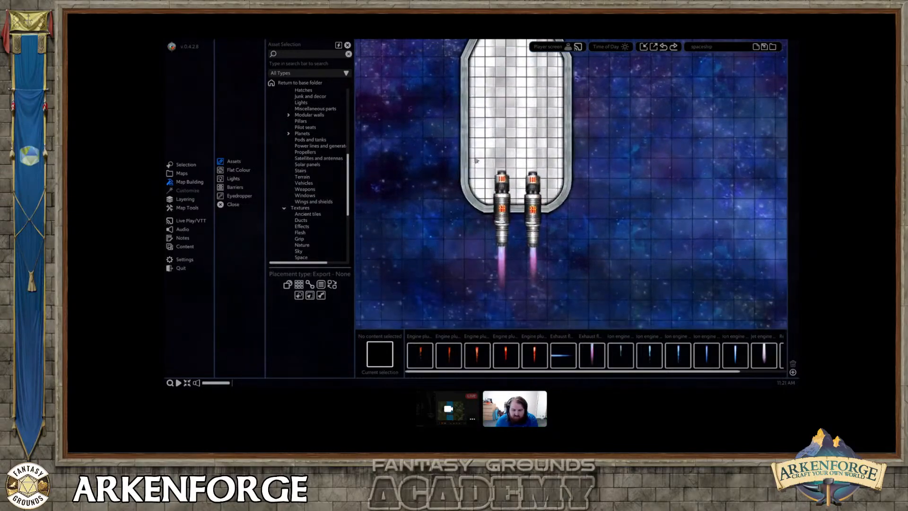
pyautogui.click(489, 237)
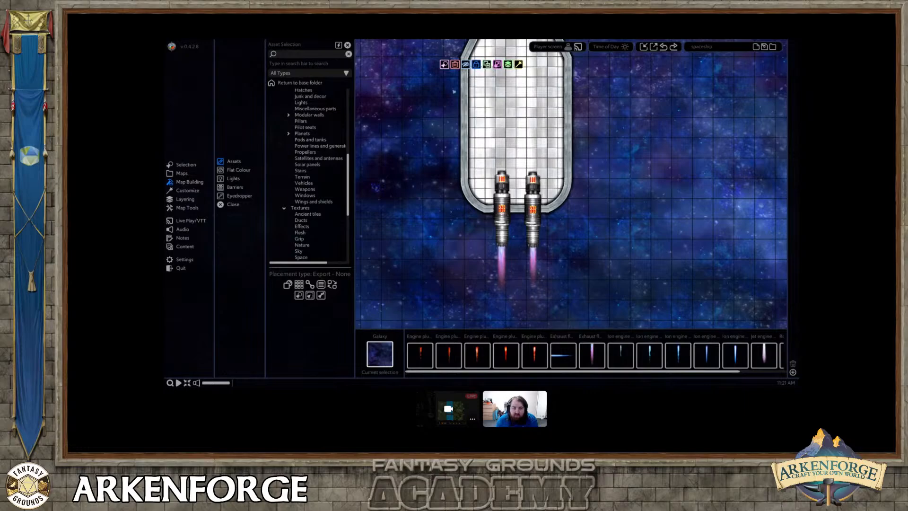
pyautogui.click(476, 64)
pyautogui.moveTo(479, 163); pyautogui.dragTo(564, 276)
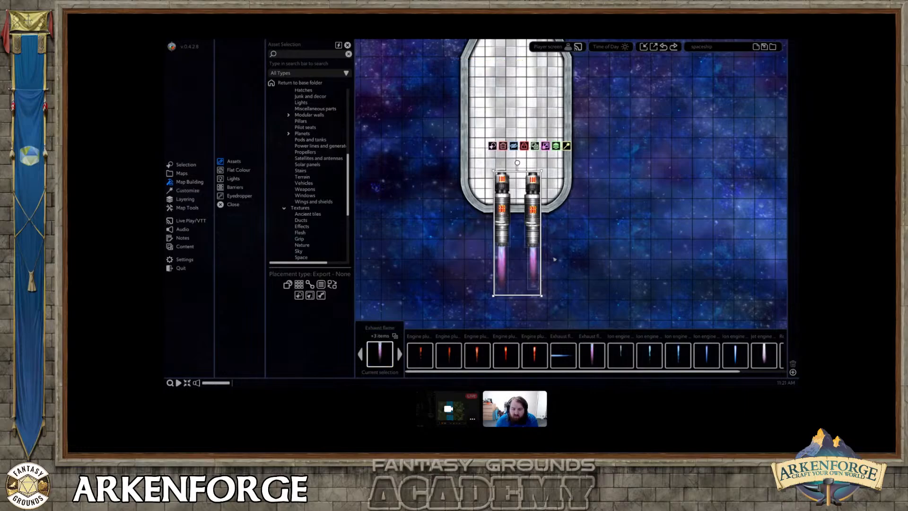
pyautogui.click(556, 146)
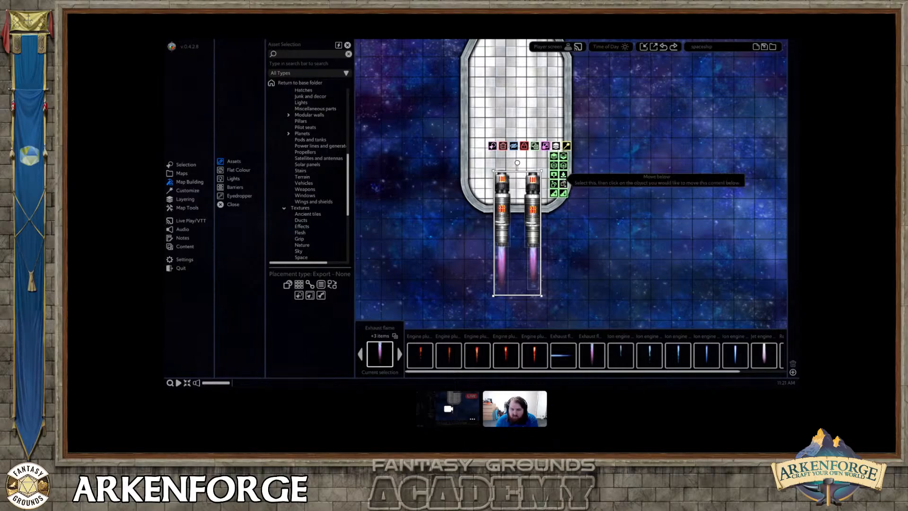
pyautogui.click(563, 175)
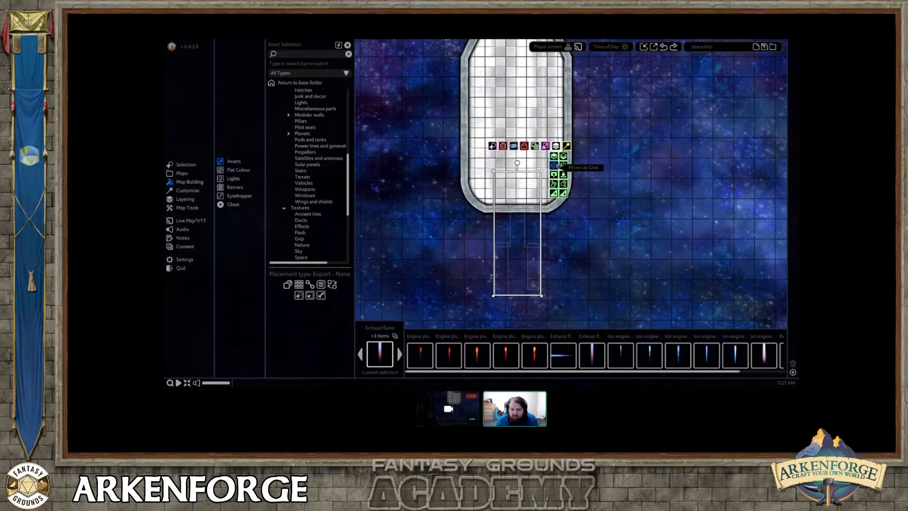
# Reorder the boosters and flames within the terrain layer so they sit above the space backgrounds but beneath the ship's floor.
pyautogui.click(556, 166)
pyautogui.click(556, 166)
pyautogui.click(556, 165)
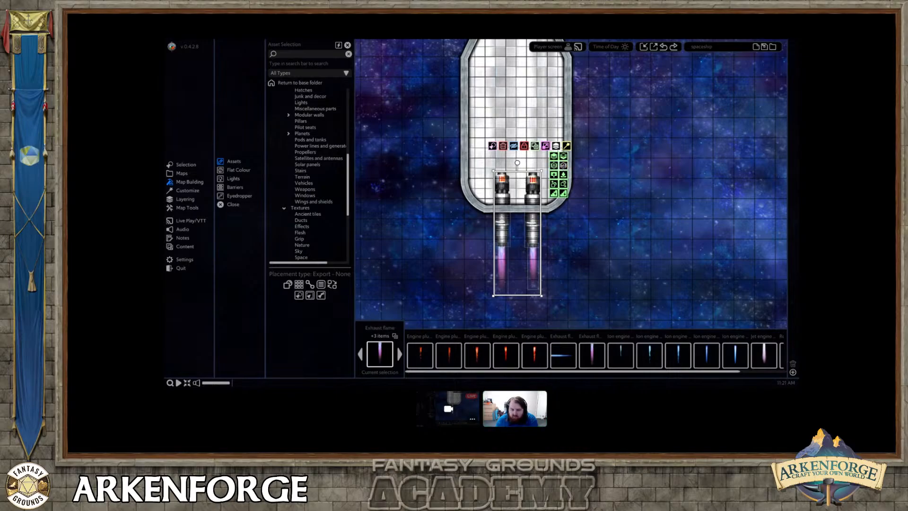
pyautogui.click(563, 166)
pyautogui.moveTo(546, 241); pyautogui.dragTo(562, 254, button='right')
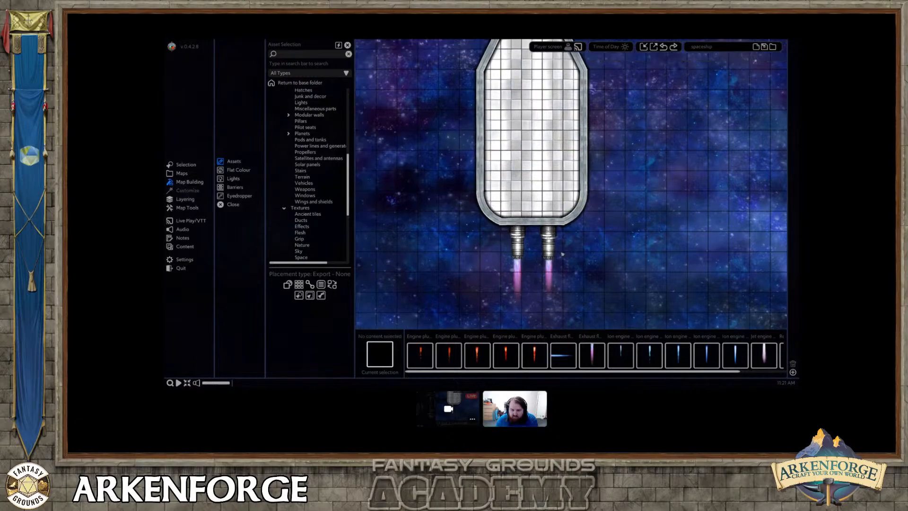
pyautogui.scroll(2, 553, 257)
pyautogui.scroll(-2, 528, 224)
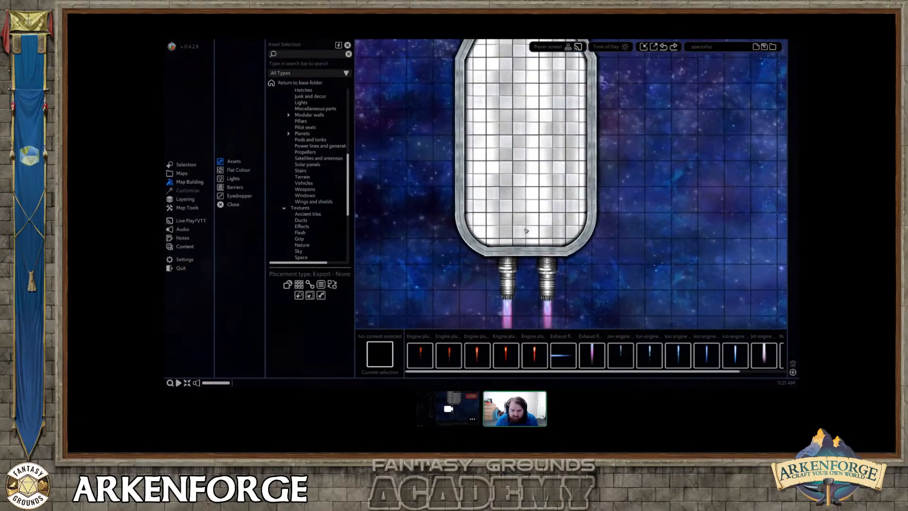
pyautogui.scroll(-2, 527, 223)
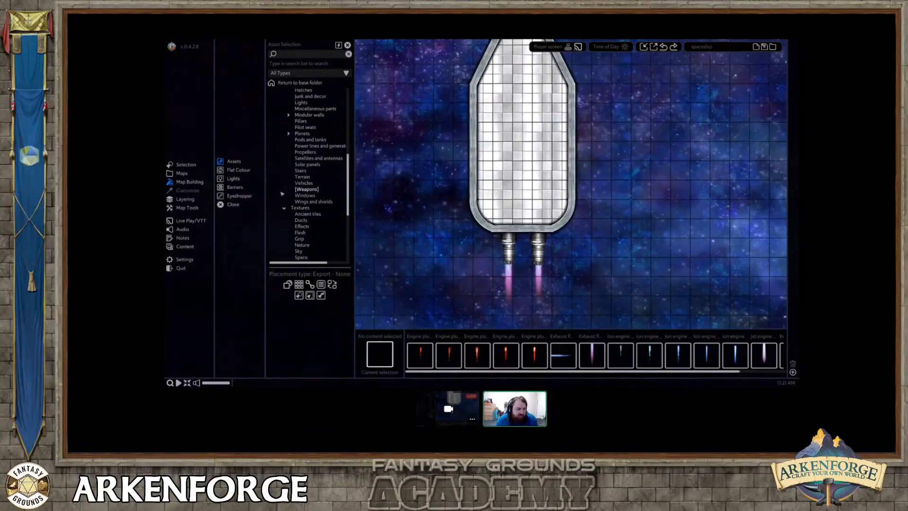
# Open the layer stack and review the order of the items in the terrain and object layers.
pyautogui.click(184, 199)
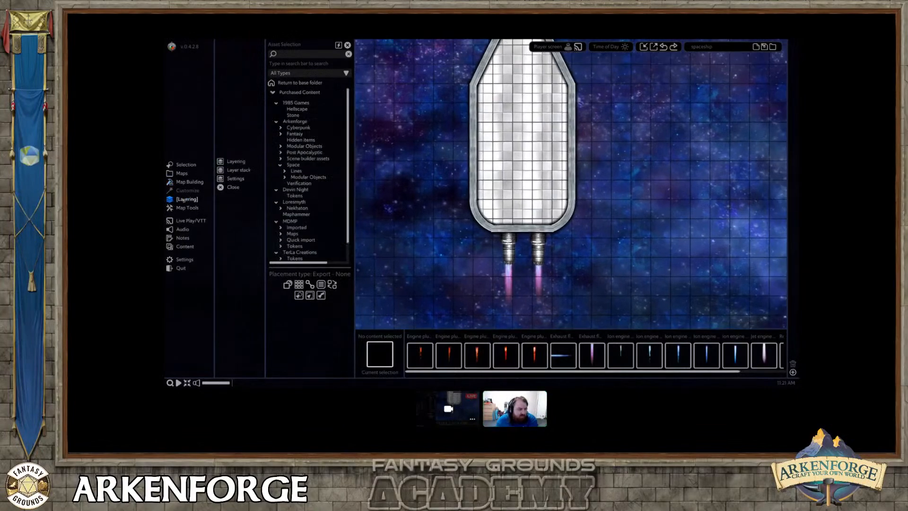
pyautogui.click(235, 170)
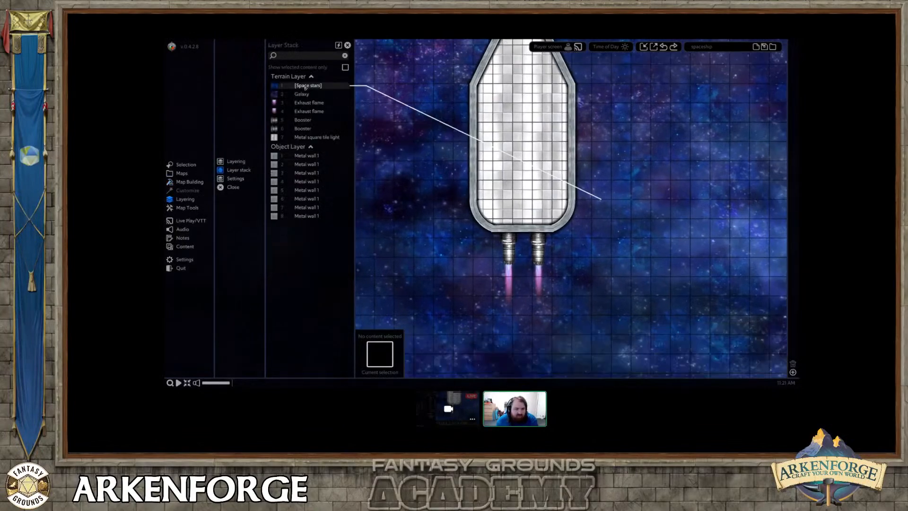
pyautogui.press('w')
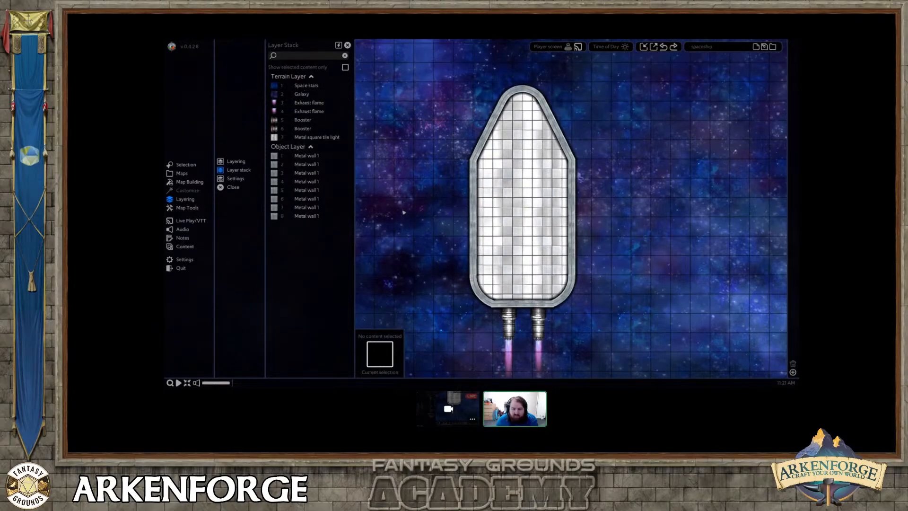
pyautogui.scroll(-3, 403, 213)
pyautogui.moveTo(396, 195); pyautogui.dragTo(429, 142, button='middle')
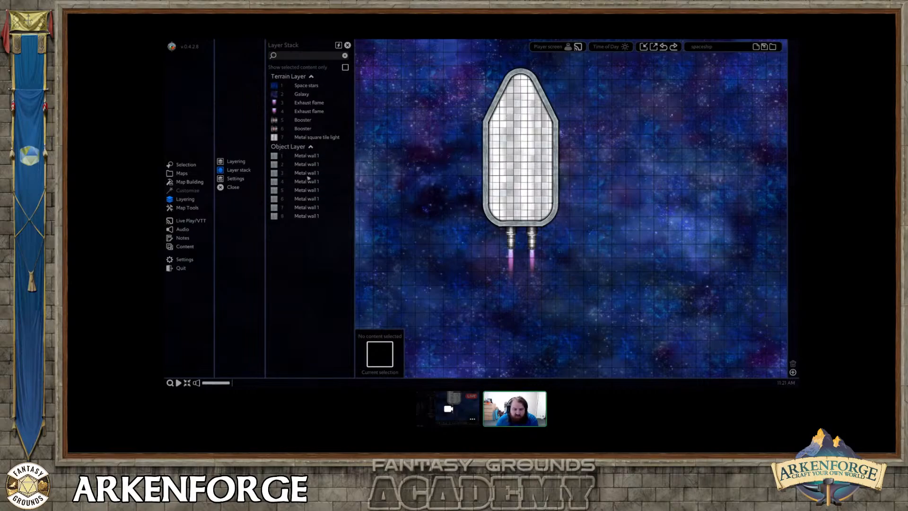
# Select a Metal wall 1 entry in the layer stack to locate that piece on the ship, and clear the selection.
pyautogui.click(309, 190)
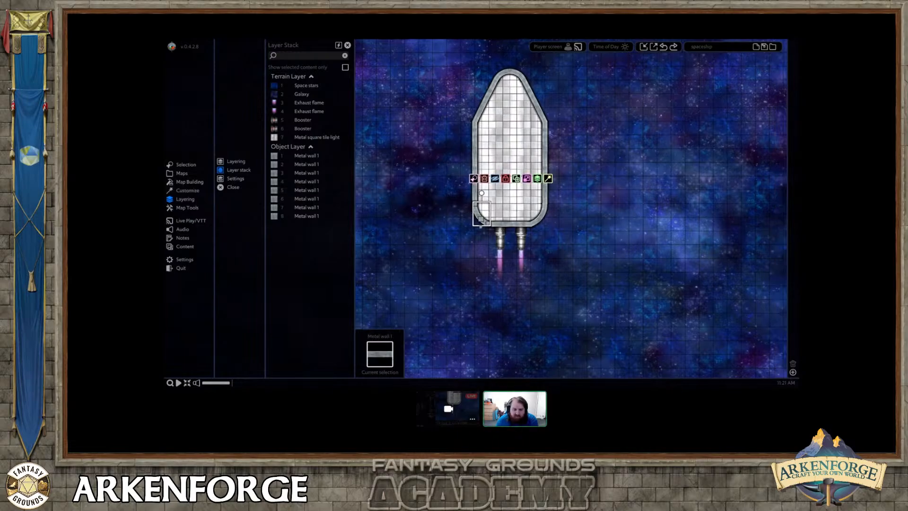
pyautogui.rightClick(486, 220)
pyautogui.moveTo(486, 219); pyautogui.dragTo(463, 236, button='middle')
pyautogui.scroll(3, 463, 228)
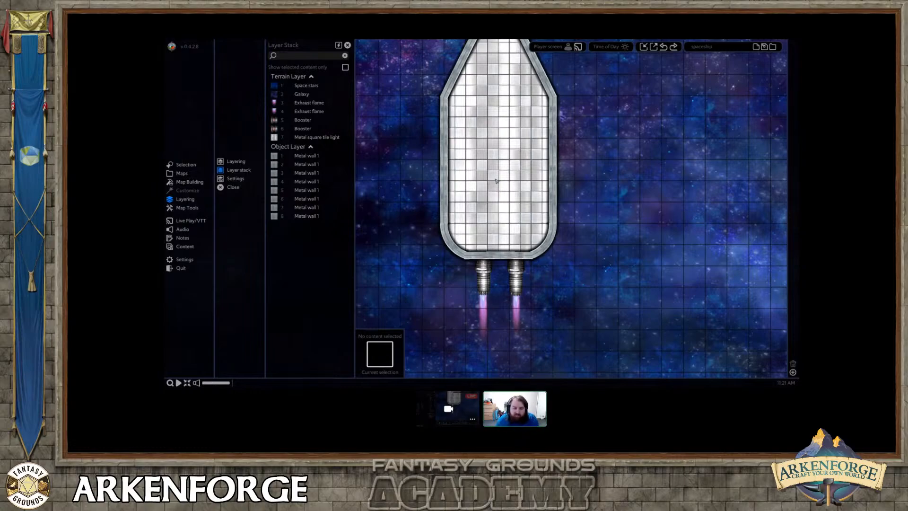
pyautogui.scroll(-2, 503, 183)
pyautogui.moveTo(492, 182); pyautogui.dragTo(510, 185, button='middle')
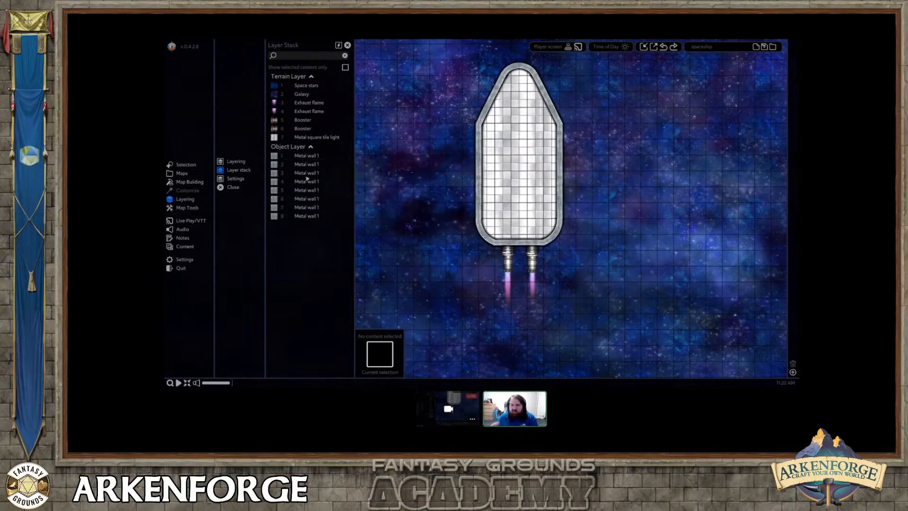
pyautogui.scroll(2, 433, 173)
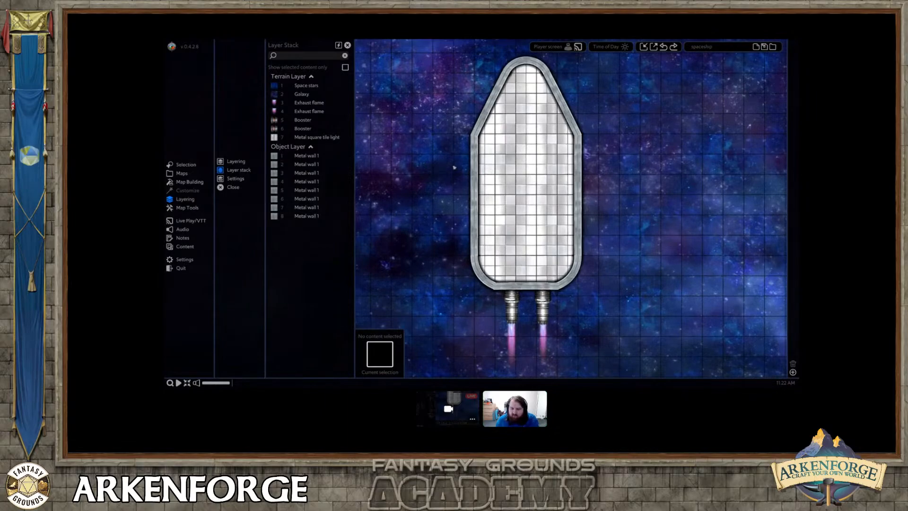
pyautogui.scroll(-3, 461, 165)
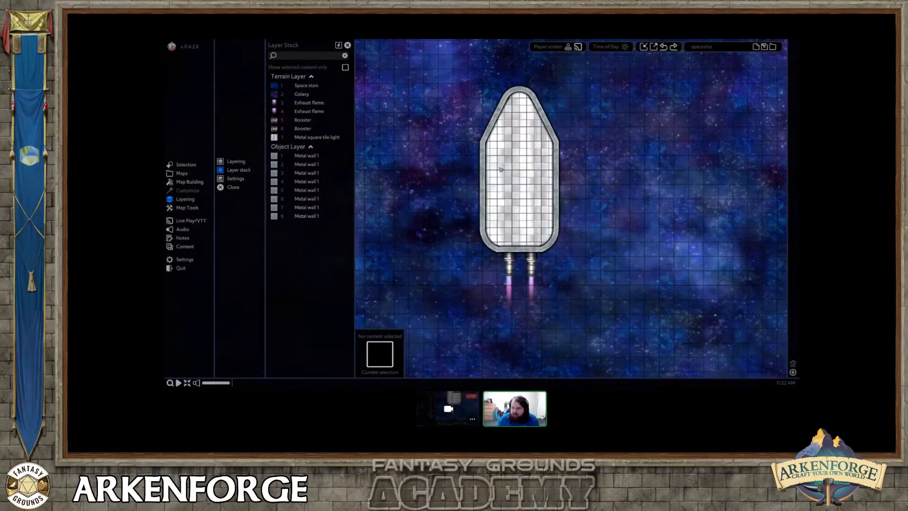
# Split the ship's left wall line near its middle and shorten the lower piece to leave a gap about two squares long.
pyautogui.moveTo(500, 169)
pyautogui.mouseDown(button='middle')
pyautogui.moveTo(482, 174)
pyautogui.moveTo(503, 173)
pyautogui.mouseUp(button='middle')
pyautogui.scroll(3, 484, 170)
pyautogui.scroll(-2, 490, 172)
pyautogui.click(476, 168)
pyautogui.scroll(3, 476, 170)
pyautogui.rightClick(502, 170)
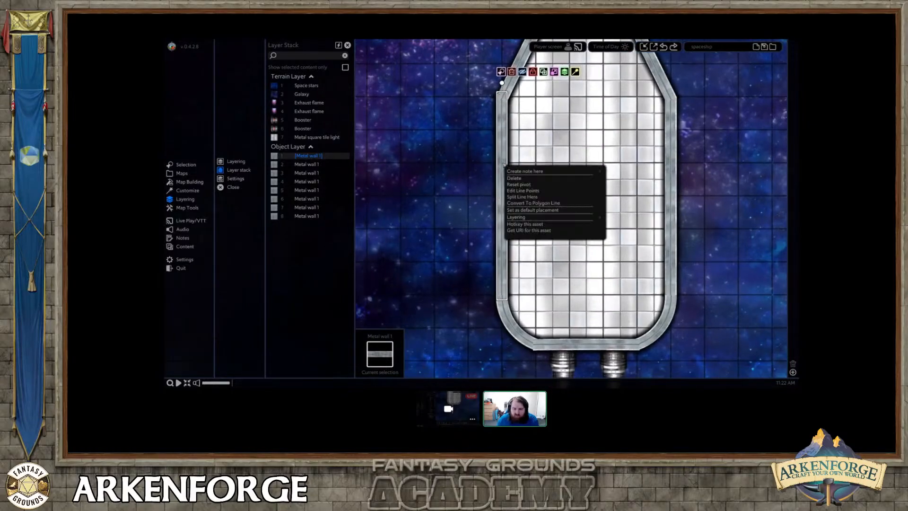
pyautogui.click(524, 196)
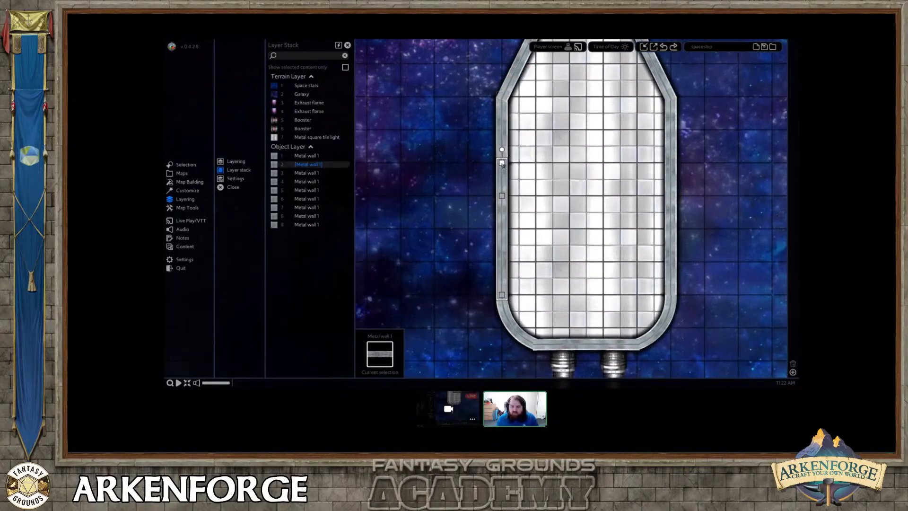
pyautogui.click(502, 162)
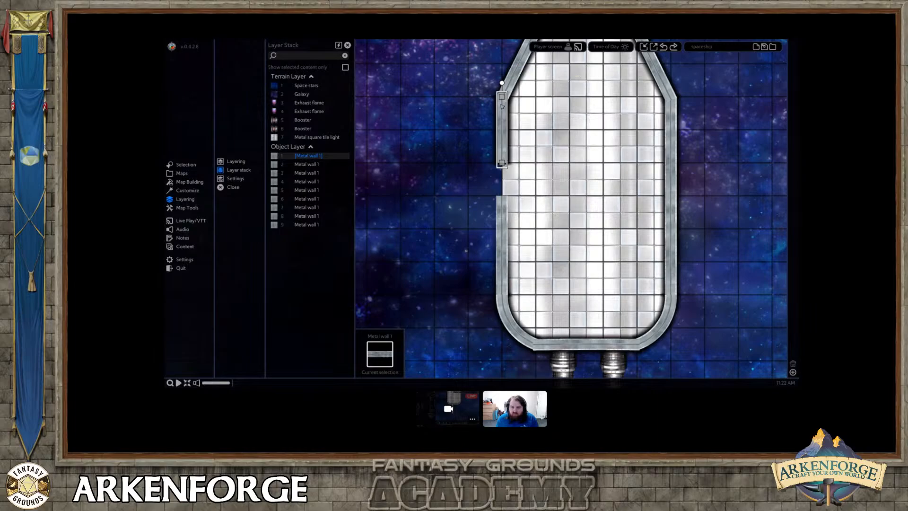
pyautogui.click(679, 158)
pyautogui.scroll(-2, 678, 159)
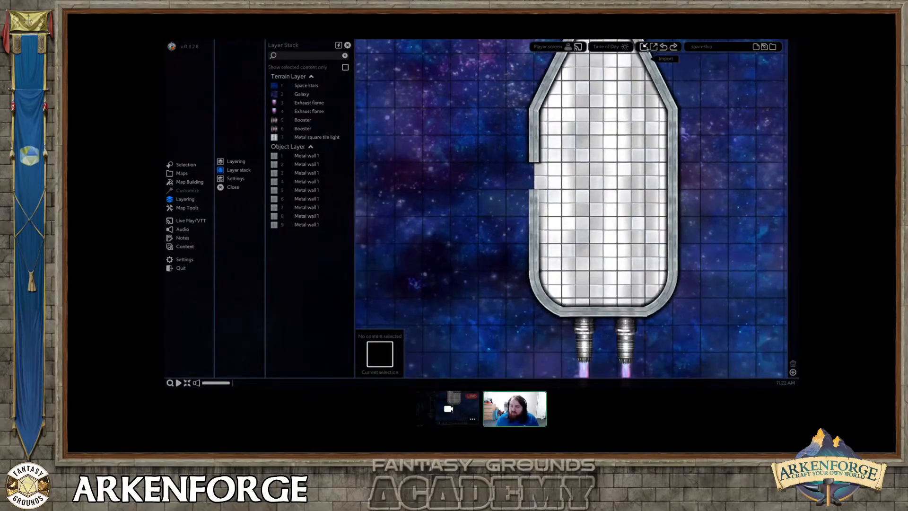
# Import the river file as an image/video onto the map and select it beside the spaceship.
pyautogui.click(644, 47)
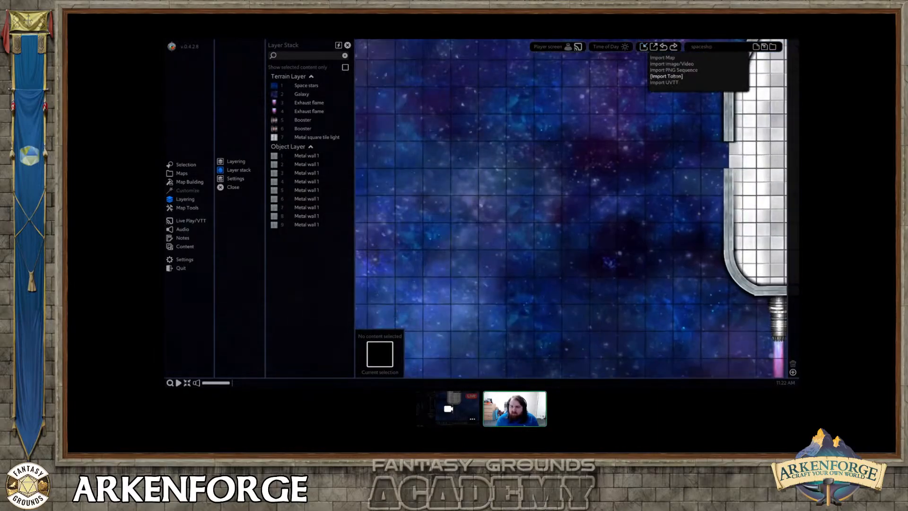
pyautogui.click(675, 65)
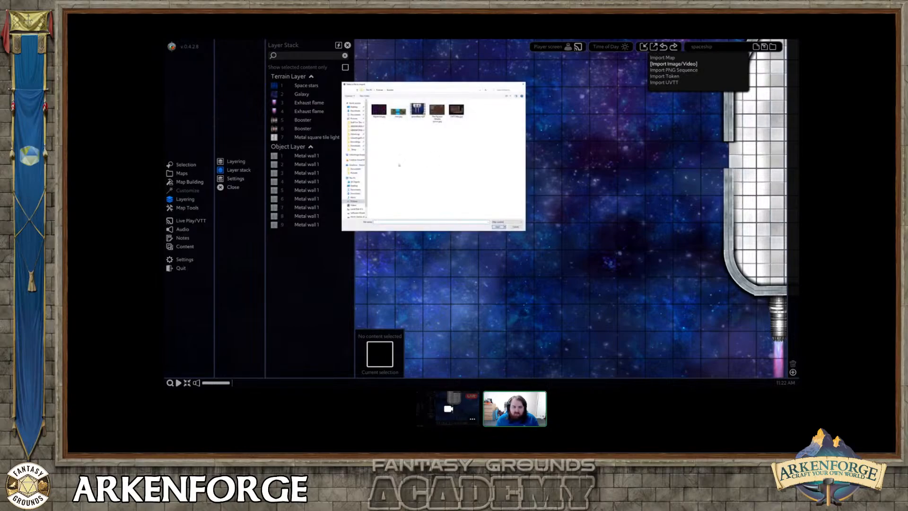
pyautogui.doubleClick(398, 110)
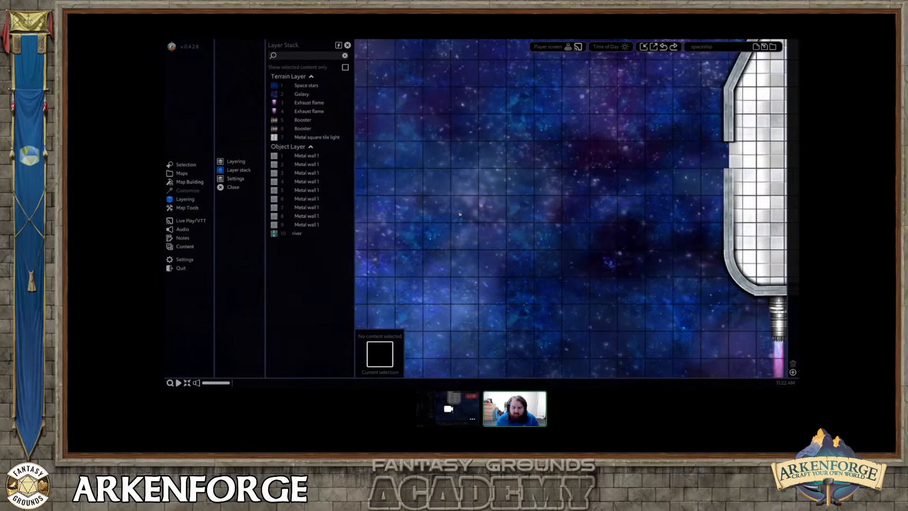
pyautogui.scroll(-2, 495, 219)
pyautogui.moveTo(495, 219); pyautogui.dragTo(510, 205)
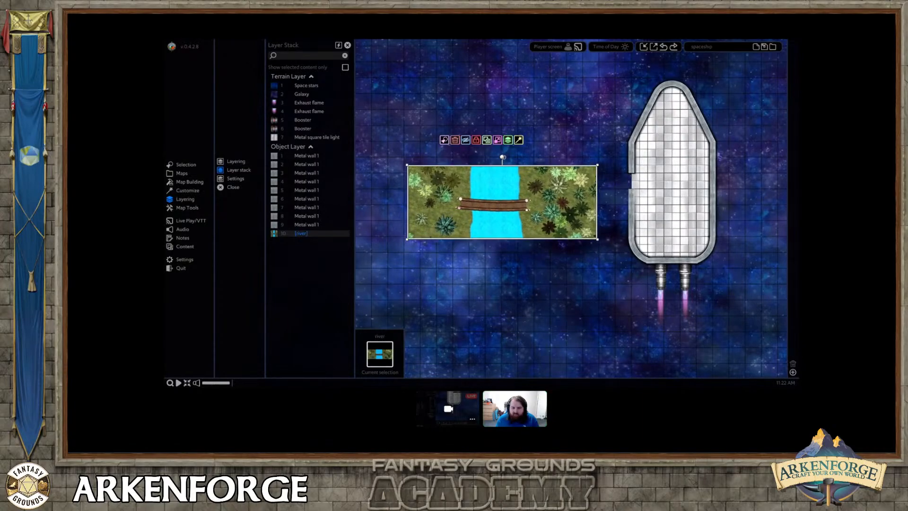
# Shrink and reposition the imported river map beside the spaceship, and delete it.
pyautogui.moveTo(503, 157); pyautogui.dragTo(467, 171)
pyautogui.moveTo(594, 158); pyautogui.dragTo(558, 176)
pyautogui.moveTo(456, 185); pyautogui.dragTo(538, 160)
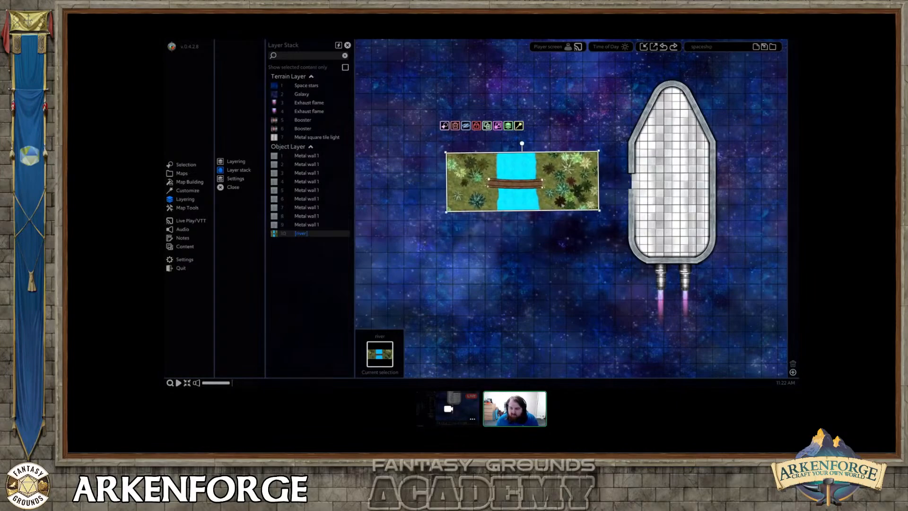
pyautogui.press('Delete')
# Start a map export and mark an export area of about 9 by 17 squares around the whole spaceship.
pyautogui.moveTo(641, 223); pyautogui.dragTo(509, 218, button='middle')
pyautogui.scroll(-2, 535, 210)
pyautogui.scroll(-2, 477, 214)
pyautogui.moveTo(613, 134); pyautogui.dragTo(605, 123, button='middle')
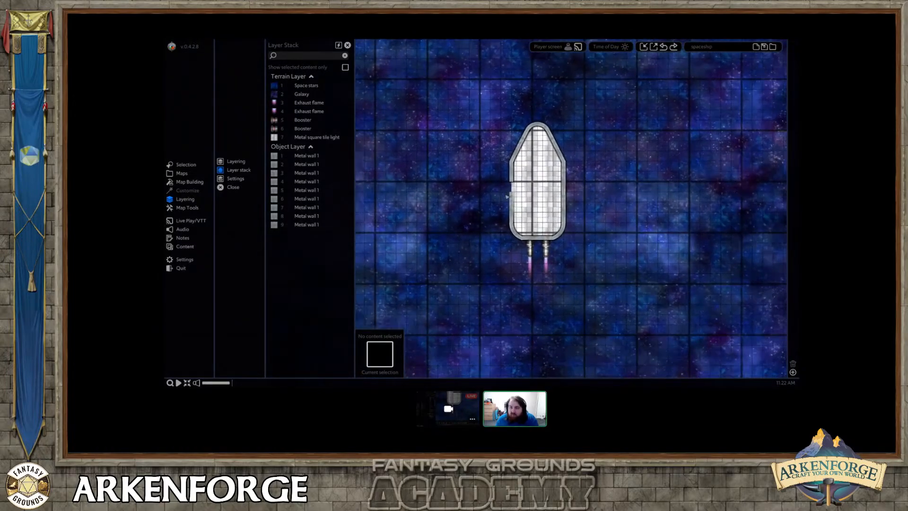
pyautogui.scroll(2, 605, 122)
pyautogui.click(653, 47)
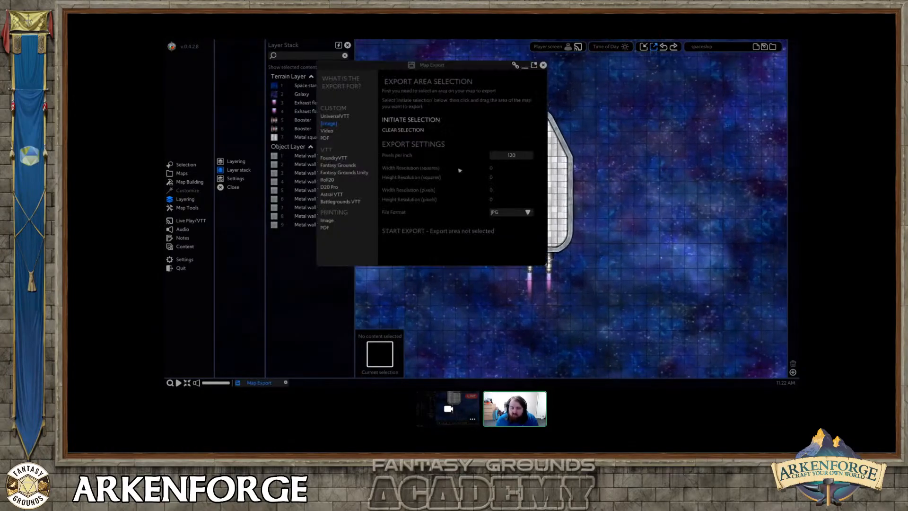
pyautogui.click(411, 119)
pyautogui.moveTo(485, 99); pyautogui.dragTo(596, 304)
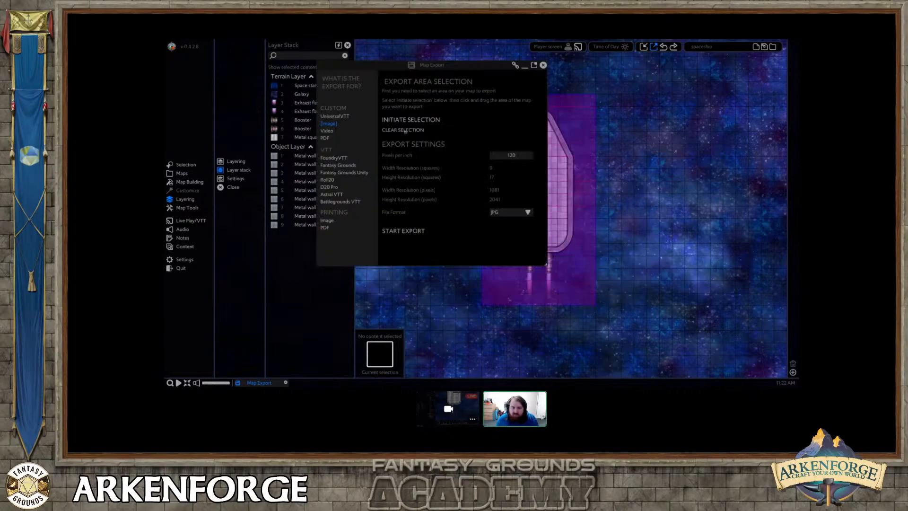
# Export the marked spaceship area for UniversalVTT as a UVTT file and save it.
pyautogui.click(335, 116)
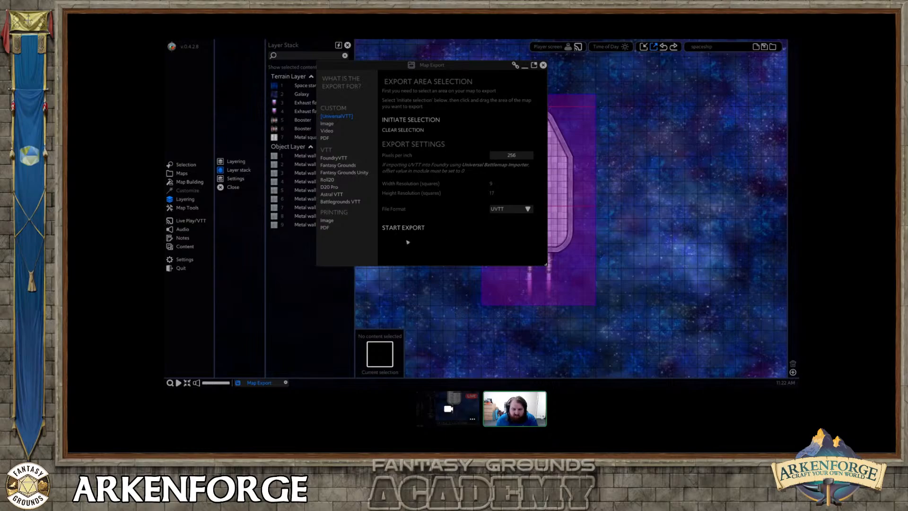
pyautogui.click(401, 228)
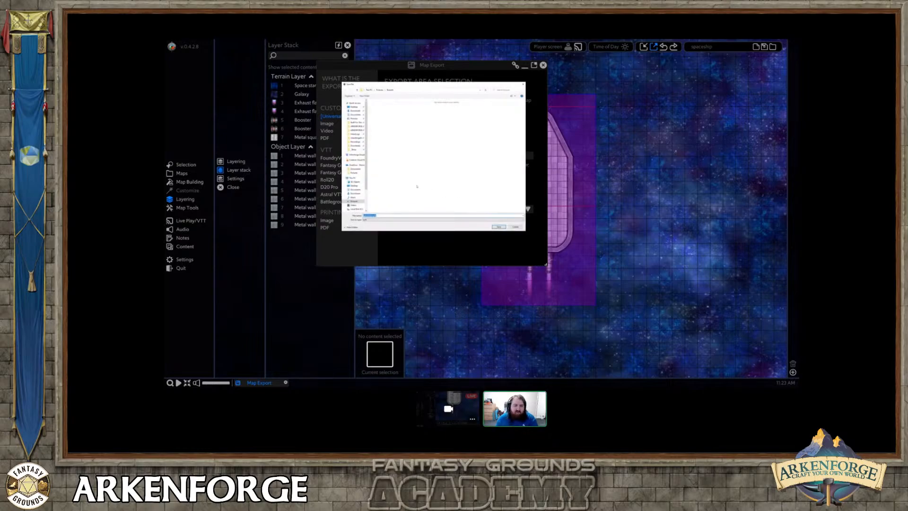
pyautogui.click(500, 227)
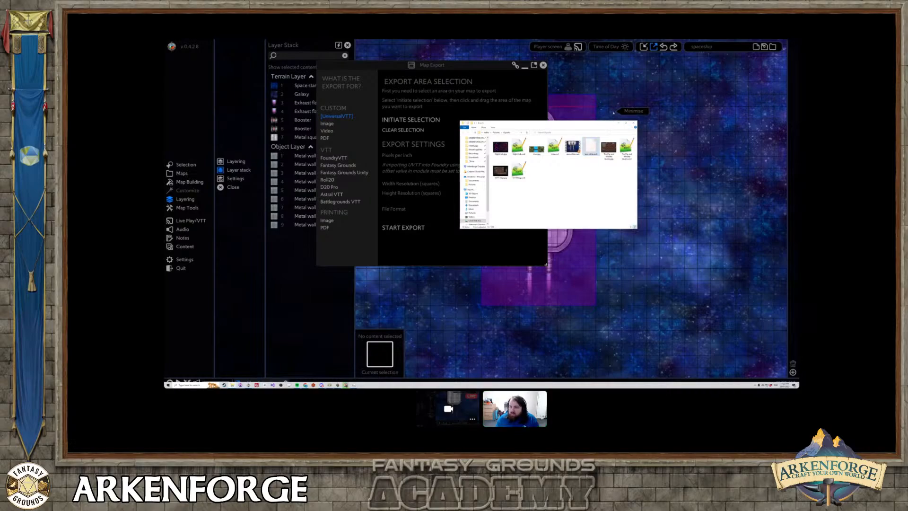
# Bring the exported spaceship_UVTT file onto the map beside the original ship, dismiss the export window, and reposition the imported ship.
pyautogui.click(613, 112)
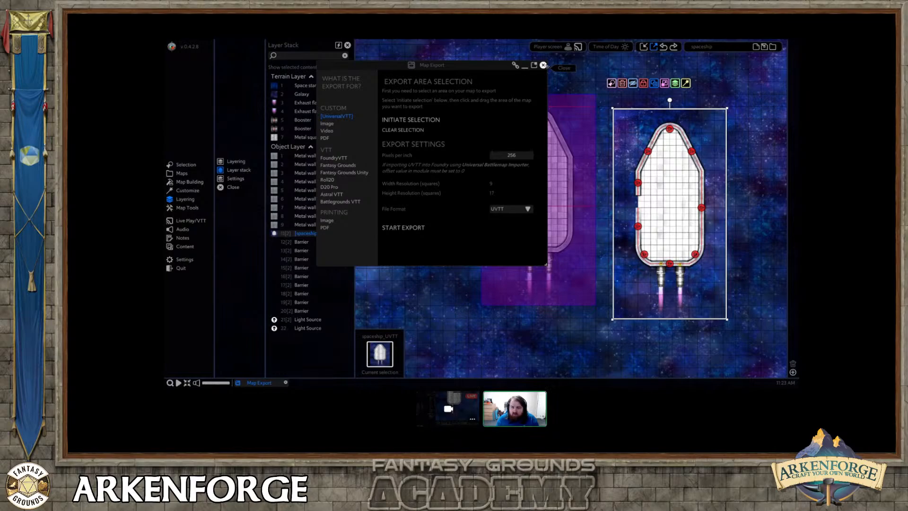
pyautogui.click(543, 65)
pyautogui.moveTo(601, 150); pyautogui.dragTo(581, 147, button='middle')
pyautogui.moveTo(629, 153)
pyautogui.mouseDown()
pyautogui.moveTo(601, 154)
pyautogui.moveTo(623, 143)
pyautogui.mouseUp()
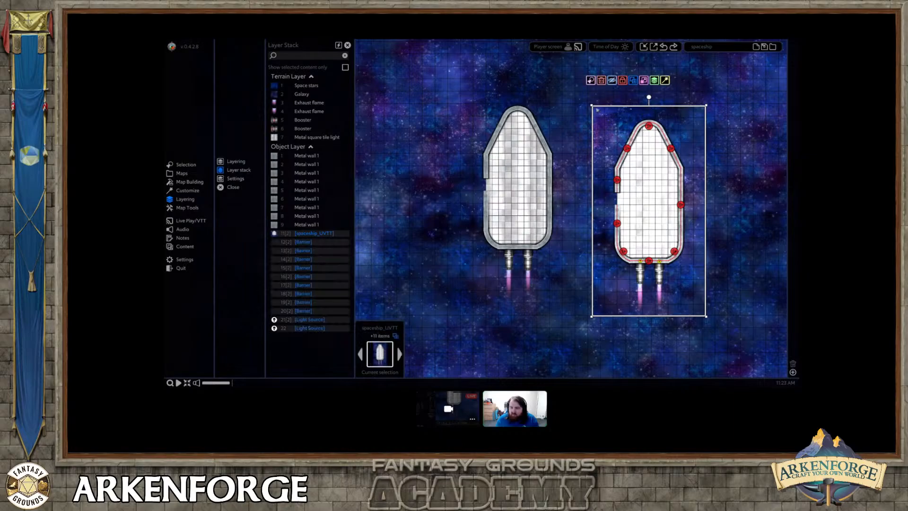
pyautogui.moveTo(576, 99); pyautogui.dragTo(731, 332)
pyautogui.moveTo(655, 194); pyautogui.dragTo(629, 166)
# Delete all pieces of the original spaceship and move the imported UVTT ship into its place.
pyautogui.moveTo(458, 90); pyautogui.dragTo(561, 310)
pyautogui.press('Delete')
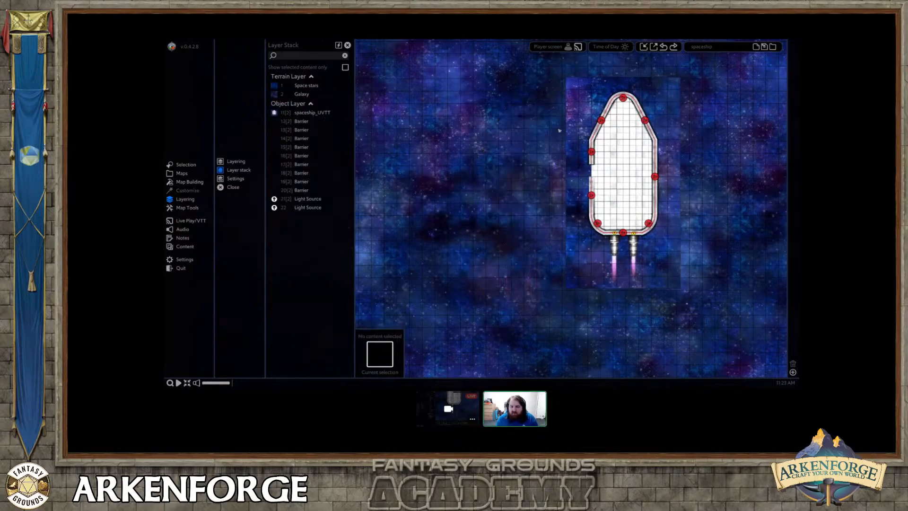
pyautogui.moveTo(544, 81); pyautogui.dragTo(709, 292)
pyautogui.moveTo(707, 293); pyautogui.dragTo(594, 306)
pyautogui.hotkey('ctrl', 'z')
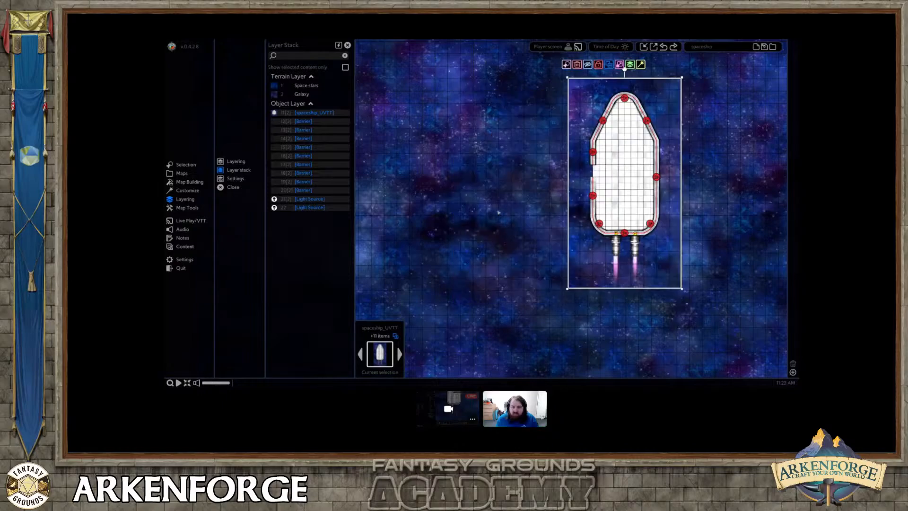
pyautogui.hotkey('ctrl', 'y')
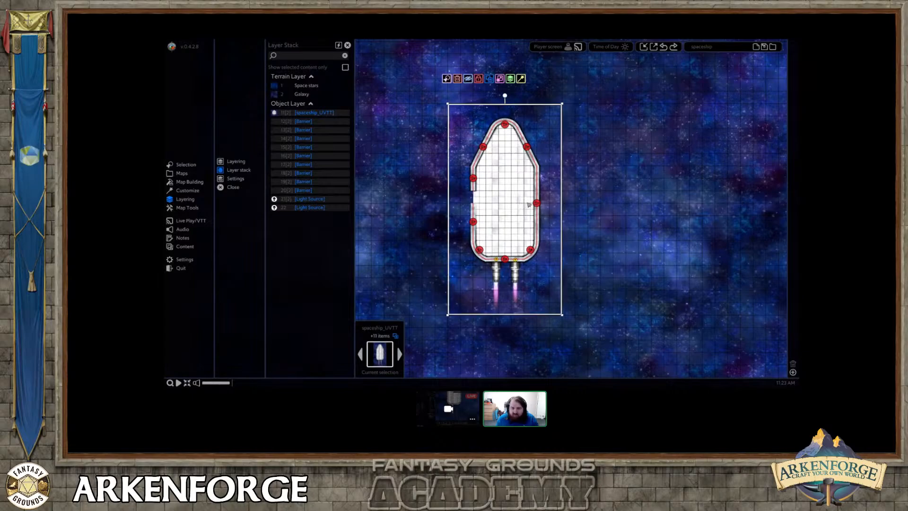
# Examine the imported ship's barrier lines and engine light sources up close, and reselect the whole ship.
pyautogui.click(567, 192)
pyautogui.scroll(2, 499, 209)
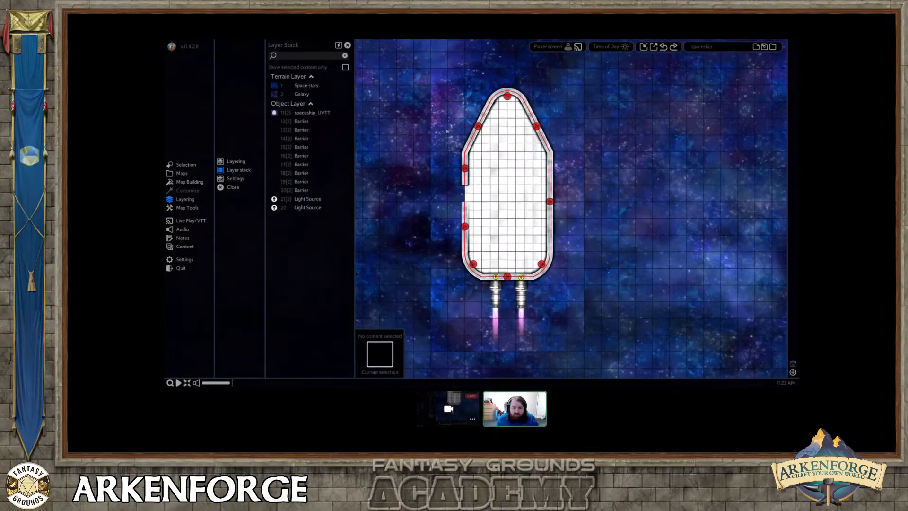
pyautogui.scroll(2, 478, 180)
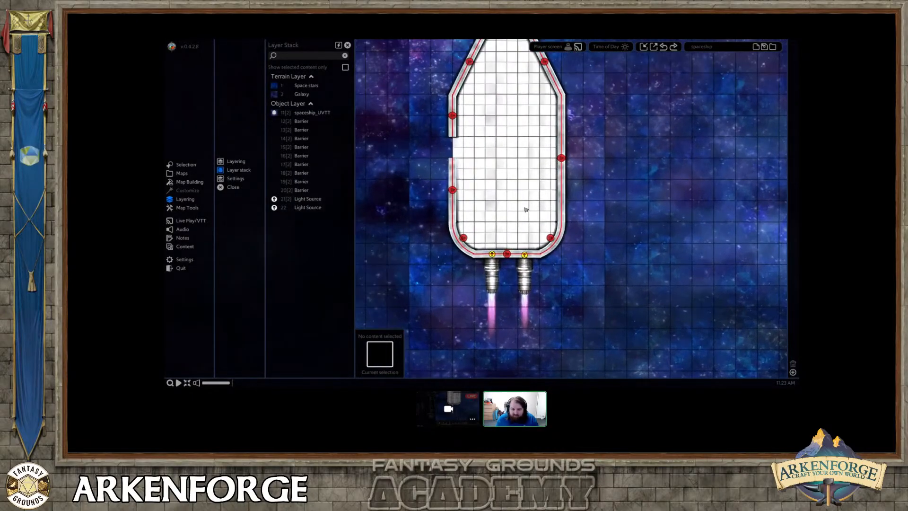
pyautogui.scroll(2, 499, 205)
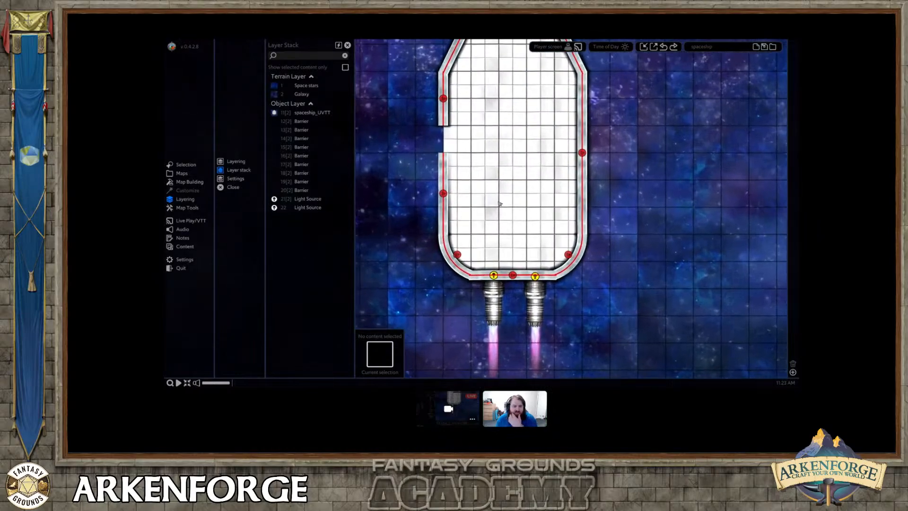
pyautogui.scroll(-5, 498, 204)
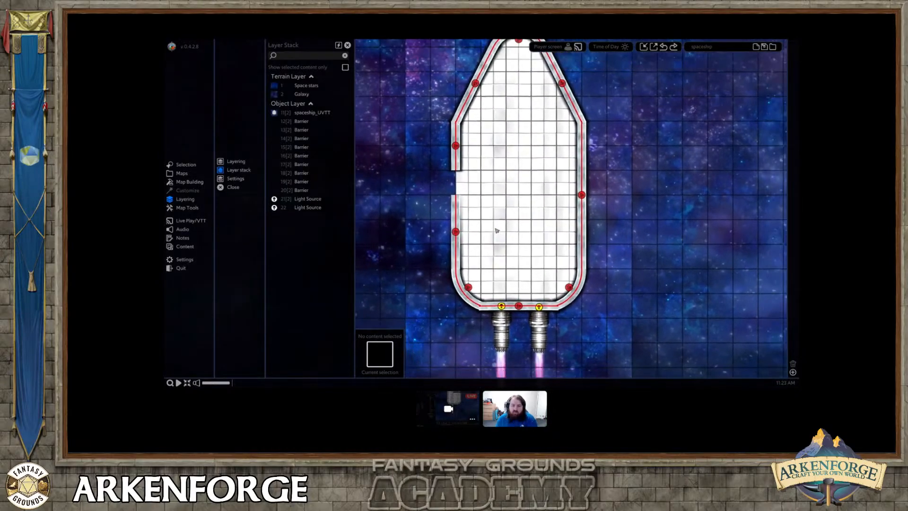
pyautogui.click(496, 227)
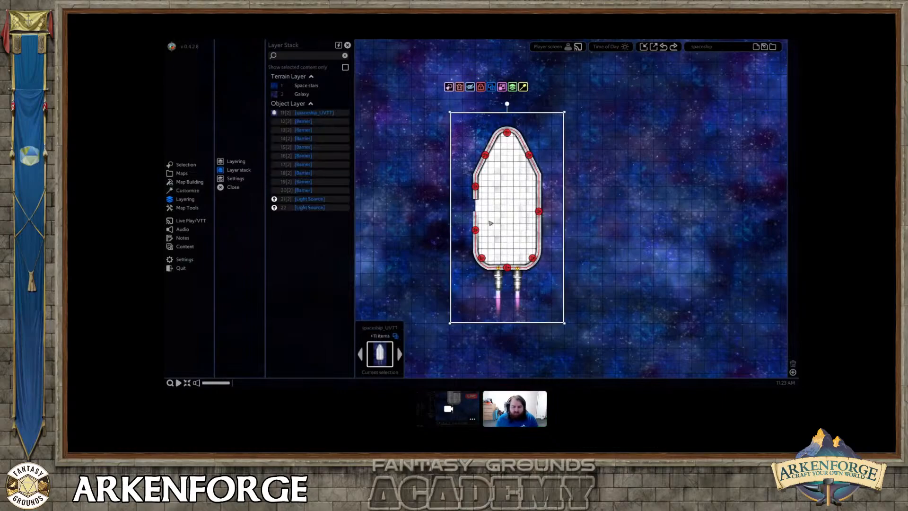
# Reposition the imported ship and duplicate it twice to form a side-by-side row of three.
pyautogui.moveTo(500, 222); pyautogui.dragTo(519, 218, button='middle')
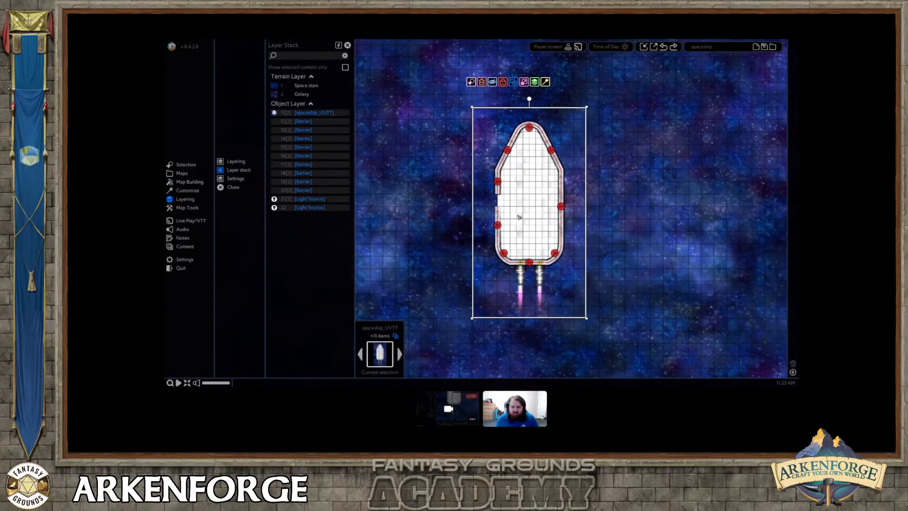
pyautogui.moveTo(519, 217)
pyautogui.mouseDown()
pyautogui.moveTo(553, 213)
pyautogui.moveTo(519, 217)
pyautogui.mouseUp()
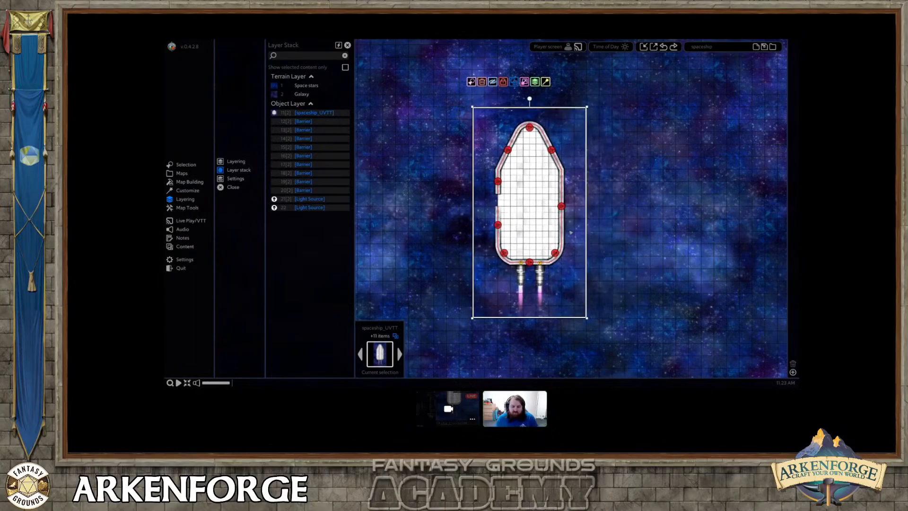
pyautogui.keyDown('alt'); pyautogui.moveTo(566, 231); pyautogui.dragTo(684, 233); pyautogui.keyUp('alt')
pyautogui.moveTo(684, 234); pyautogui.dragTo(631, 226, button='middle')
pyautogui.keyDown('alt'); pyautogui.moveTo(630, 226); pyautogui.dragTo(750, 227); pyautogui.keyUp('alt')
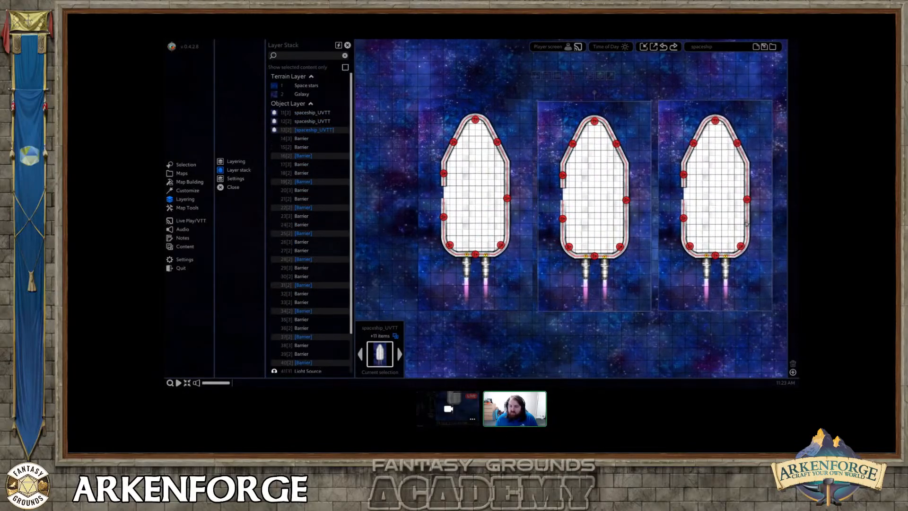
# Undo the two duplicates of the imported ship and the deletion of the original spaceship.
pyautogui.moveTo(608, 201); pyautogui.dragTo(586, 195, button='middle')
pyautogui.hotkey('ctrl', 'z')
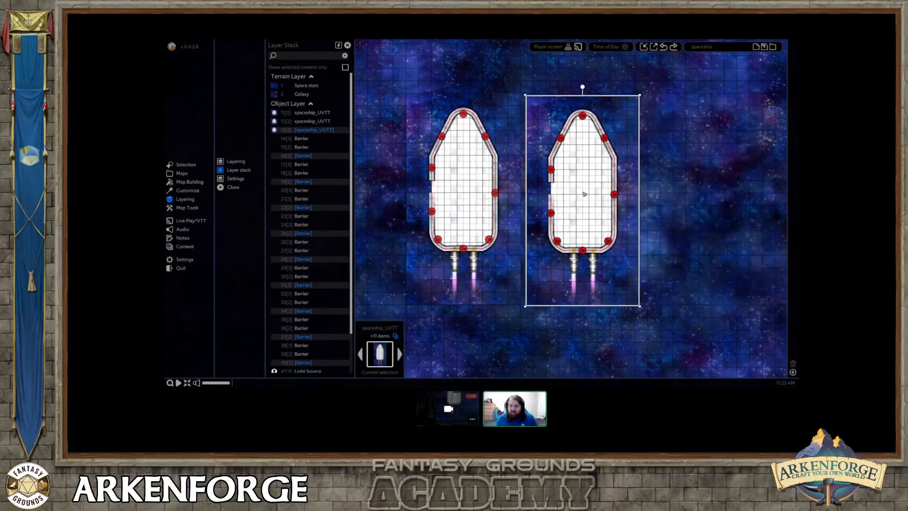
pyautogui.hotkey('ctrl', 'z')
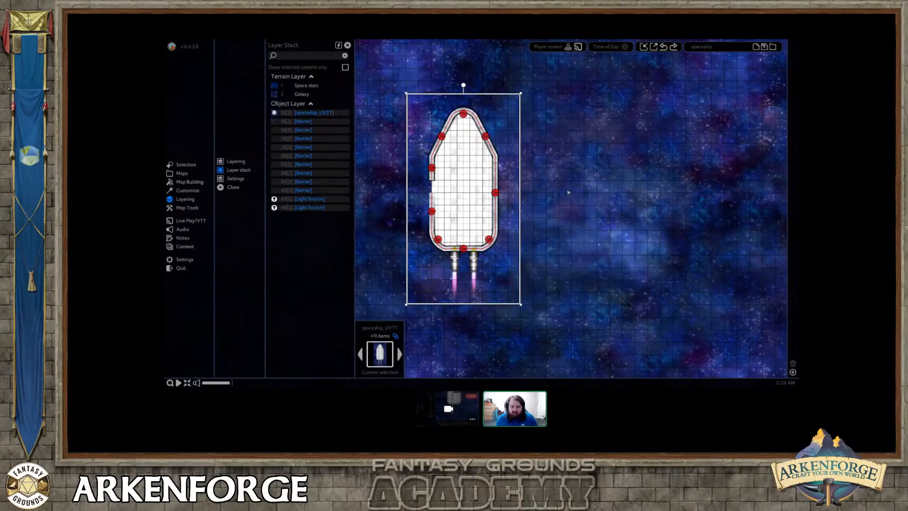
pyautogui.hotkey('ctrl', 'y')
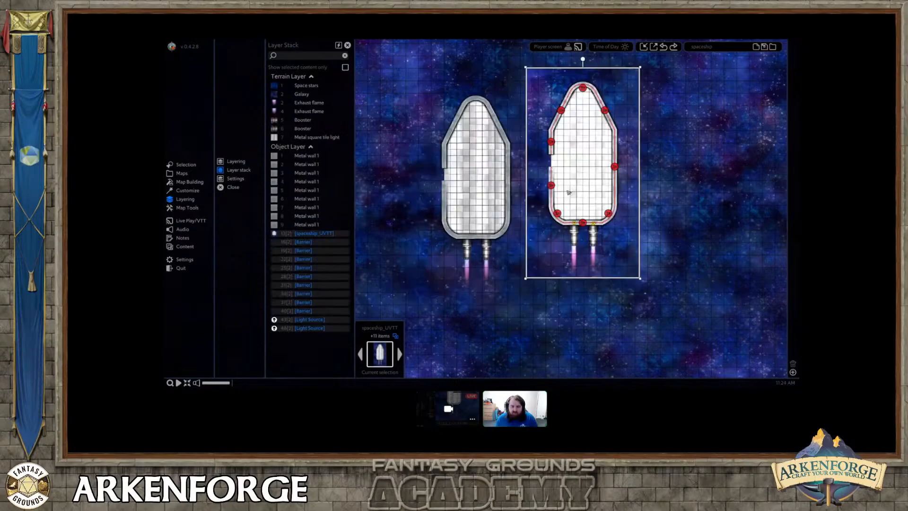
# Move the imported ship further from the original, and group all walls, floor, boosters and flames of the original spaceship.
pyautogui.moveTo(559, 170); pyautogui.dragTo(621, 169)
pyautogui.click(451, 146)
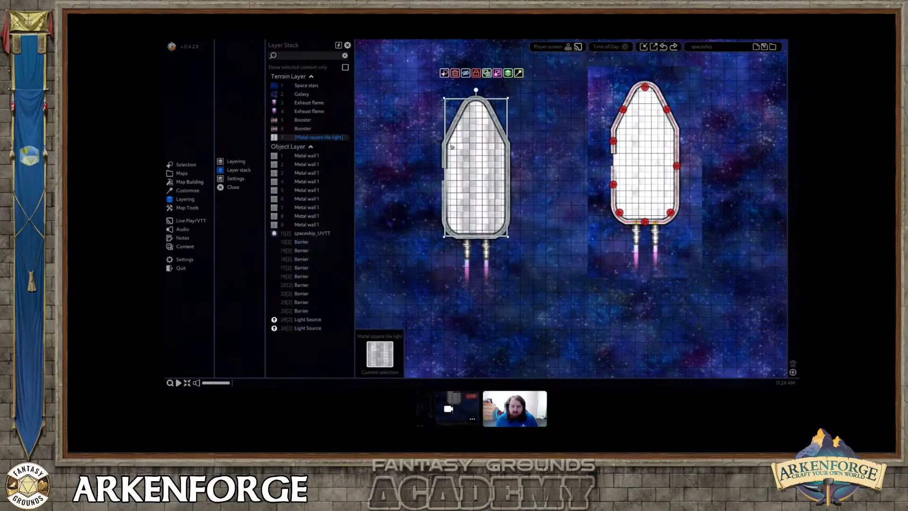
pyautogui.click(417, 91)
pyautogui.moveTo(417, 91); pyautogui.dragTo(524, 299)
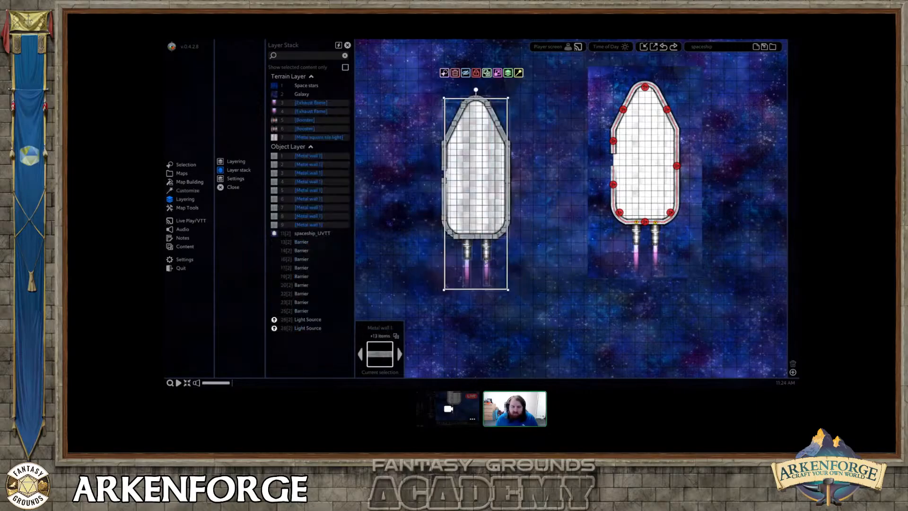
pyautogui.click(487, 72)
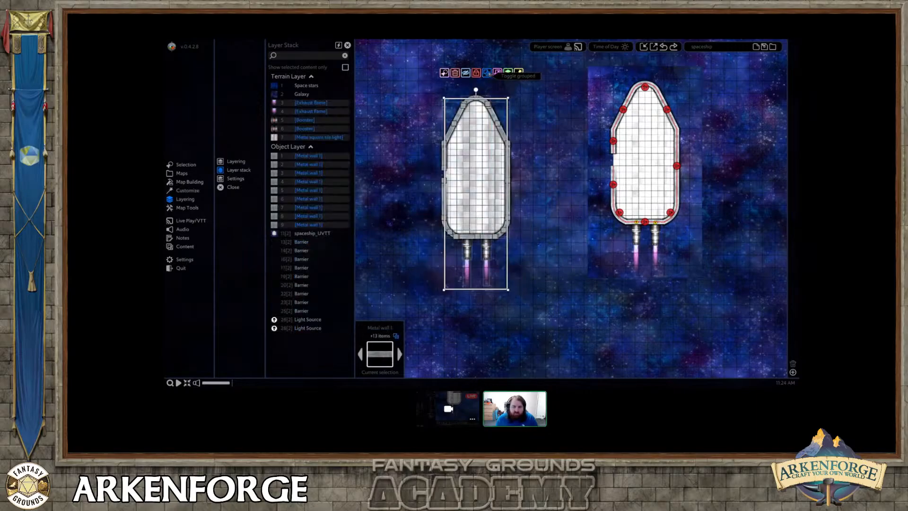
# Save the grouped spaceship as a group preset named "Ship deck".
pyautogui.click(187, 190)
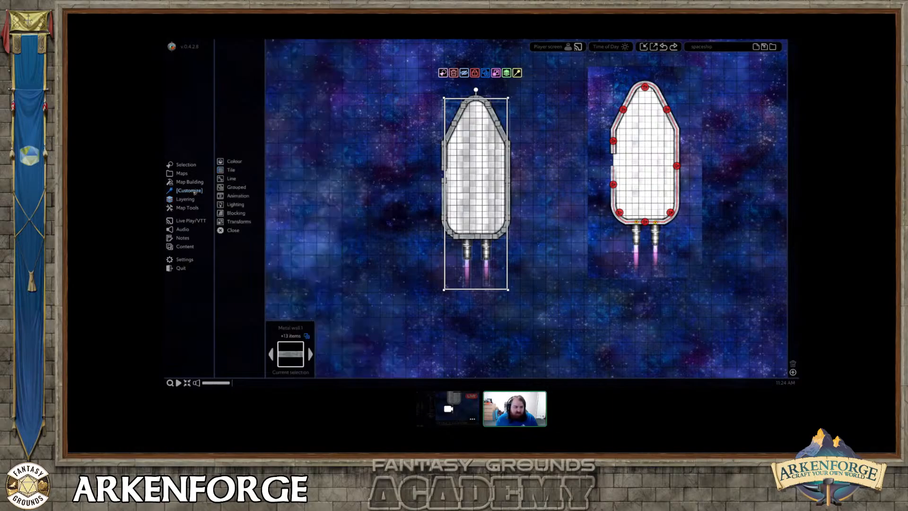
pyautogui.click(240, 186)
pyautogui.click(290, 63)
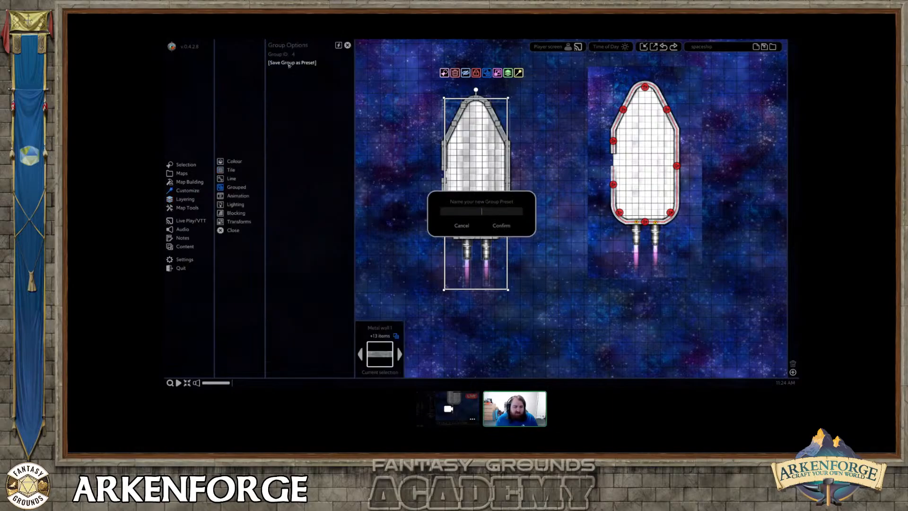
pyautogui.write('Shi')
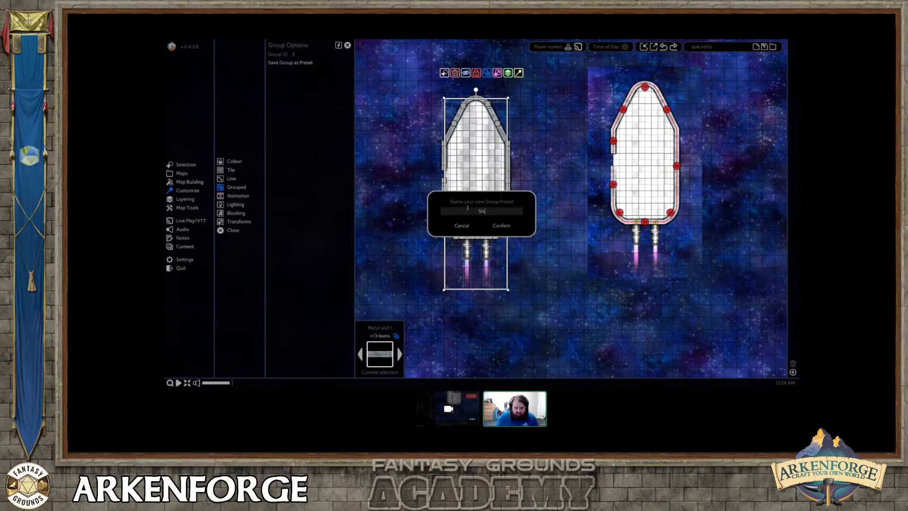
pyautogui.write('p demo')
pyautogui.press('Return')
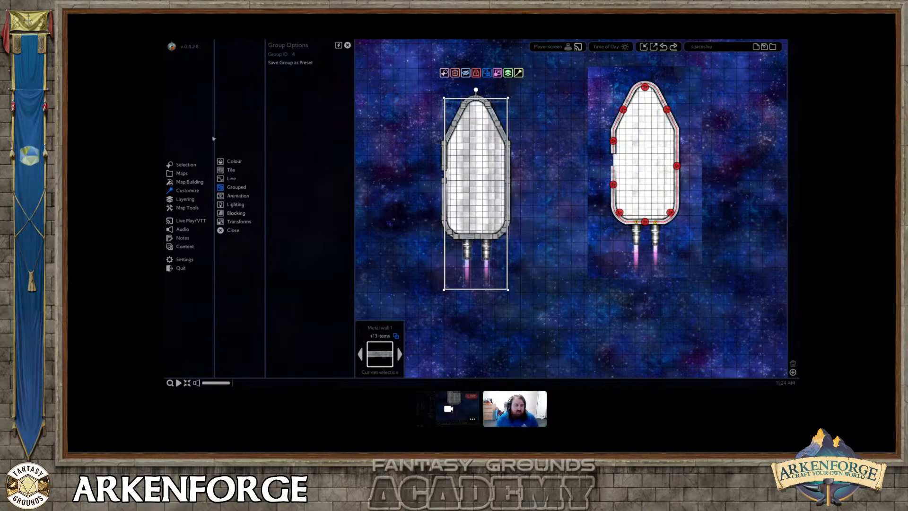
# Place a copy of the Ship deck preset from the assets beside the imported ship, and shift it slightly up and right.
pyautogui.click(189, 181)
pyautogui.click(231, 161)
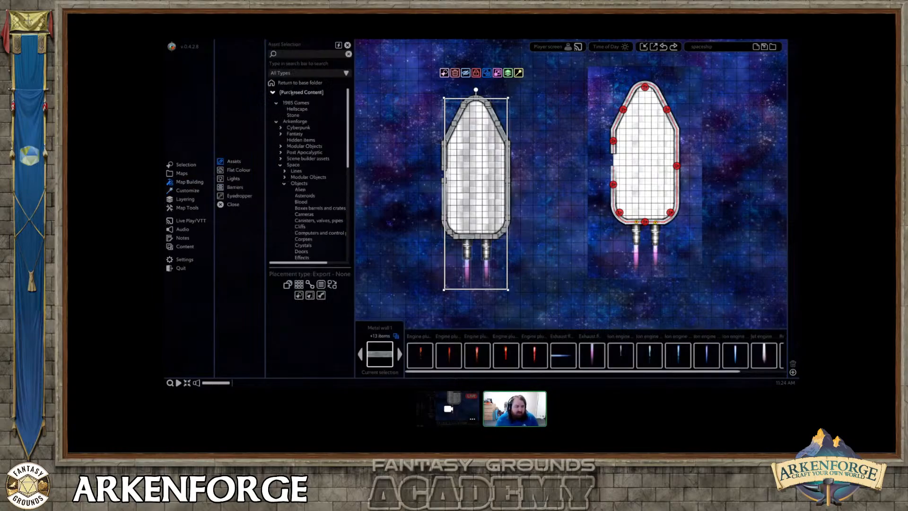
pyautogui.click(420, 354)
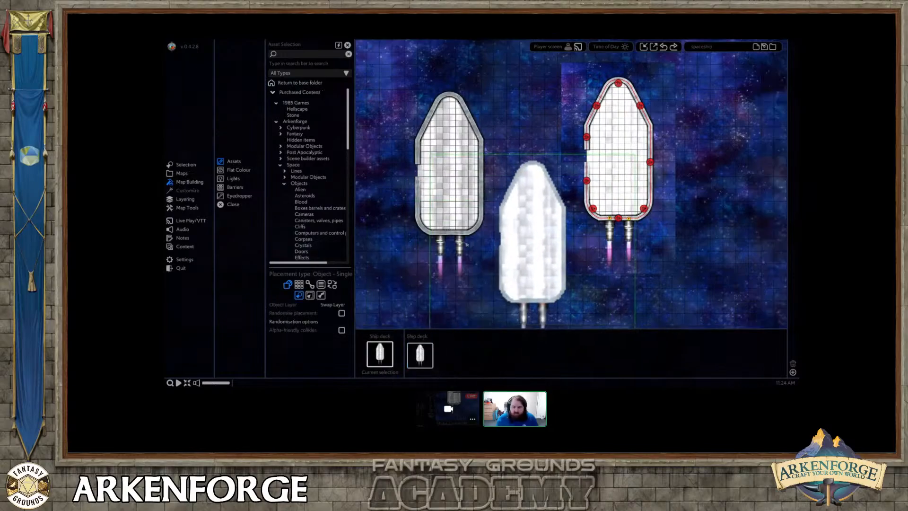
pyautogui.rightClick(500, 271)
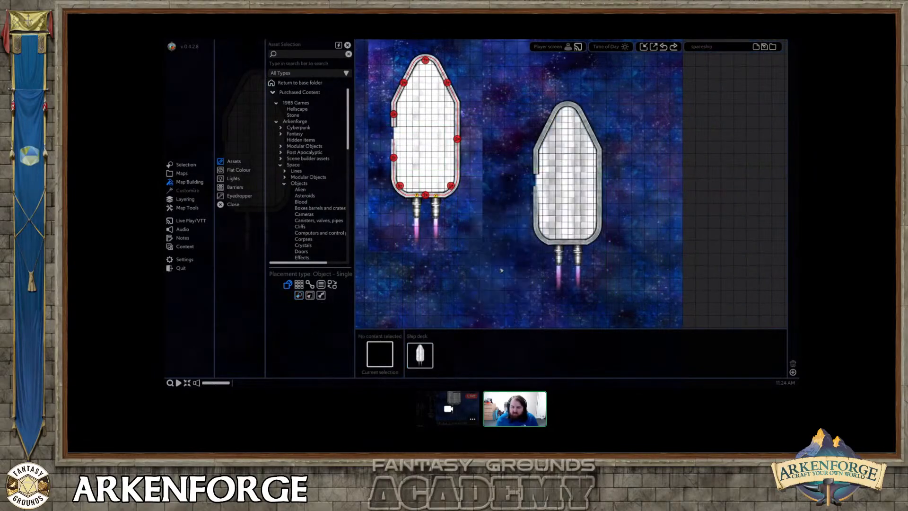
pyautogui.moveTo(571, 217)
pyautogui.mouseDown()
pyautogui.moveTo(579, 208)
pyautogui.moveTo(573, 203)
pyautogui.mouseUp()
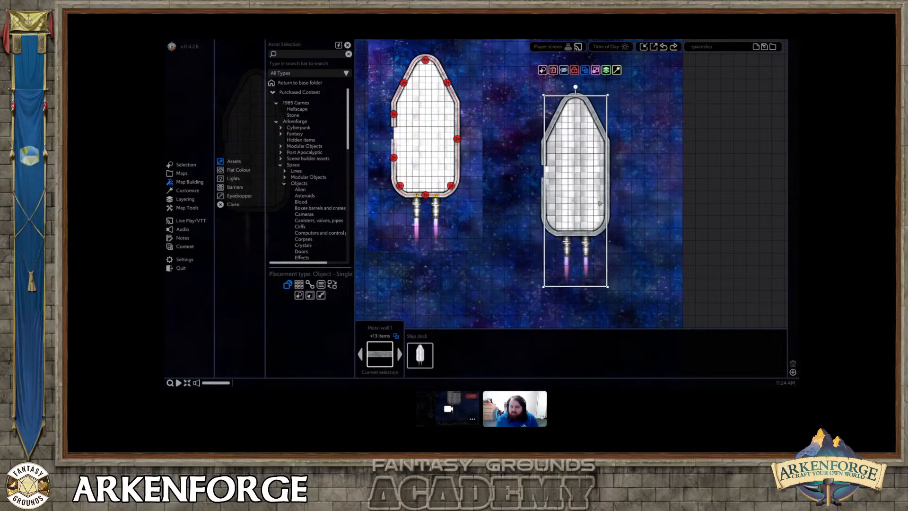
pyautogui.rightClick(573, 203)
pyautogui.scroll(2, 607, 201)
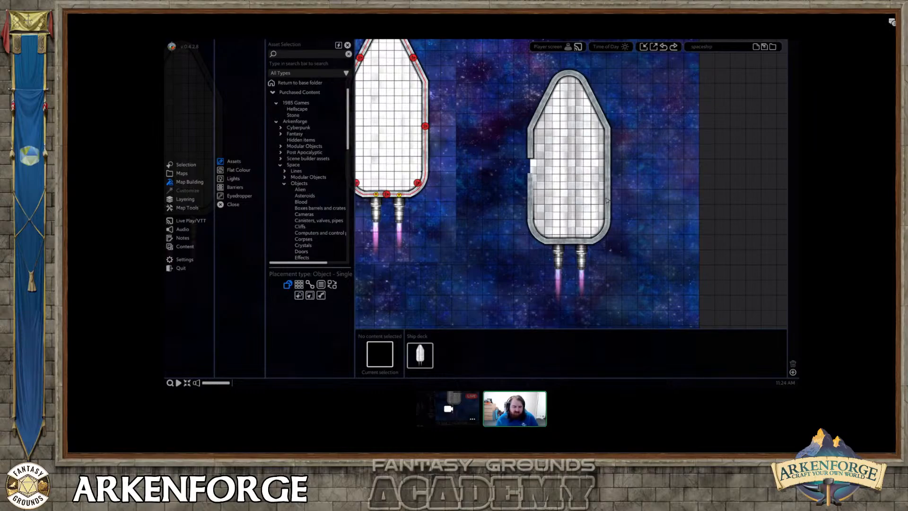
pyautogui.scroll(3, 539, 183)
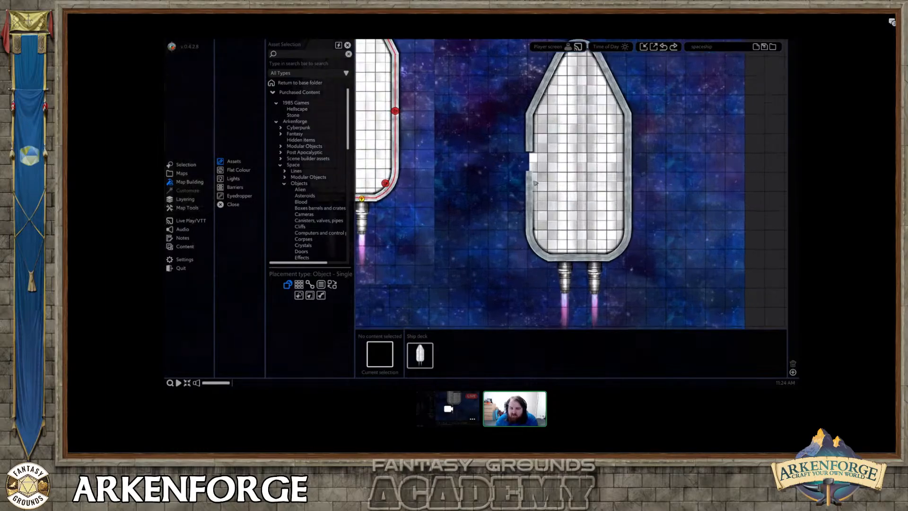
# Delete the placed Ship deck copy and the imported UVTT ship together with its barriers and lights.
pyautogui.scroll(-2, 535, 183)
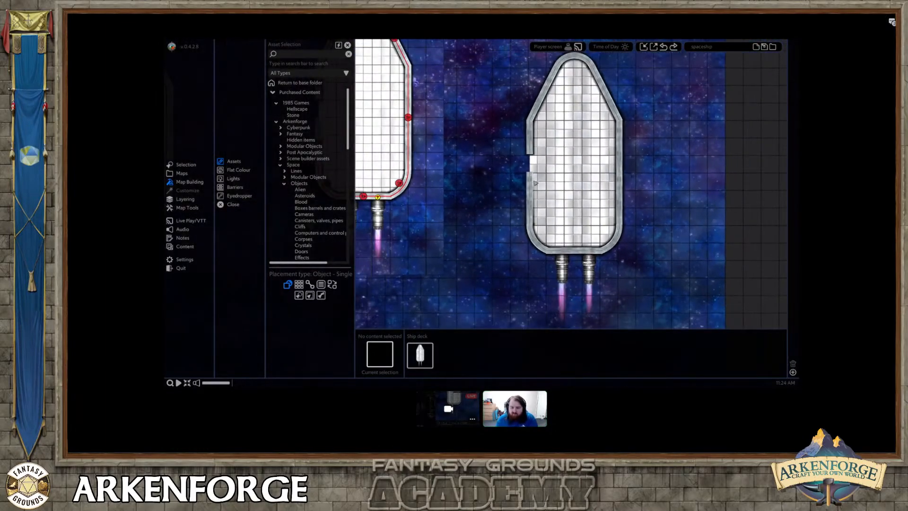
pyautogui.click(536, 183)
pyautogui.press('Delete')
pyautogui.moveTo(539, 183); pyautogui.dragTo(641, 188, button='middle')
pyautogui.scroll(-1, 501, 191)
pyautogui.click(494, 187)
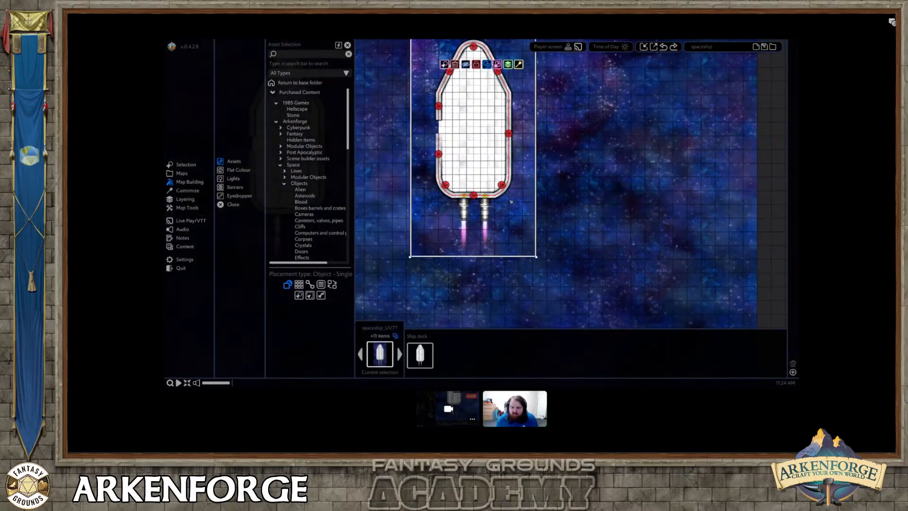
pyautogui.moveTo(494, 187); pyautogui.dragTo(660, 226, button='middle')
pyautogui.press('Delete')
# Place a large control panel from the Space computers and controls assets in the nose of the remaining ship.
pyautogui.moveTo(457, 206); pyautogui.dragTo(530, 215, button='middle')
pyautogui.scroll(1, 529, 214)
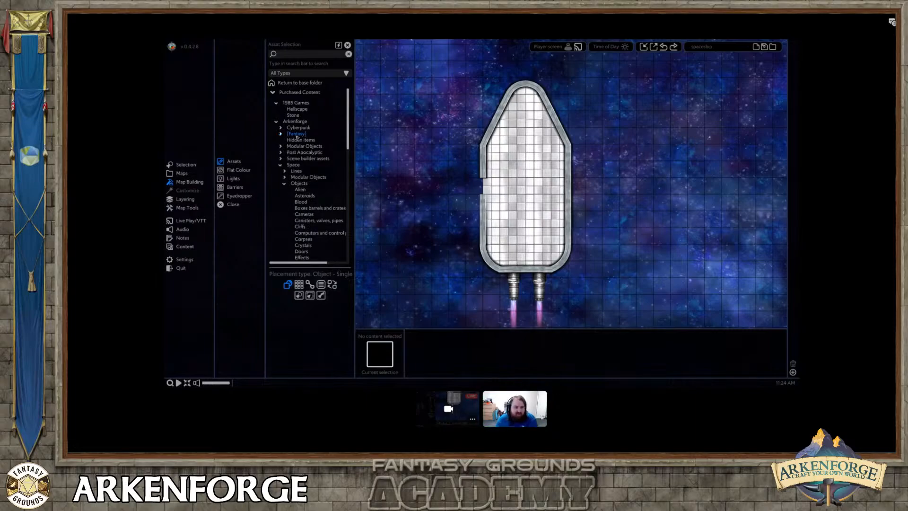
pyautogui.scroll(-2, 306, 164)
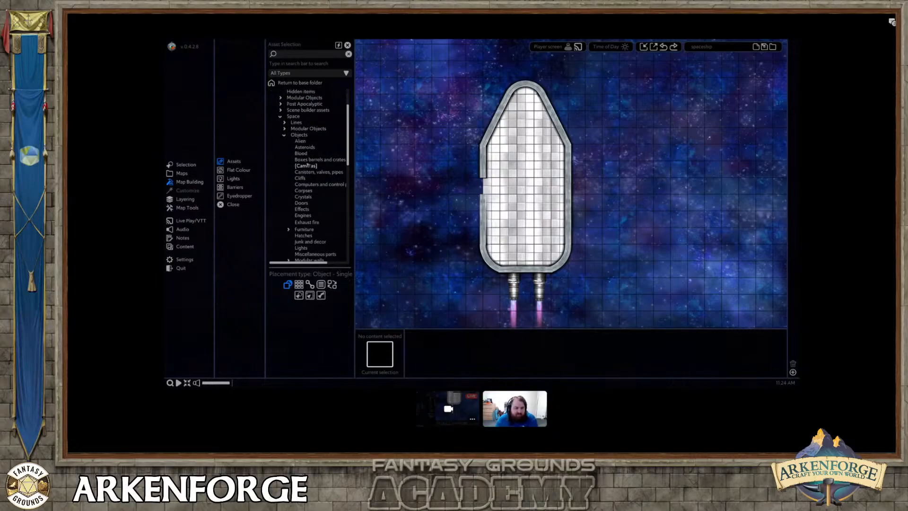
pyautogui.scroll(-1, 307, 164)
pyautogui.click(307, 168)
pyautogui.scroll(-5, 538, 350)
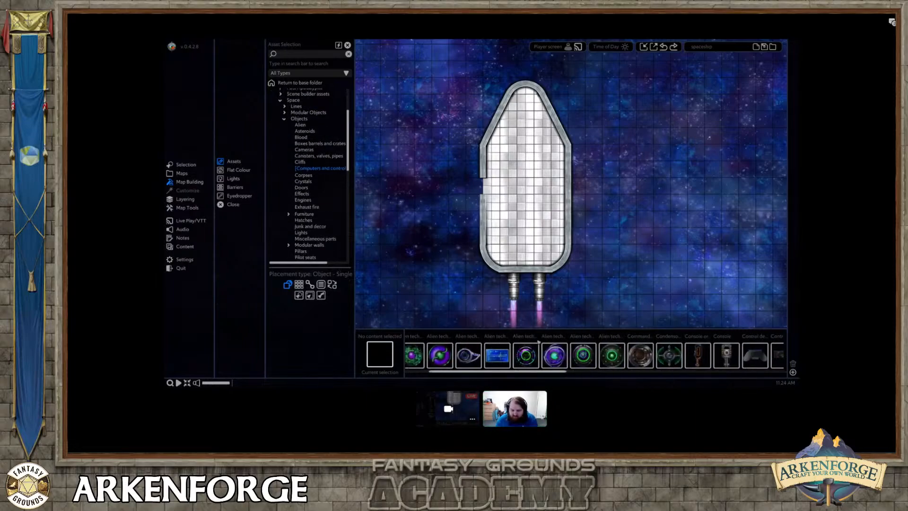
pyautogui.scroll(-5, 538, 350)
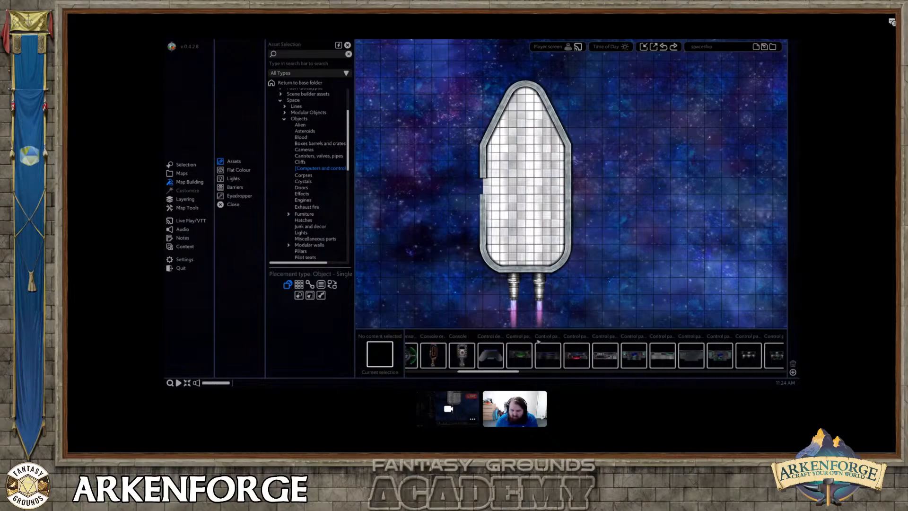
pyautogui.scroll(-5, 538, 350)
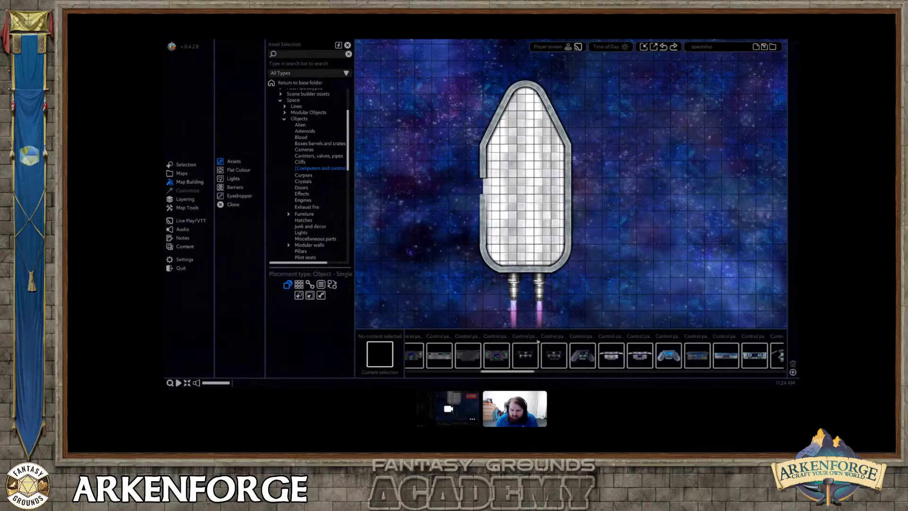
pyautogui.click(548, 354)
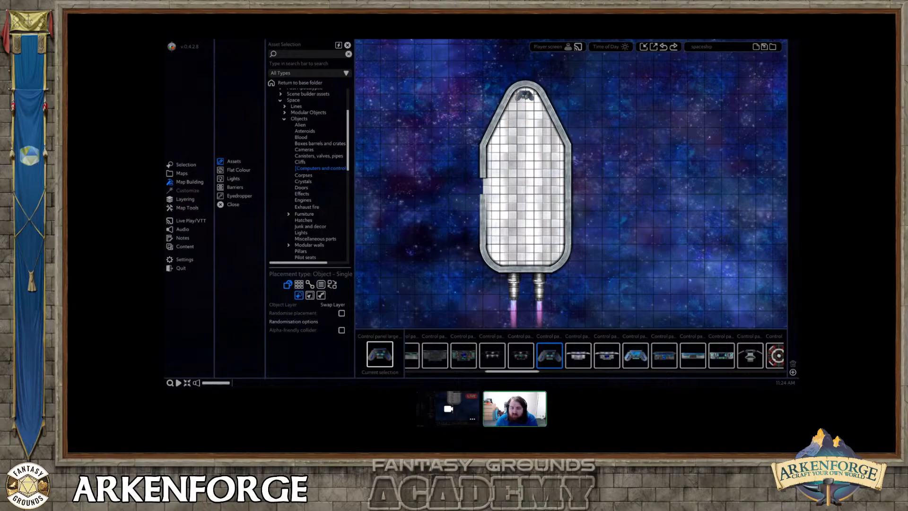
pyautogui.click(525, 95)
# Enlarge the control panel to about three grid squares wide so it fills the ship's nose.
pyautogui.moveTo(529, 116); pyautogui.dragTo(520, 174, button='right')
pyautogui.scroll(4, 519, 148)
pyautogui.scroll(3, 519, 148)
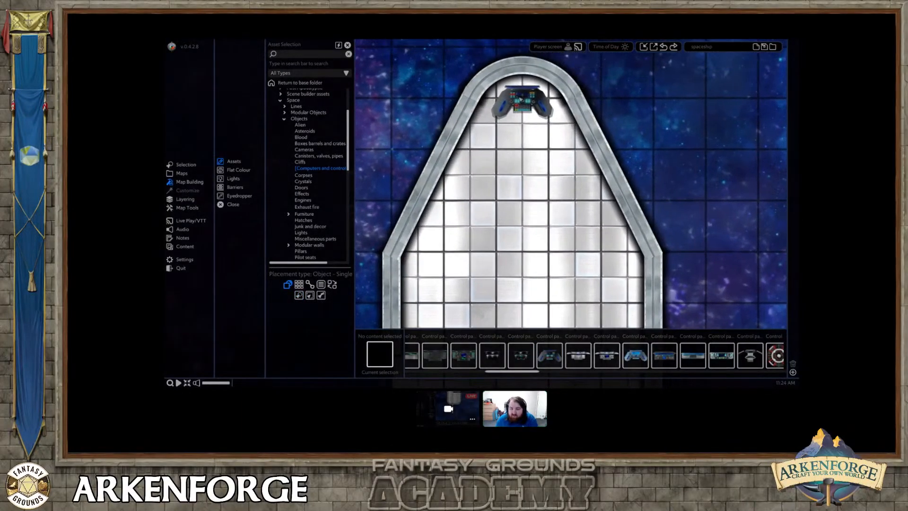
pyautogui.click(547, 117)
pyautogui.moveTo(552, 117); pyautogui.dragTo(567, 132)
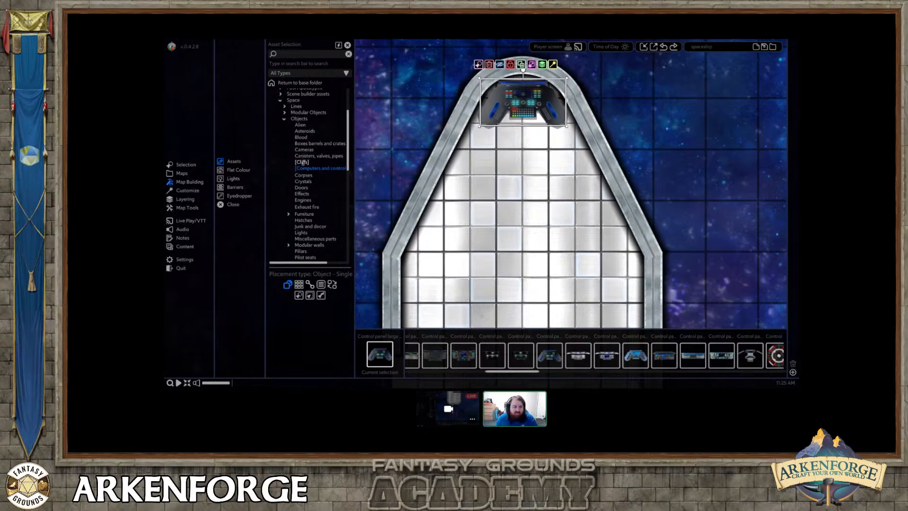
# Place a red leather chair from the Space furniture assets directly behind the control panel.
pyautogui.scroll(-2, 311, 174)
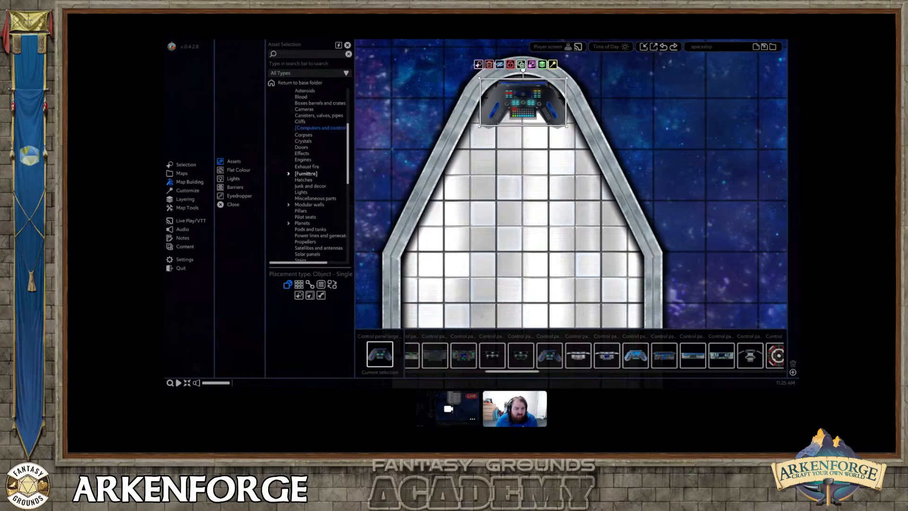
pyautogui.click(306, 174)
pyautogui.click(307, 192)
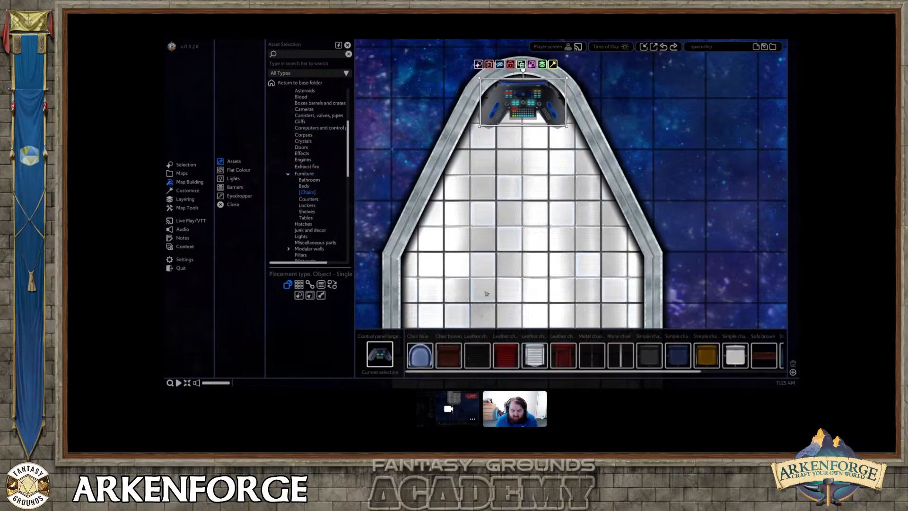
pyautogui.click(505, 355)
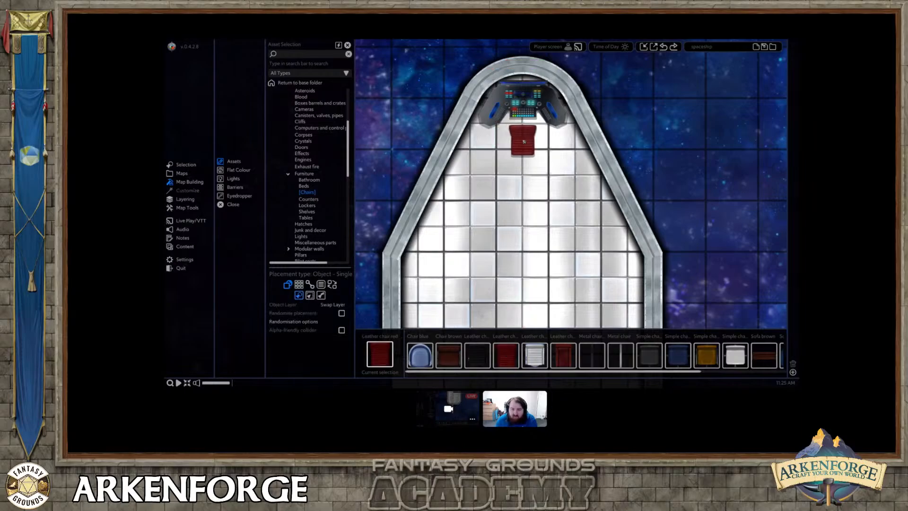
pyautogui.click(523, 143)
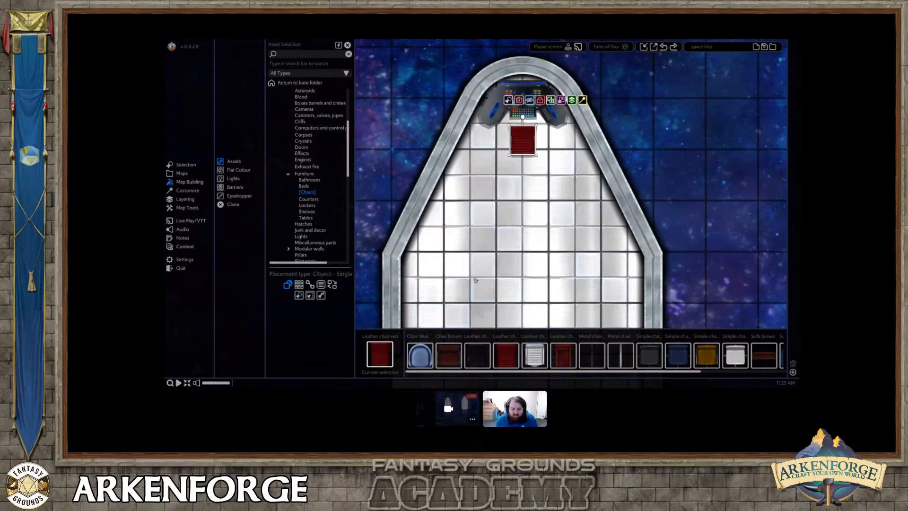
# Turn the red chair to face the control panel, slide it closer at a slight angle, and move it down one layer.
pyautogui.moveTo(522, 116); pyautogui.dragTo(532, 165)
pyautogui.moveTo(570, 83)
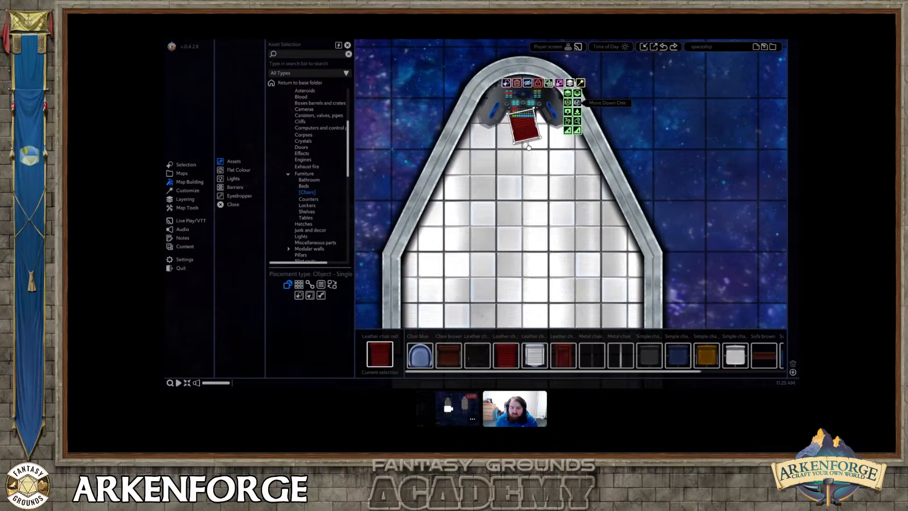
pyautogui.click(576, 102)
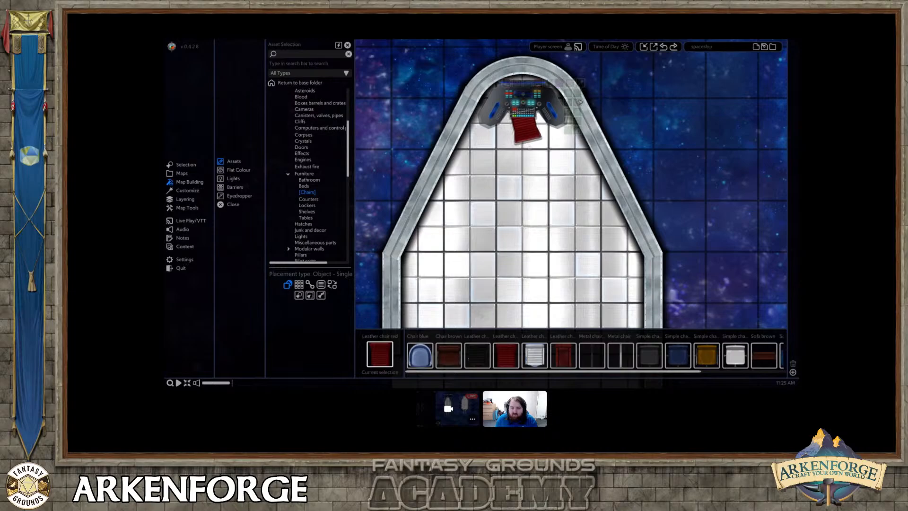
pyautogui.rightClick(521, 212)
# Place a Door green thin object from the Space doors inside the hull and rotate it to stand vertically.
pyautogui.scroll(-5, 522, 212)
pyautogui.moveTo(522, 211); pyautogui.dragTo(530, 140, button='middle')
pyautogui.scroll(3, 331, 159)
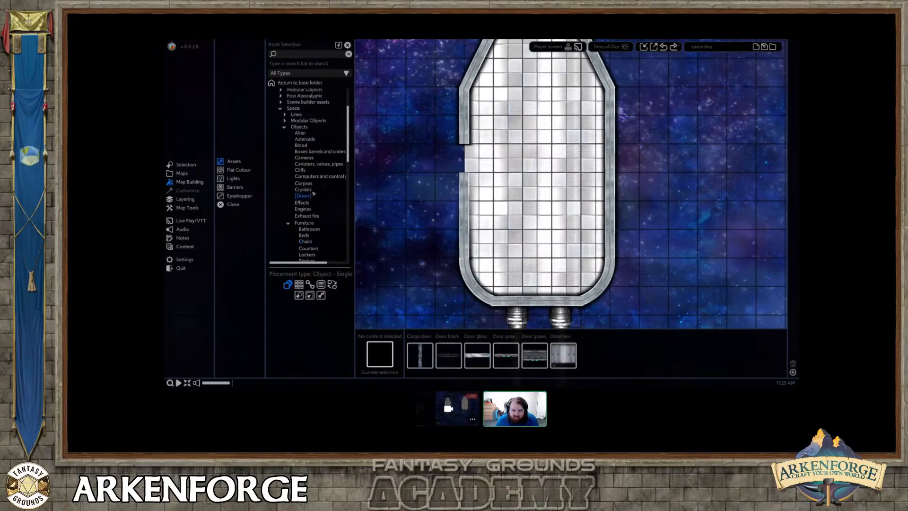
pyautogui.click(504, 359)
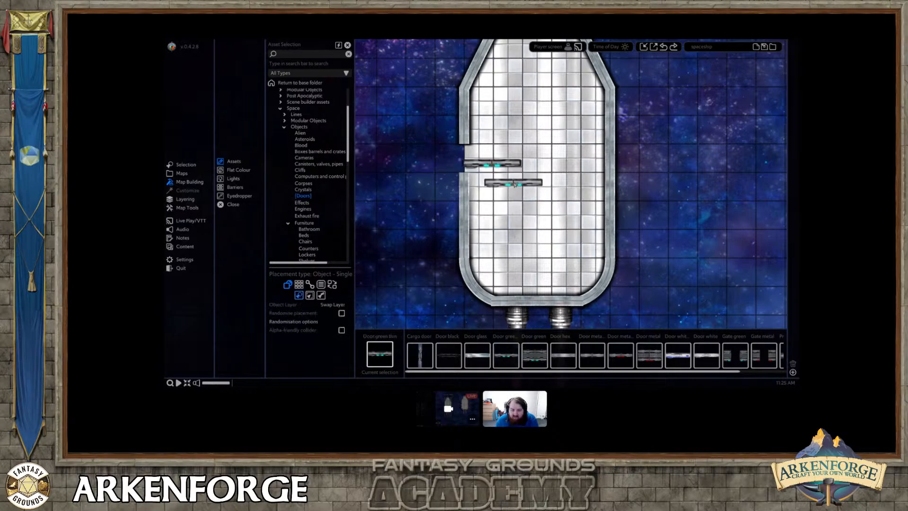
pyautogui.click(492, 164)
pyautogui.moveTo(491, 151); pyautogui.dragTo(465, 194)
pyautogui.click(466, 187)
pyautogui.rightClick(463, 179)
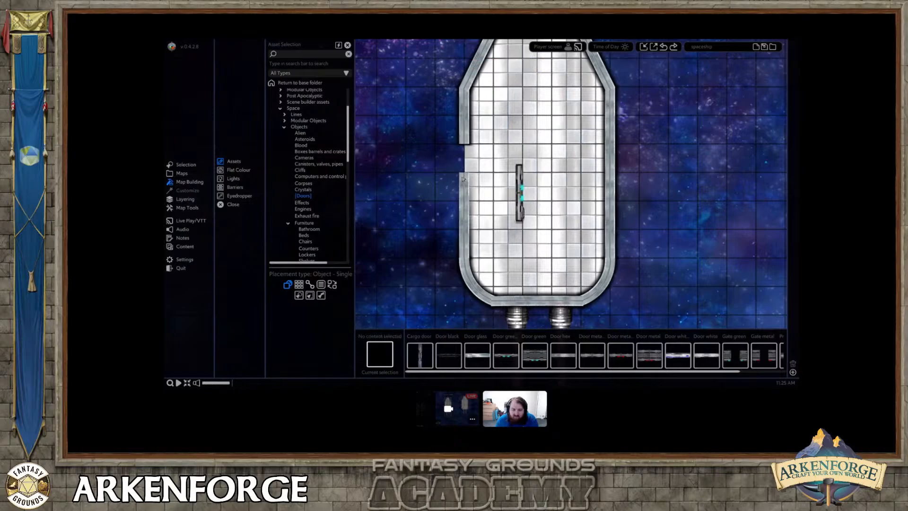
# Ungroup the ship and shorten the wall below the side opening by two small grid squares to widen the gap.
pyautogui.click(462, 179)
pyautogui.click(505, 66)
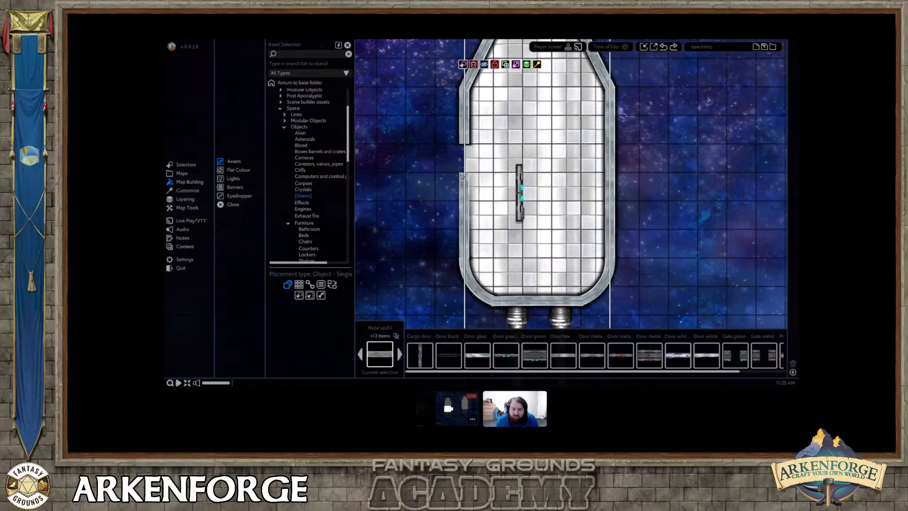
pyautogui.click(463, 176)
pyautogui.moveTo(463, 172); pyautogui.dragTo(465, 201)
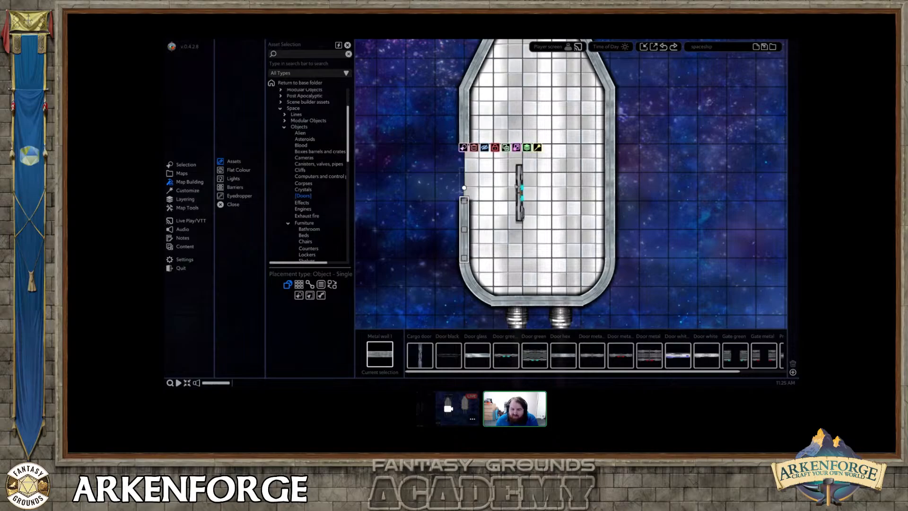
# Move the thin green door into the side wall opening and adjust its size to fit between the wall ends.
pyautogui.click(518, 187)
pyautogui.moveTo(518, 187); pyautogui.dragTo(467, 166)
pyautogui.scroll(4, 477, 189)
pyautogui.scroll(4, 476, 191)
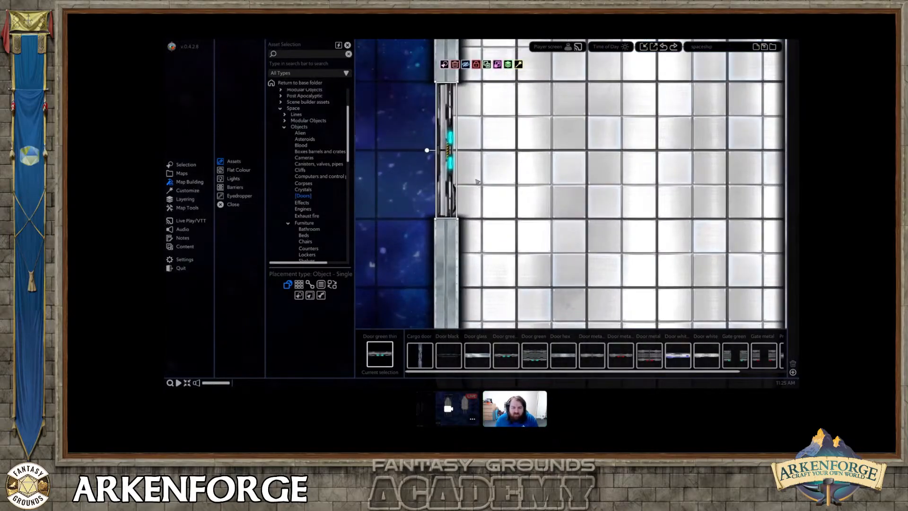
pyautogui.moveTo(477, 189); pyautogui.dragTo(568, 231, button='middle')
pyautogui.moveTo(525, 124); pyautogui.dragTo(525, 123)
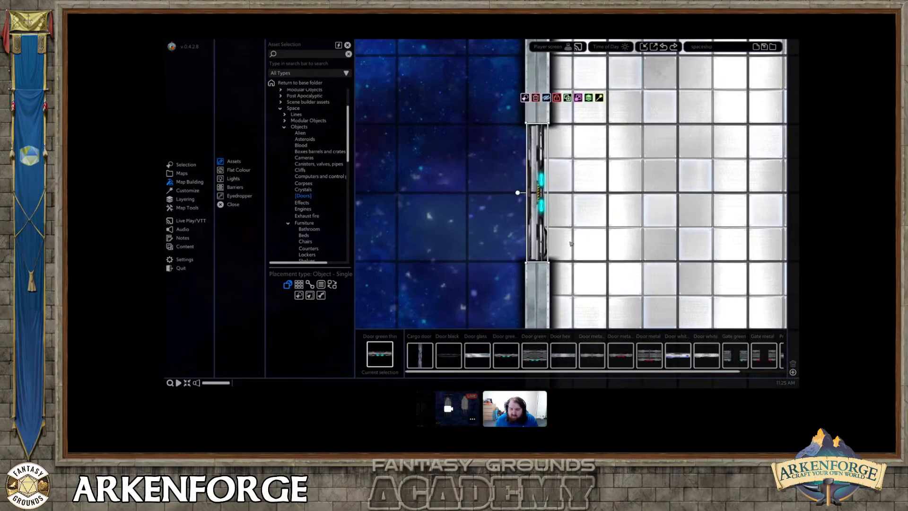
pyautogui.click(575, 240)
# Flip the thin green door vertically so its lit side faces out of the ship.
pyautogui.scroll(-3, 516, 229)
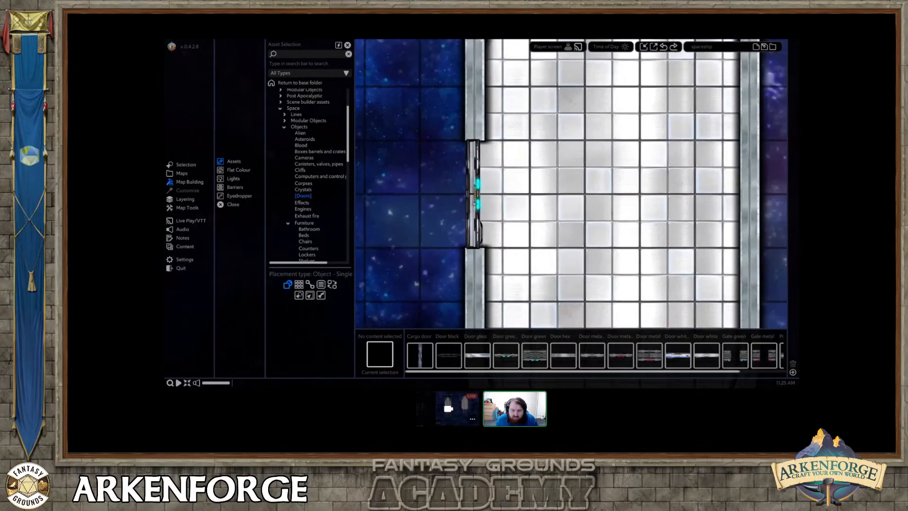
pyautogui.click(480, 198)
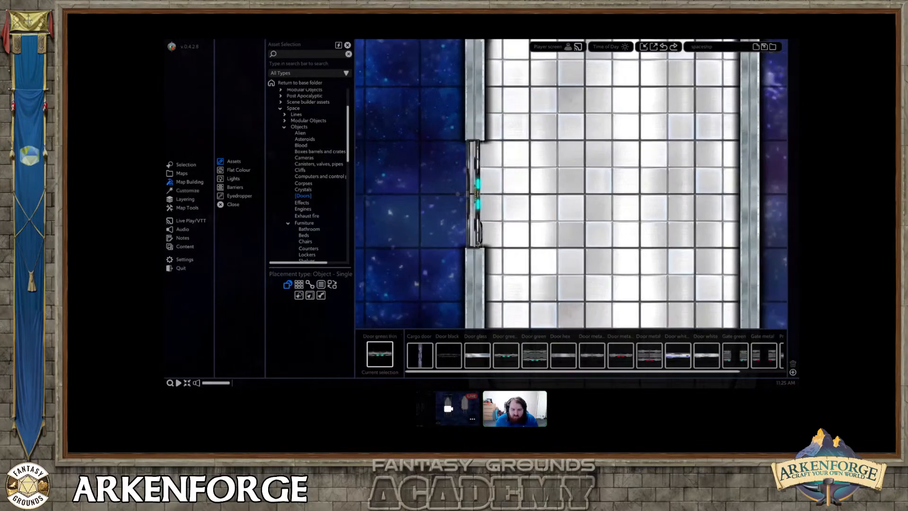
pyautogui.click(518, 114)
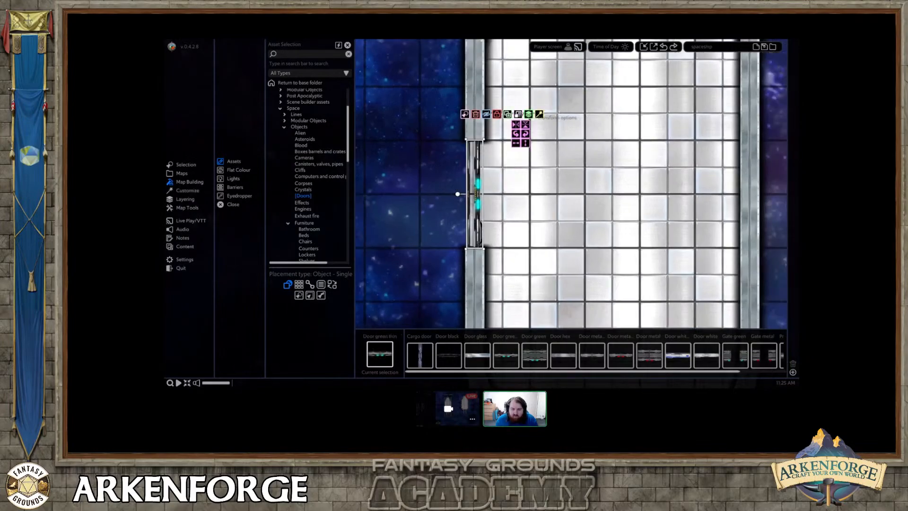
pyautogui.click(526, 128)
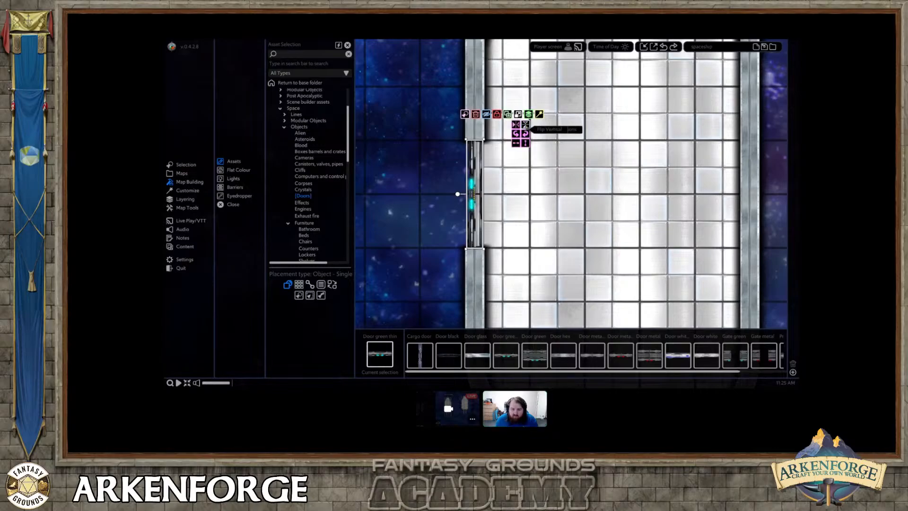
# Nudge the thin green door slightly outward in the hull opening.
pyautogui.moveTo(549, 273); pyautogui.dragTo(512, 217, button='right')
pyautogui.scroll(-2, 493, 250)
pyautogui.scroll(-4, 492, 250)
pyautogui.scroll(1, 511, 217)
pyautogui.scroll(3, 512, 217)
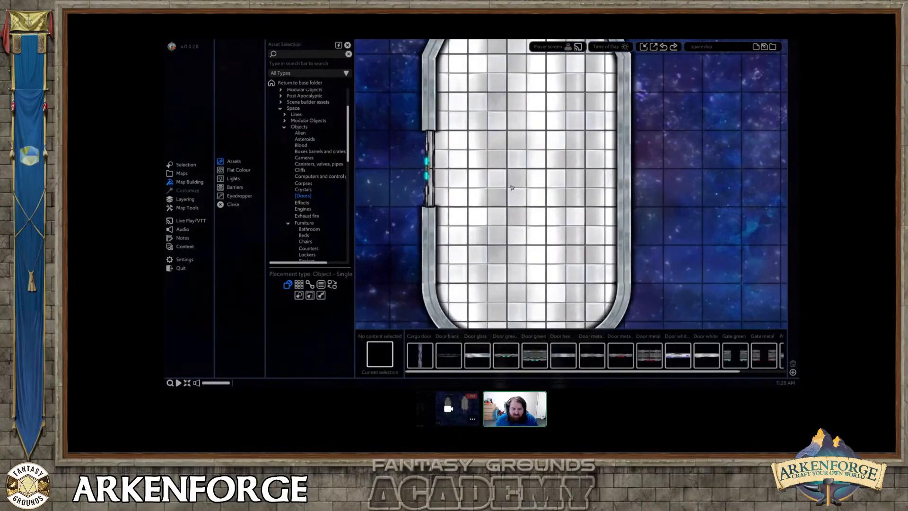
pyautogui.click(432, 183)
pyautogui.moveTo(431, 183); pyautogui.dragTo(428, 183)
pyautogui.click(478, 216)
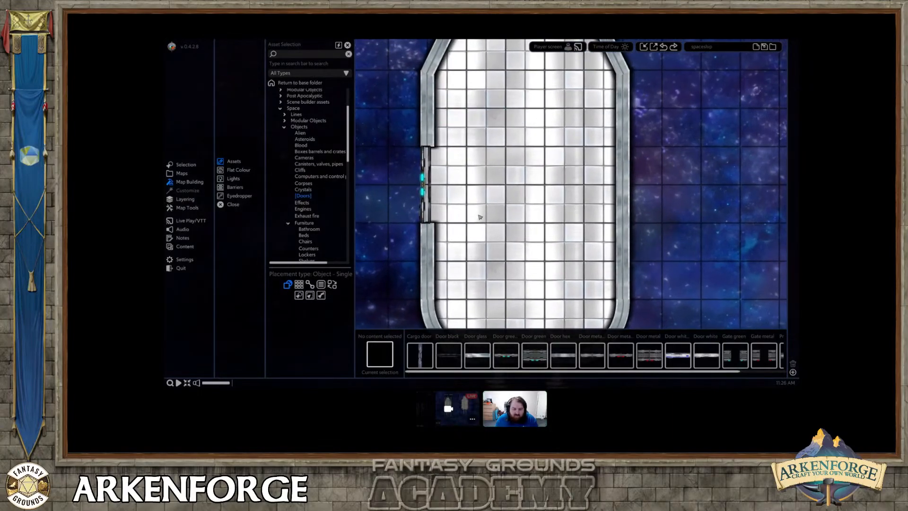
# Browse the asset library to the Alien Wildlife tokens in The Planet Hoppers collection.
pyautogui.moveTo(475, 204); pyautogui.dragTo(502, 207, button='right')
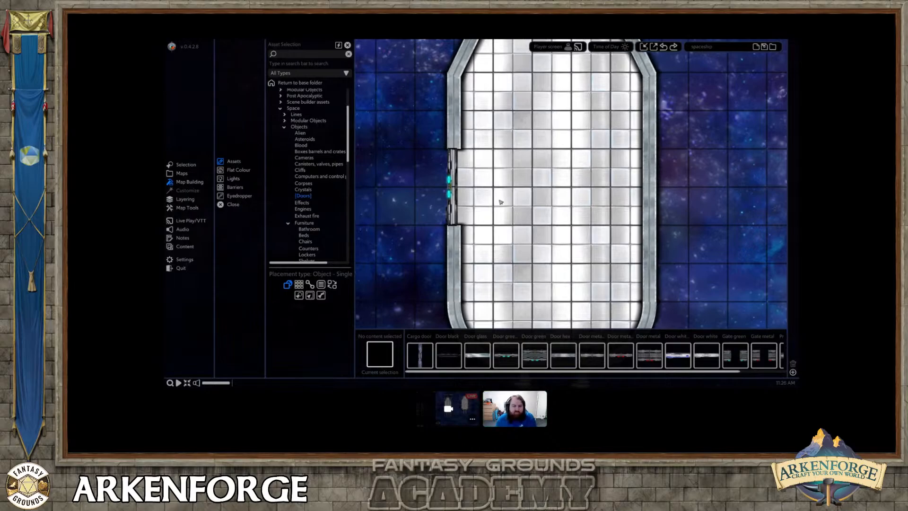
pyautogui.scroll(-1, 501, 200)
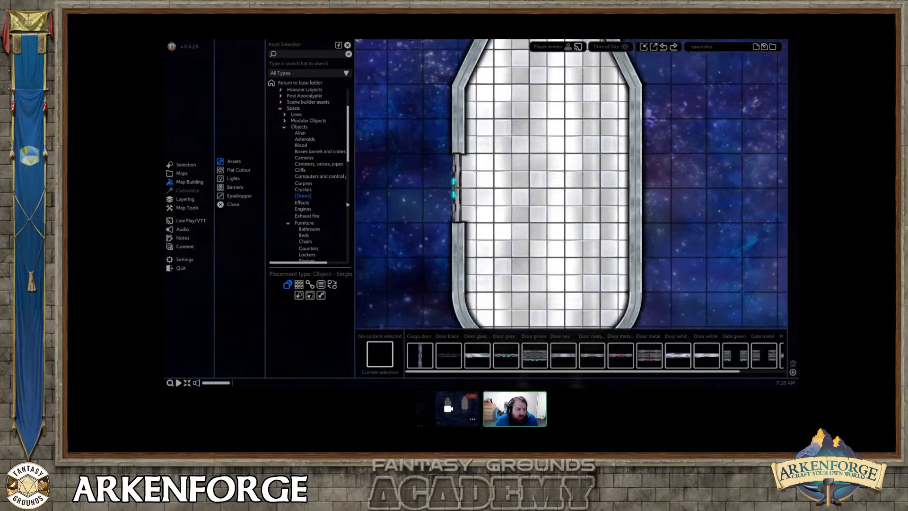
pyautogui.click(188, 208)
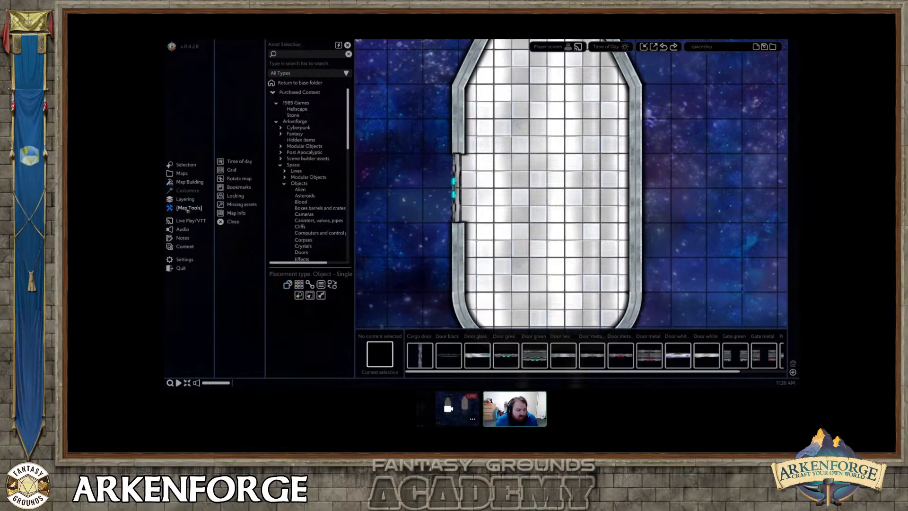
pyautogui.click(183, 220)
pyautogui.click(201, 183)
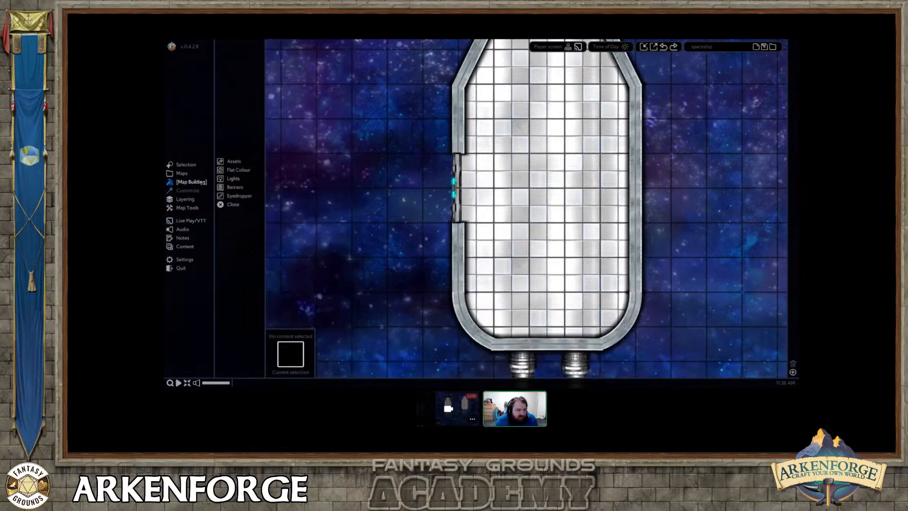
pyautogui.click(233, 162)
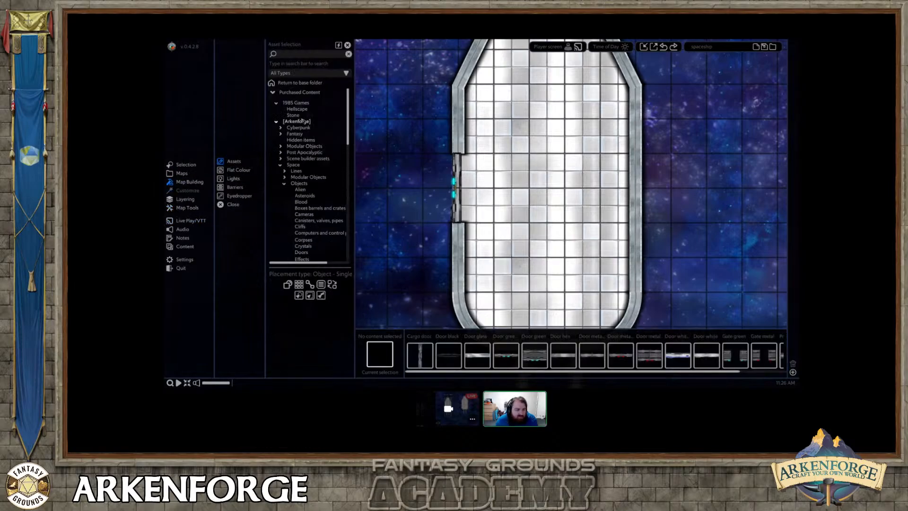
pyautogui.click(294, 165)
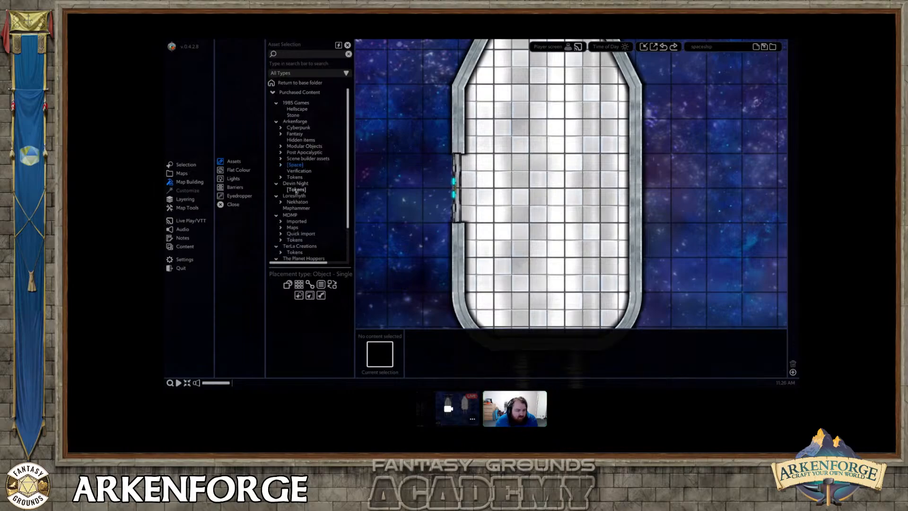
pyautogui.scroll(-3, 297, 204)
pyautogui.scroll(-1, 299, 215)
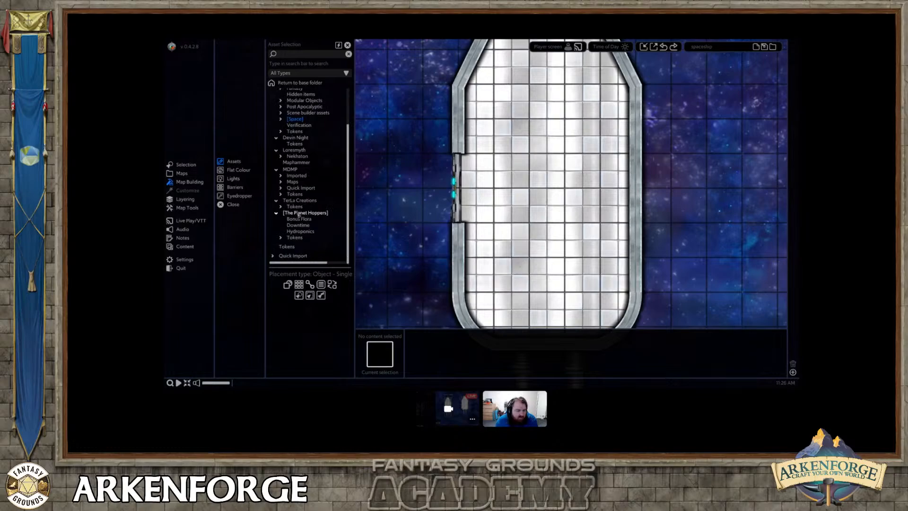
pyautogui.click(300, 238)
pyautogui.click(307, 244)
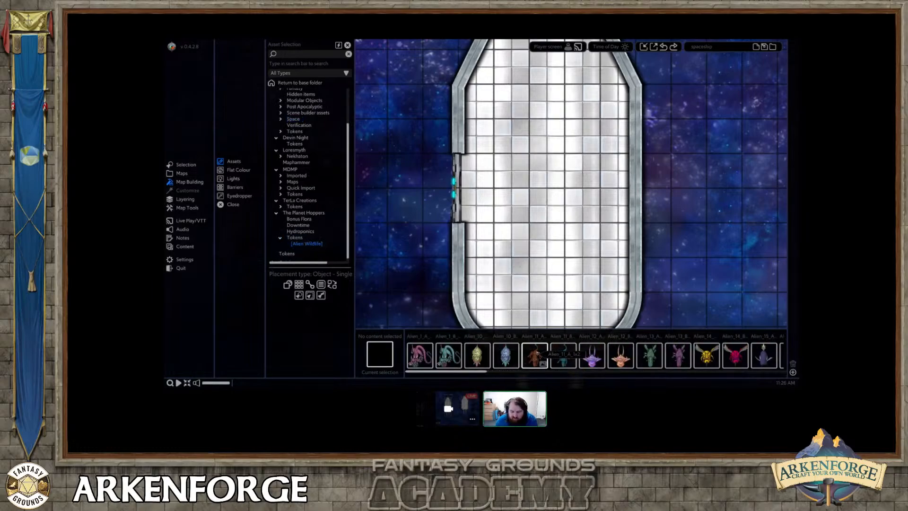
# Place the pink winged Alien_14_B and the beetle-like Alien_18_A on opposite sides of the ship's interior, forward of the side door.
pyautogui.scroll(-4, 548, 355)
pyautogui.moveTo(619, 356); pyautogui.dragTo(585, 109)
pyautogui.scroll(-1, 683, 362)
pyautogui.scroll(-5, 683, 361)
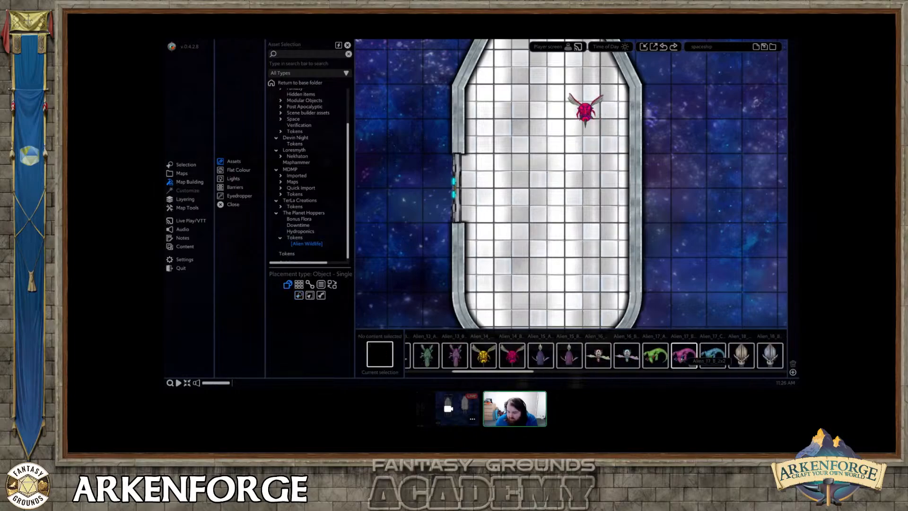
pyautogui.moveTo(699, 354); pyautogui.dragTo(478, 244)
pyautogui.rightClick(577, 233)
pyautogui.click(518, 220)
pyautogui.moveTo(515, 221); pyautogui.dragTo(485, 113)
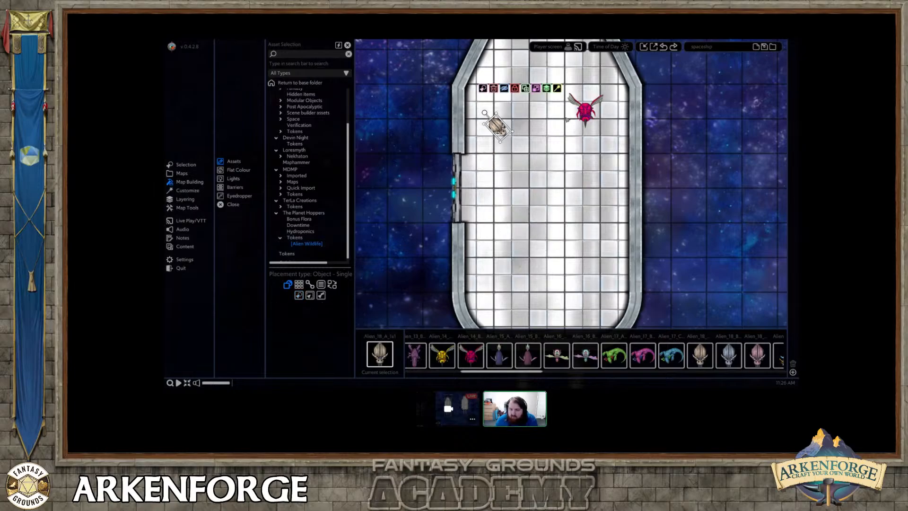
# Convert the beetle-like alien to a note/token and add a stat block named "asdas" to its note.
pyautogui.rightClick(497, 128)
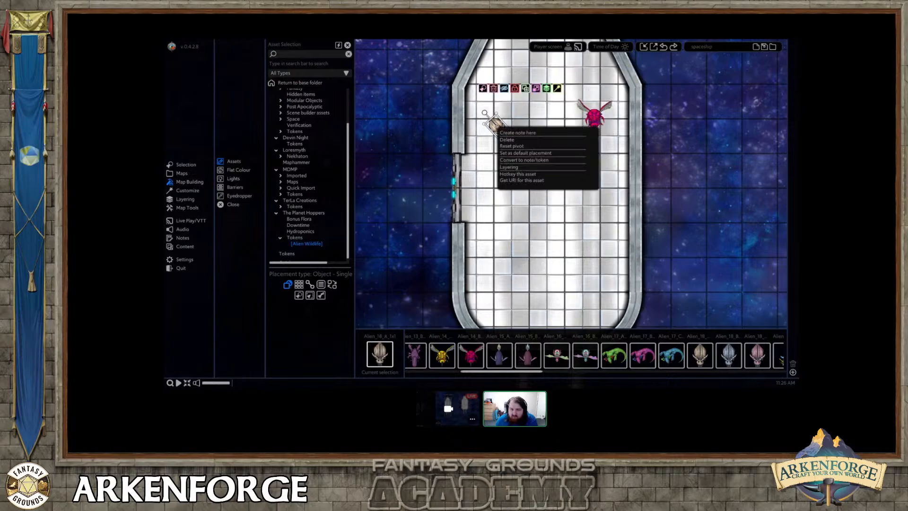
pyautogui.moveTo(510, 133)
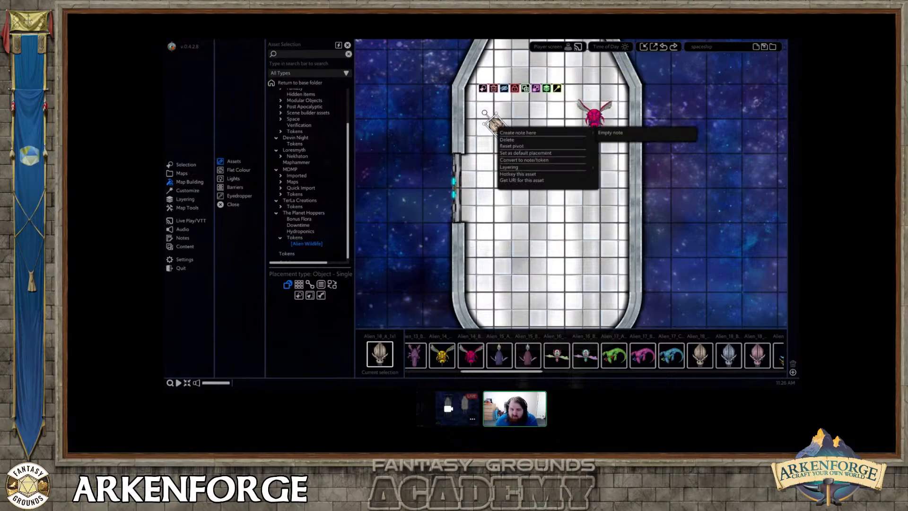
pyautogui.click(531, 160)
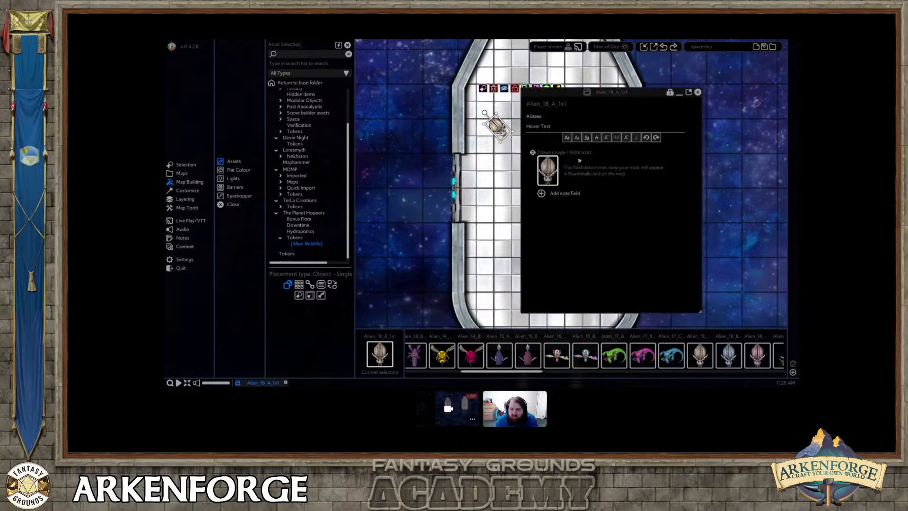
pyautogui.click(564, 193)
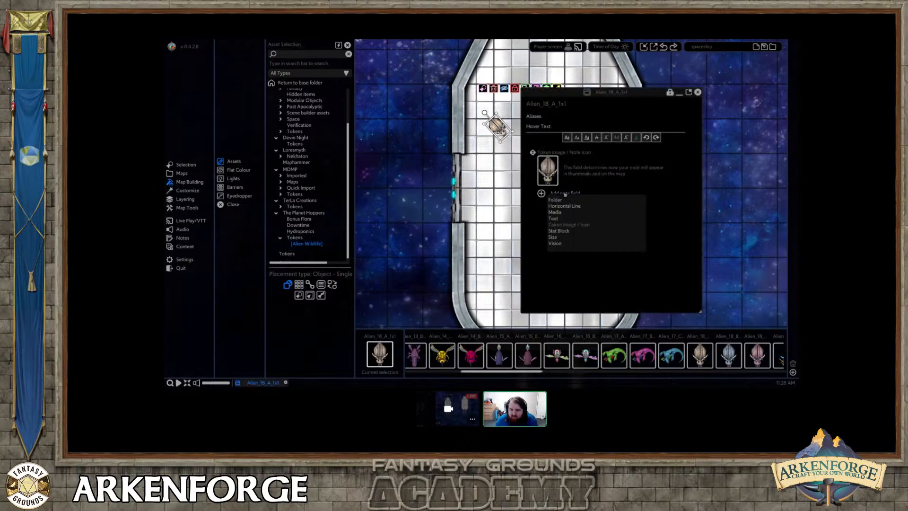
pyautogui.click(560, 231)
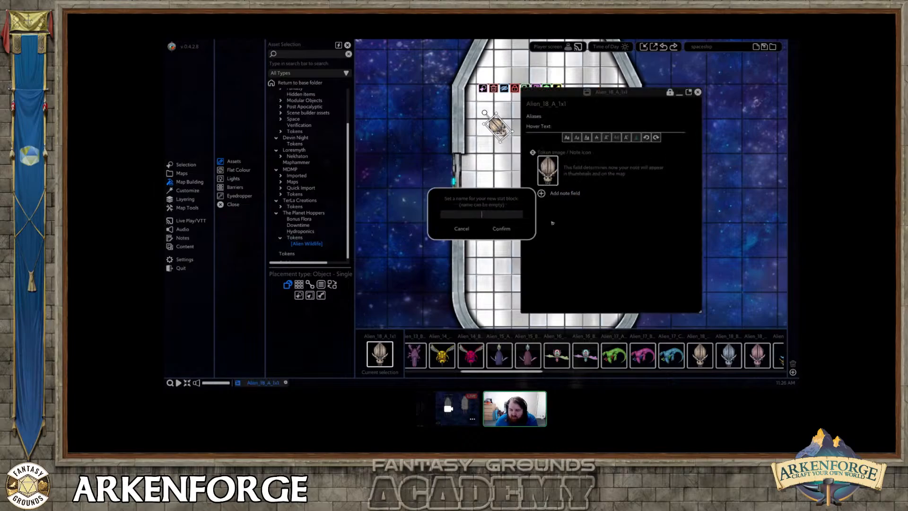
pyautogui.click(501, 230)
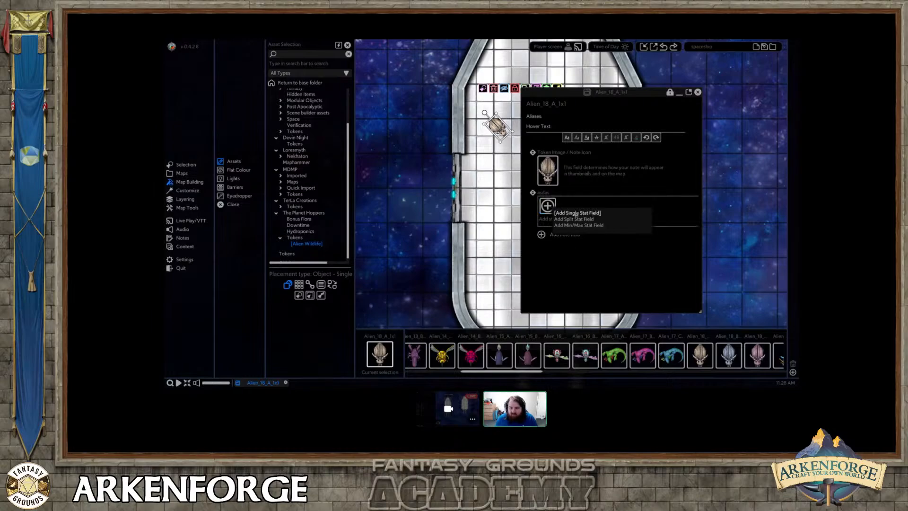
# Add a min/max stat named "h" to the stat block, show it on the token and close the note.
pyautogui.click(577, 226)
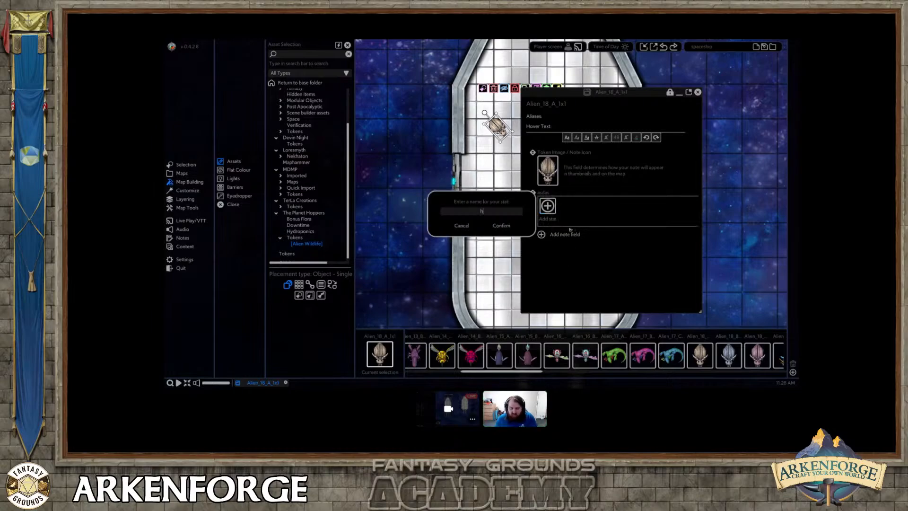
pyautogui.write('h')
pyautogui.press('Return')
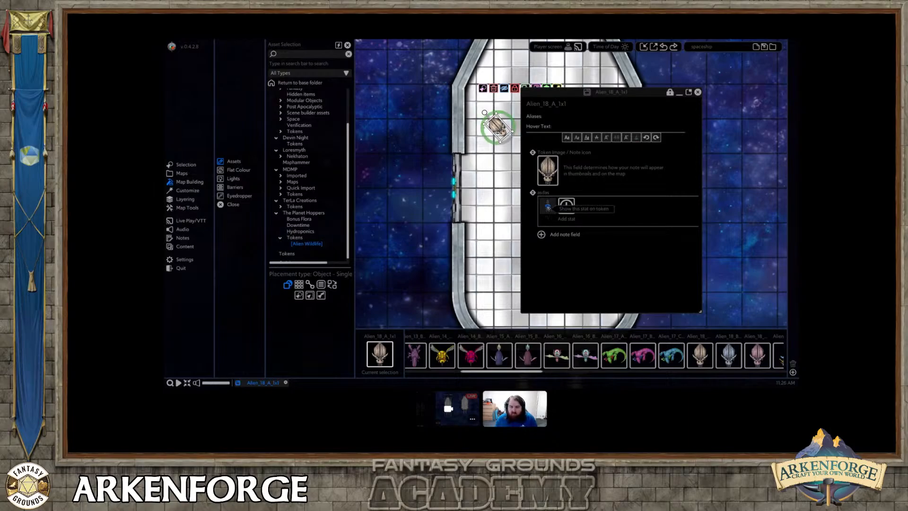
pyautogui.click(697, 92)
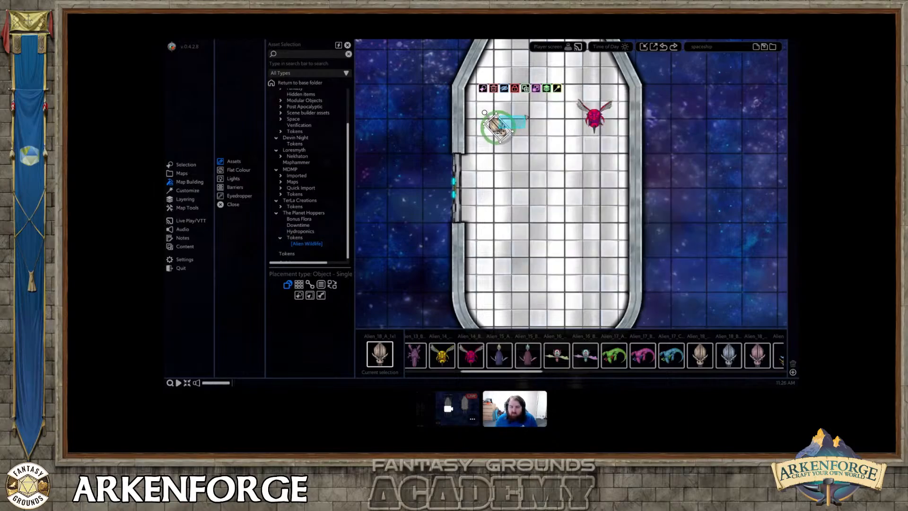
# Move the beetle-like alien token across the ship to just below the pink winged alien.
pyautogui.moveTo(526, 117)
pyautogui.mouseDown()
pyautogui.moveTo(499, 128)
pyautogui.moveTo(524, 113)
pyautogui.moveTo(513, 108)
pyautogui.mouseUp()
pyautogui.click(499, 127)
pyautogui.moveTo(524, 148); pyautogui.dragTo(535, 169, button='middle')
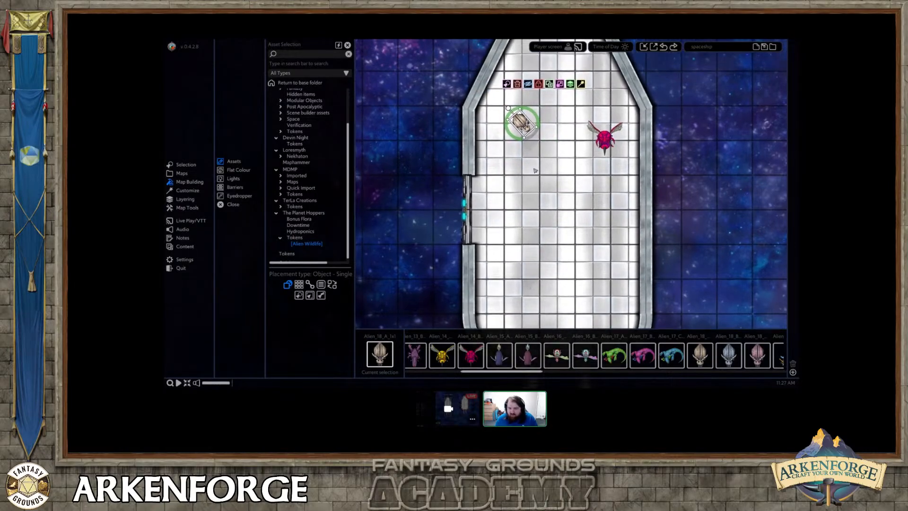
pyautogui.moveTo(518, 119); pyautogui.dragTo(607, 180)
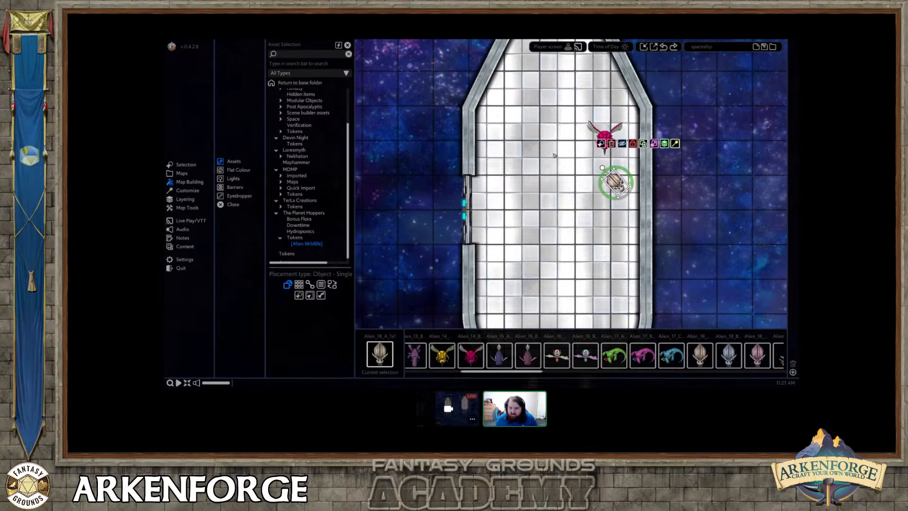
pyautogui.moveTo(554, 156); pyautogui.dragTo(546, 195, button='middle')
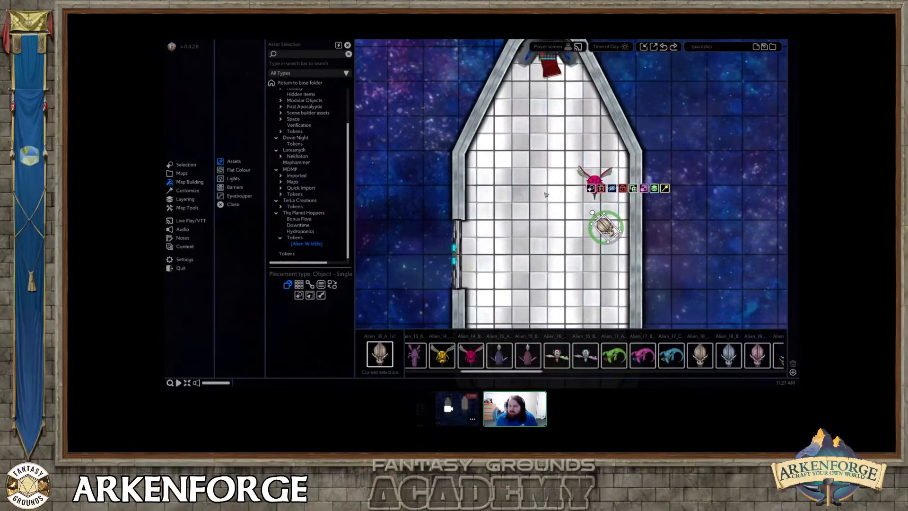
pyautogui.click(526, 170)
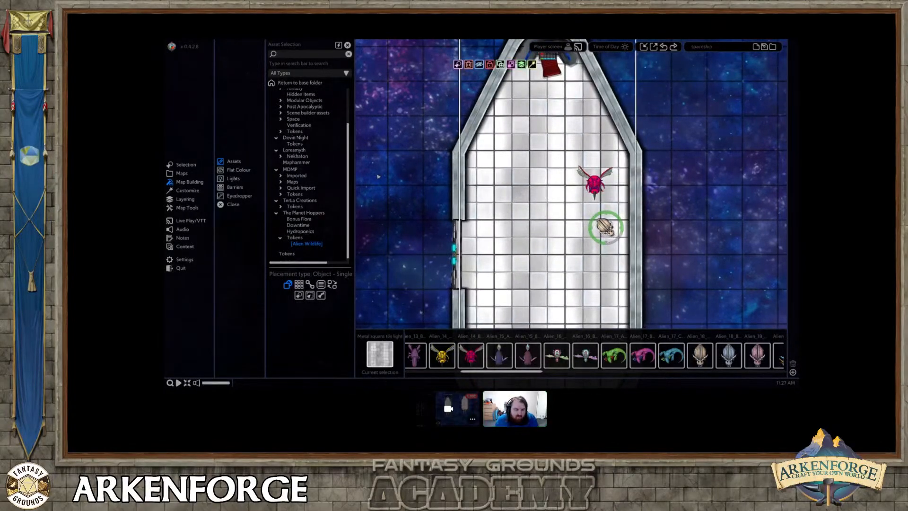
pyautogui.moveTo(501, 182); pyautogui.dragTo(472, 194, button='middle')
pyautogui.rightClick(487, 183)
pyautogui.scroll(2, 460, 197)
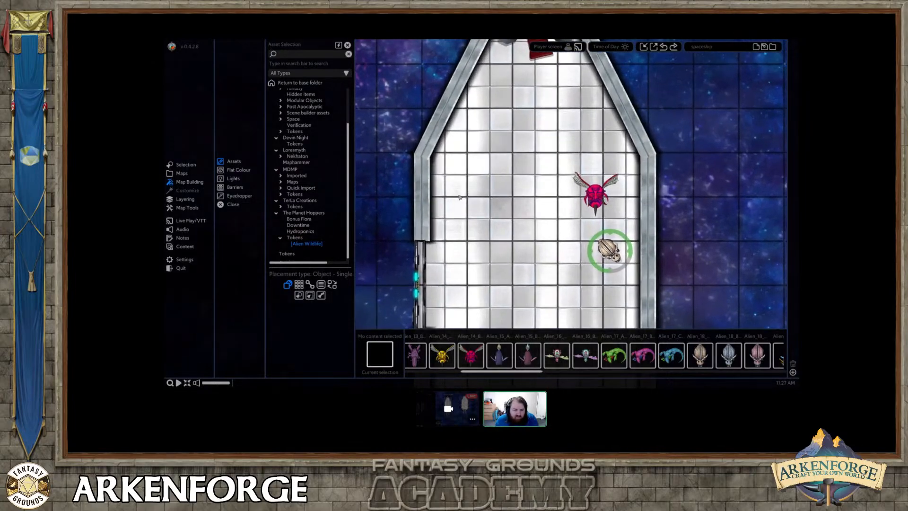
pyautogui.scroll(-1, 459, 198)
# Move the pink winged alien below the beetle token, rotate it about a quarter turn clockwise, and shift the beetle slightly closer to it.
pyautogui.click(563, 209)
pyautogui.moveTo(563, 210); pyautogui.dragTo(563, 187, button='middle')
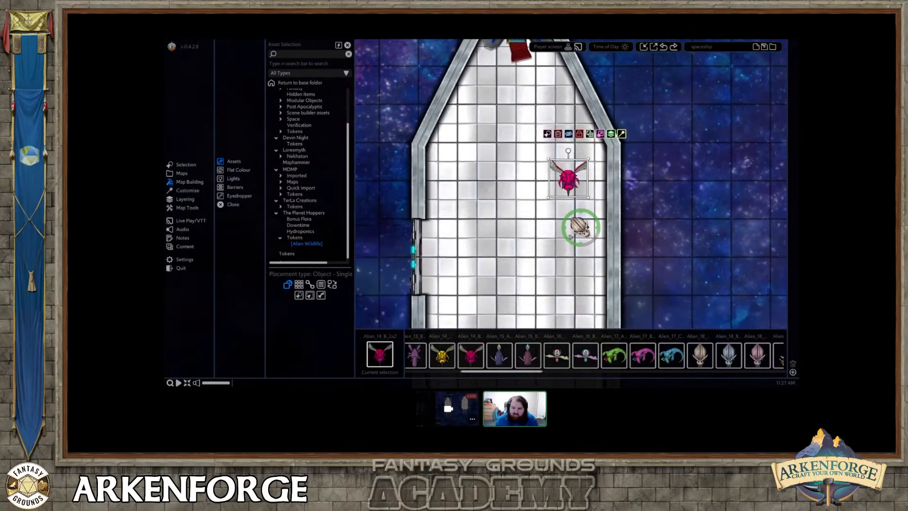
pyautogui.moveTo(563, 187); pyautogui.dragTo(576, 285)
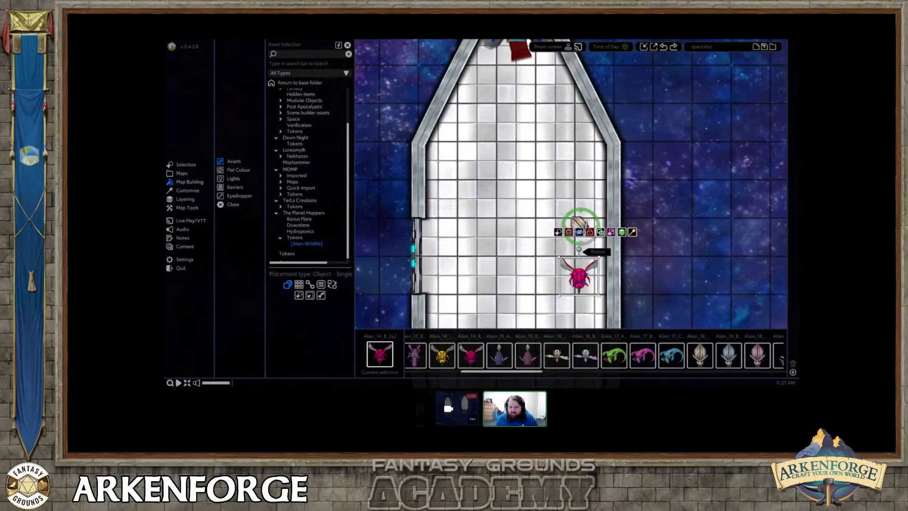
pyautogui.moveTo(579, 248); pyautogui.dragTo(607, 273)
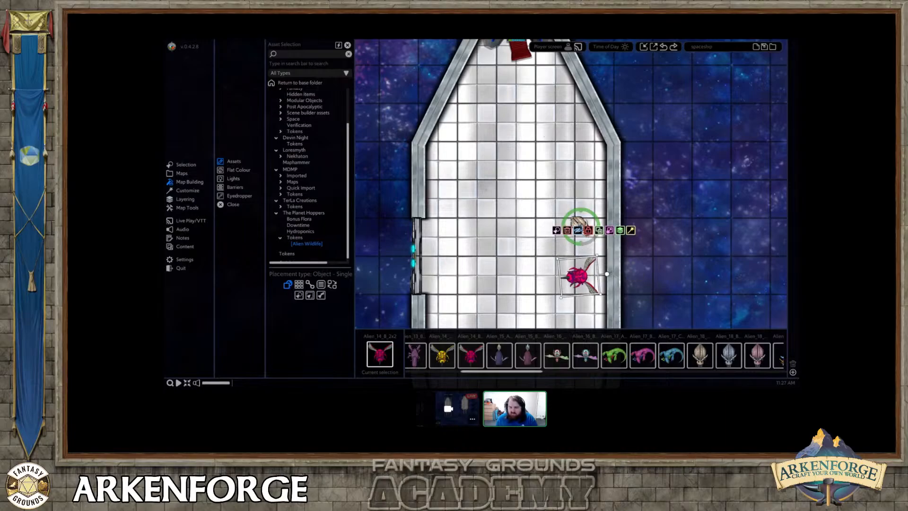
pyautogui.moveTo(575, 219); pyautogui.dragTo(568, 230)
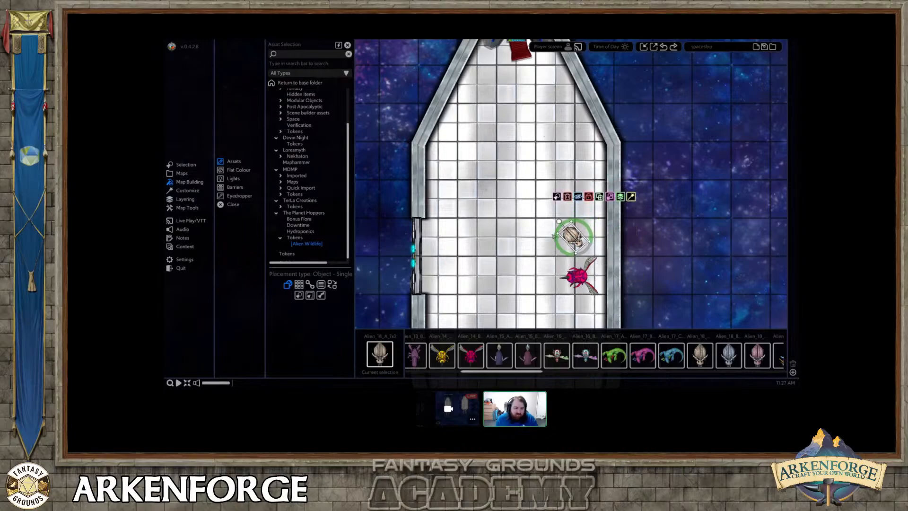
pyautogui.moveTo(524, 151)
pyautogui.mouseDown(button='middle')
pyautogui.moveTo(534, 147)
pyautogui.moveTo(537, 157)
pyautogui.mouseUp(button='middle')
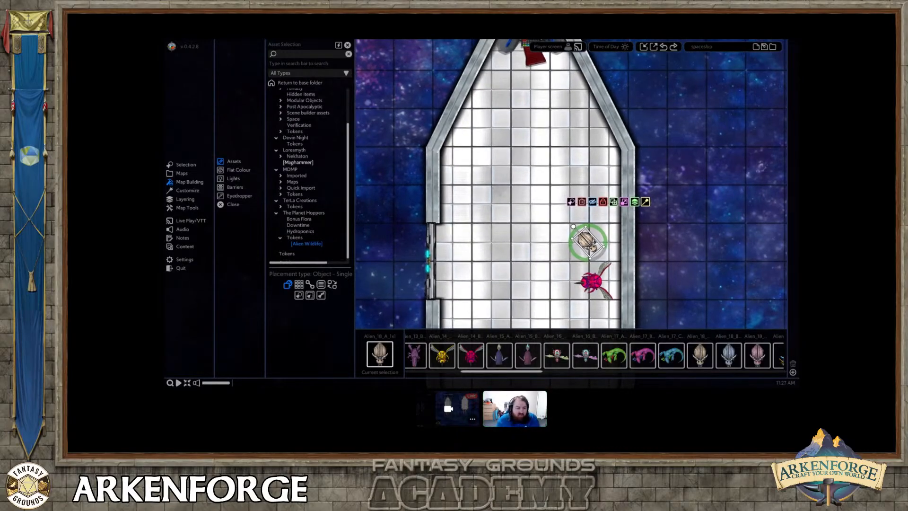
# Place the green-lit black control panel from the Space computers and controls assets against the ship's rear wall.
pyautogui.scroll(3, 309, 199)
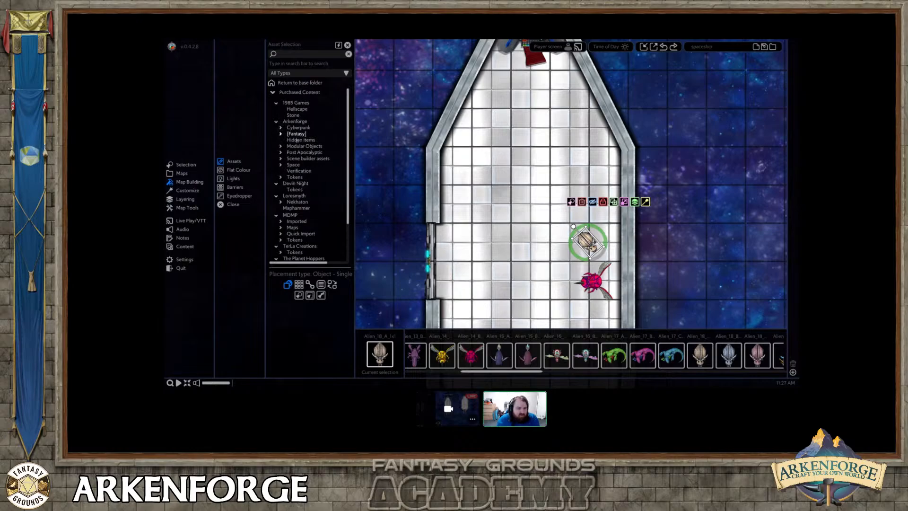
pyautogui.click(295, 165)
pyautogui.scroll(-7, 314, 201)
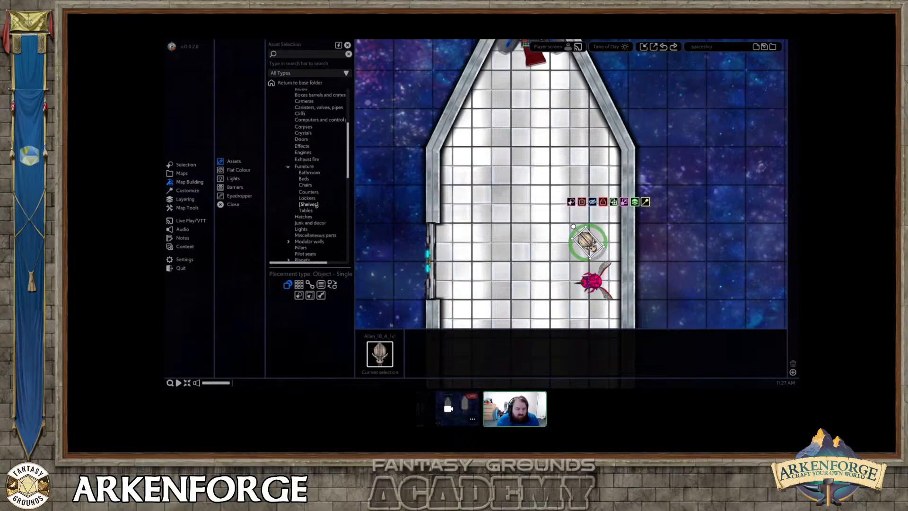
pyautogui.click(307, 185)
pyautogui.moveTo(508, 267); pyautogui.dragTo(490, 115, button='middle')
pyautogui.scroll(4, 316, 189)
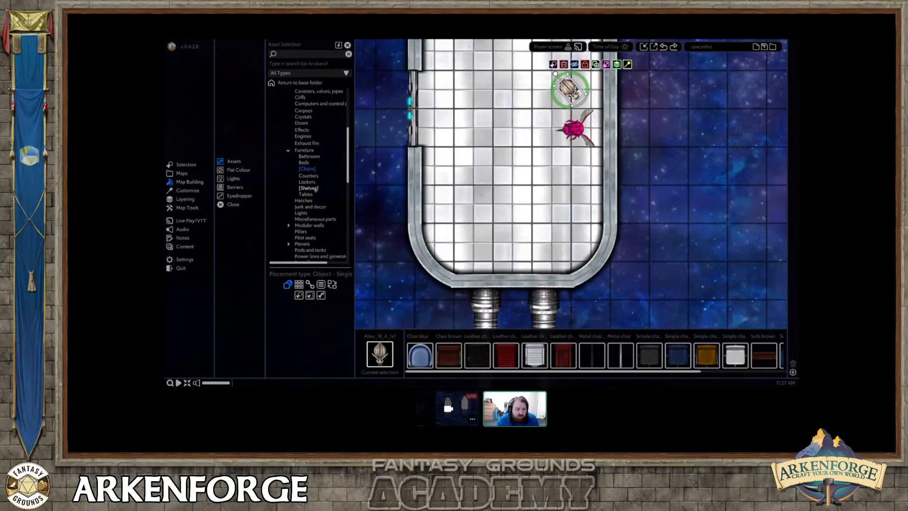
pyautogui.click(319, 168)
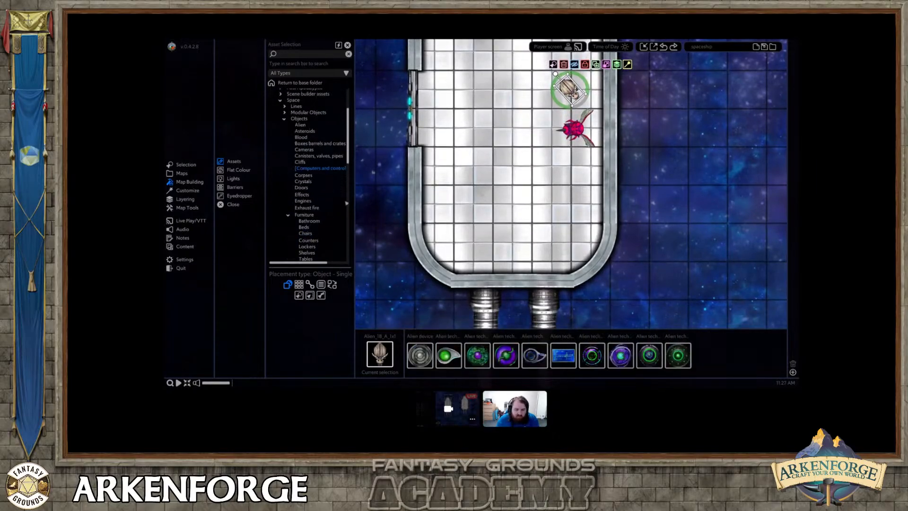
pyautogui.scroll(-2, 509, 352)
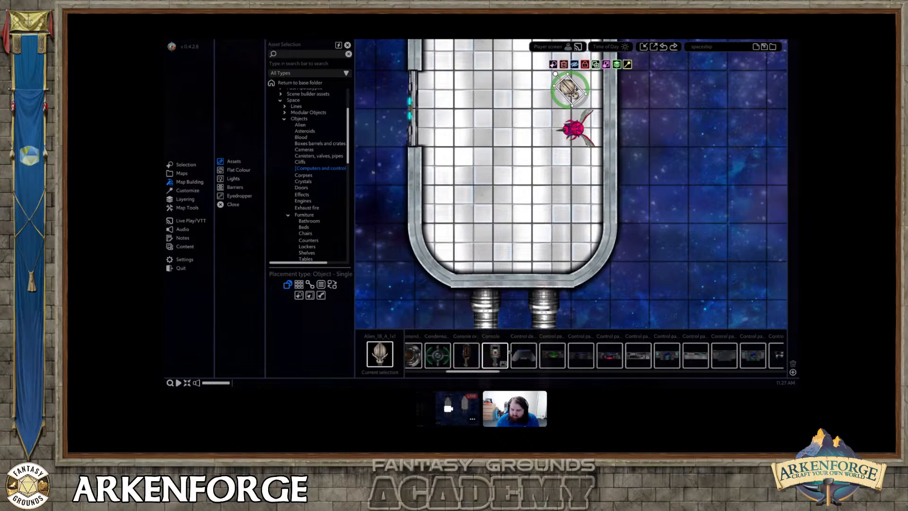
pyautogui.click(552, 355)
pyautogui.click(528, 270)
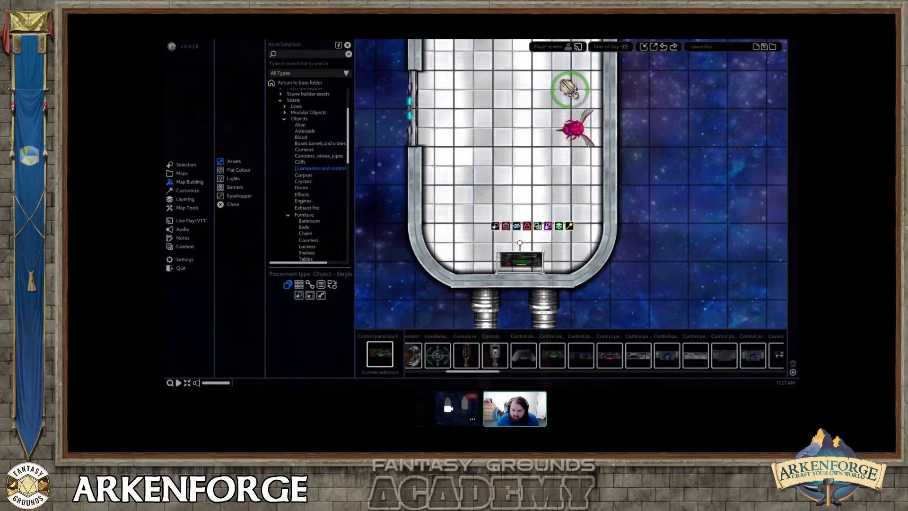
# Replace the green-lit control panel with the red-lit black control panel, turned around and enlarged against the ship's rear wall.
pyautogui.press('Delete')
pyautogui.click(610, 355)
pyautogui.click(518, 264)
pyautogui.rightClick(543, 264)
pyautogui.click(522, 263)
pyautogui.press('r')
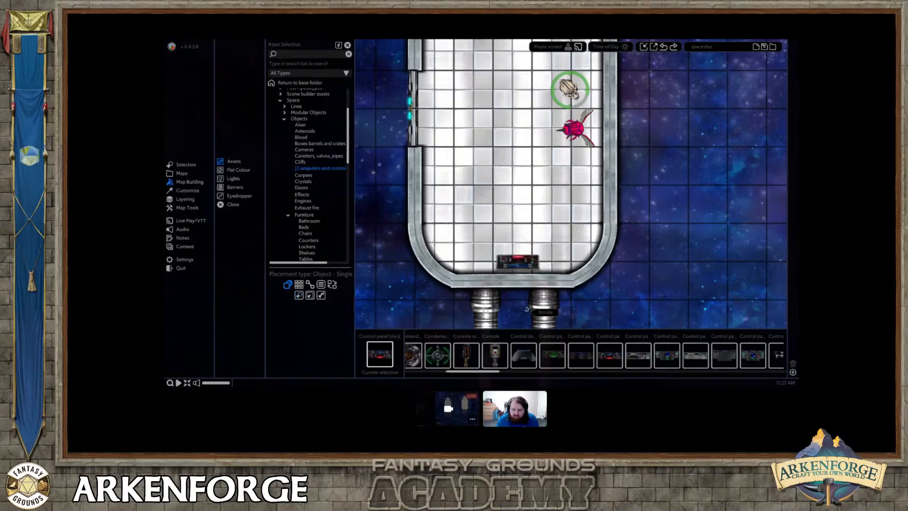
pyautogui.click(539, 282)
pyautogui.moveTo(540, 270)
pyautogui.mouseDown()
pyautogui.moveTo(557, 275)
pyautogui.moveTo(541, 273)
pyautogui.mouseUp()
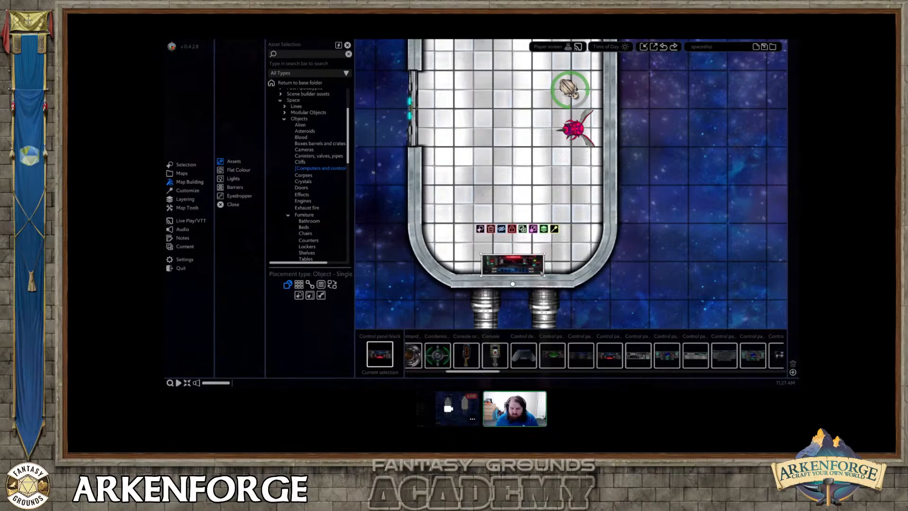
pyautogui.rightClick(560, 267)
# Copy the metal side wall below the airlock and turn the copy horizontally to form an interior wall starting from that side.
pyautogui.moveTo(556, 266); pyautogui.dragTo(547, 212, button='middle')
pyautogui.moveTo(517, 159); pyautogui.dragTo(517, 188, button='middle')
pyautogui.click(423, 193)
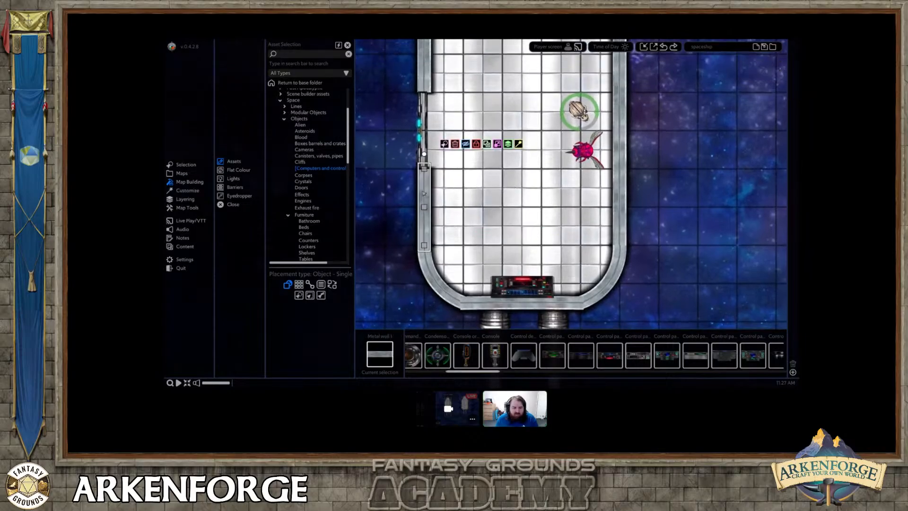
pyautogui.moveTo(424, 193); pyautogui.dragTo(489, 186)
pyautogui.moveTo(486, 148); pyautogui.dragTo(504, 177)
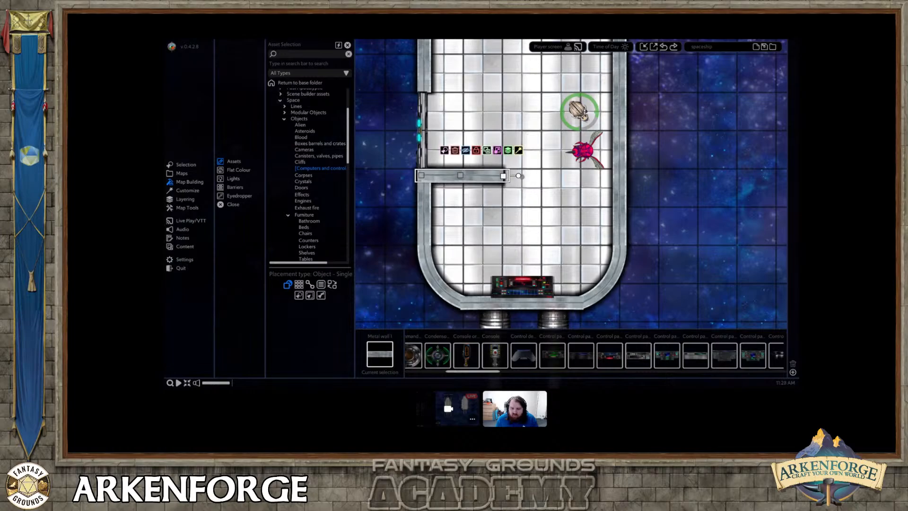
# Duplicate the interior metal wall to the opposite side of the ship and line both pieces up, leaving a doorway gap between them.
pyautogui.moveTo(554, 152); pyautogui.dragTo(541, 195, button='middle')
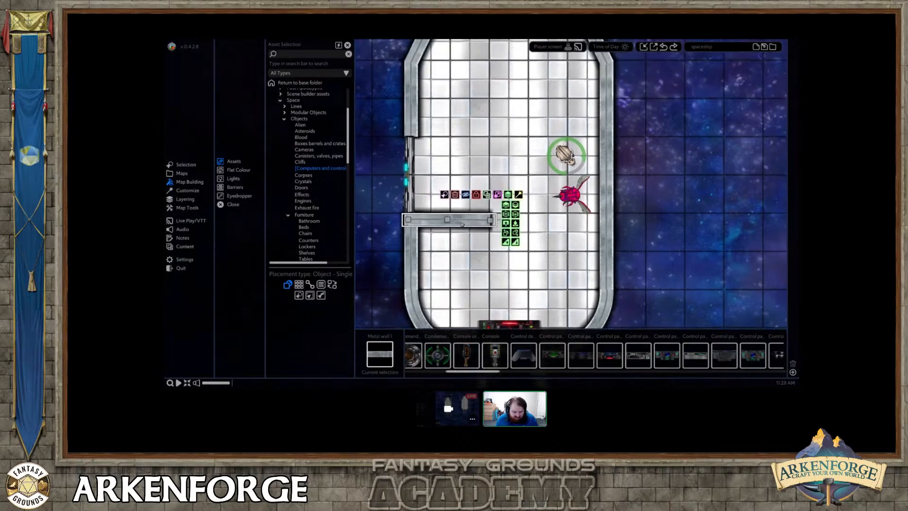
pyautogui.moveTo(460, 223); pyautogui.dragTo(605, 217)
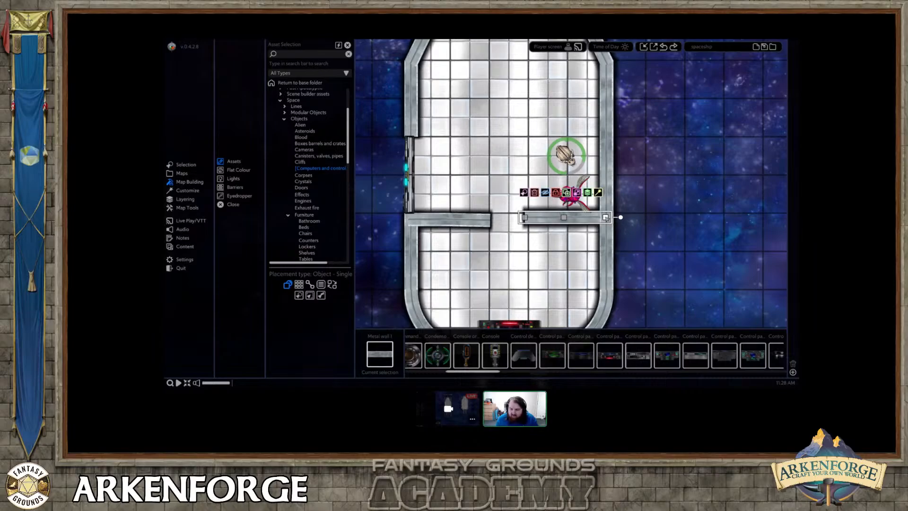
pyautogui.click(477, 218)
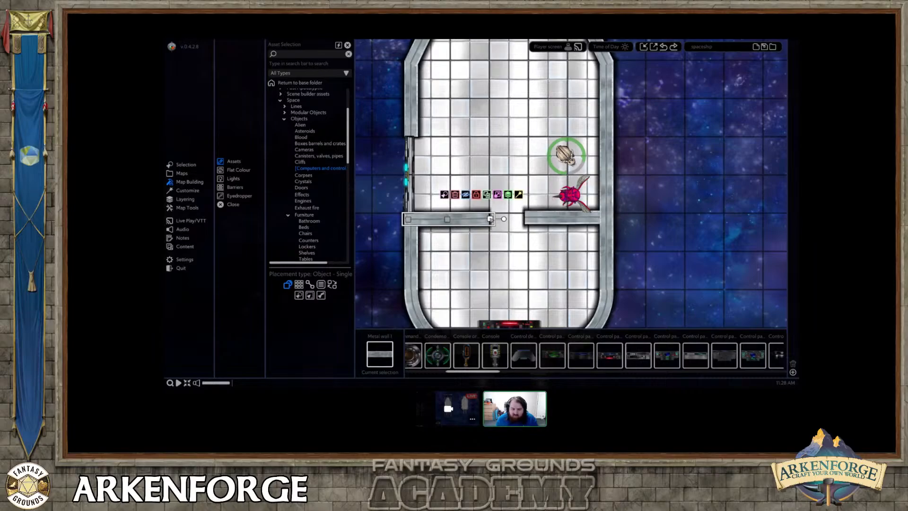
pyautogui.moveTo(563, 219); pyautogui.dragTo(567, 220)
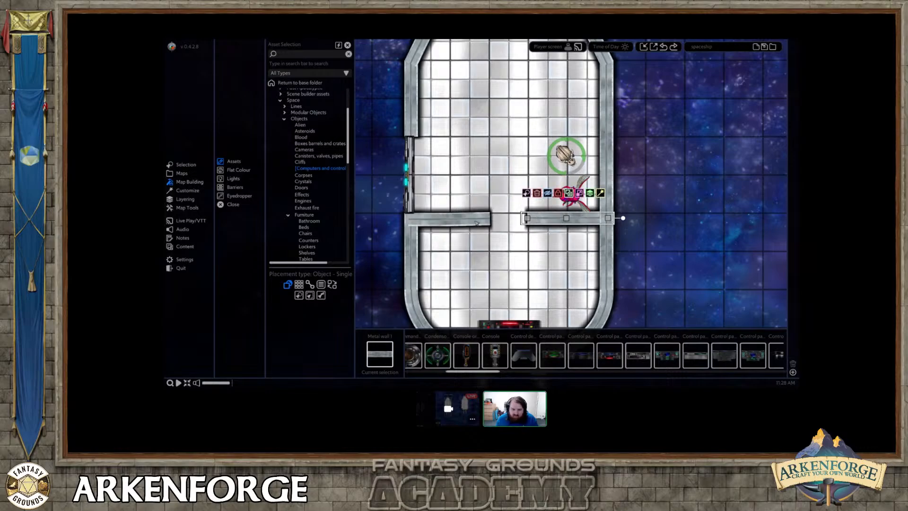
pyautogui.click(450, 222)
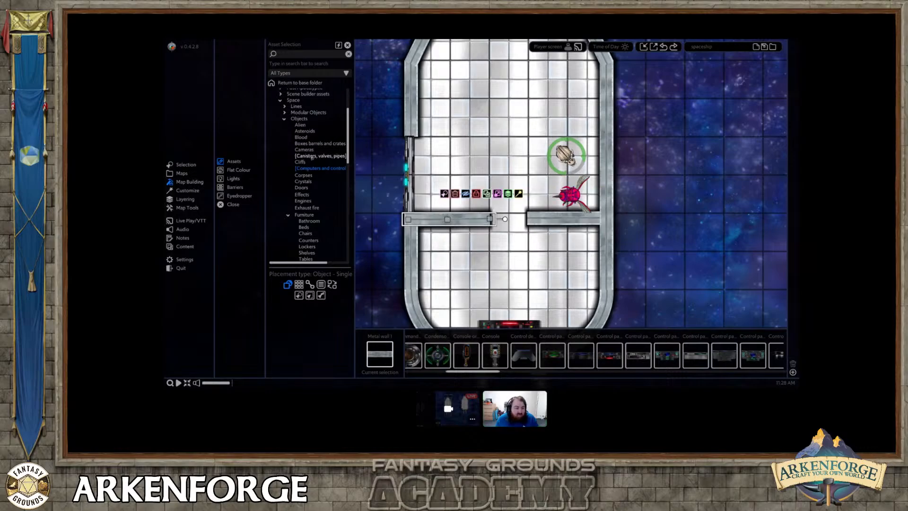
# Place the glass door from the Space Doors assets in the gap between the two interior walls.
pyautogui.scroll(-2, 303, 174)
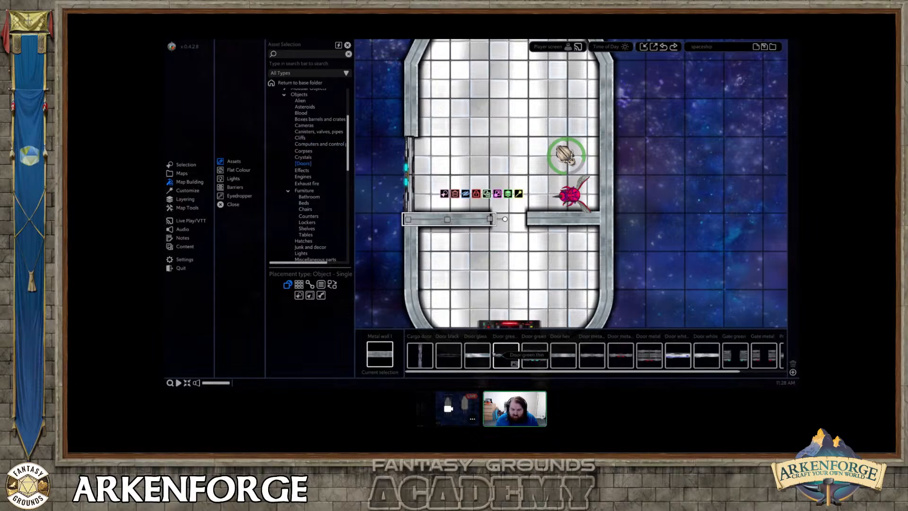
pyautogui.click(479, 354)
pyautogui.click(509, 218)
pyautogui.rightClick(537, 259)
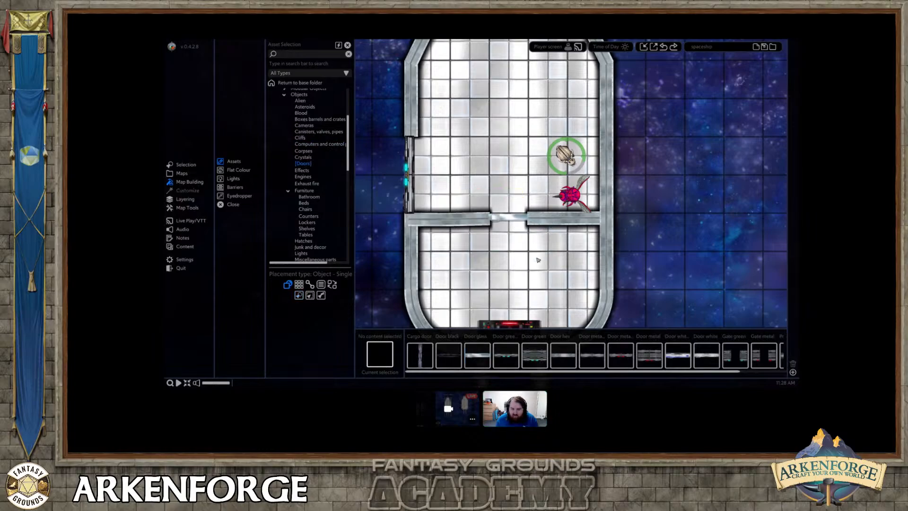
# Browse the Space Alien object assets for something to place in the ship.
pyautogui.moveTo(471, 185); pyautogui.dragTo(452, 223, button='middle')
pyautogui.scroll(2, 300, 161)
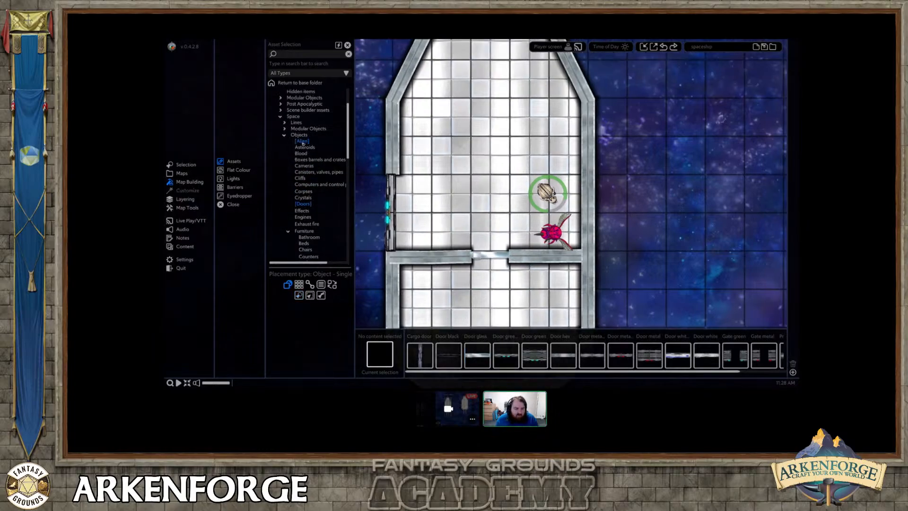
pyautogui.click(302, 141)
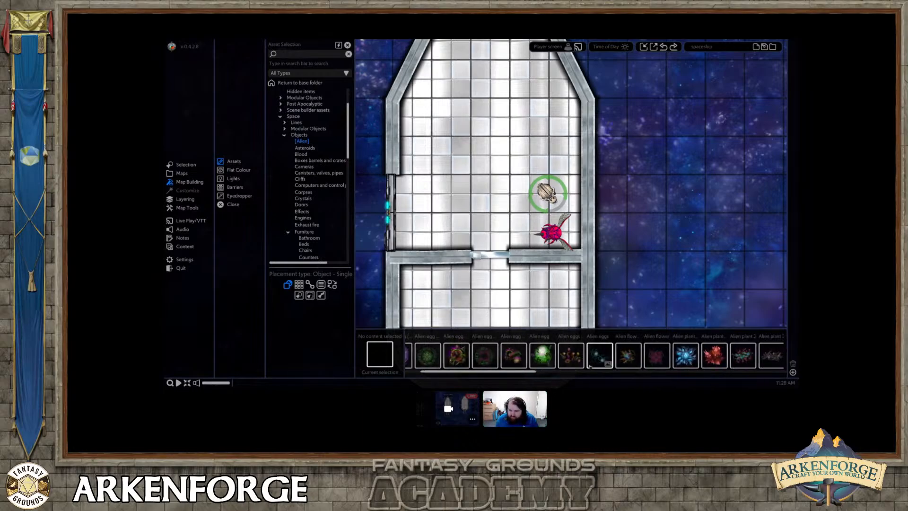
pyautogui.scroll(-5, 590, 366)
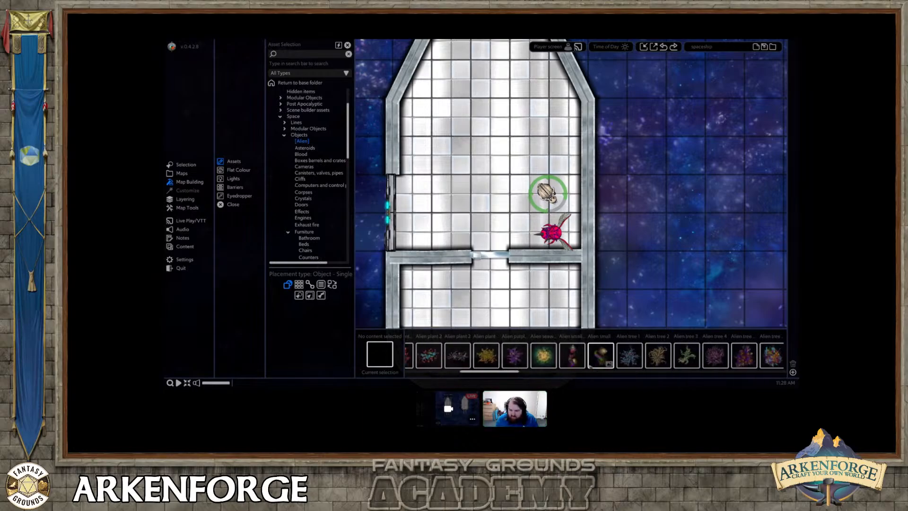
pyautogui.scroll(-3, 590, 366)
pyautogui.moveTo(531, 369); pyautogui.dragTo(569, 374)
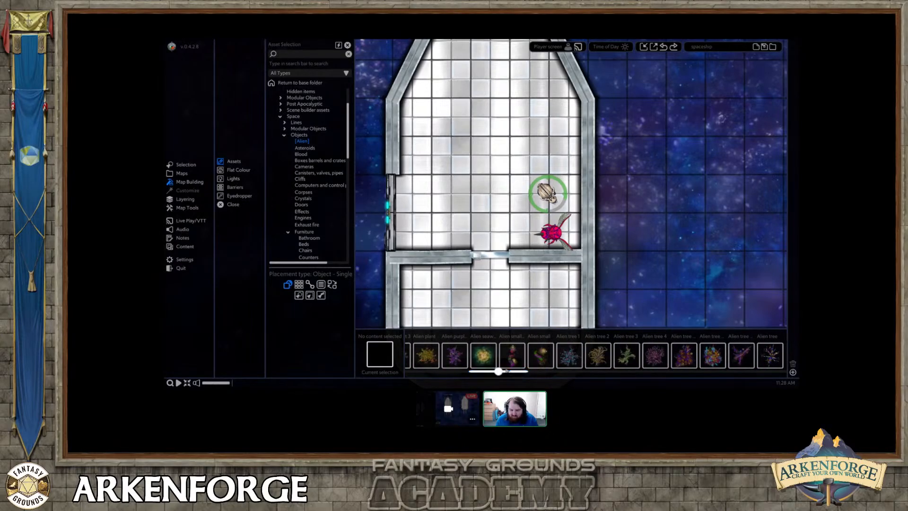
pyautogui.moveTo(502, 296); pyautogui.dragTo(512, 268, button='middle')
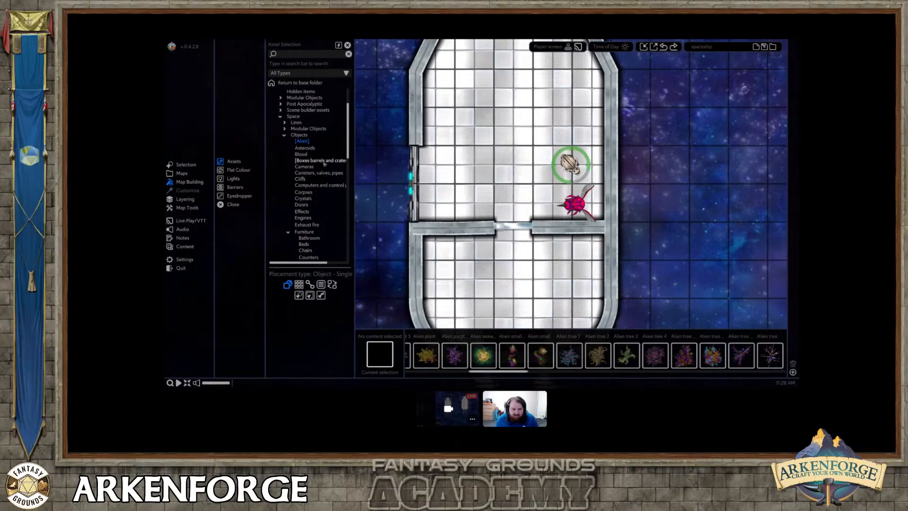
# Place a Gas cylinder pile from the canisters assets in the rear room's corner below the interior wall, flipped and enlarged.
pyautogui.click(312, 173)
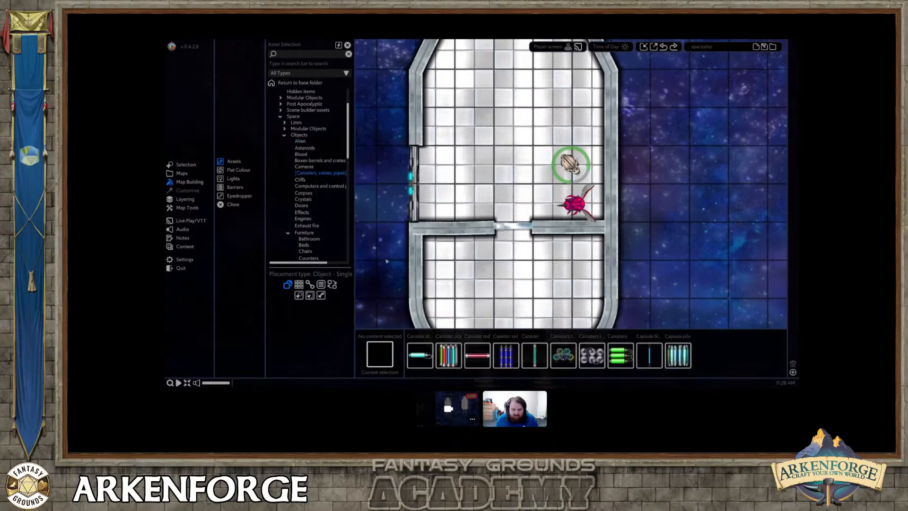
pyautogui.click(573, 372)
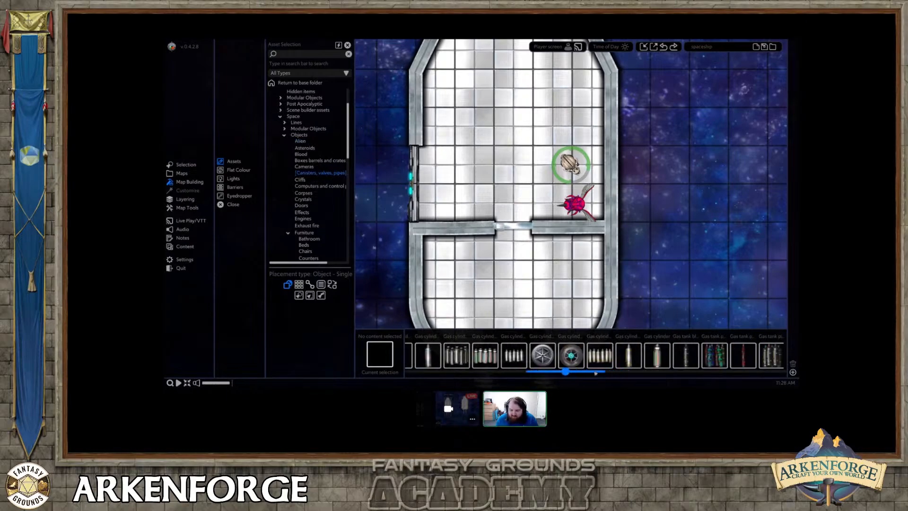
pyautogui.moveTo(594, 373); pyautogui.dragTo(542, 372)
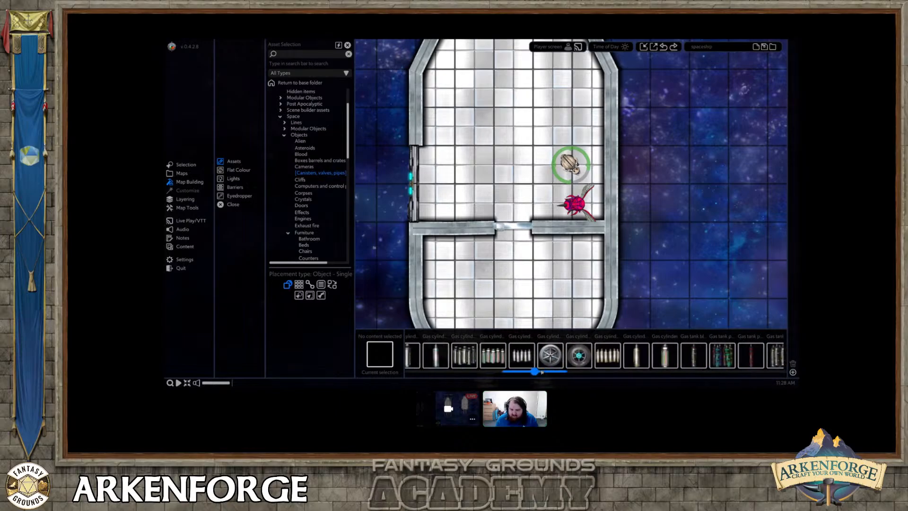
pyautogui.click(521, 355)
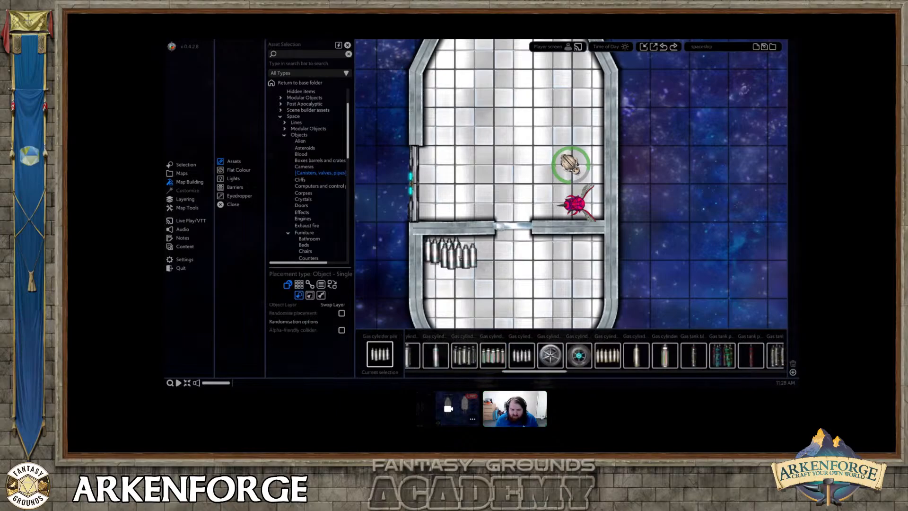
pyautogui.click(435, 249)
pyautogui.moveTo(442, 227); pyautogui.dragTo(476, 271)
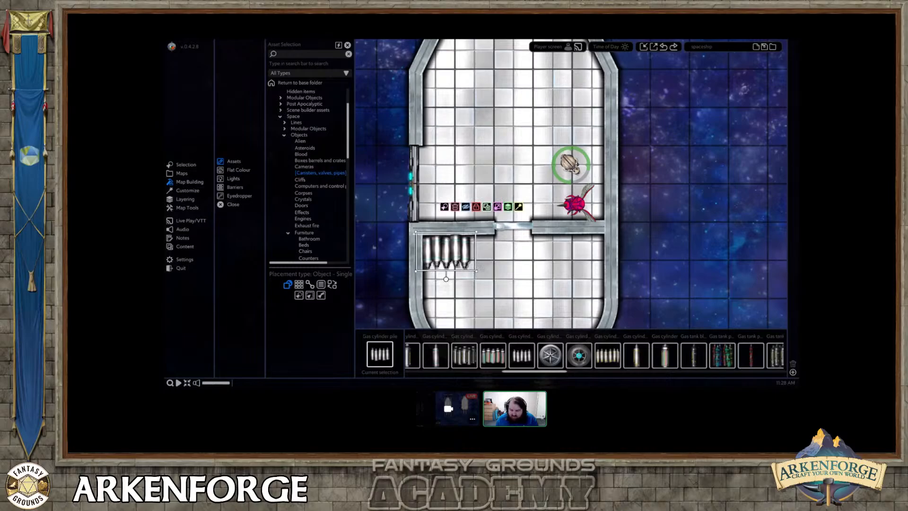
# Place a Command module from the Computers and controls assets over the alien tokens by the side wall and move it to the bottom.
pyautogui.click(307, 186)
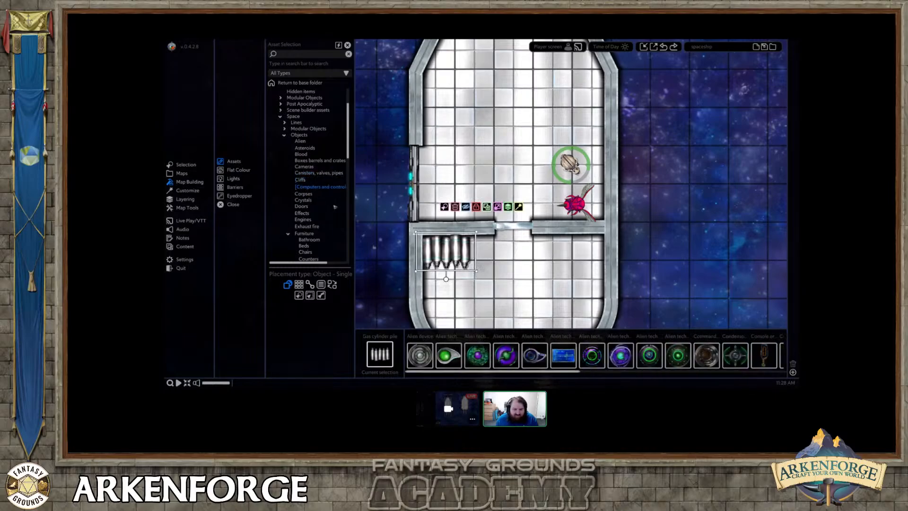
pyautogui.scroll(-5, 585, 354)
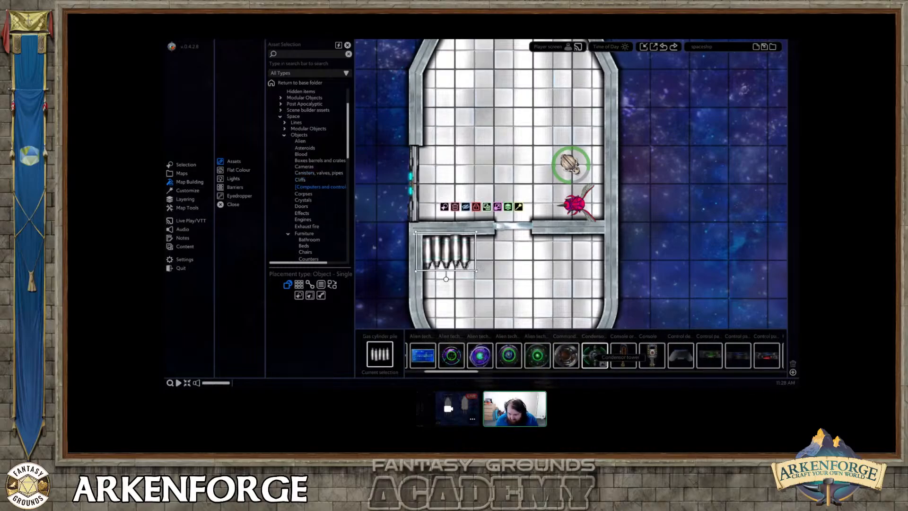
pyautogui.click(566, 355)
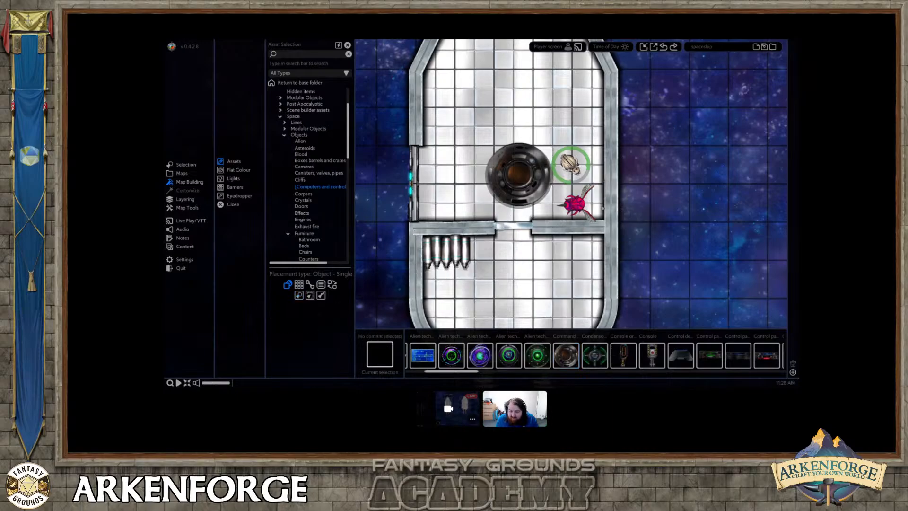
pyautogui.click(519, 175)
pyautogui.moveTo(518, 175); pyautogui.dragTo(572, 166)
pyautogui.click(602, 109)
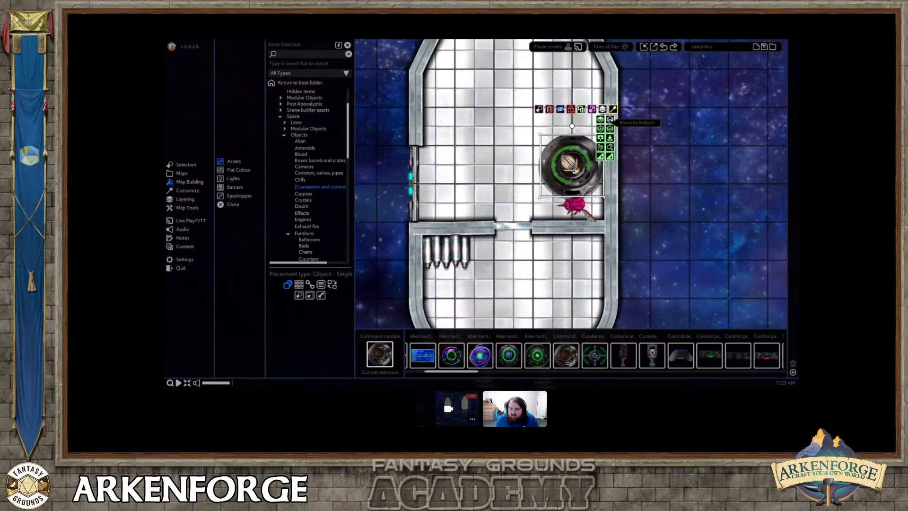
pyautogui.click(608, 119)
# Move the pink winged alien onto the centre of the command module and place a second Command module just above it.
pyautogui.click(574, 203)
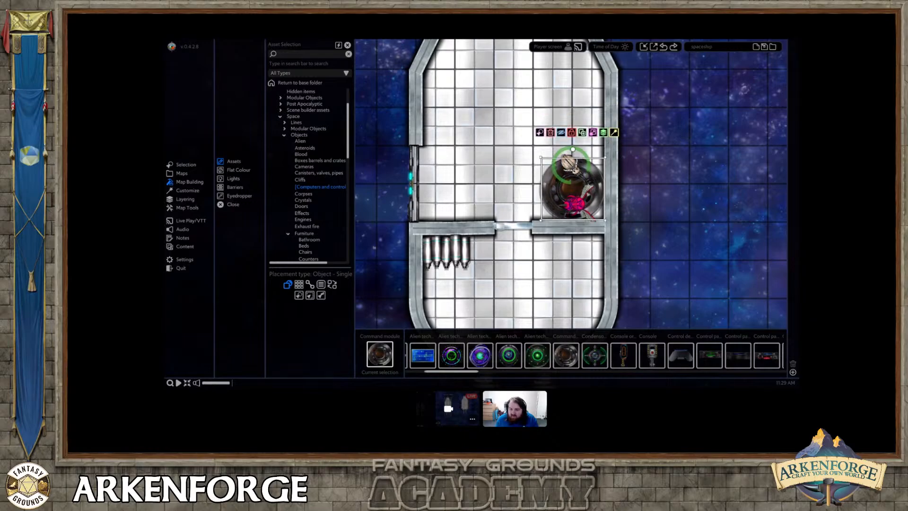
pyautogui.moveTo(574, 204); pyautogui.dragTo(573, 188)
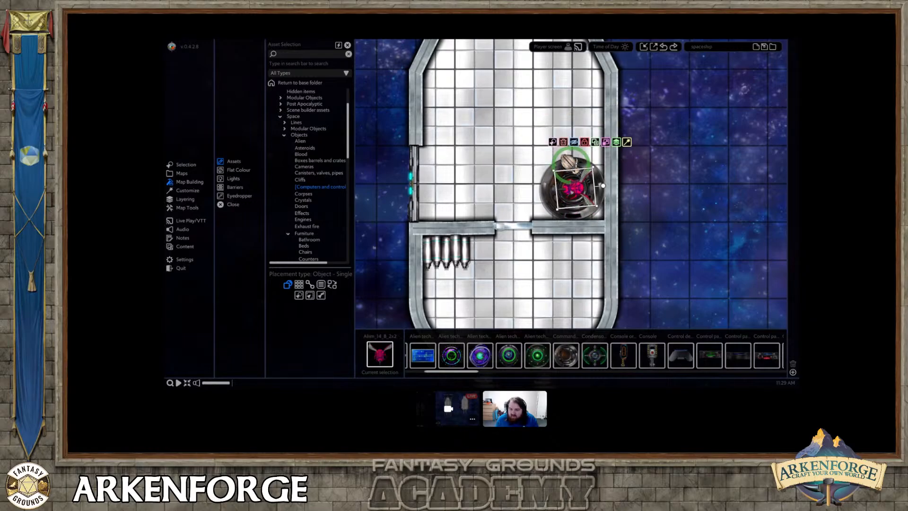
pyautogui.click(573, 190)
pyautogui.moveTo(573, 189); pyautogui.dragTo(558, 251, button='middle')
pyautogui.press('Escape')
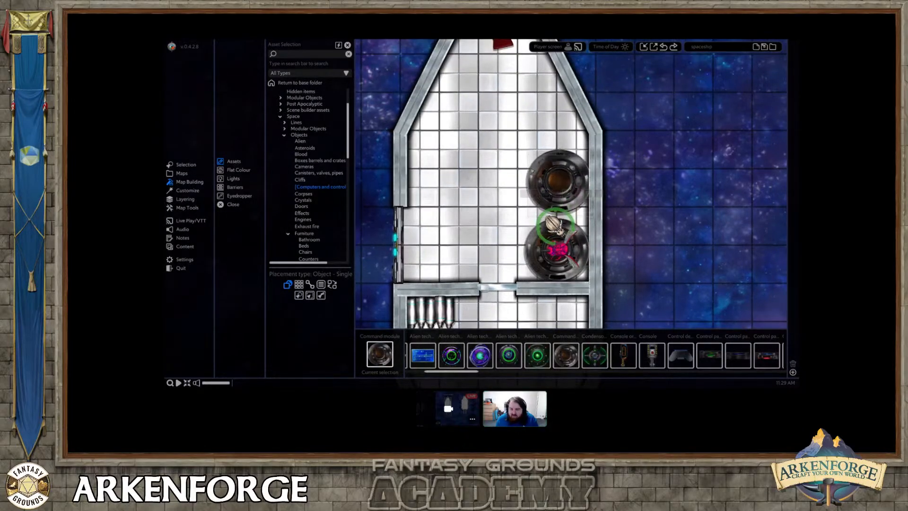
# Align the second command module, move the beetle token onto its centre and turn off showing the stat on that token.
pyautogui.moveTo(554, 187); pyautogui.dragTo(558, 187)
pyautogui.moveTo(555, 226); pyautogui.dragTo(558, 185)
pyautogui.doubleClick(558, 186)
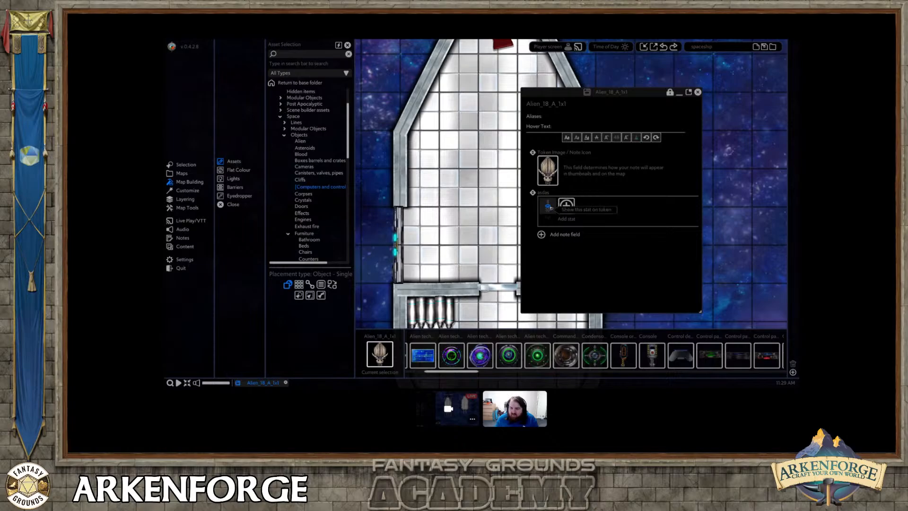
pyautogui.click(697, 92)
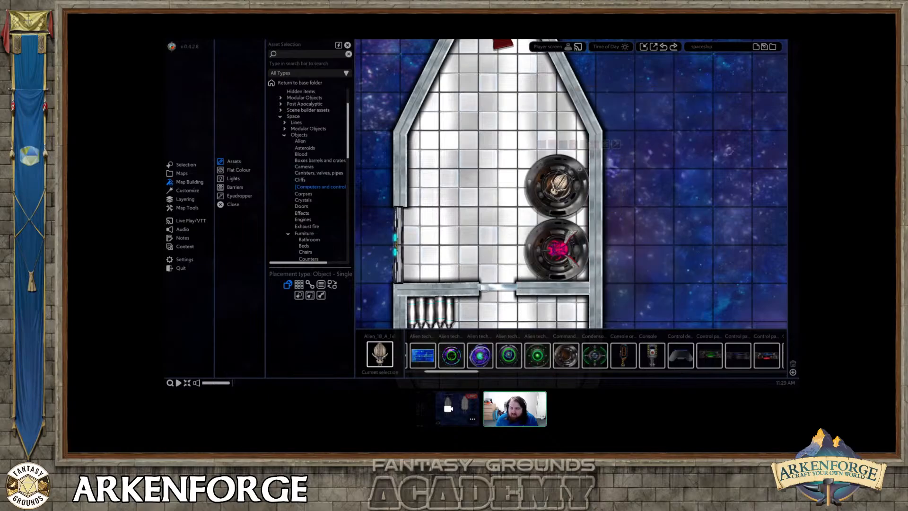
# Rotate the beetle token in place so it lies sideways across the ship.
pyautogui.moveTo(574, 175); pyautogui.dragTo(569, 179)
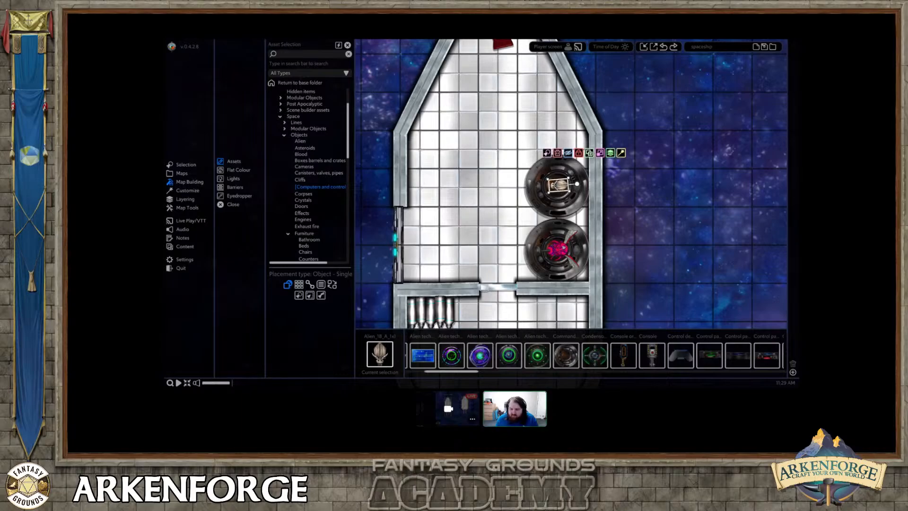
pyautogui.rightClick(563, 247)
# Open the Effects category of the Space objects and look through its cloud assets.
pyautogui.scroll(-1, 310, 197)
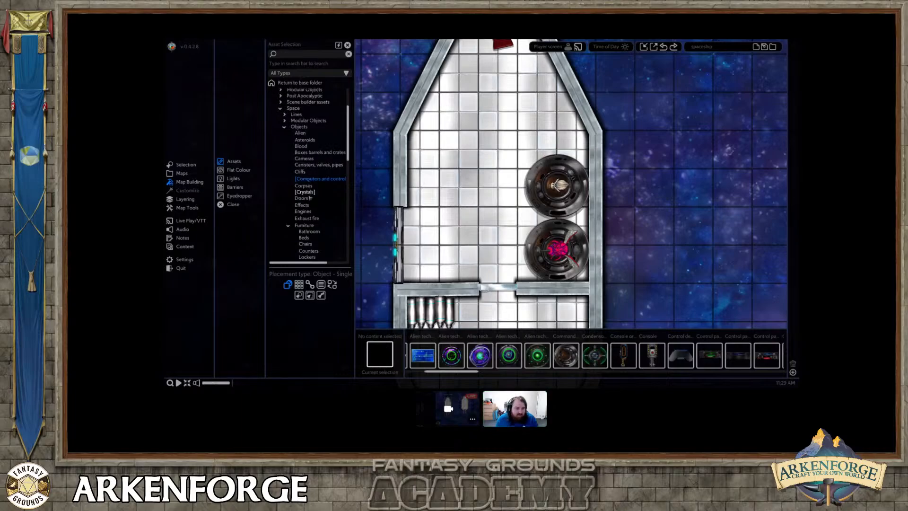
pyautogui.click(303, 205)
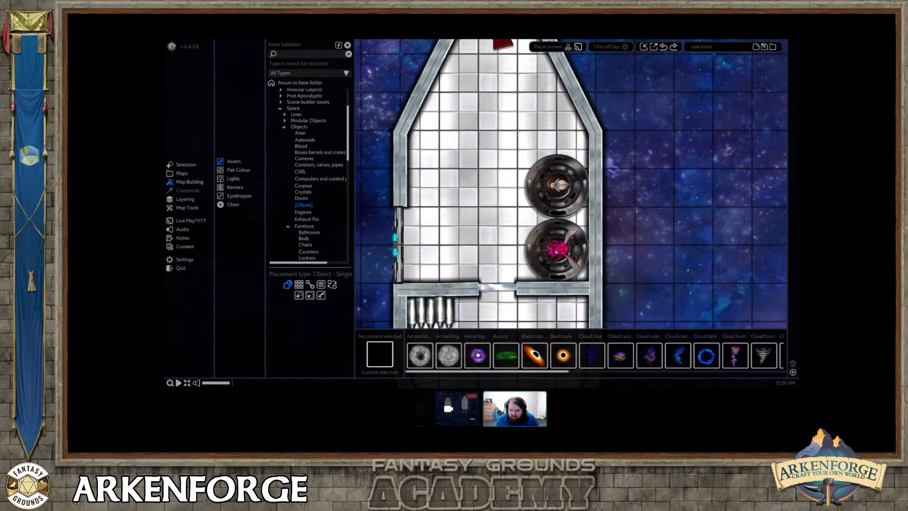
pyautogui.click(558, 253)
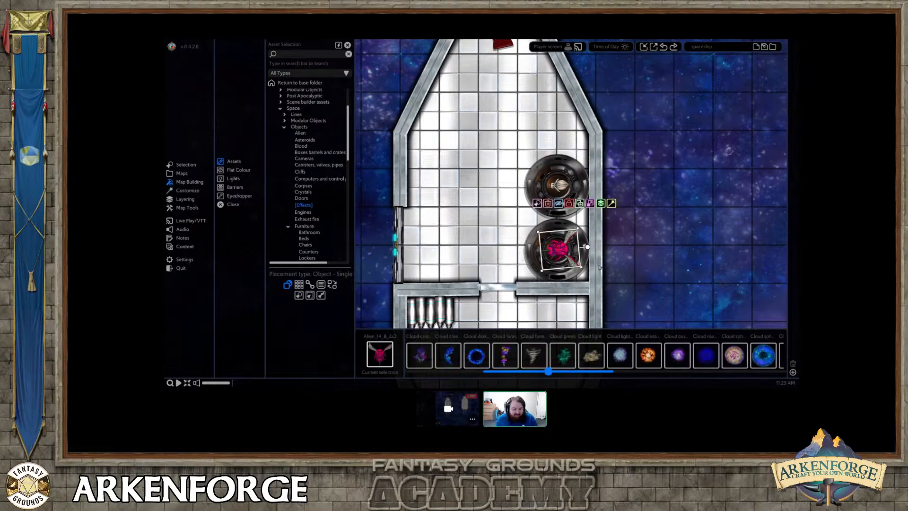
pyautogui.press('Escape')
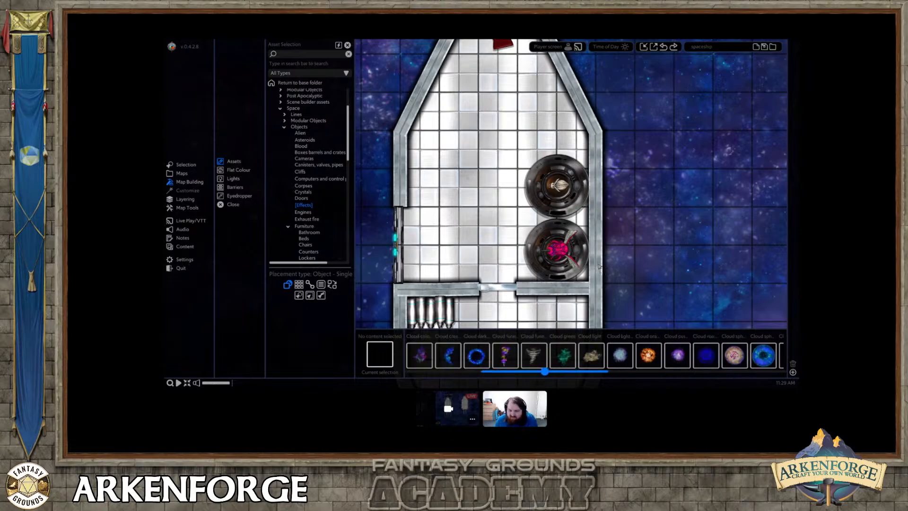
pyautogui.scroll(-3, 657, 373)
# Add a Float effect with a distance of 0.13 to the pink winged alien on the lower command module.
pyautogui.click(560, 252)
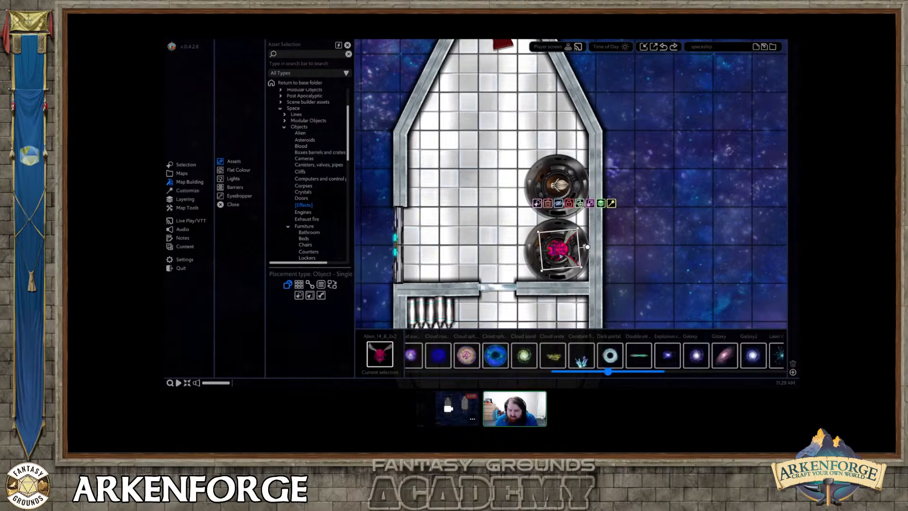
pyautogui.scroll(3, 583, 294)
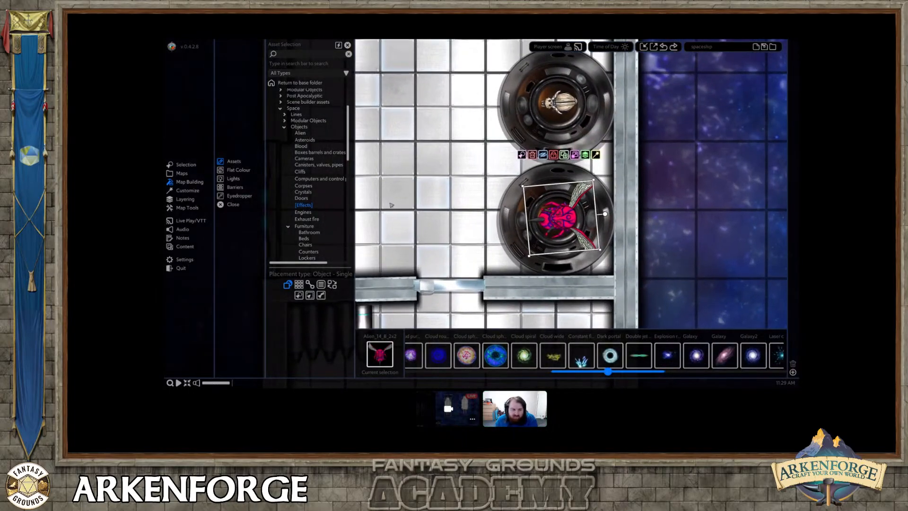
pyautogui.click(187, 190)
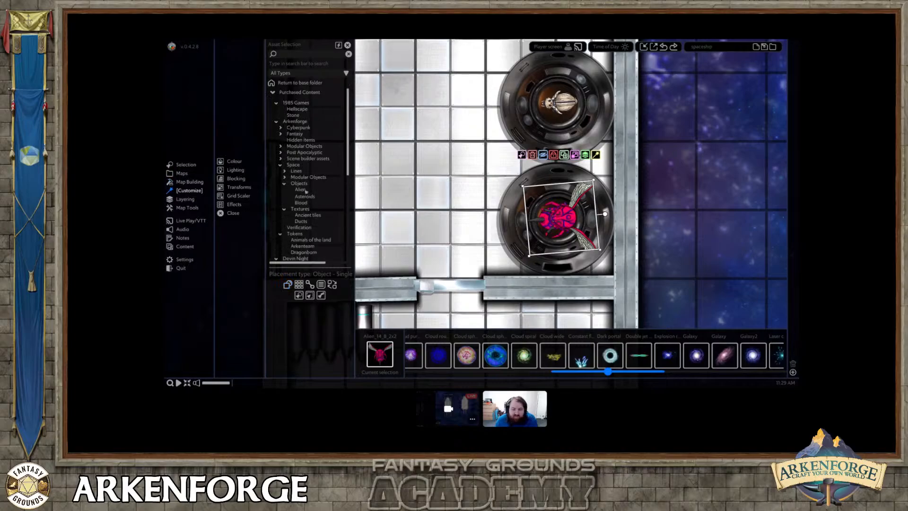
pyautogui.click(233, 204)
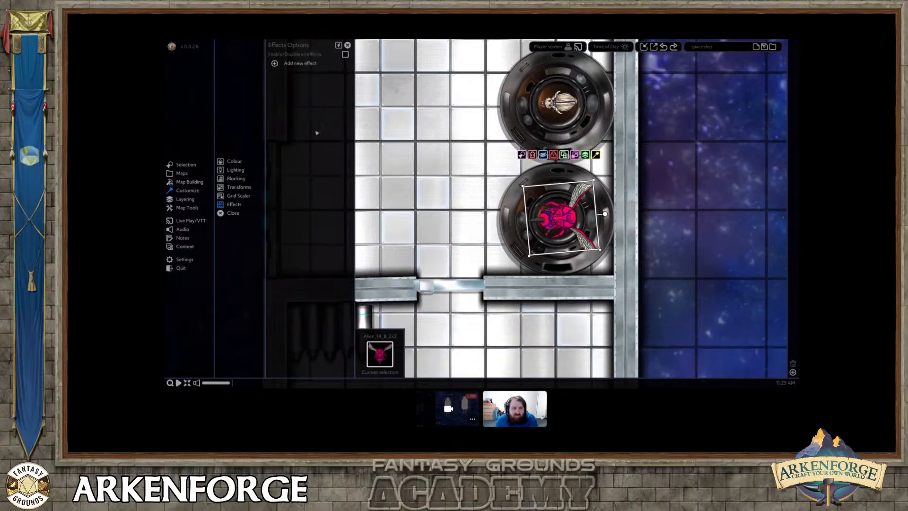
pyautogui.click(282, 65)
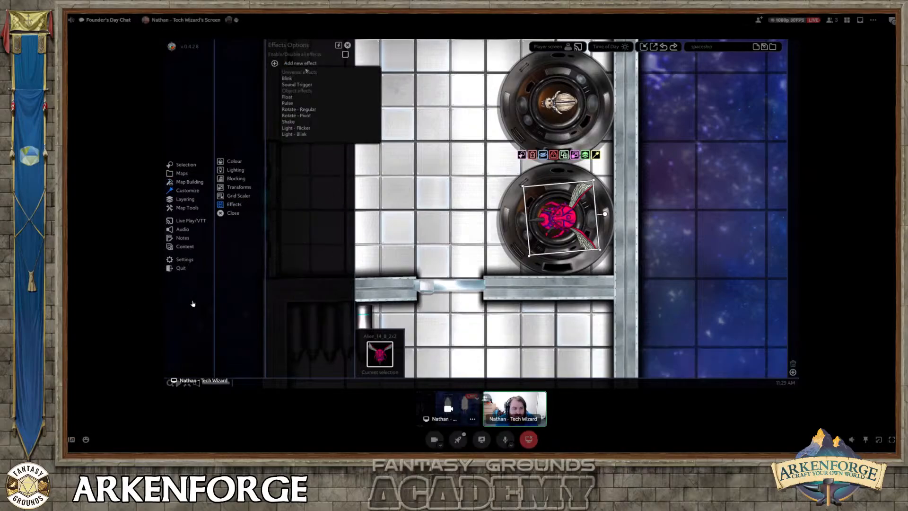
pyautogui.click(289, 97)
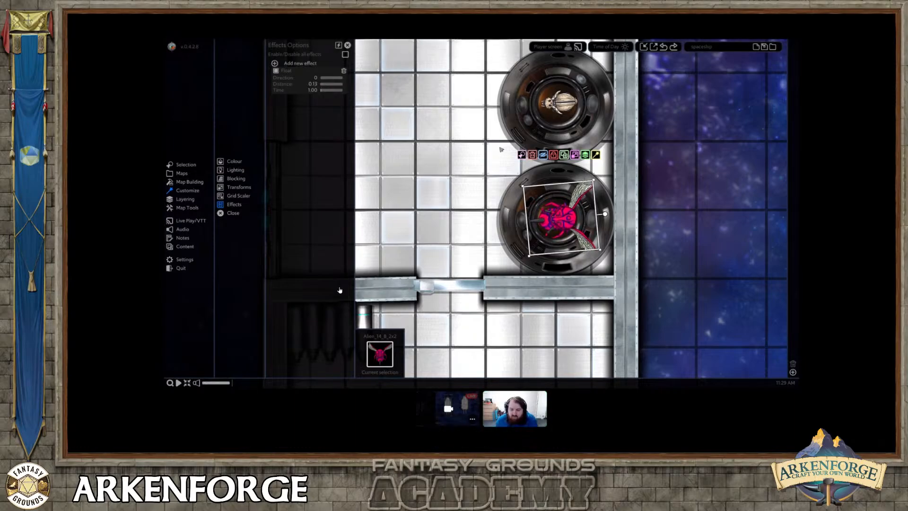
# Give the beetle token a Float effect with a distance of 0.13 and a regular Rotate effect.
pyautogui.click(558, 102)
pyautogui.click(284, 63)
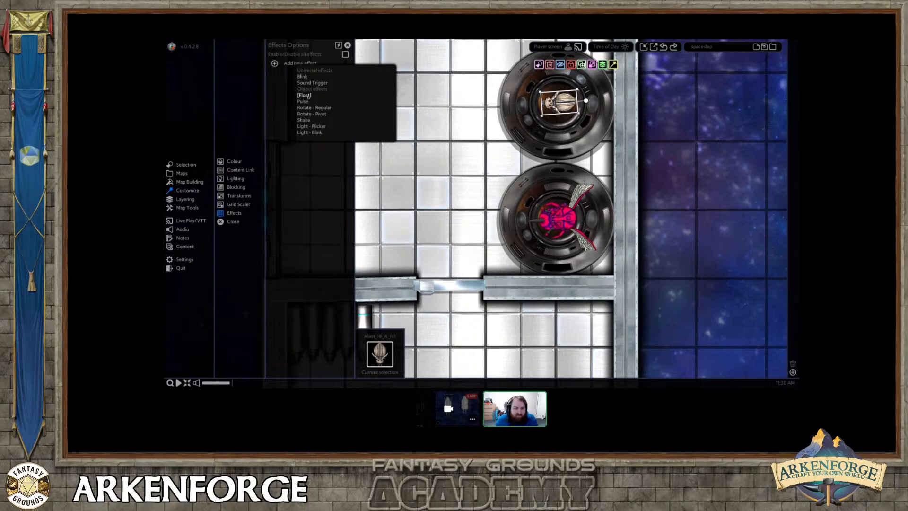
pyautogui.click(304, 96)
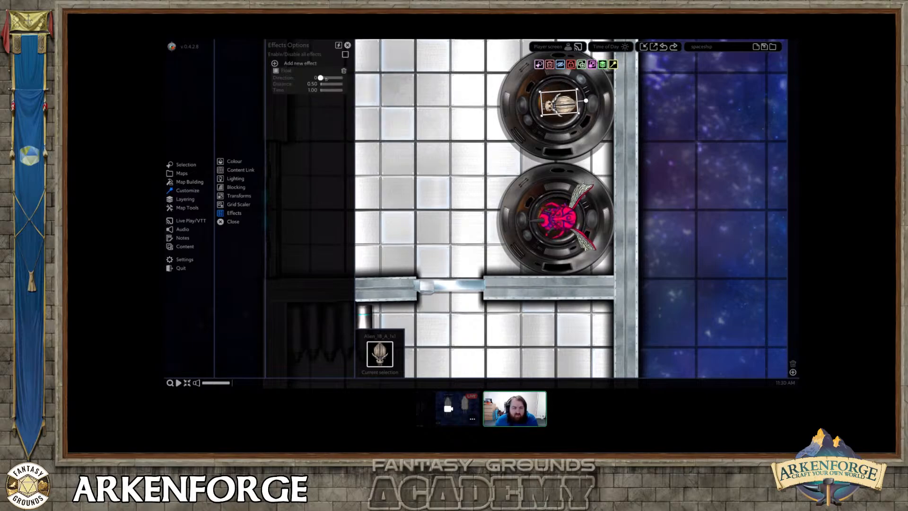
pyautogui.moveTo(321, 84); pyautogui.dragTo(321, 84)
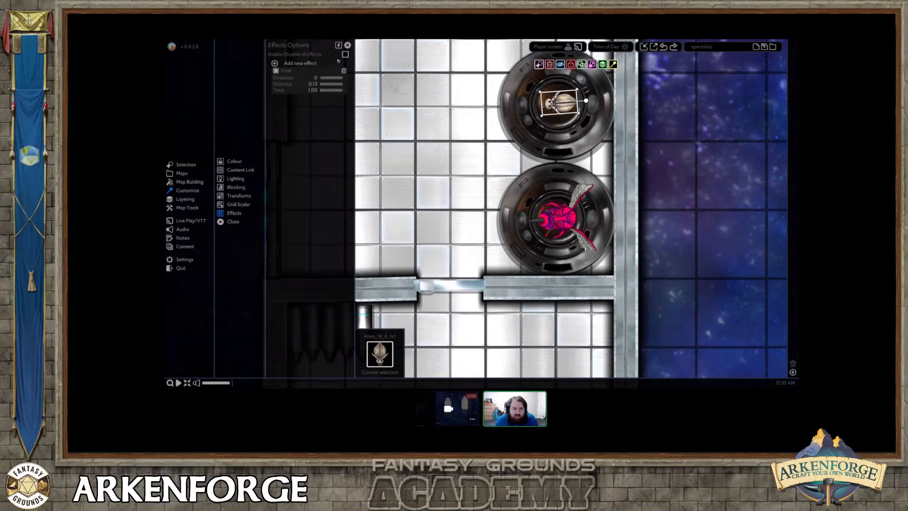
pyautogui.click(301, 64)
pyautogui.click(315, 108)
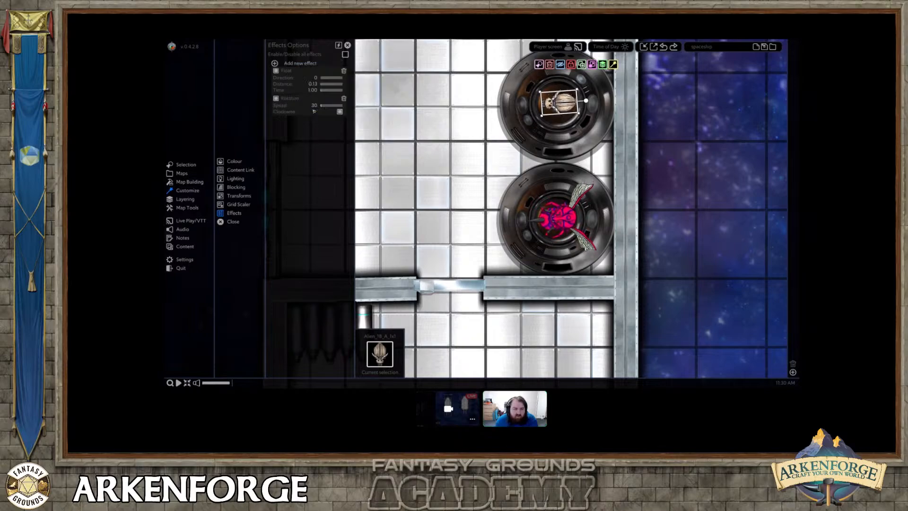
# Place a Cloud lightning effect over the pink winged alien's command module.
pyautogui.click(561, 217)
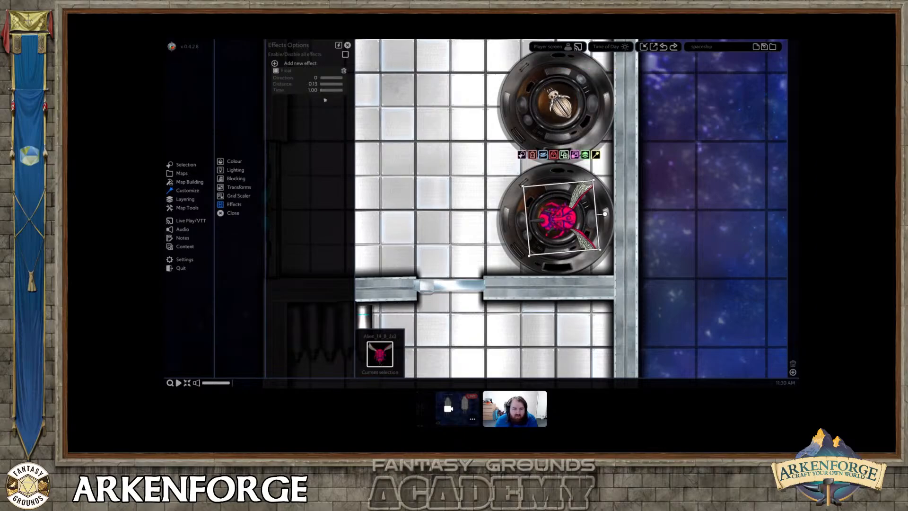
pyautogui.moveTo(560, 217); pyautogui.dragTo(516, 226, button='middle')
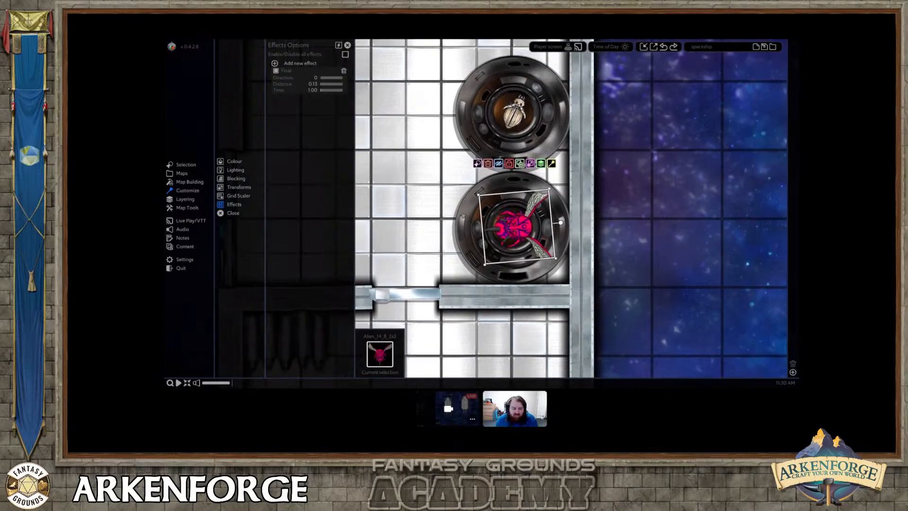
pyautogui.click(190, 182)
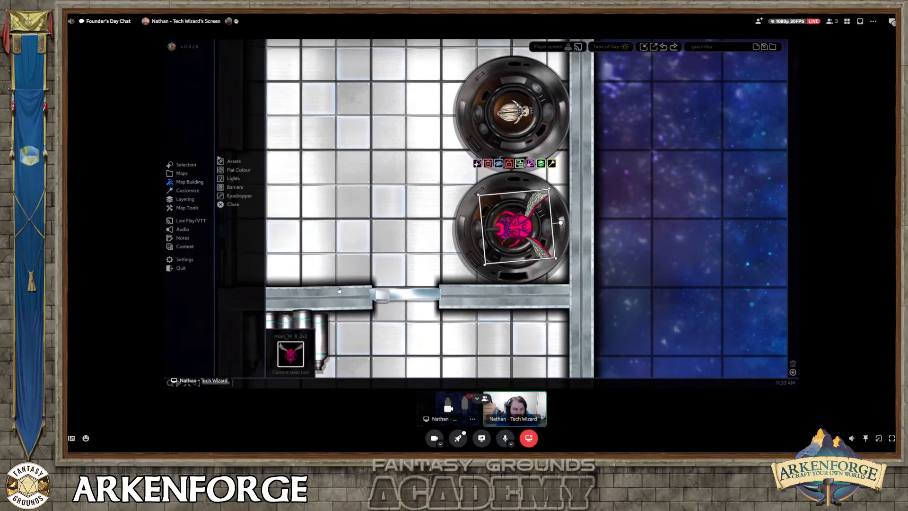
pyautogui.click(235, 161)
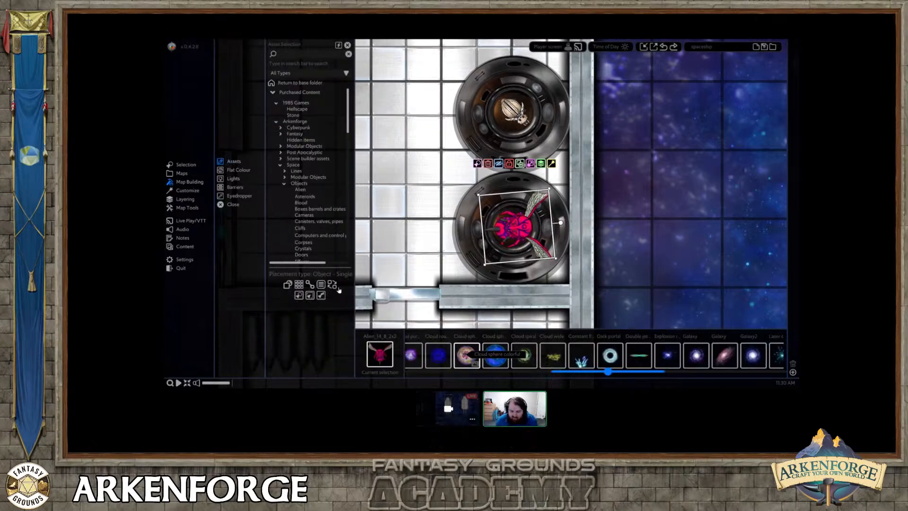
pyautogui.moveTo(592, 376); pyautogui.dragTo(557, 376)
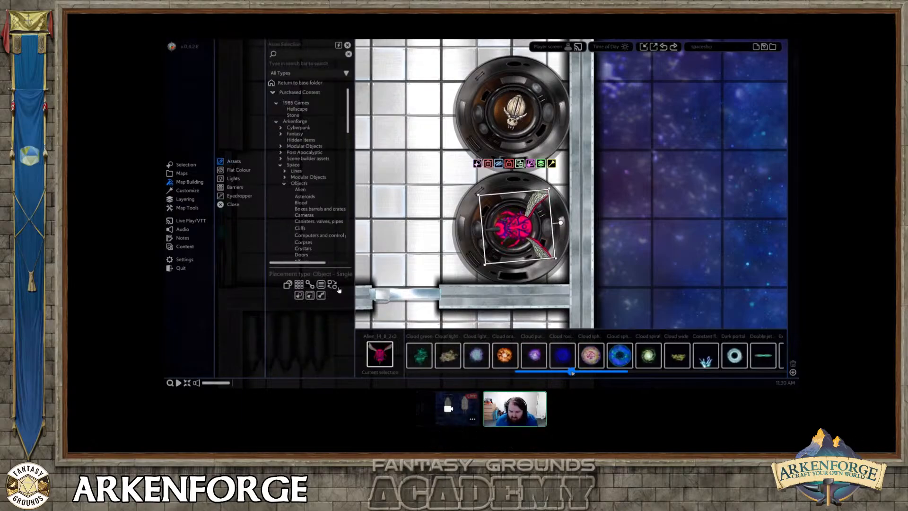
pyautogui.click(477, 355)
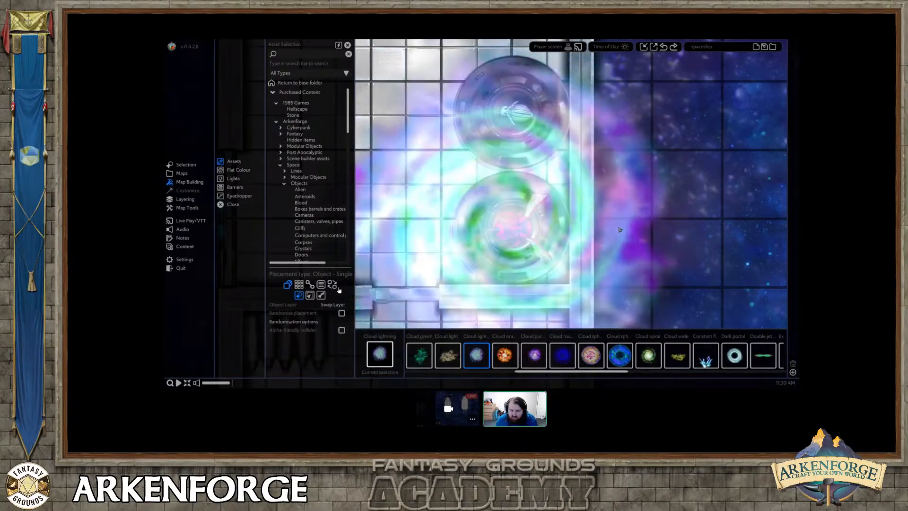
# Shrink the Cloud lightning effect around its centre until it roughly matches the lower command module.
pyautogui.rightClick(619, 230)
pyautogui.click(543, 230)
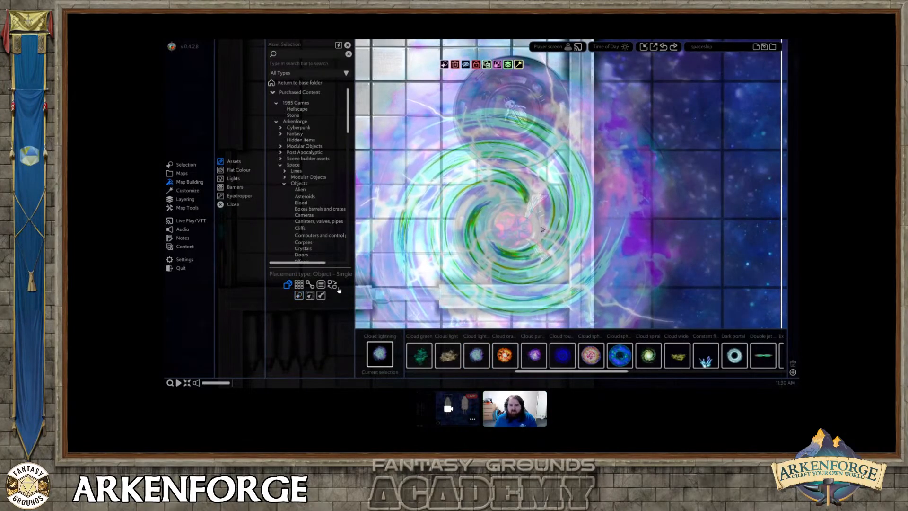
pyautogui.scroll(-5, 542, 229)
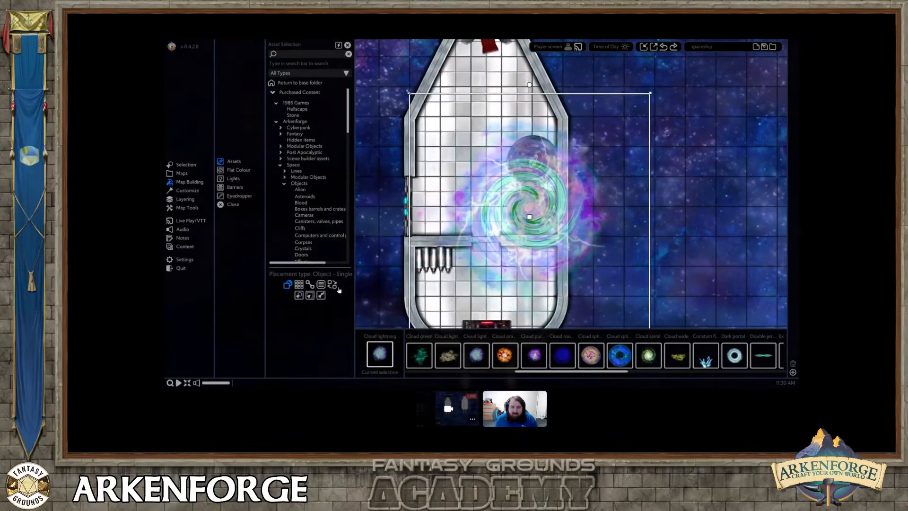
pyautogui.moveTo(409, 93); pyautogui.dragTo(493, 180)
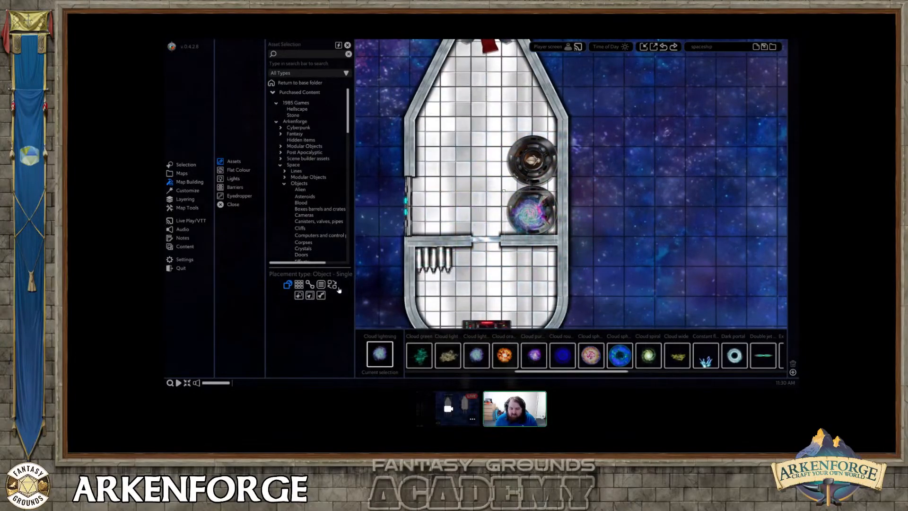
pyautogui.scroll(4, 534, 218)
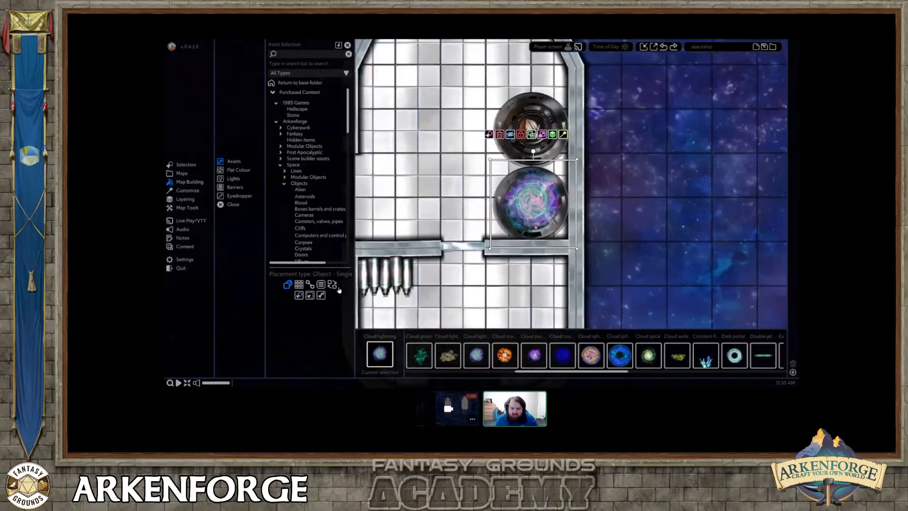
# Lower the Cloud lightning's opacity so the alien shows through, and put a copy over the beetle's command module.
pyautogui.click(195, 190)
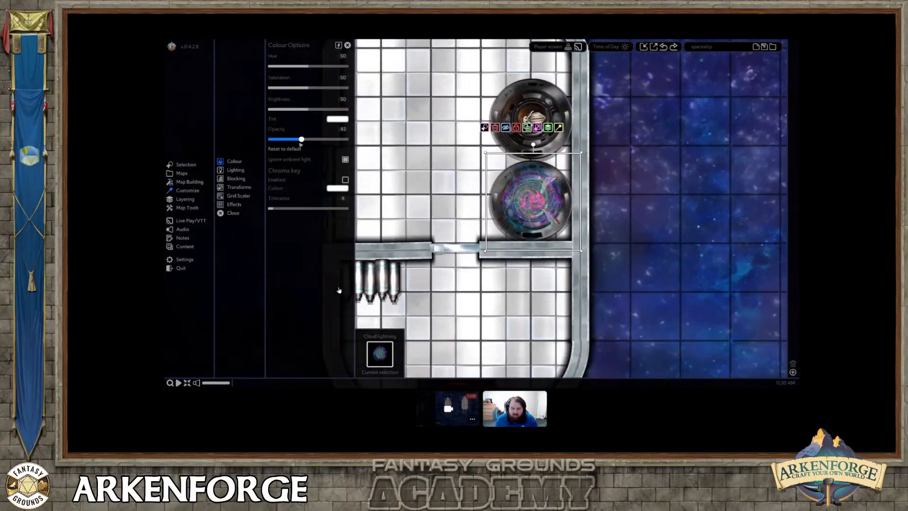
pyautogui.moveTo(519, 168); pyautogui.dragTo(521, 88)
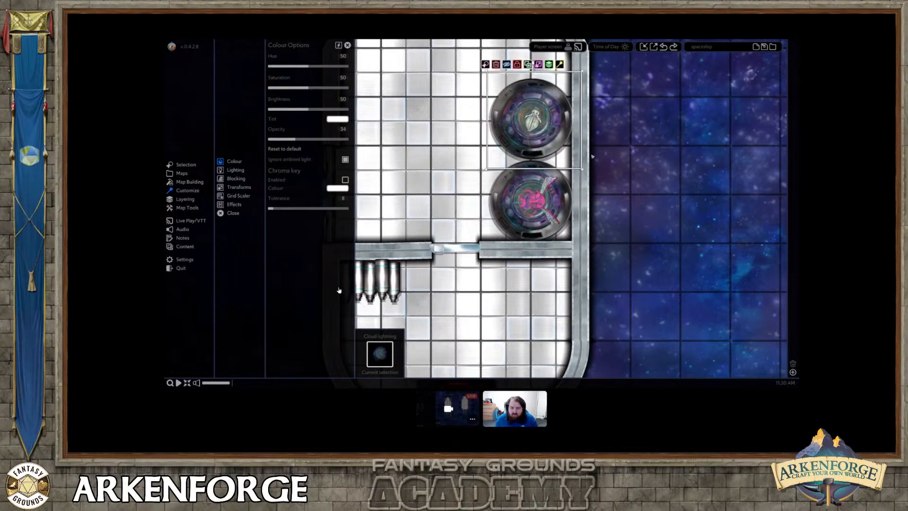
# Check the effects options of the lower command module and of the Cloud lightning over it, and close them.
pyautogui.click(503, 190)
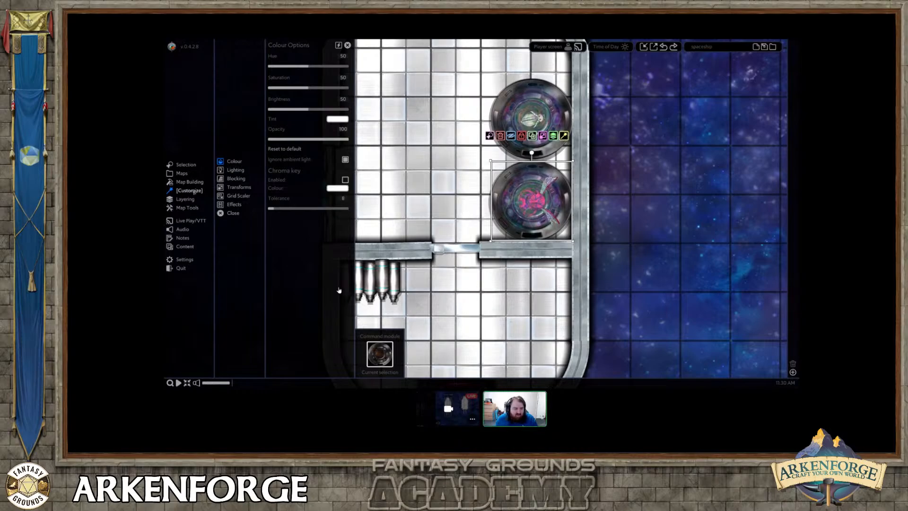
pyautogui.click(233, 204)
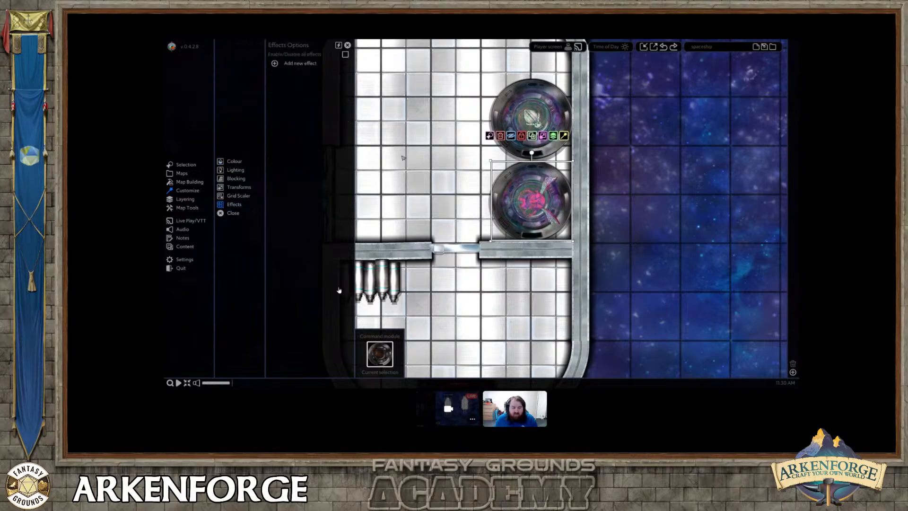
pyautogui.scroll(6, 498, 175)
pyautogui.click(554, 187)
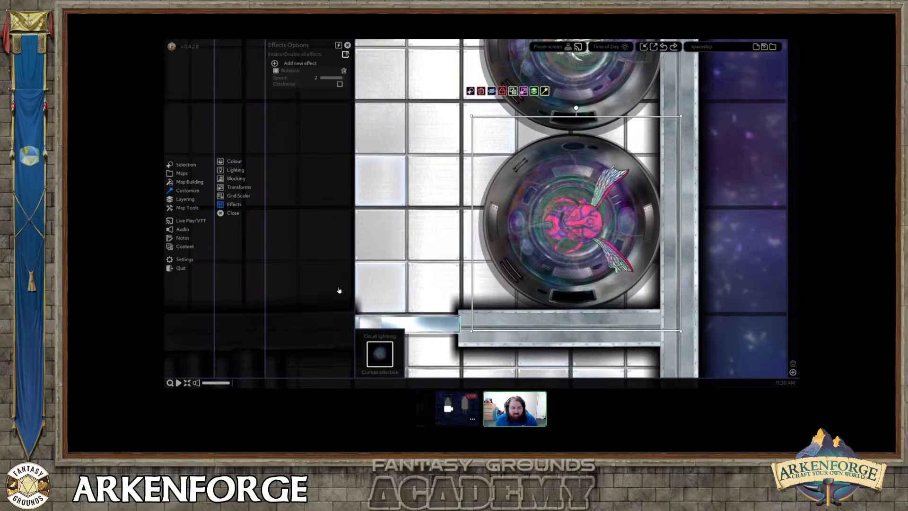
pyautogui.click(347, 45)
pyautogui.click(731, 188)
pyautogui.scroll(-2, 732, 188)
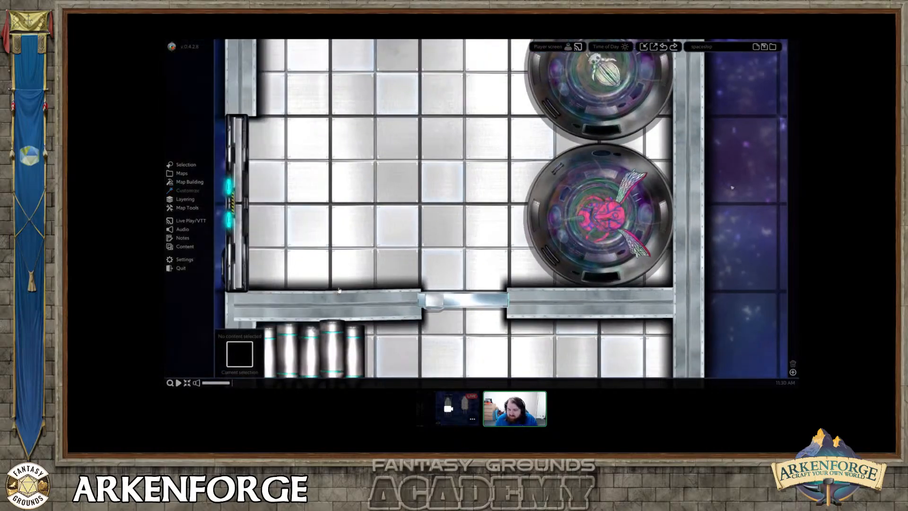
pyautogui.scroll(-5, 339, 290)
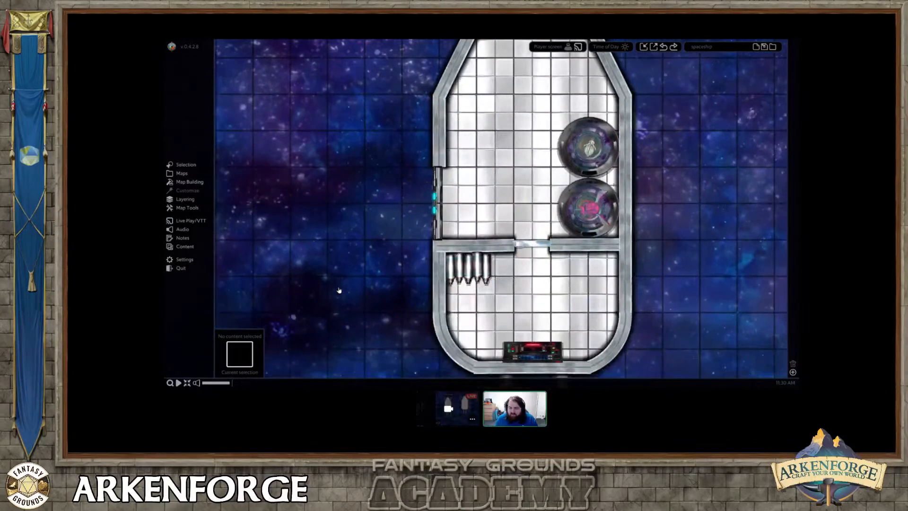
# Select the red leather chair at the console in the ship's nose and adjust its angle slightly.
pyautogui.moveTo(609, 256); pyautogui.dragTo(583, 324, button='middle')
pyautogui.moveTo(499, 163)
pyautogui.mouseDown(button='middle')
pyautogui.moveTo(513, 151)
pyautogui.moveTo(503, 175)
pyautogui.mouseUp(button='middle')
pyautogui.click(514, 89)
pyautogui.moveTo(525, 97); pyautogui.dragTo(532, 101)
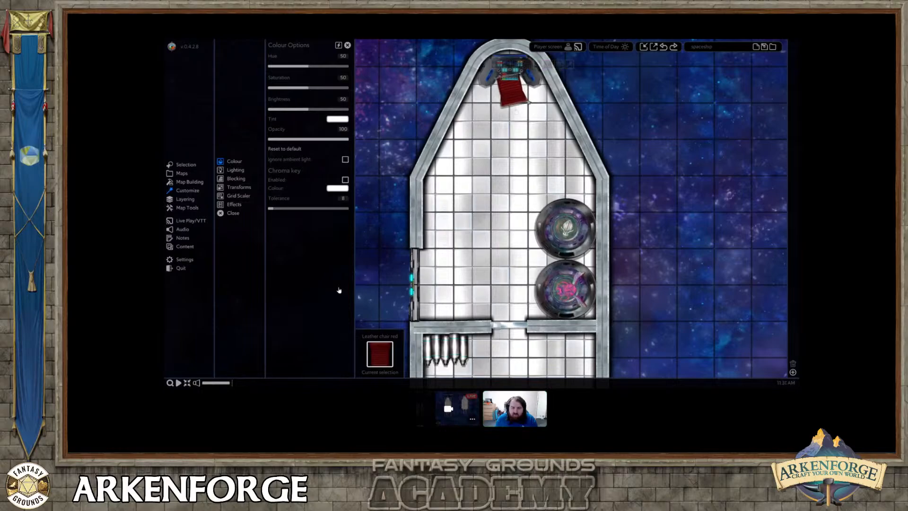
# Browse the Space object categories, including engines, pillars, pilot seats and propellers, for parts to fit on the ship.
pyautogui.moveTo(495, 212); pyautogui.dragTo(509, 176, button='middle')
pyautogui.click(194, 183)
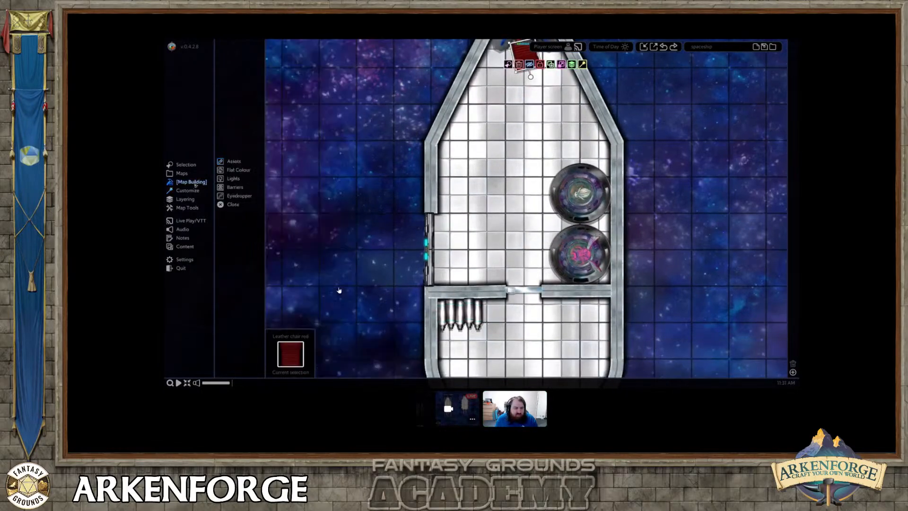
pyautogui.click(231, 161)
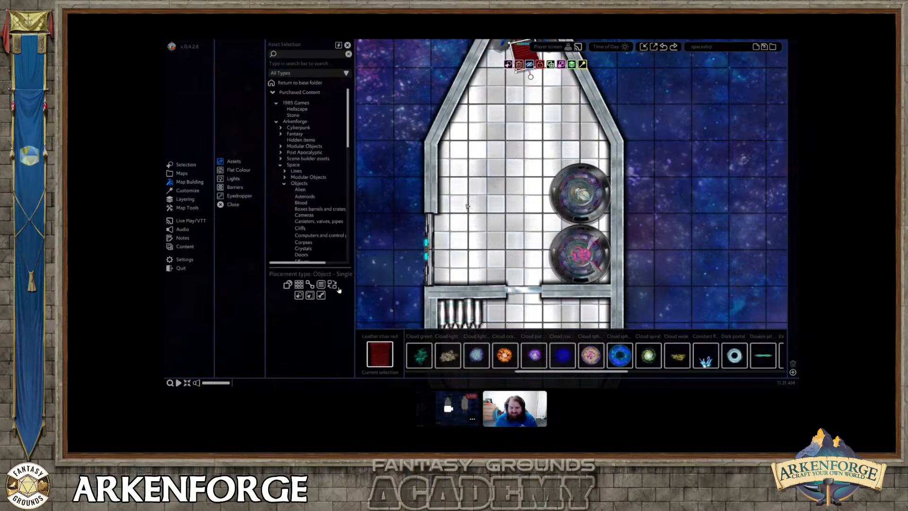
pyautogui.moveTo(475, 220); pyautogui.dragTo(490, 184, button='middle')
pyautogui.scroll(-5, 490, 184)
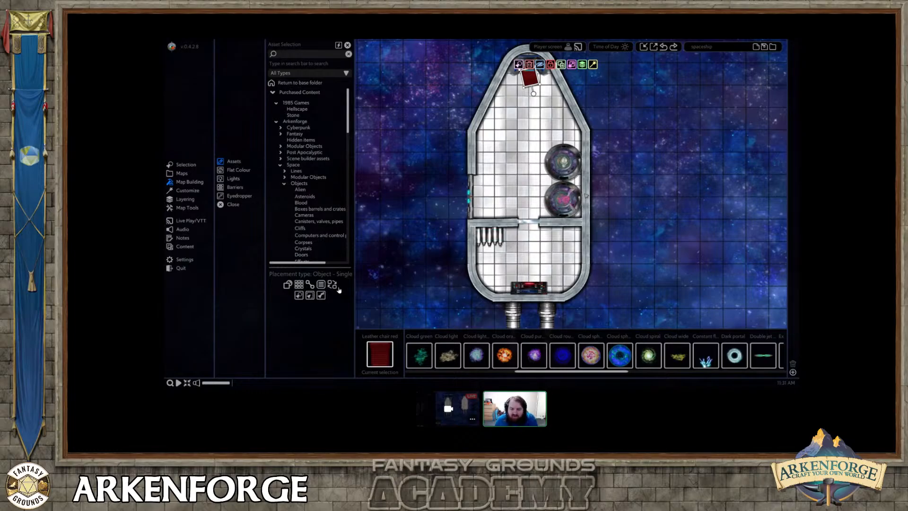
pyautogui.scroll(-3, 301, 189)
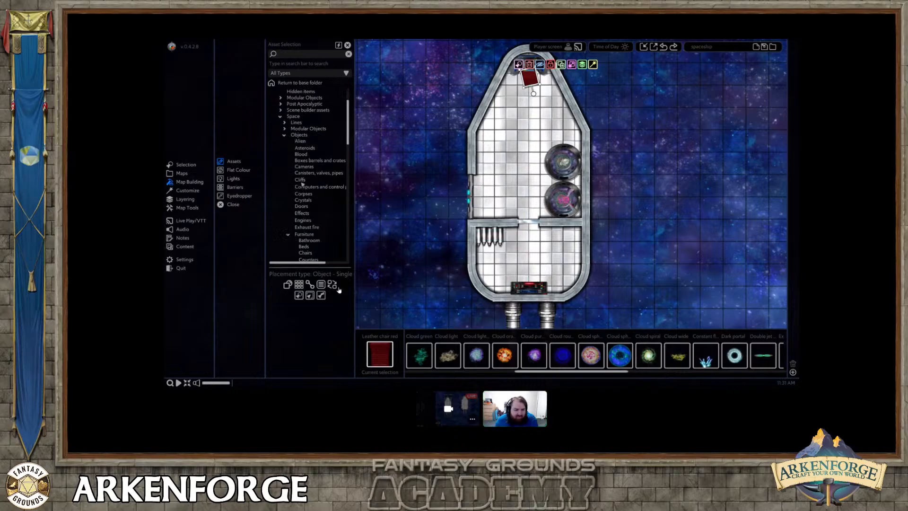
pyautogui.scroll(-3, 303, 185)
pyautogui.click(304, 172)
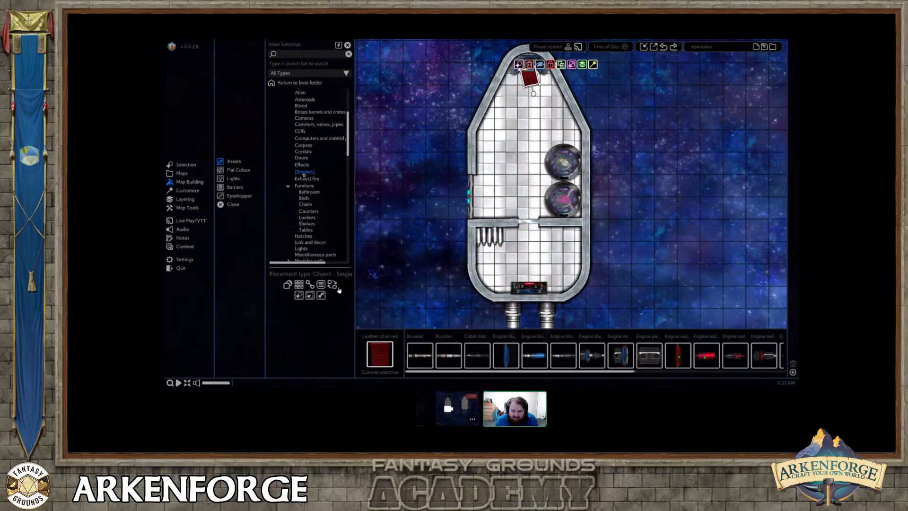
pyautogui.scroll(-6, 303, 182)
pyautogui.click(304, 176)
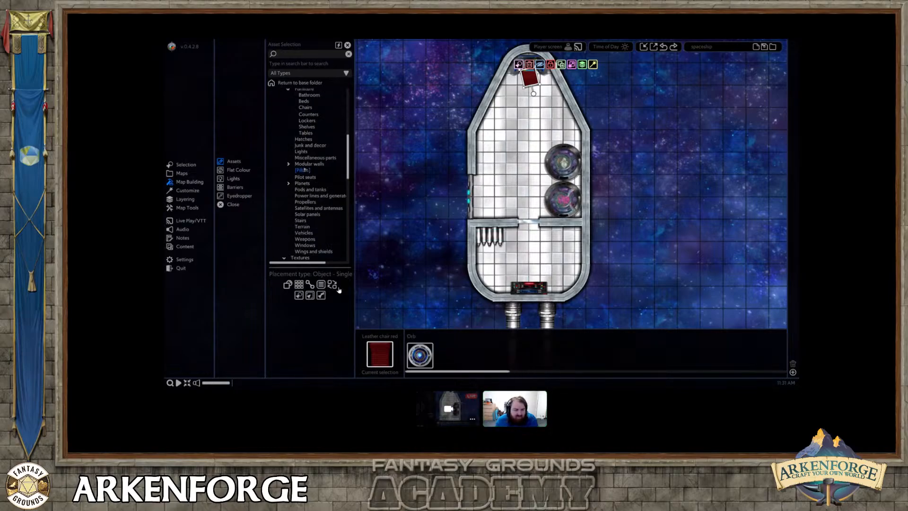
pyautogui.scroll(-3, 304, 178)
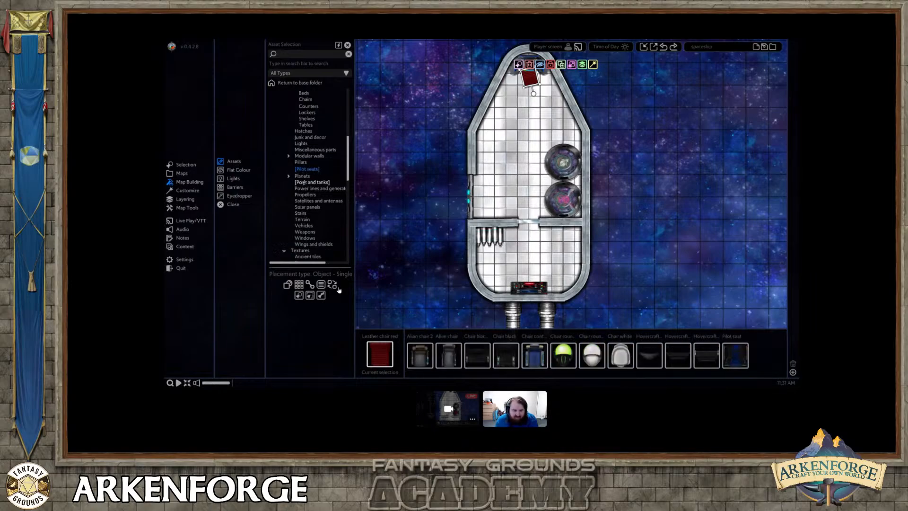
pyautogui.click(304, 171)
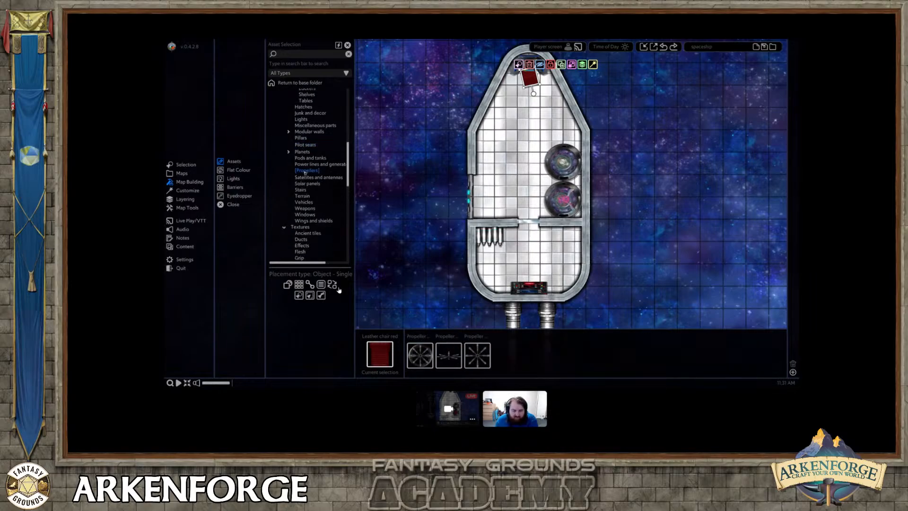
# Place a white antennas object from the satellites and antennas category, and move it onto the tip of the ship's nose.
pyautogui.click(308, 177)
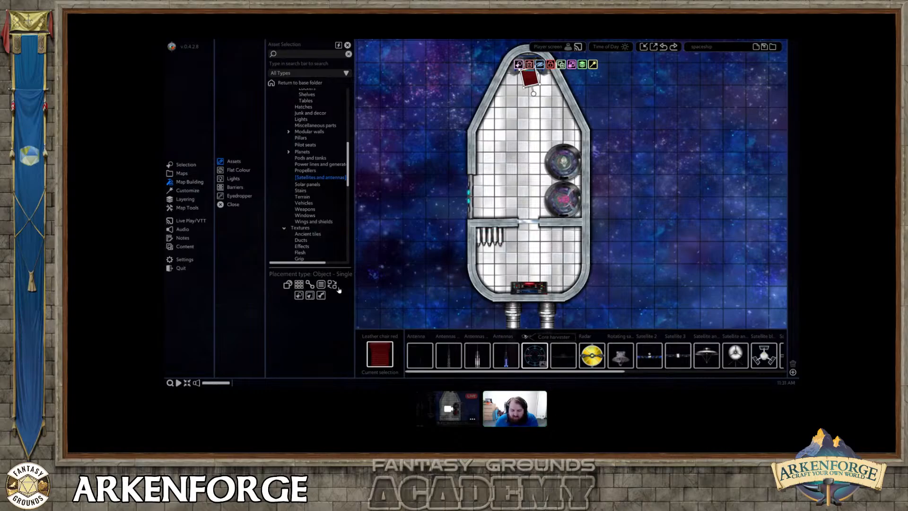
pyautogui.moveTo(566, 372); pyautogui.dragTo(703, 375)
pyautogui.moveTo(711, 375); pyautogui.dragTo(662, 376)
pyautogui.scroll(5, 534, 359)
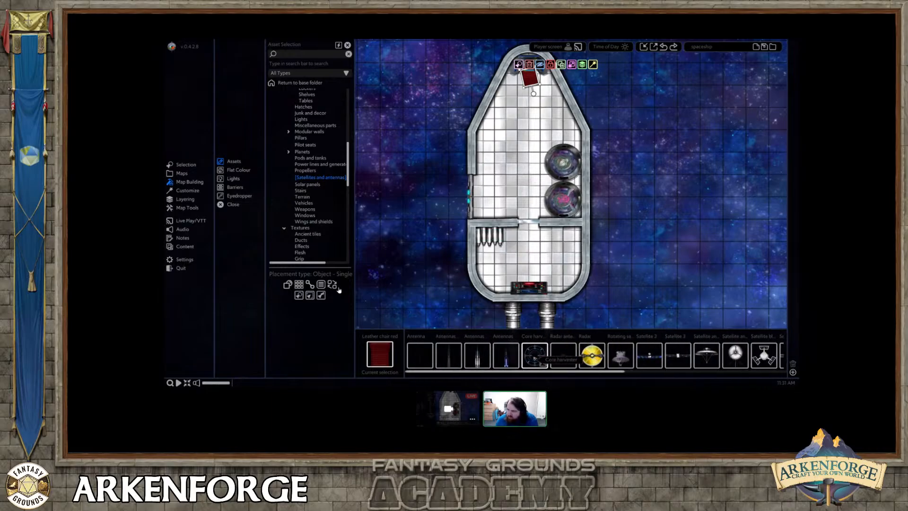
pyautogui.click(480, 355)
pyautogui.moveTo(474, 101); pyautogui.dragTo(462, 155, button='middle')
pyautogui.click(464, 149)
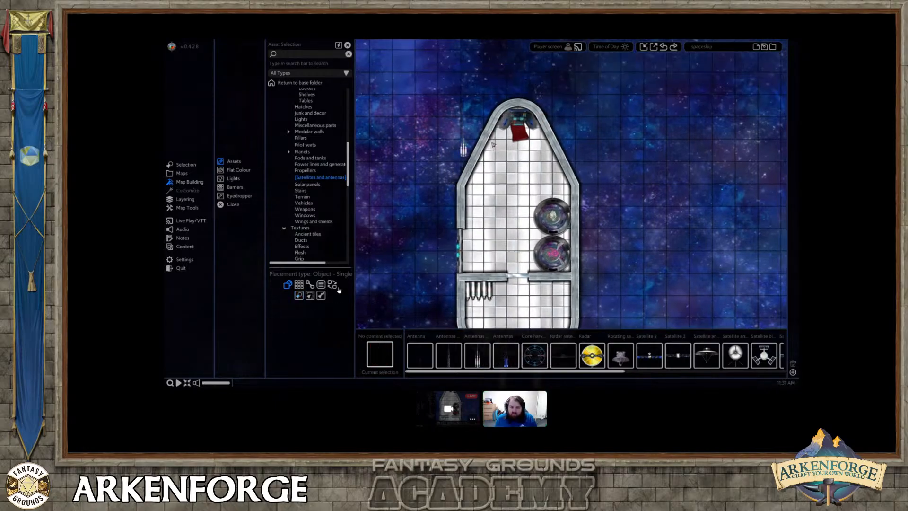
pyautogui.click(464, 147)
pyautogui.moveTo(468, 128); pyautogui.dragTo(520, 45)
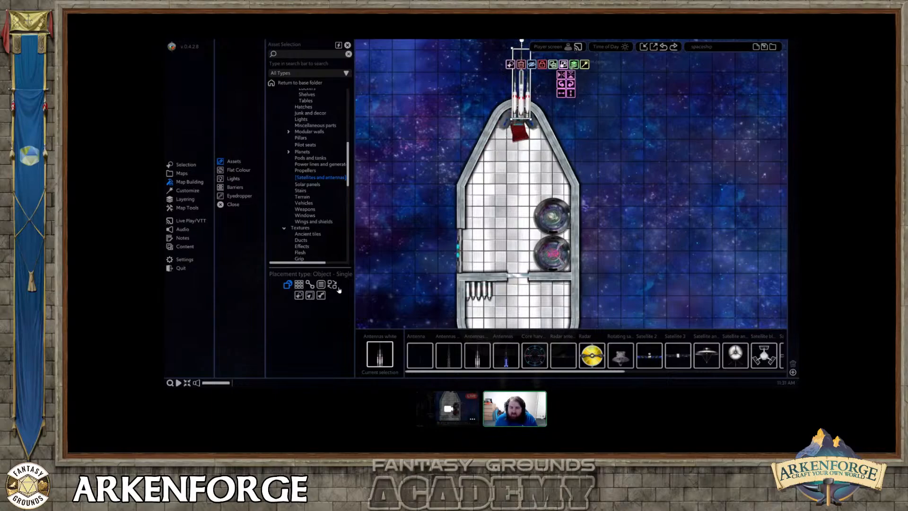
# Layer the white antennas beneath the hull wall but above the space background, and shift them slightly forward.
pyautogui.moveTo(574, 65)
pyautogui.click(581, 83)
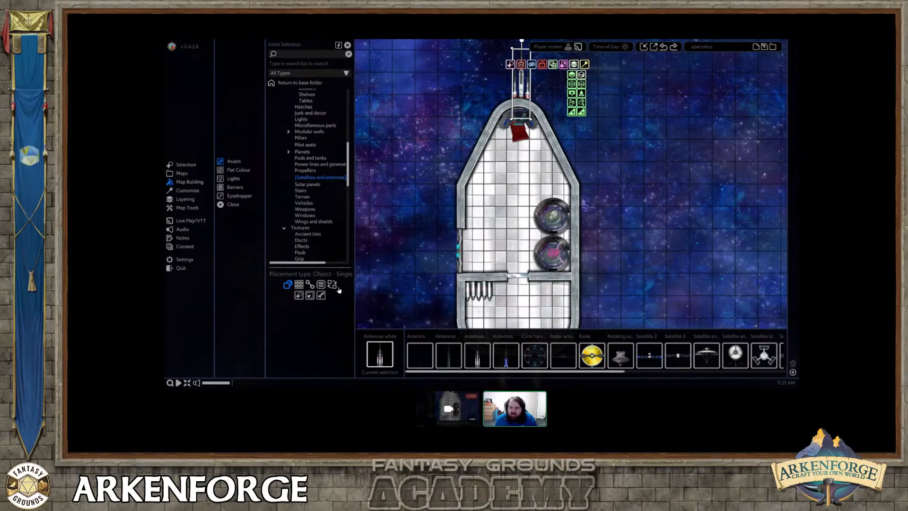
pyautogui.click(580, 75)
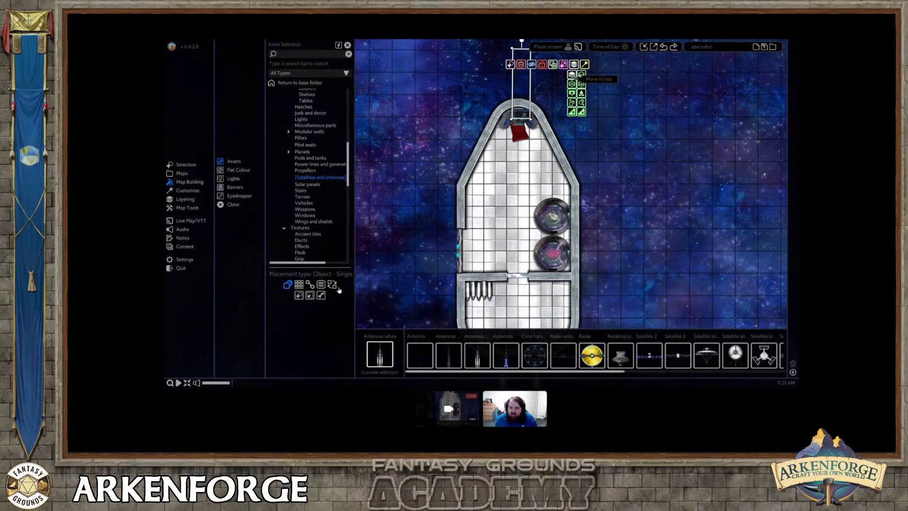
pyautogui.click(572, 75)
pyautogui.moveTo(521, 85); pyautogui.dragTo(521, 77)
pyautogui.click(579, 75)
pyautogui.click(570, 83)
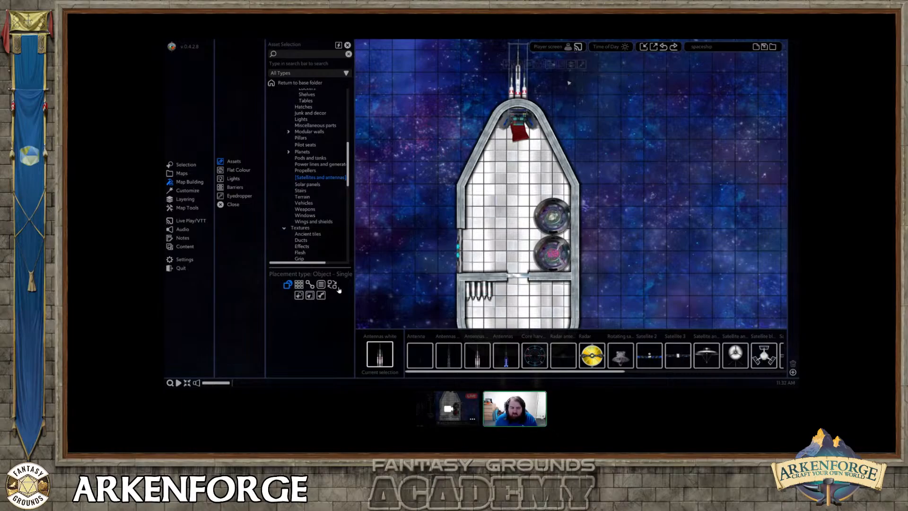
# Place a Cannon7 from the weapons category and move it to the ship's port wall near the nose.
pyautogui.scroll(1, 319, 194)
pyautogui.click(306, 217)
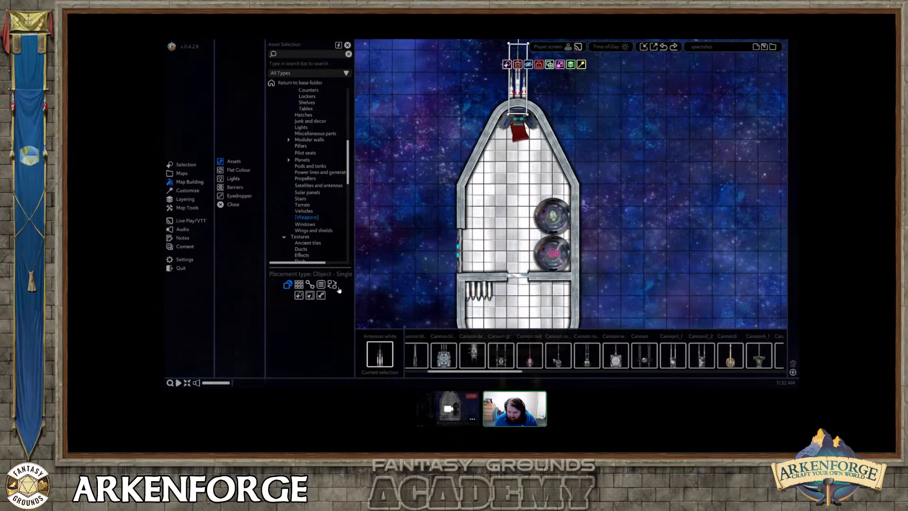
pyautogui.scroll(-2, 537, 359)
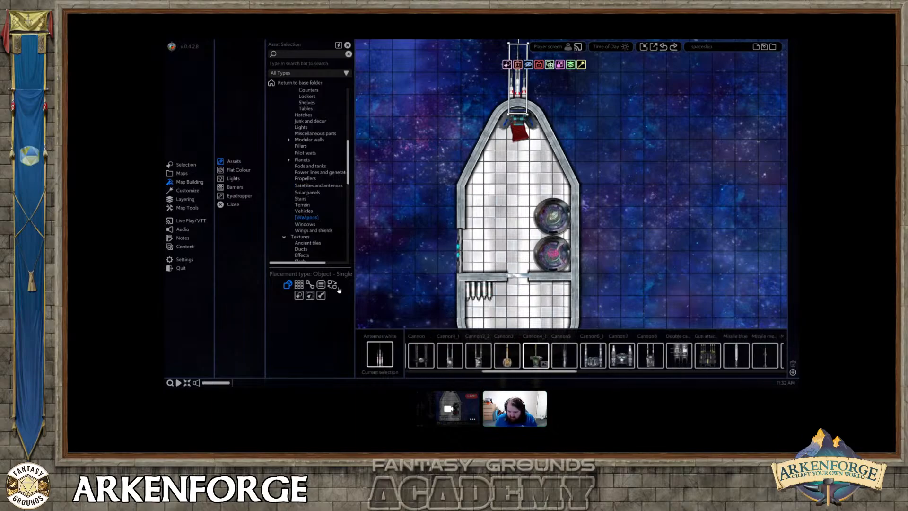
pyautogui.click(564, 359)
pyautogui.click(601, 228)
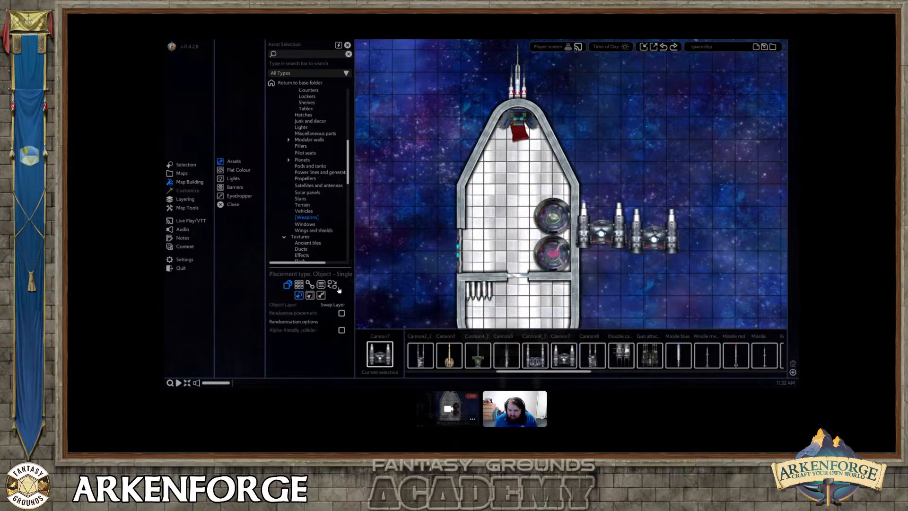
pyautogui.rightClick(653, 231)
pyautogui.click(618, 234)
pyautogui.moveTo(608, 239); pyautogui.dragTo(460, 195)
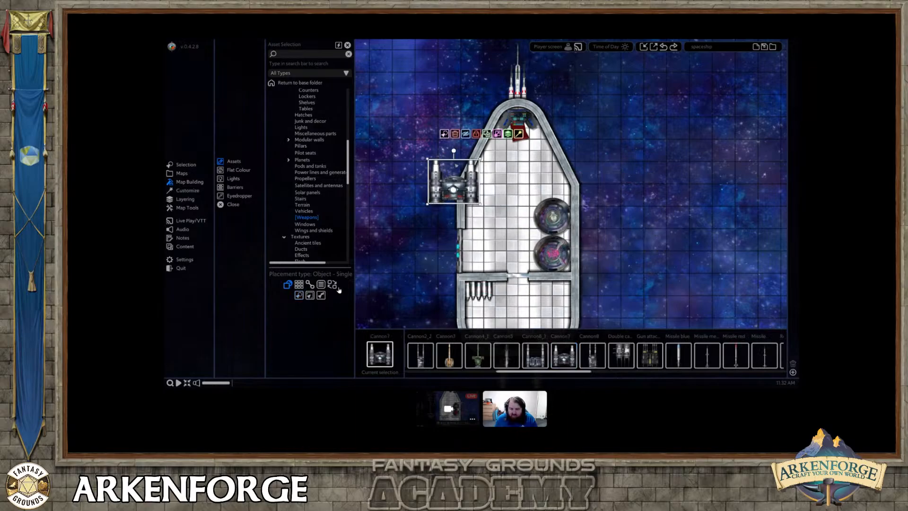
# Rotate the cannon so its barrels point outward, square to the angled port wall, and fit it against that wall.
pyautogui.moveTo(453, 151); pyautogui.dragTo(428, 186)
pyautogui.scroll(3, 429, 188)
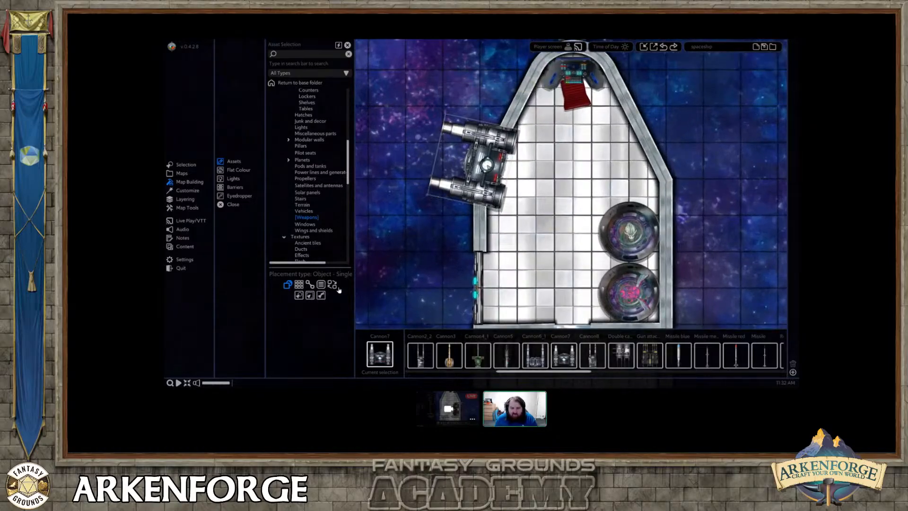
pyautogui.moveTo(446, 156); pyautogui.dragTo(478, 134)
pyautogui.moveTo(515, 133); pyautogui.dragTo(501, 153, button='middle')
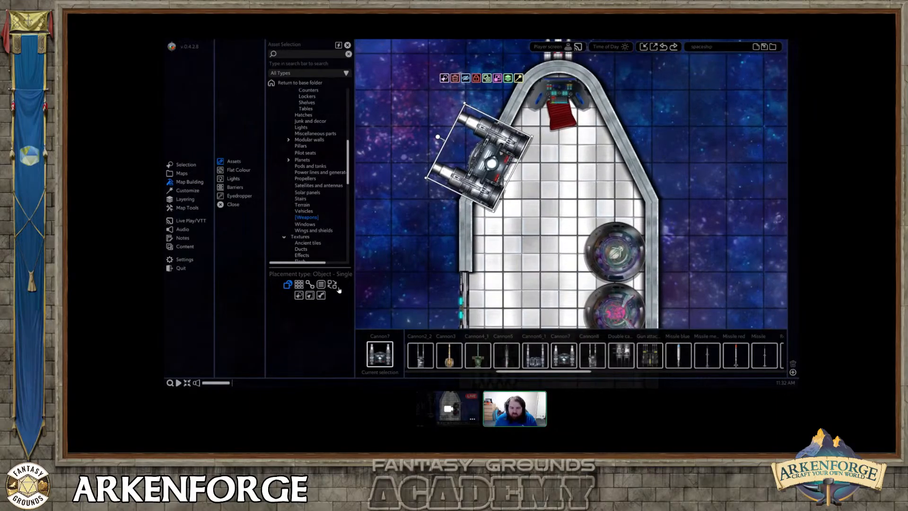
# Duplicate the port cannon onto the starboard wall and rotate the copy to mirror the original.
pyautogui.click(487, 78)
pyautogui.click(614, 154)
pyautogui.moveTo(576, 137); pyautogui.dragTo(670, 131)
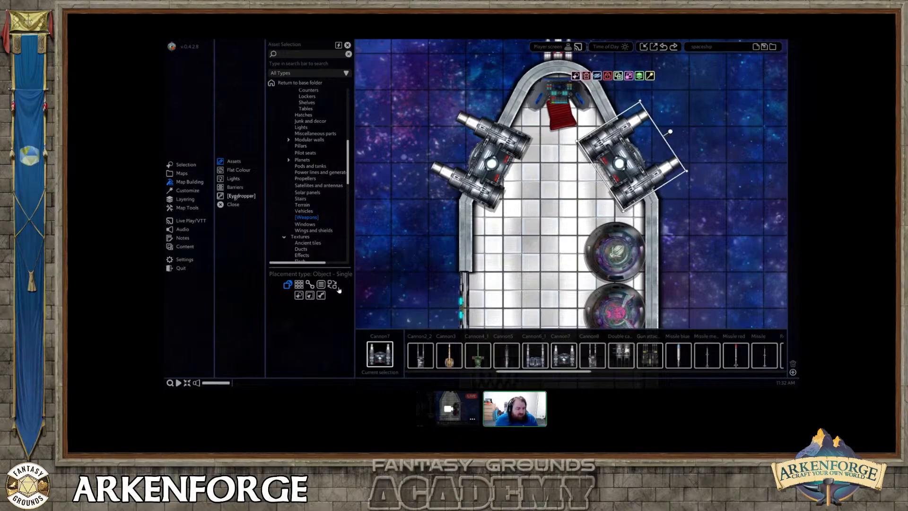
# Try to add a Pulse effect to the starboard cannon, and select both cannons to check their shared options.
pyautogui.click(192, 191)
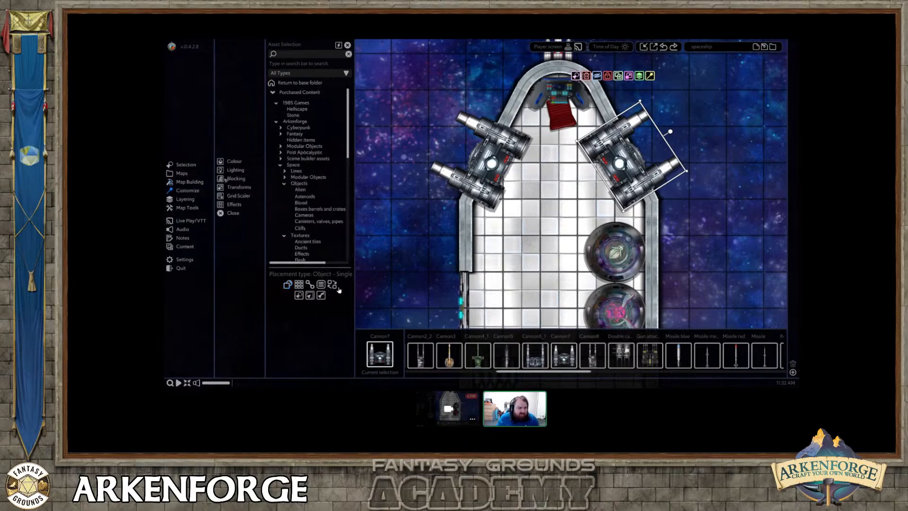
pyautogui.click(235, 204)
pyautogui.click(302, 63)
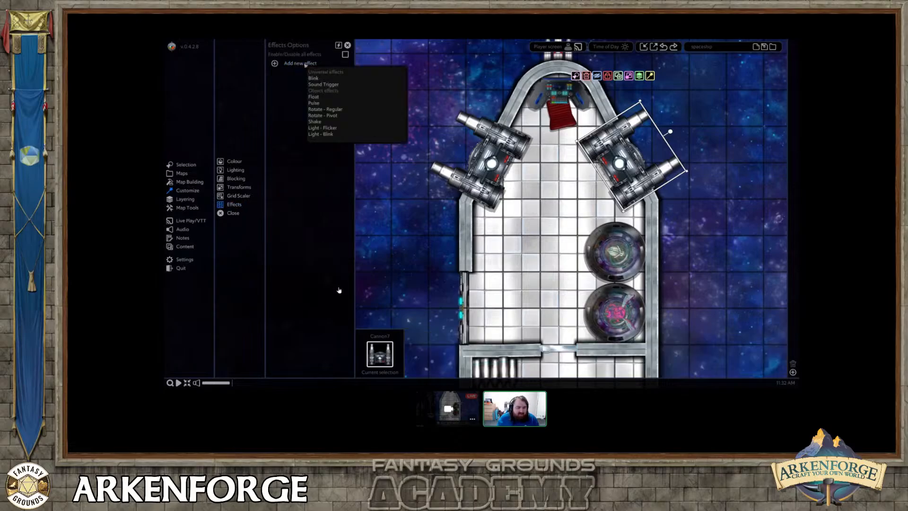
pyautogui.click(315, 103)
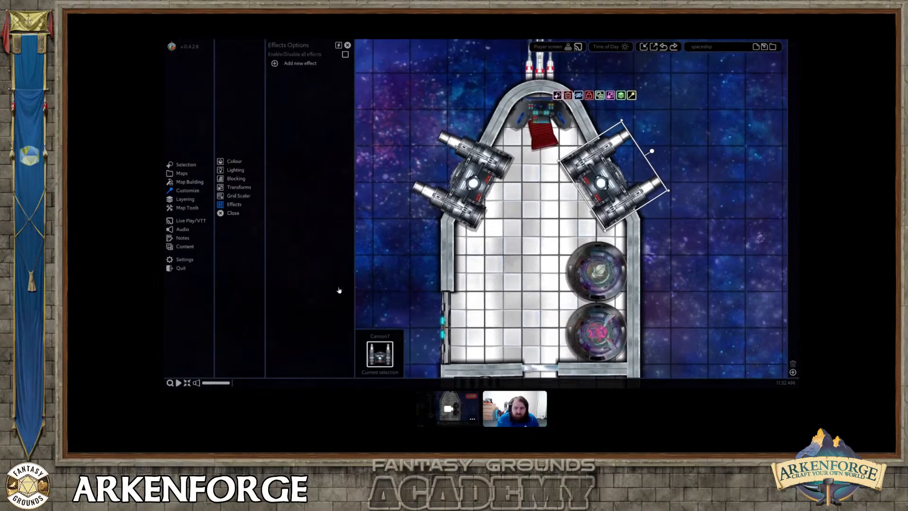
pyautogui.keyDown('shift'); pyautogui.click(462, 187); pyautogui.keyUp('shift')
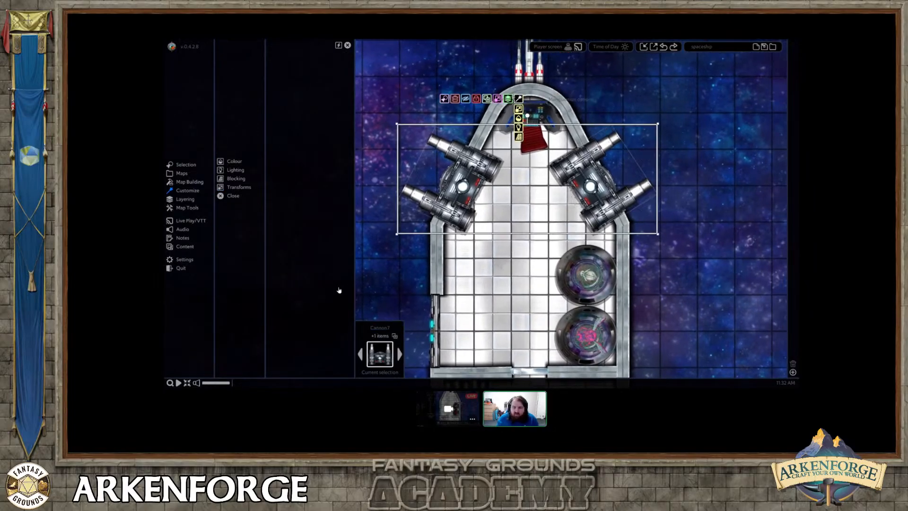
pyautogui.moveTo(507, 99)
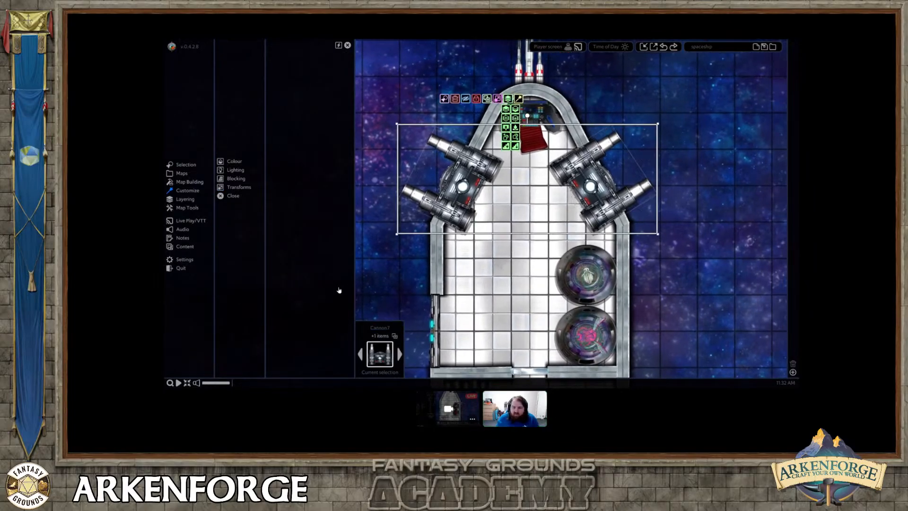
# Add a Pulse effect to the starboard cannon with an amount of 1.05 and an on time of 0.20.
pyautogui.click(573, 175)
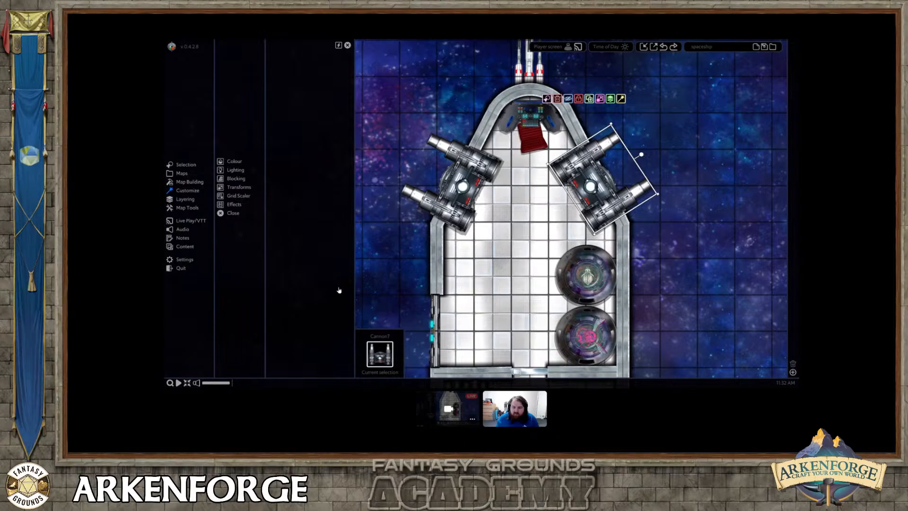
pyautogui.click(236, 171)
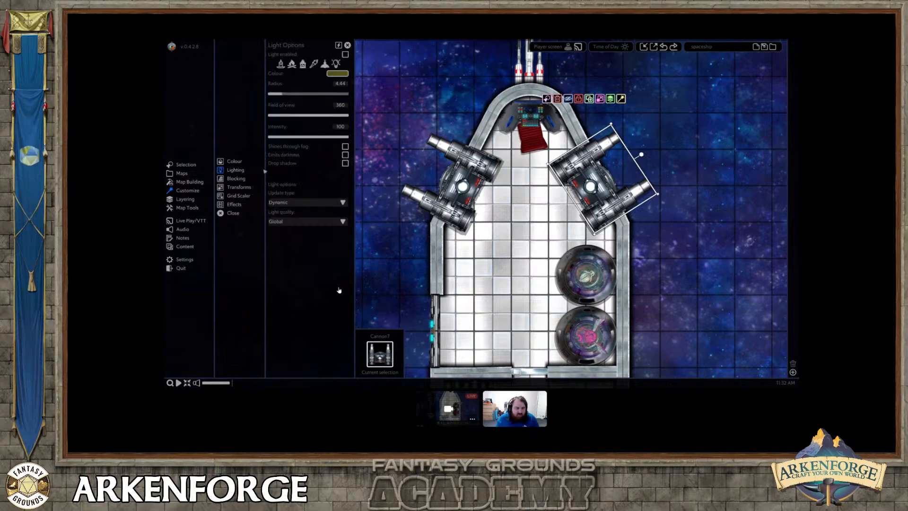
pyautogui.click(234, 204)
pyautogui.click(305, 64)
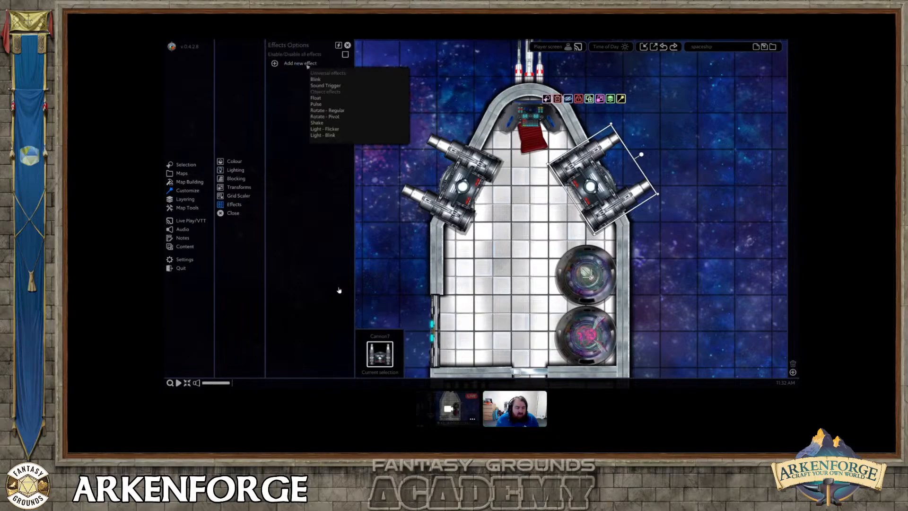
pyautogui.click(318, 104)
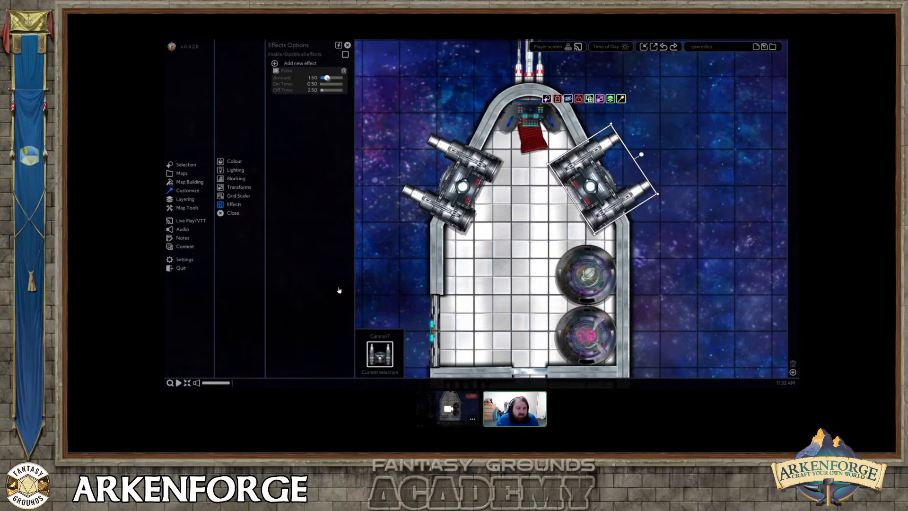
pyautogui.moveTo(326, 79); pyautogui.dragTo(324, 78)
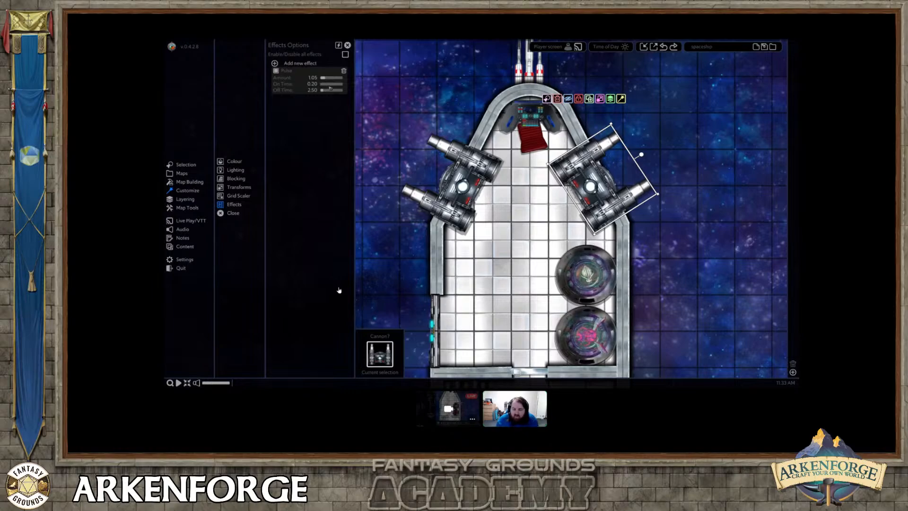
# Move the starboard cannon to the terrain layer beneath the hull wall, and shift it outward and forward along the wall.
pyautogui.moveTo(590, 186); pyautogui.dragTo(597, 172)
pyautogui.moveTo(616, 85)
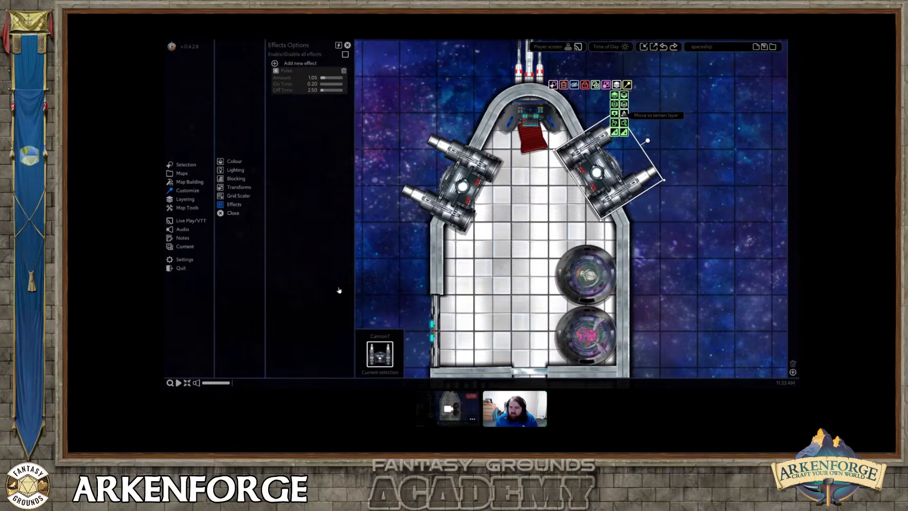
pyautogui.click(623, 113)
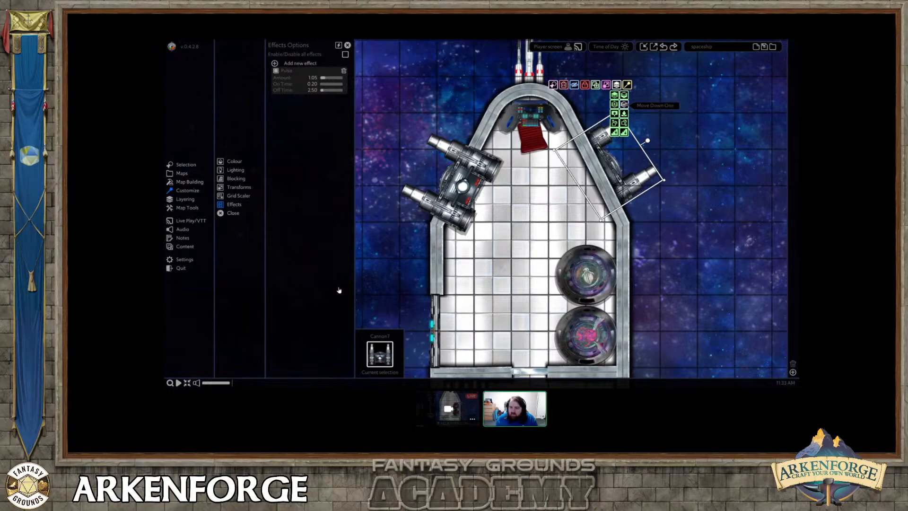
pyautogui.click(623, 113)
pyautogui.moveTo(616, 158); pyautogui.dragTo(617, 148)
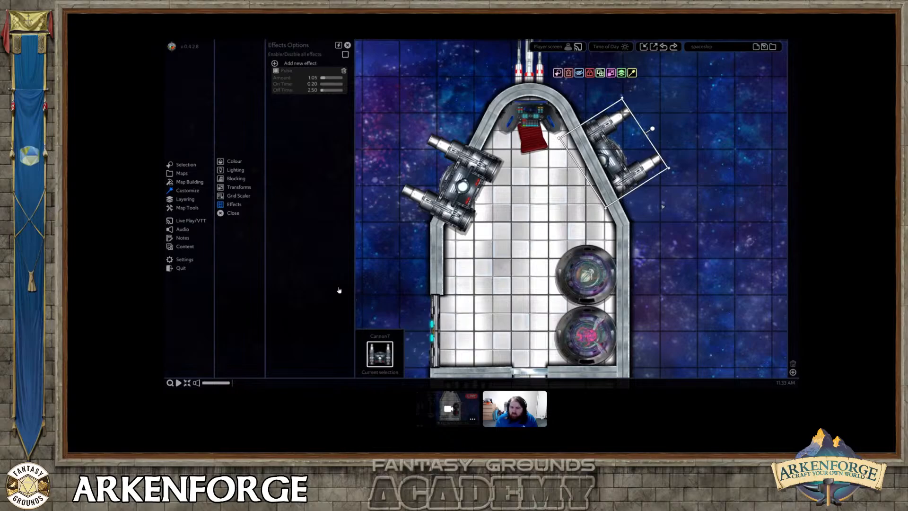
# Replace the port cannon with a copy of the starboard cannon, rotated to mirror it beneath the port hull wall.
pyautogui.click(461, 185)
pyautogui.press('Delete')
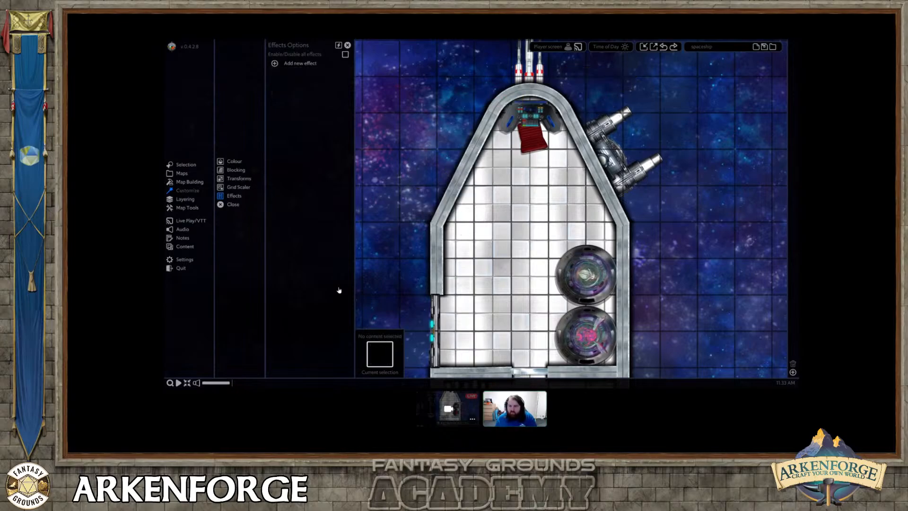
pyautogui.click(615, 159)
pyautogui.hotkey('ctrl', 'c')
pyautogui.hotkey('ctrl', 'v')
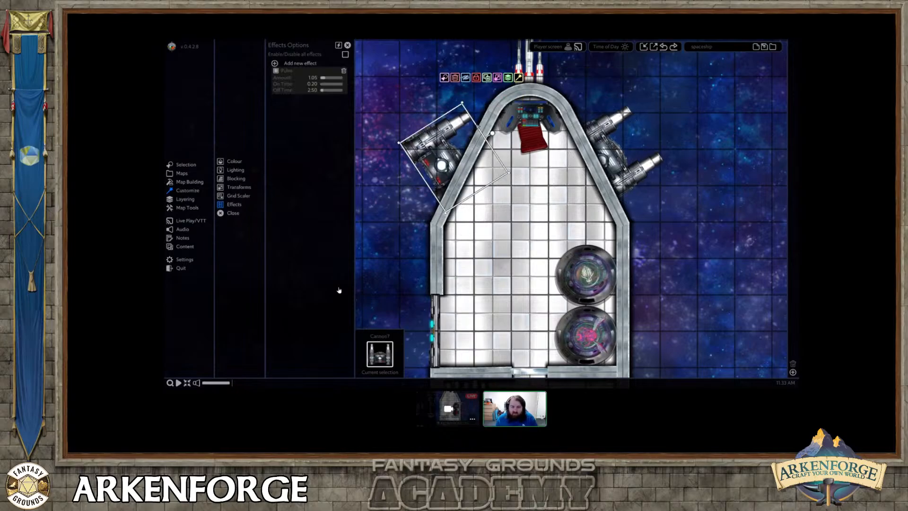
pyautogui.moveTo(494, 132)
pyautogui.mouseDown()
pyautogui.moveTo(392, 127)
pyautogui.moveTo(380, 137)
pyautogui.moveTo(414, 129)
pyautogui.mouseUp()
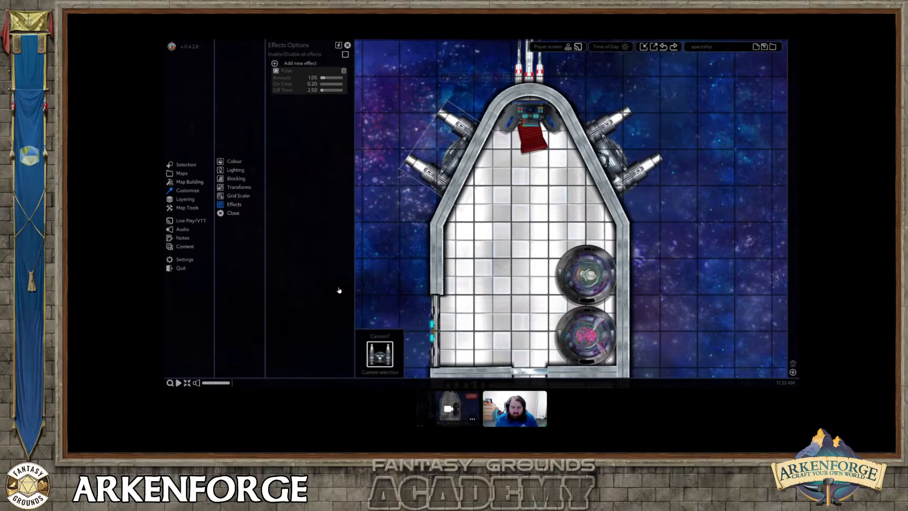
pyautogui.click(674, 224)
pyautogui.scroll(-3, 665, 226)
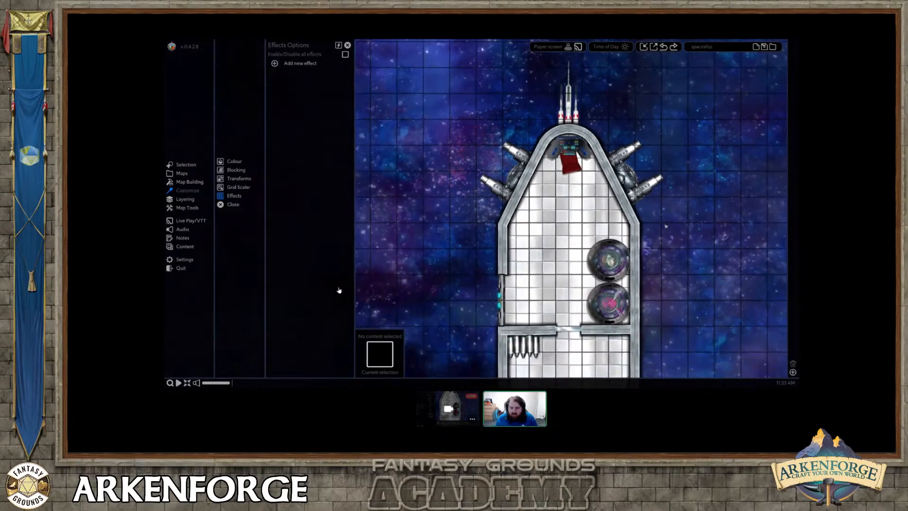
# Look over the ship and browse the Space object categories for further assets.
pyautogui.moveTo(659, 266); pyautogui.dragTo(616, 170, button='middle')
pyautogui.scroll(-2, 626, 160)
pyautogui.scroll(2, 492, 183)
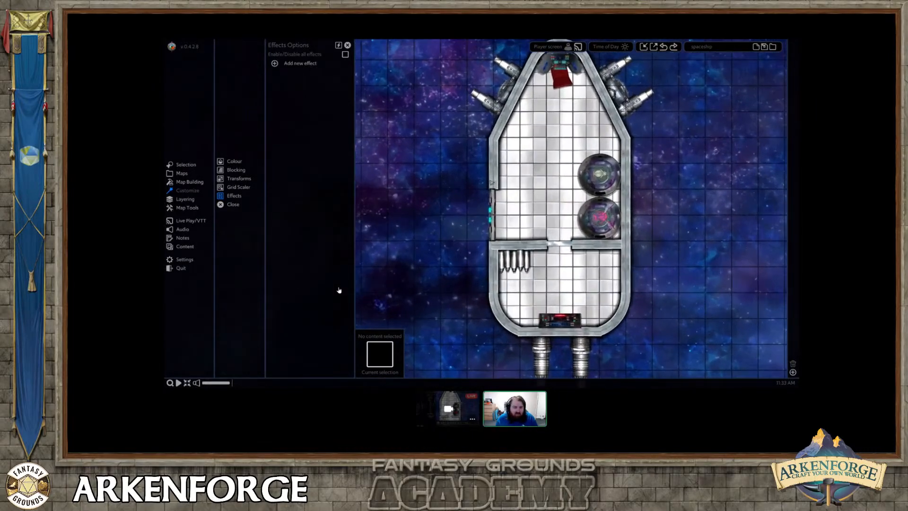
pyautogui.click(189, 182)
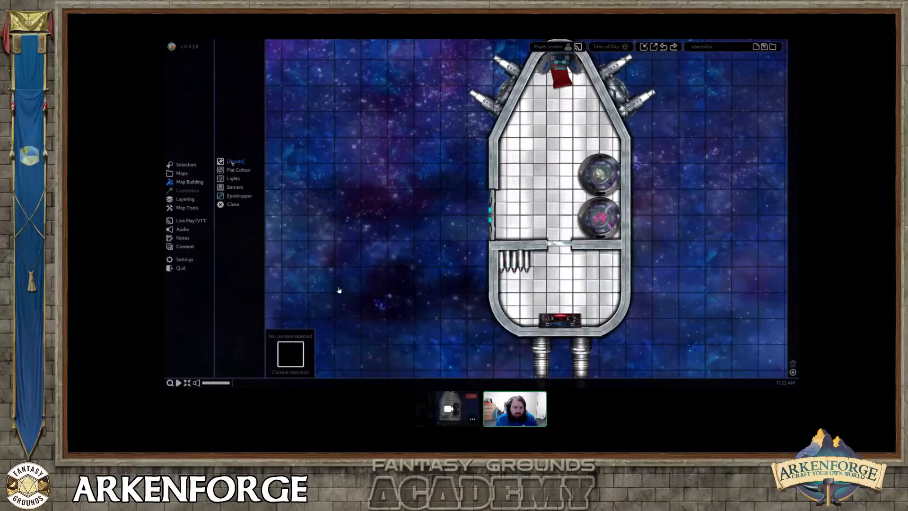
pyautogui.click(233, 161)
pyautogui.scroll(-4, 310, 181)
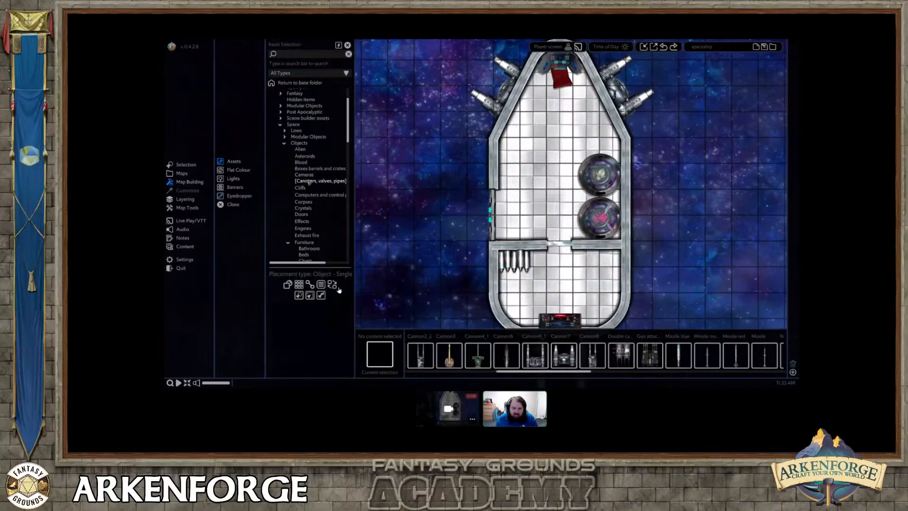
pyautogui.scroll(-6, 305, 145)
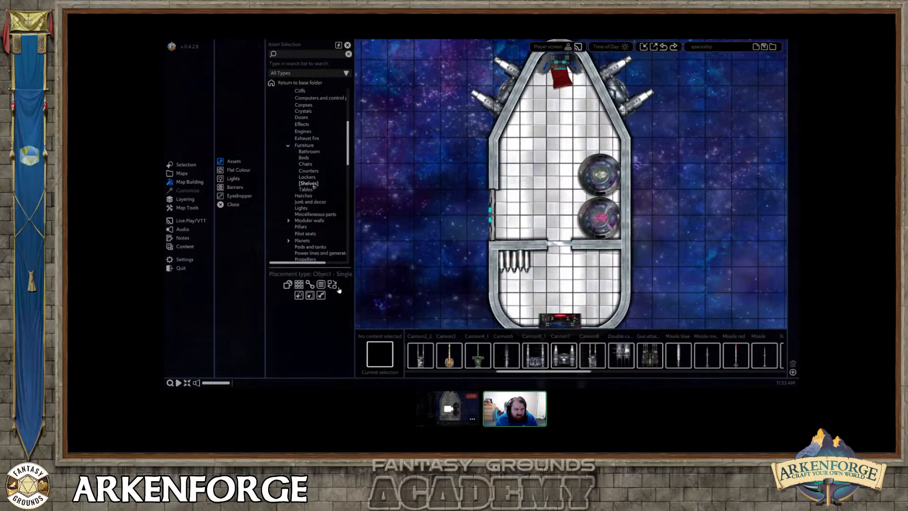
pyautogui.scroll(2, 314, 187)
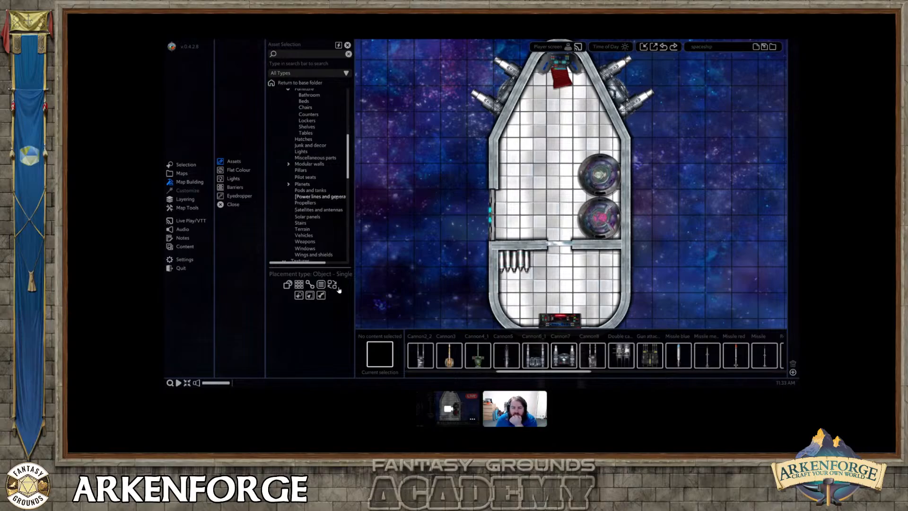
pyautogui.scroll(-3, 478, 162)
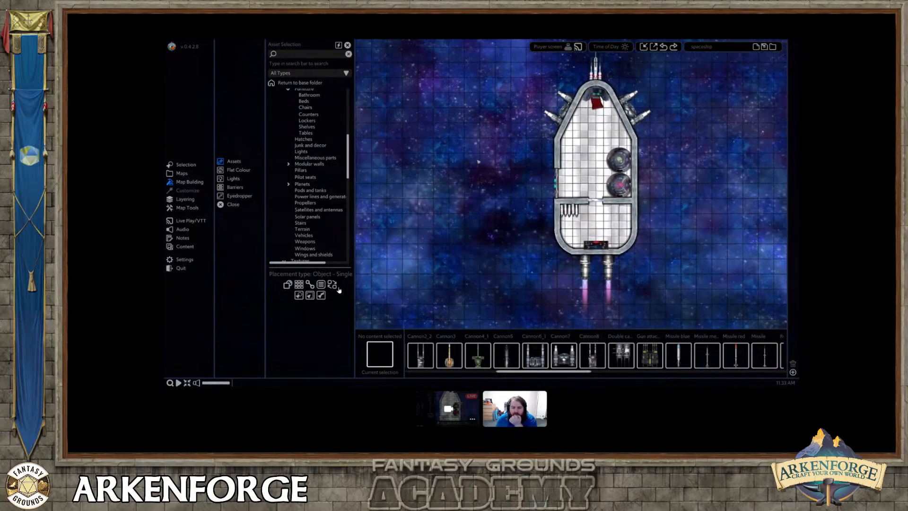
# Add a Tile Scroll effect to the Galaxy background with a direction of 180 and a speed of 1.000.
pyautogui.click(480, 165)
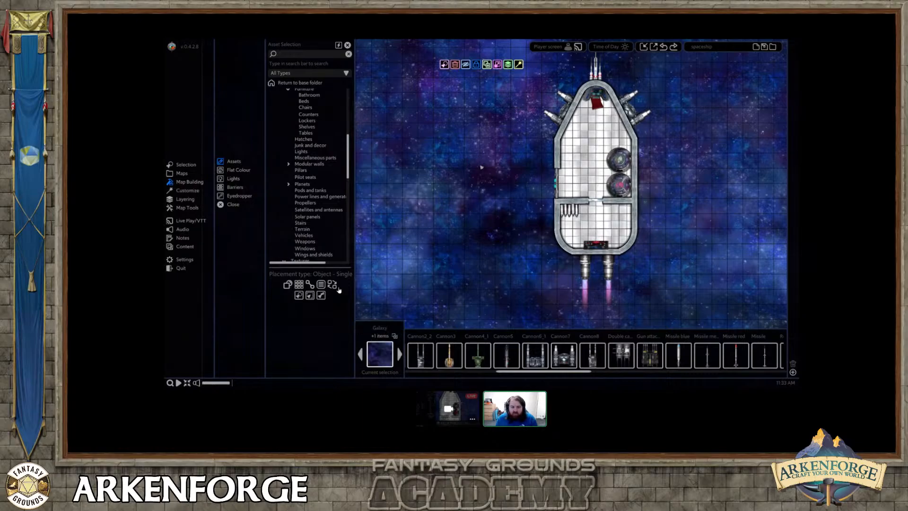
pyautogui.moveTo(497, 168); pyautogui.dragTo(467, 170, button='middle')
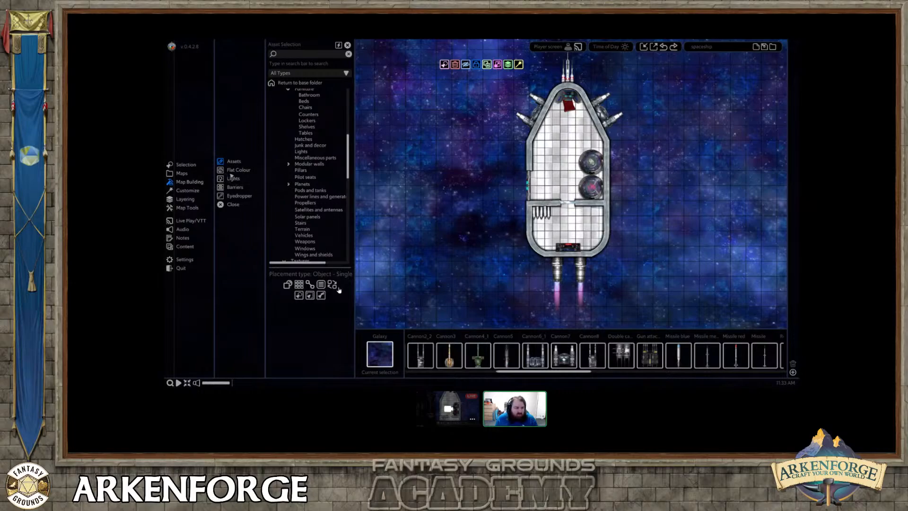
pyautogui.click(189, 191)
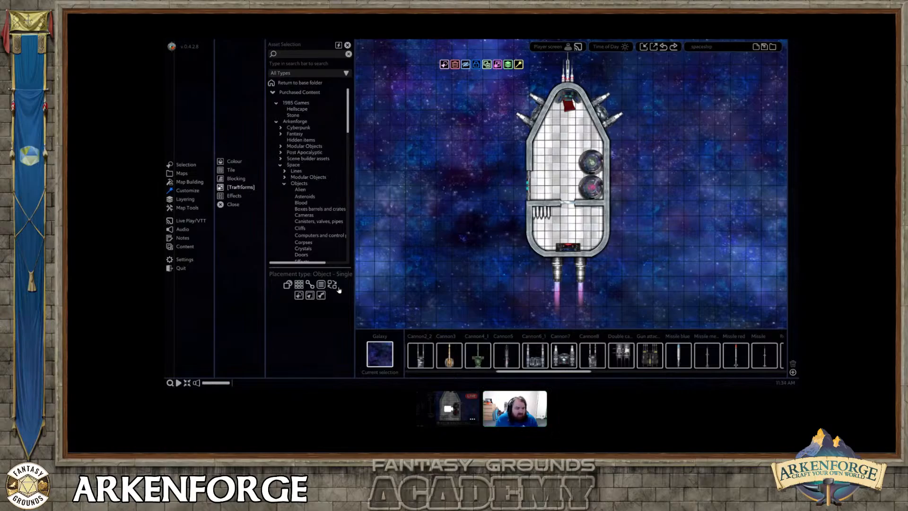
pyautogui.click(235, 195)
pyautogui.click(300, 63)
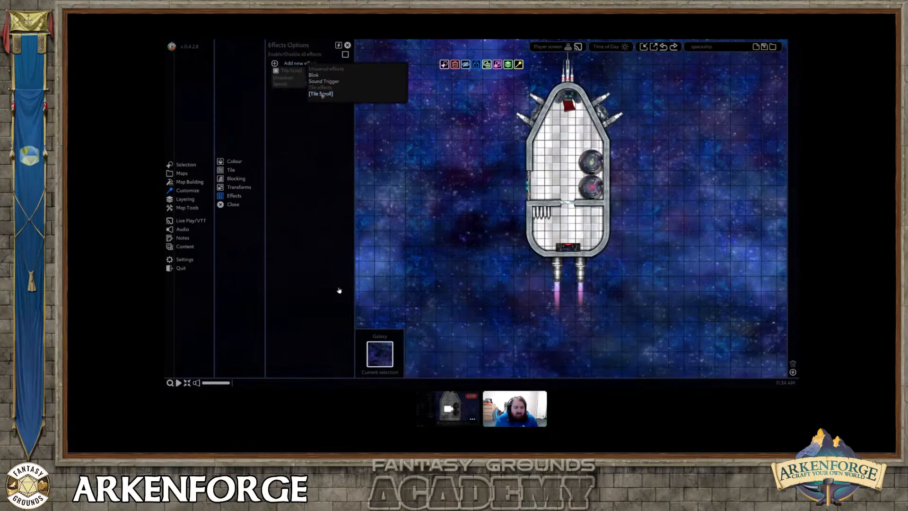
pyautogui.click(321, 90)
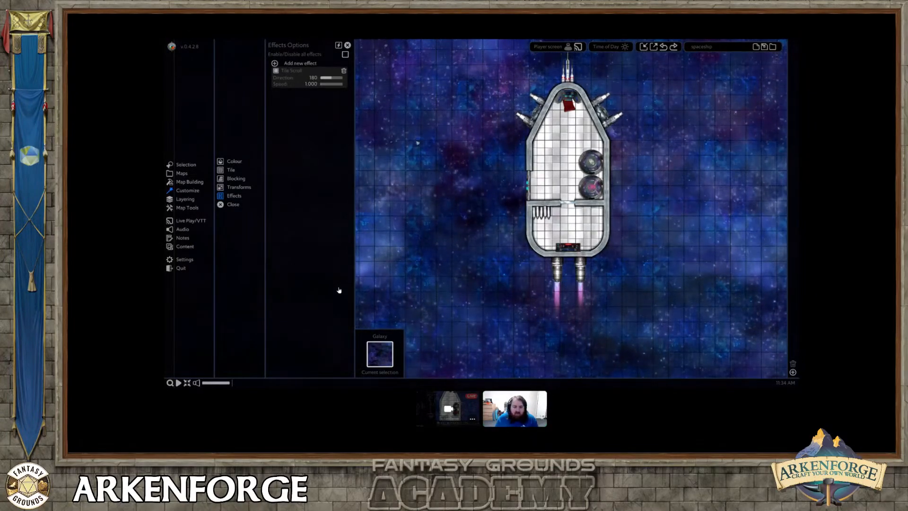
# Add a Tile Scroll effect to the Space stars background with a speed of 1.000, adjust its direction, and deselect the background.
pyautogui.click(417, 142)
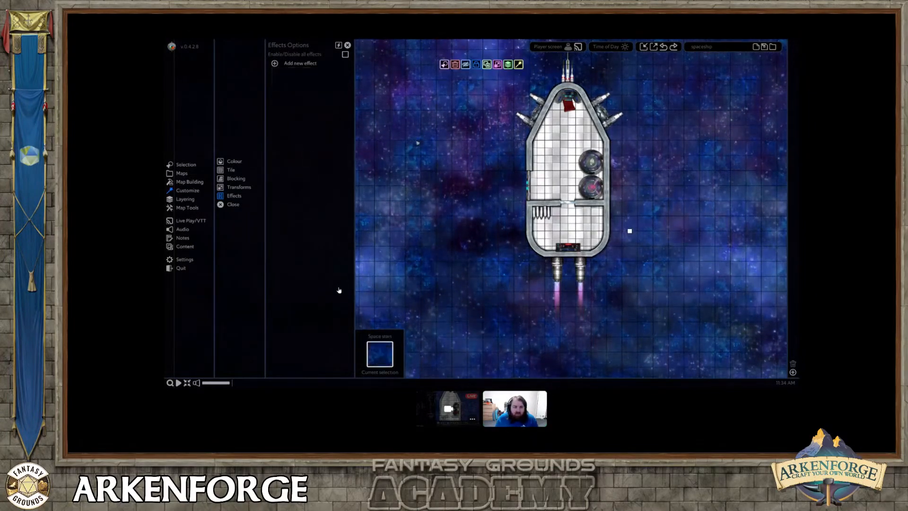
pyautogui.click(303, 64)
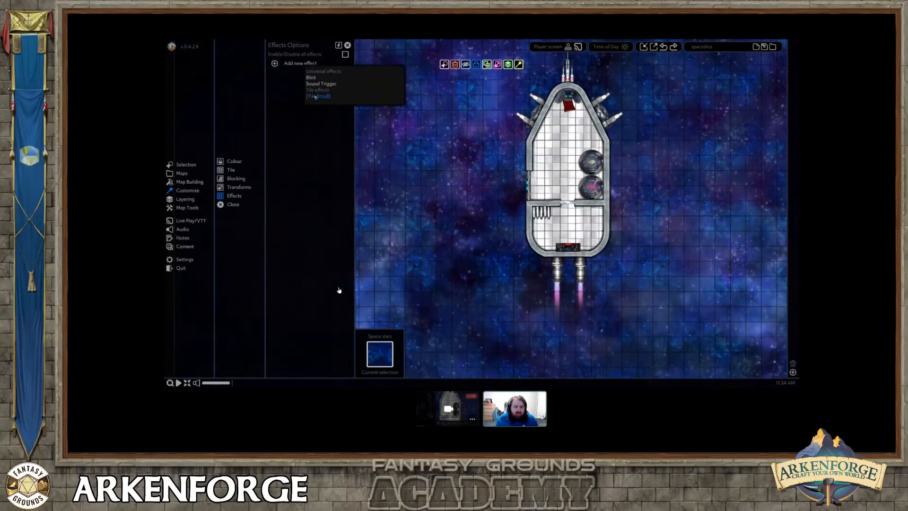
pyautogui.click(316, 96)
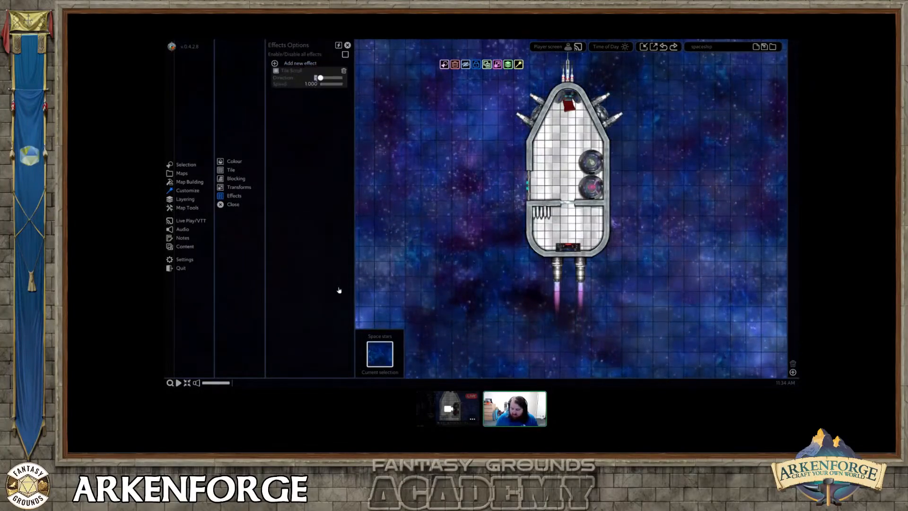
pyautogui.rightClick(434, 154)
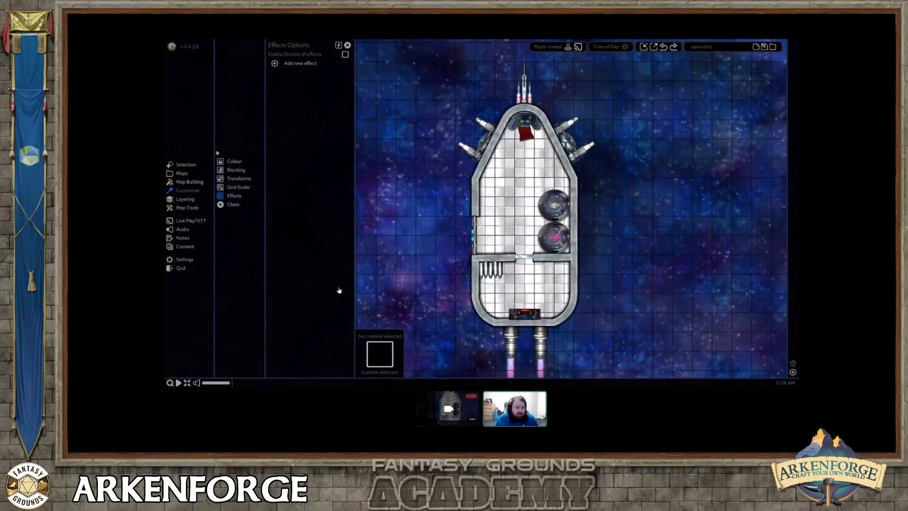
# Collapse the Space assets and display the Water category of the Fantasy objects.
pyautogui.click(191, 182)
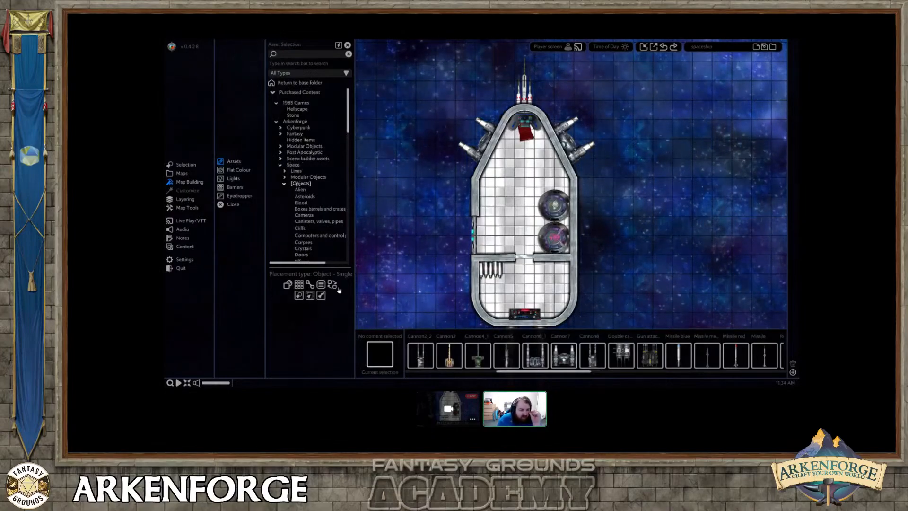
pyautogui.click(296, 183)
pyautogui.click(294, 164)
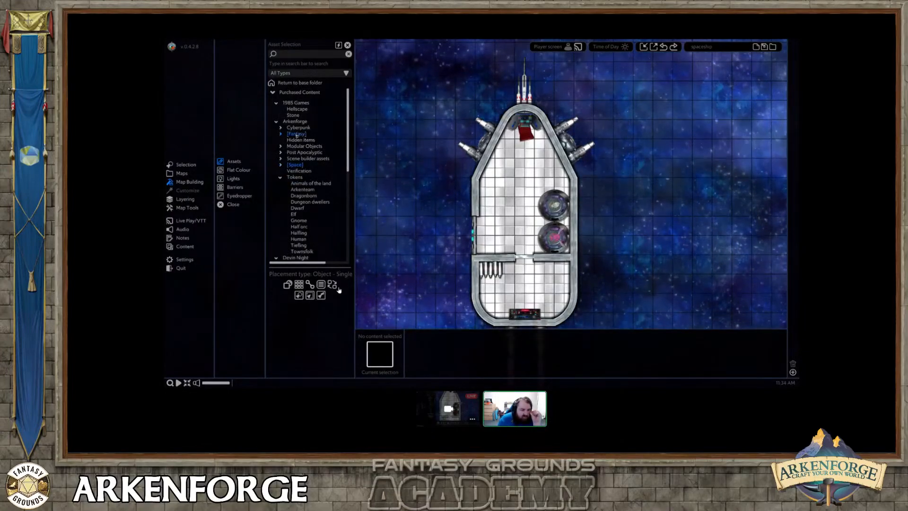
pyautogui.click(296, 134)
pyautogui.click(299, 153)
pyautogui.scroll(-5, 309, 179)
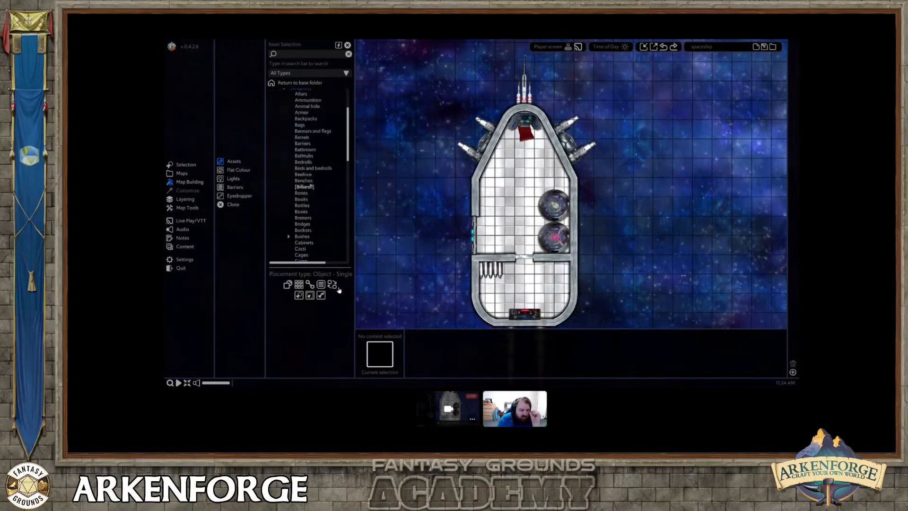
pyautogui.scroll(-15, 311, 185)
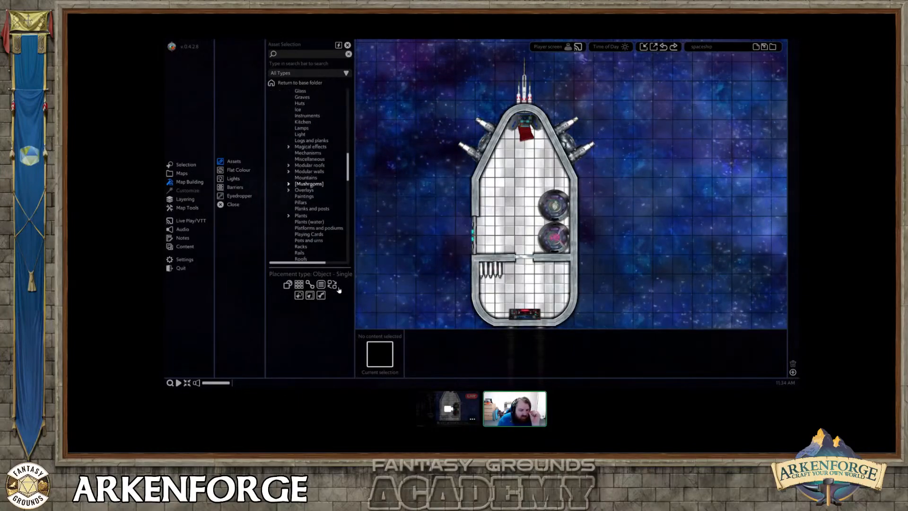
pyautogui.scroll(-10, 311, 186)
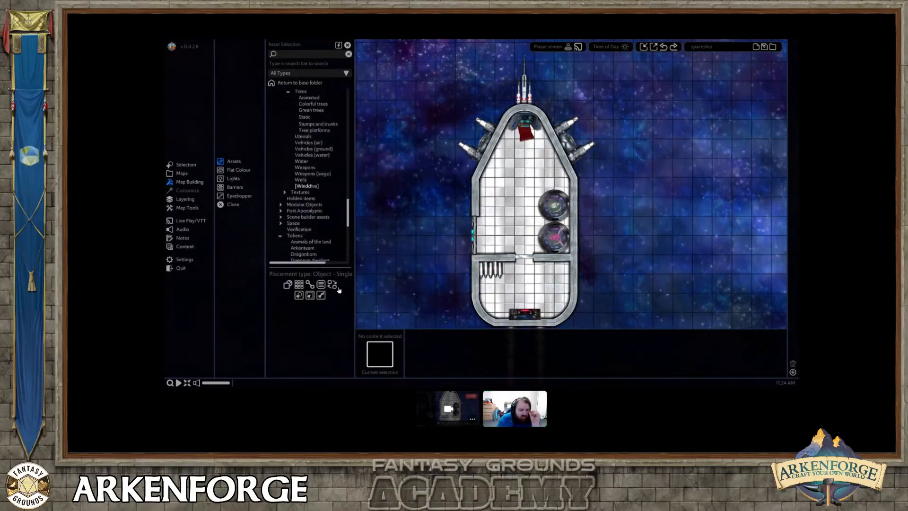
pyautogui.click(303, 161)
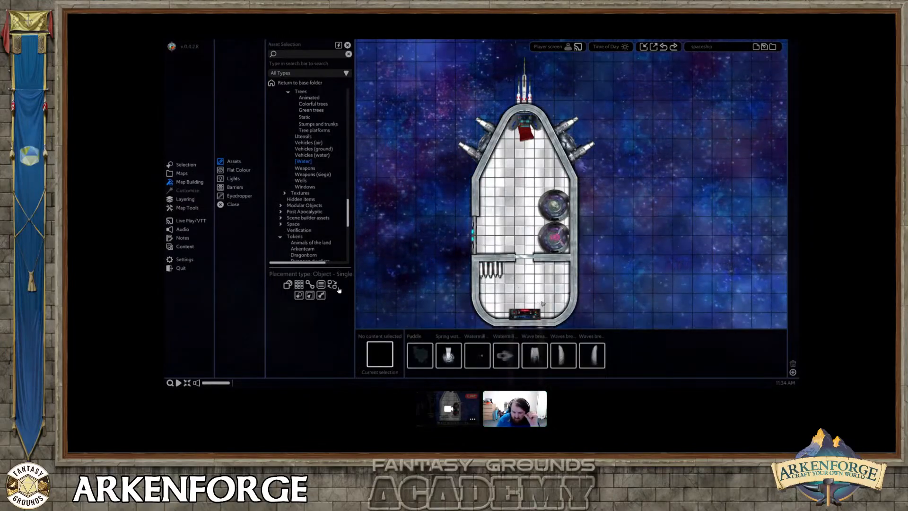
# Try placing the Wave break down asset in open space on the ship's starboard side.
pyautogui.click(537, 350)
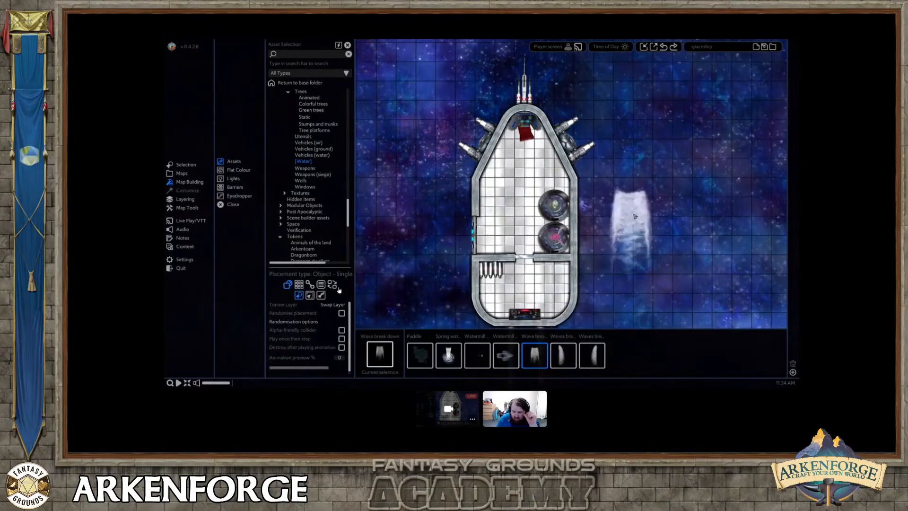
pyautogui.rightClick(687, 204)
pyautogui.click(636, 183)
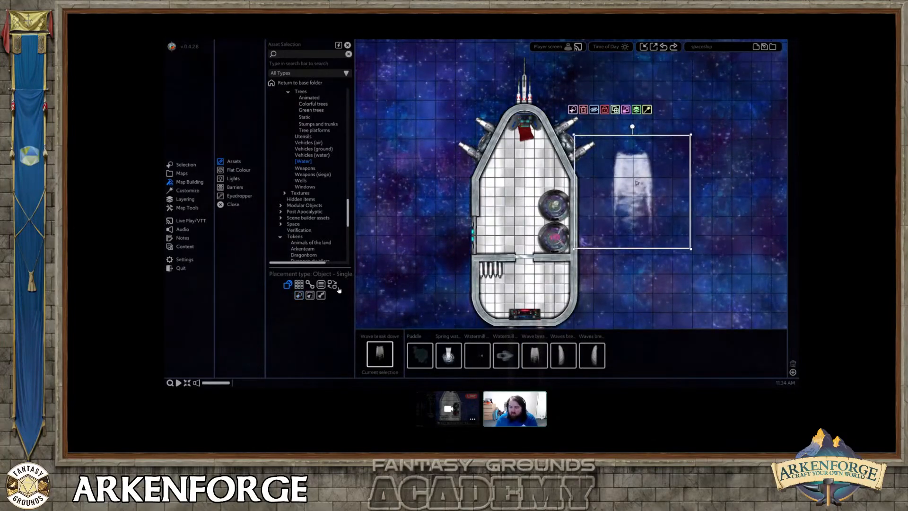
# Place the two mirrored Waves breaking assets beside the bow, one to starboard and Waves breaking left to port.
pyautogui.click(563, 355)
pyautogui.rightClick(600, 146)
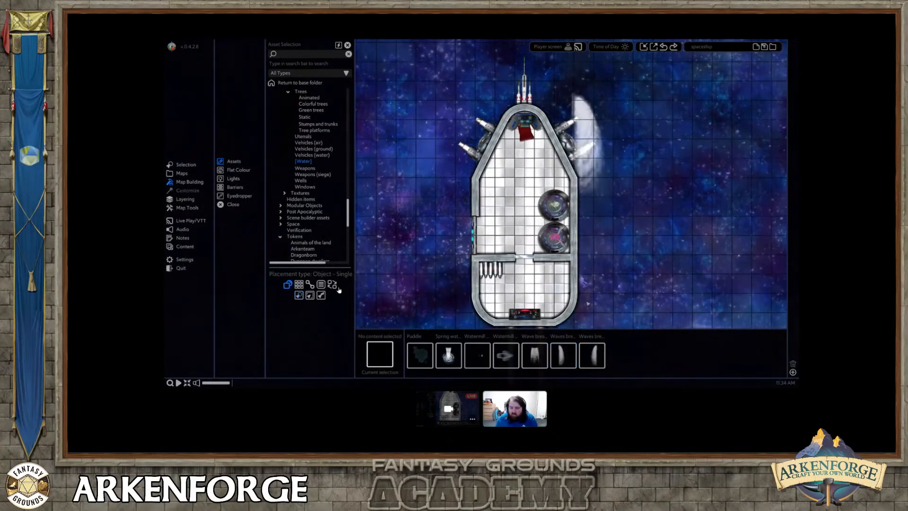
pyautogui.click(598, 361)
pyautogui.click(442, 151)
pyautogui.rightClick(442, 150)
# Tint both breaking waves dark blue and set their opacity to 92.
pyautogui.click(467, 141)
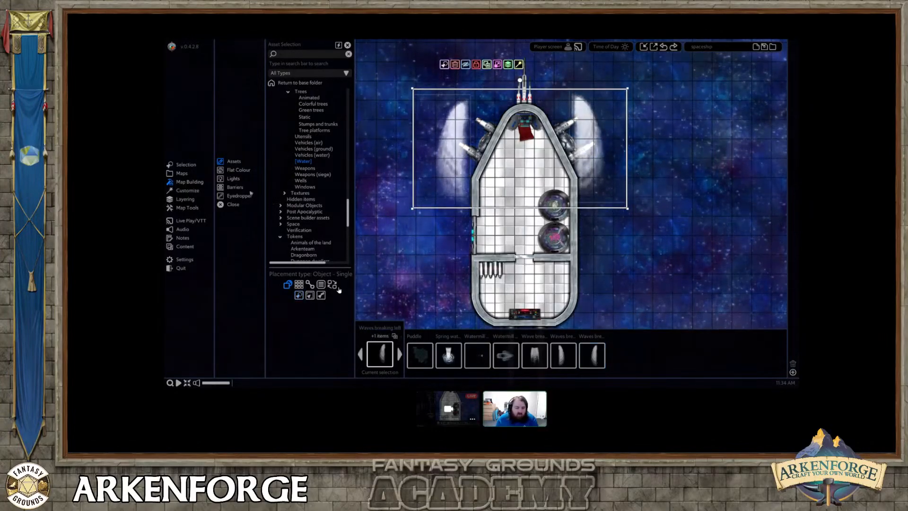
pyautogui.click(188, 190)
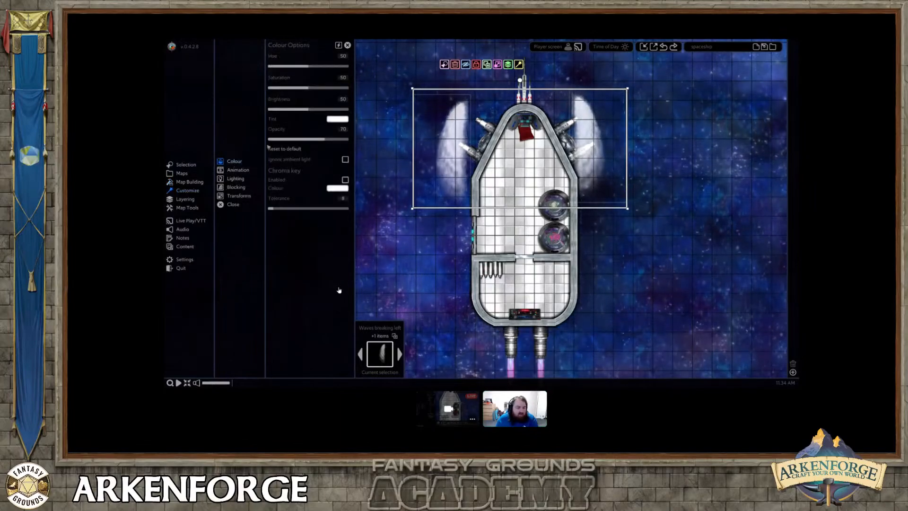
pyautogui.moveTo(324, 139); pyautogui.dragTo(288, 140)
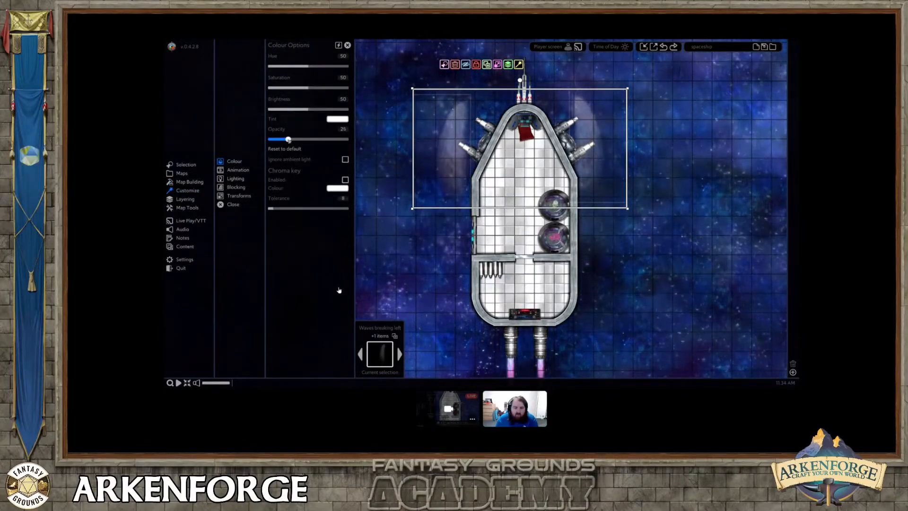
pyautogui.click(337, 119)
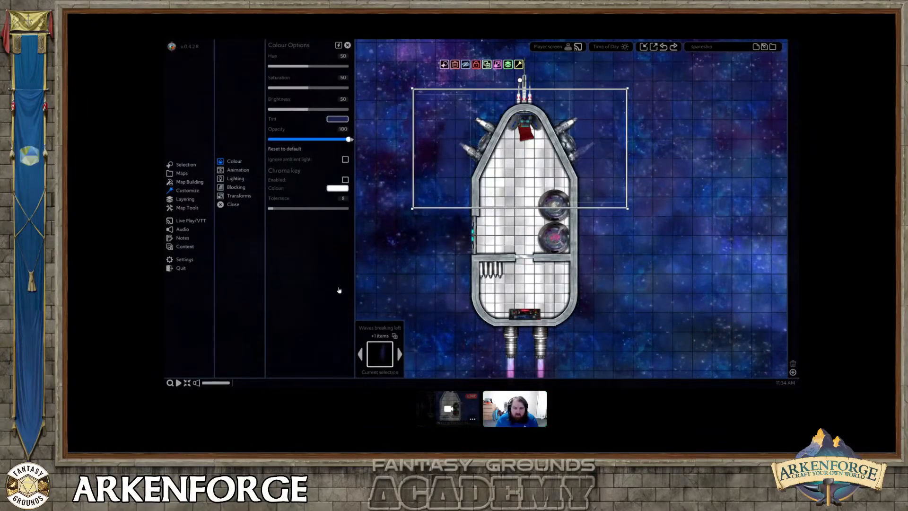
pyautogui.click(458, 122)
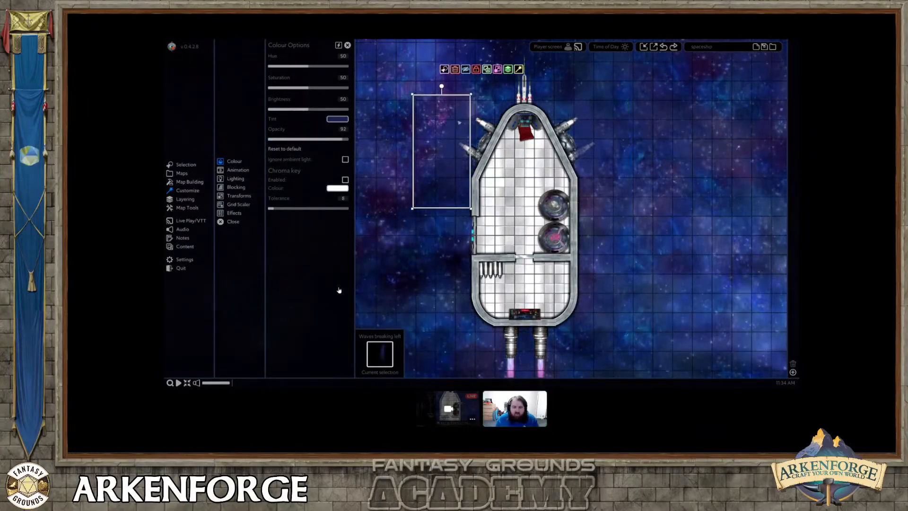
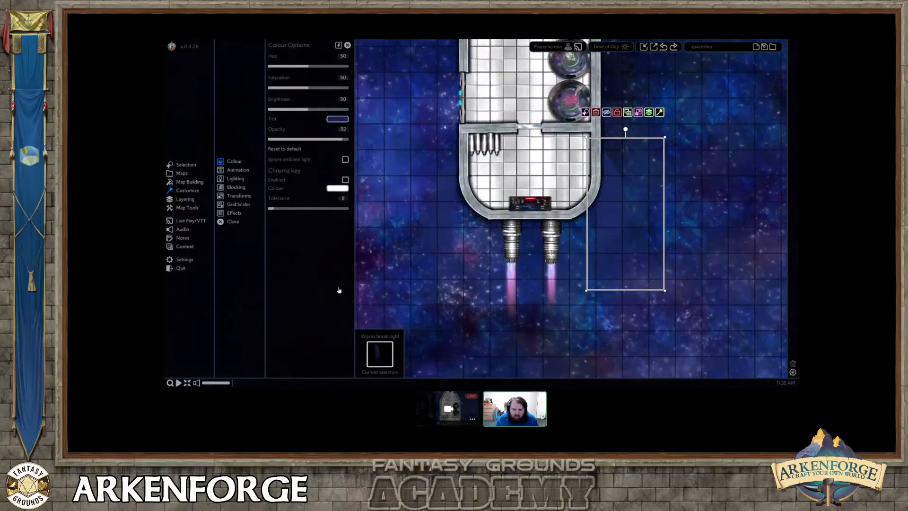
# Place a standalone Generic Light on the centreline of the ship's forward cabin, a few squares behind the red chair.
pyautogui.moveTo(589, 236); pyautogui.dragTo(577, 257, button='right')
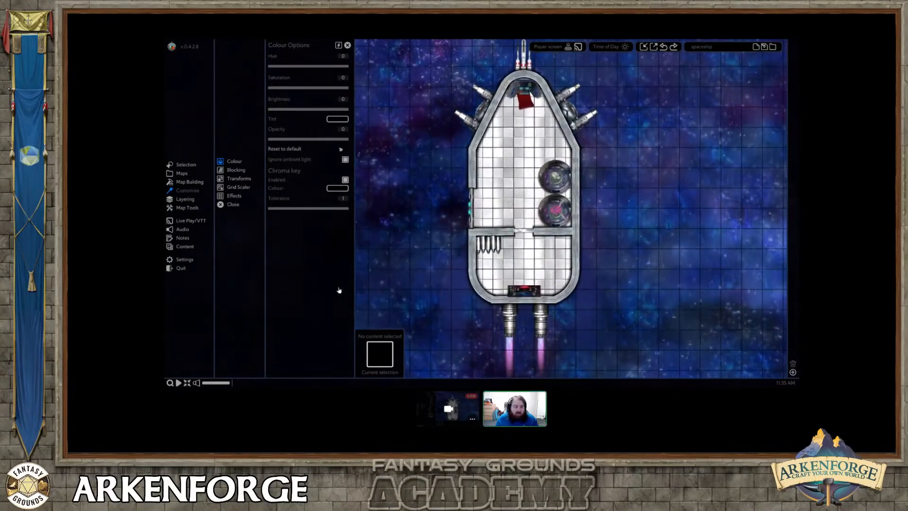
pyautogui.click(189, 182)
pyautogui.click(234, 178)
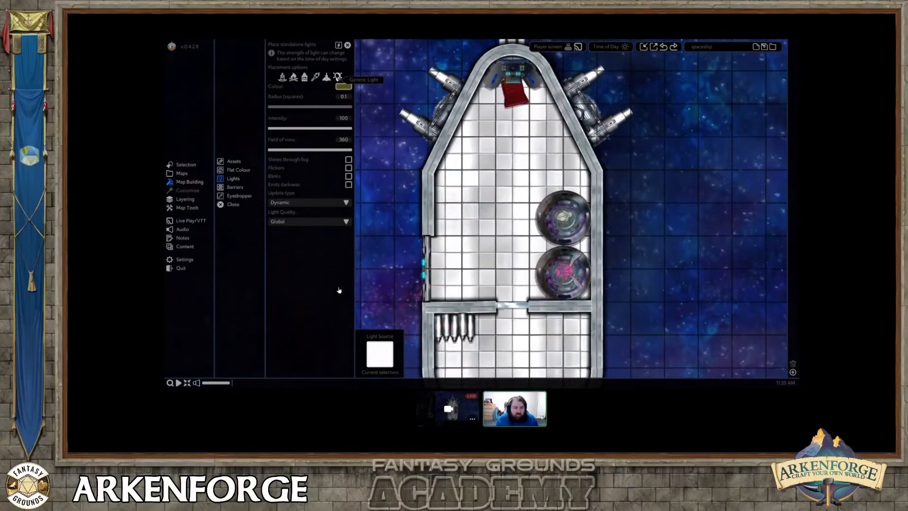
pyautogui.click(506, 179)
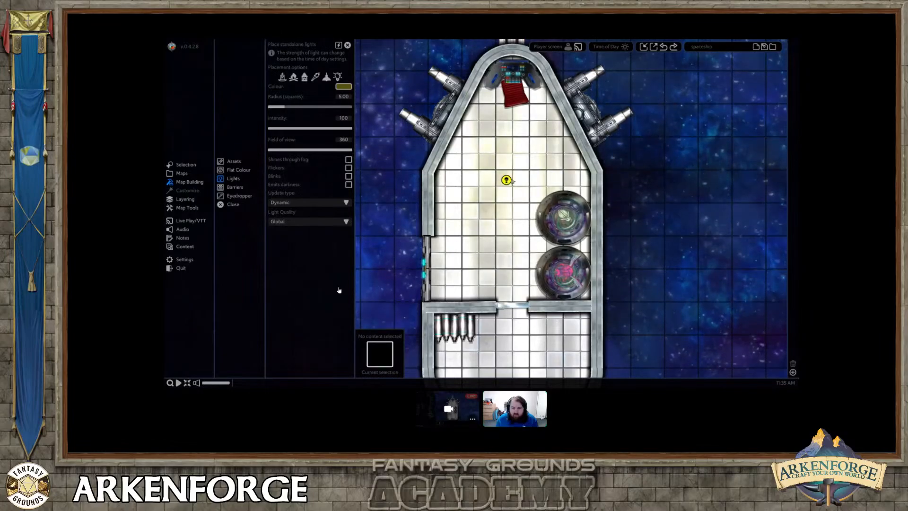
pyautogui.moveTo(508, 181); pyautogui.dragTo(512, 174)
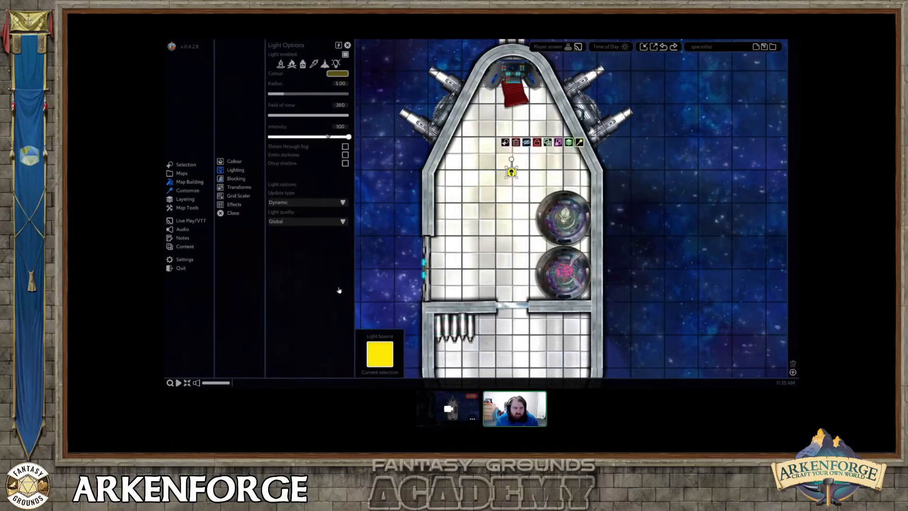
# Set the light's field of view to 90 and its colour to bright red (FF0B03).
pyautogui.moveTo(314, 121); pyautogui.dragTo(285, 118)
pyautogui.click(340, 106)
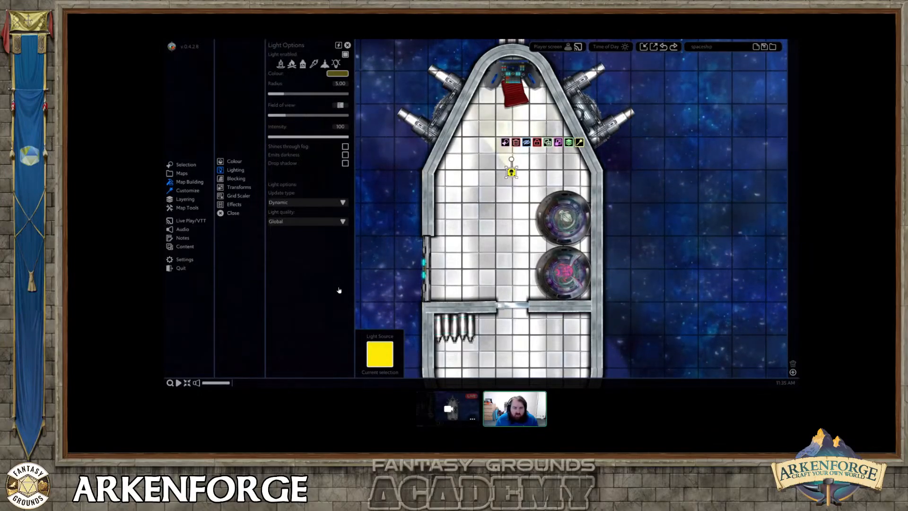
pyautogui.write('90')
pyautogui.click(338, 74)
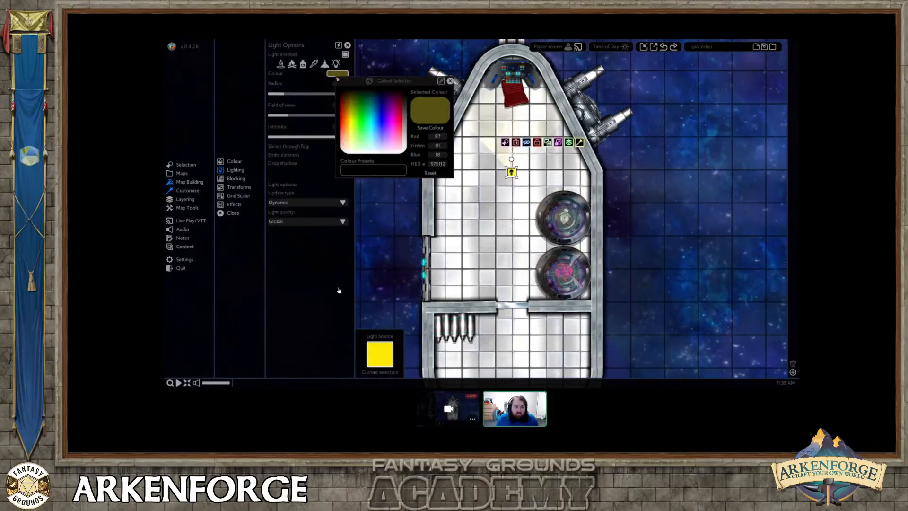
pyautogui.click(348, 101)
pyautogui.moveTo(348, 101); pyautogui.dragTo(341, 122)
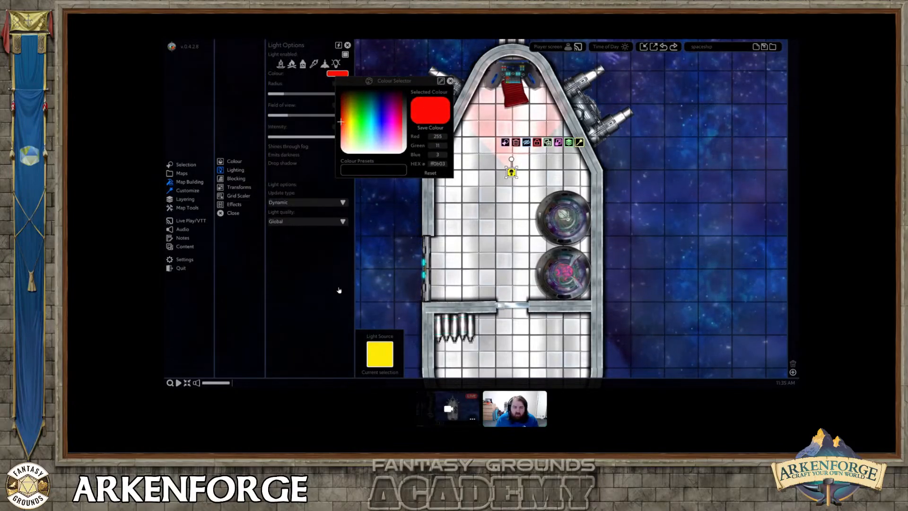
pyautogui.click(339, 290)
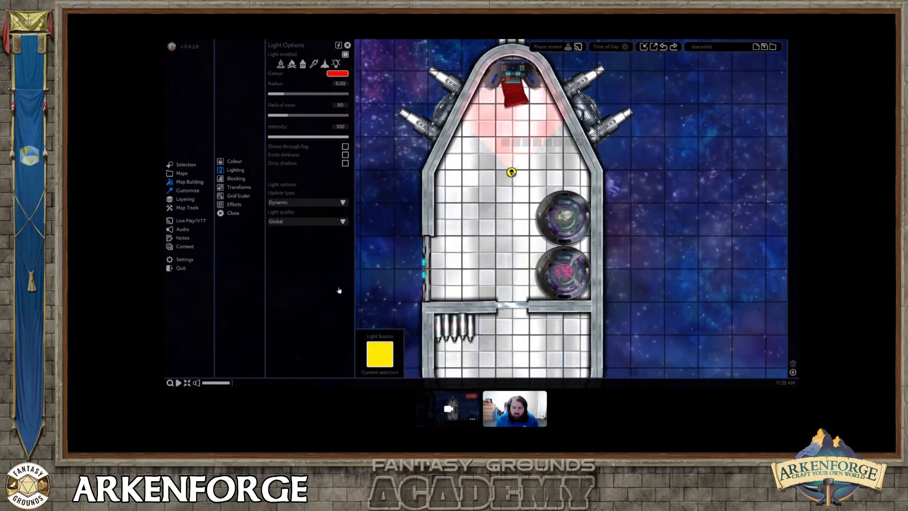
# Duplicate the red light in place facing the stern and give the copy a Rotate - Regular effect.
pyautogui.moveTo(511, 160); pyautogui.dragTo(511, 206)
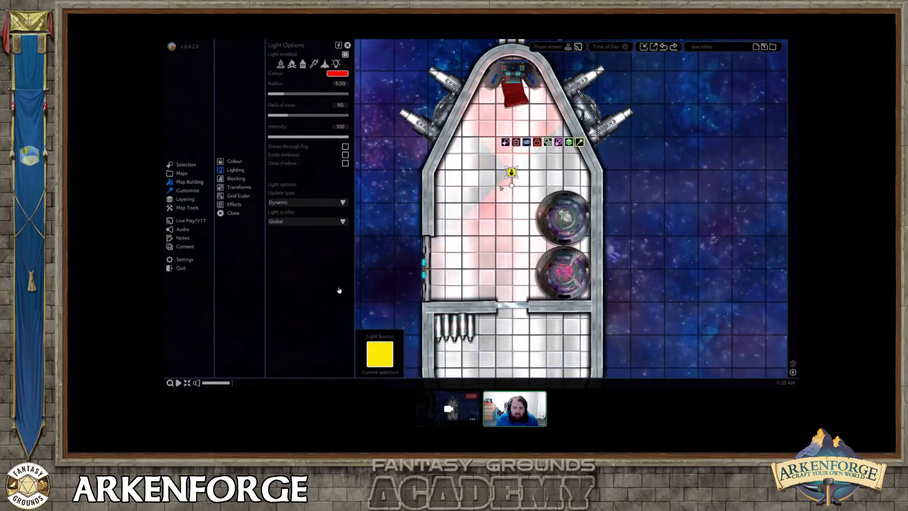
pyautogui.click(234, 204)
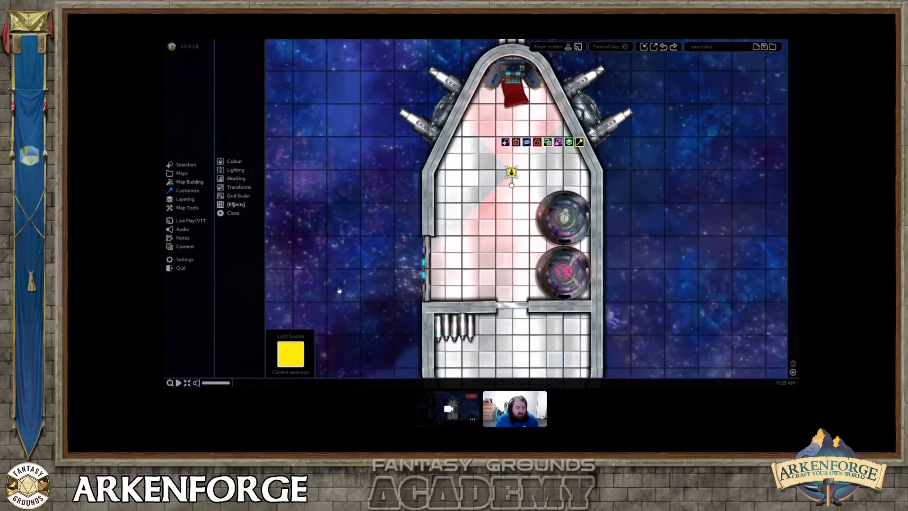
pyautogui.click(299, 63)
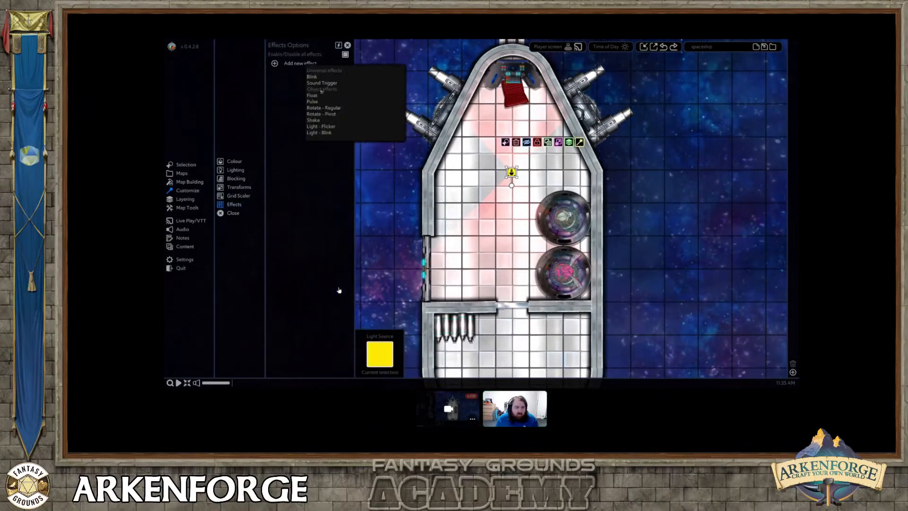
pyautogui.click(324, 109)
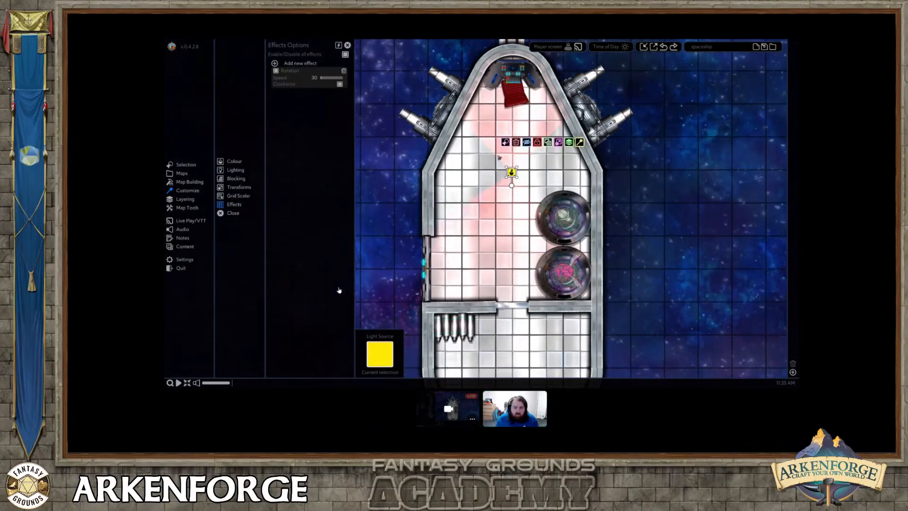
# Add a Rotate - Regular effect to the forward-facing light and turn it so the two red beams point in opposite directions.
pyautogui.click(514, 158)
pyautogui.click(511, 171)
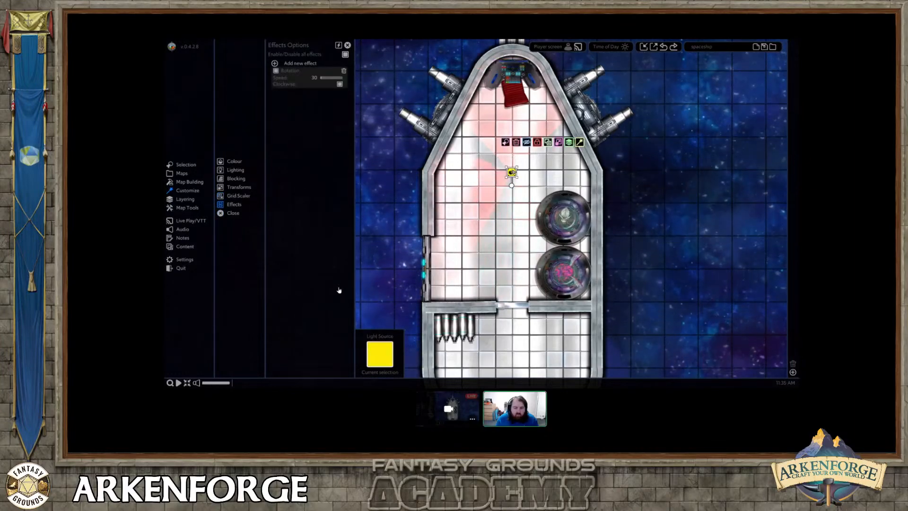
pyautogui.click(300, 63)
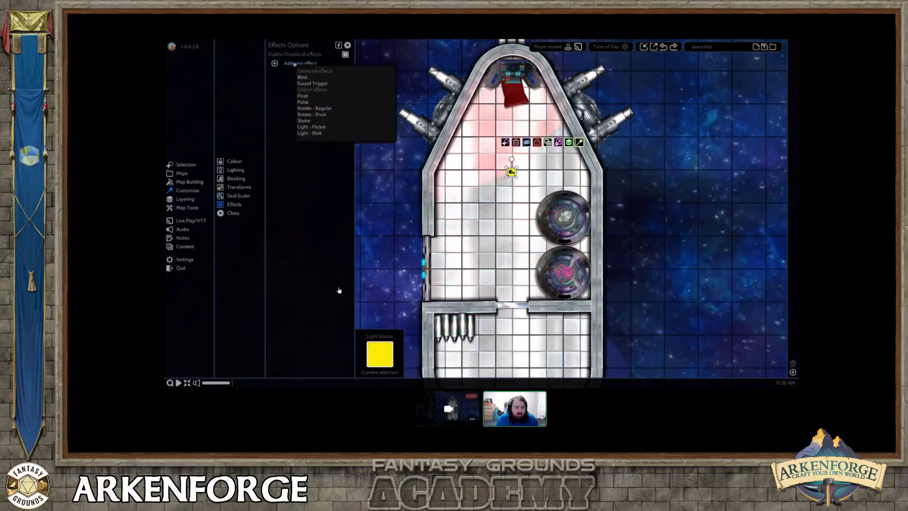
pyautogui.click(314, 109)
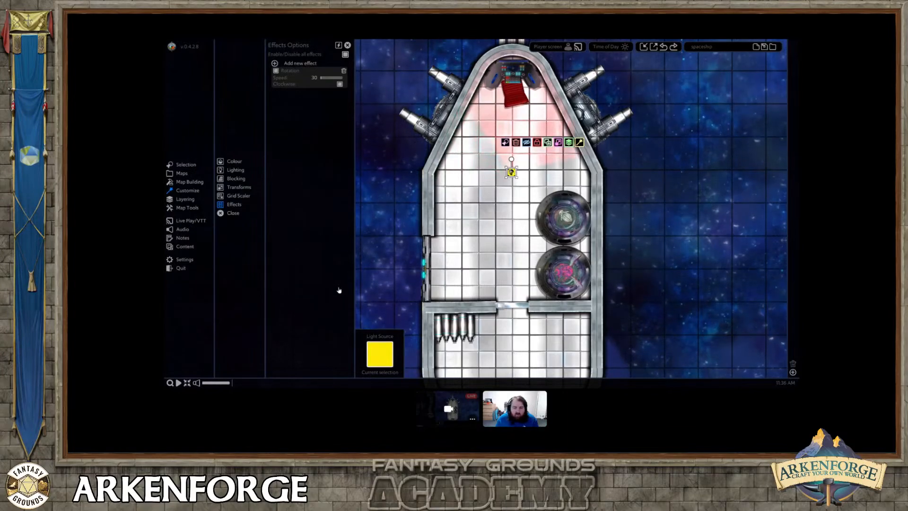
pyautogui.moveTo(500, 185); pyautogui.dragTo(520, 160)
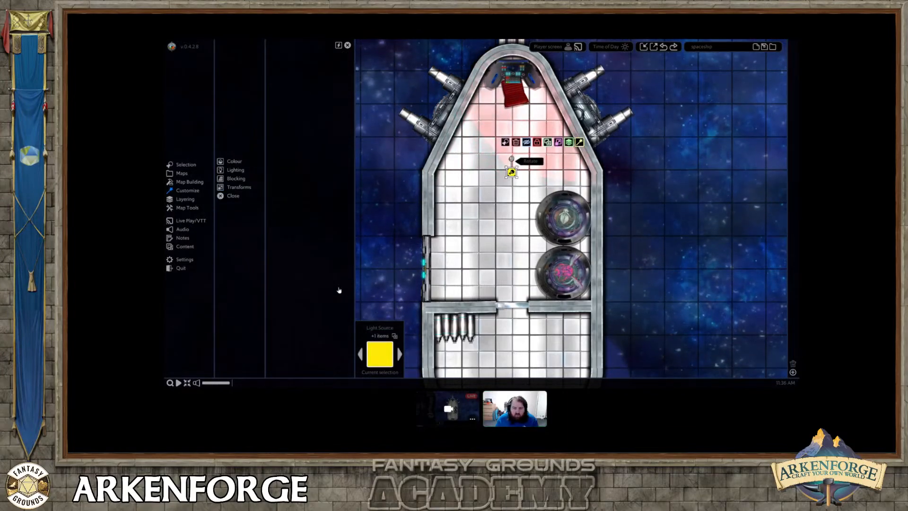
pyautogui.click(512, 172)
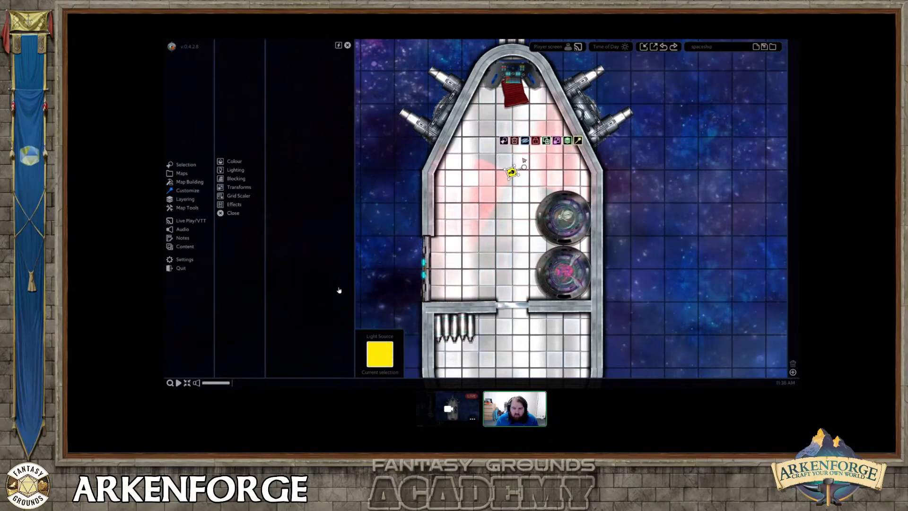
# Change the map's time of day to night and deselect the light.
pyautogui.scroll(-5, 546, 176)
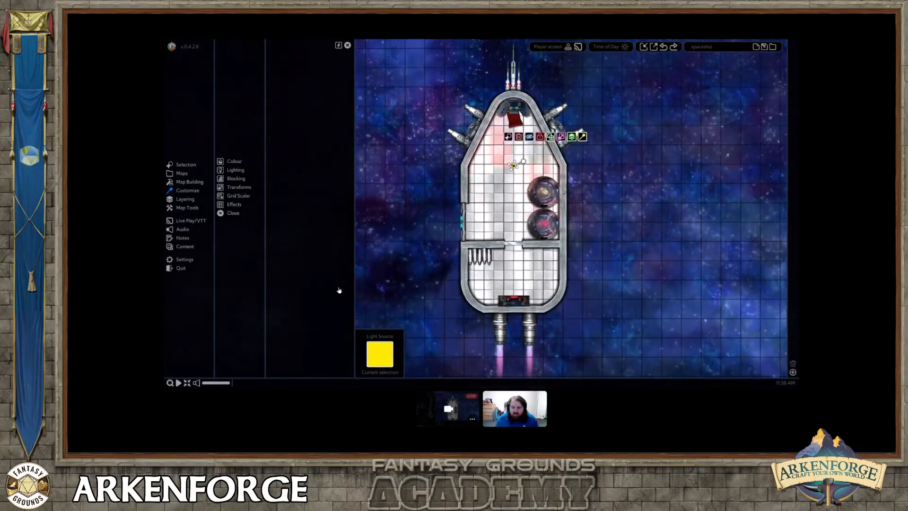
pyautogui.click(615, 47)
pyautogui.click(608, 67)
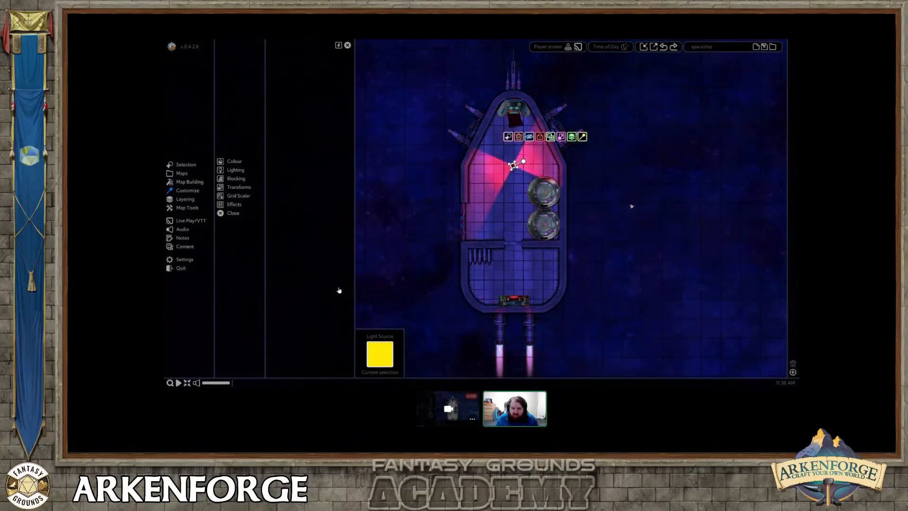
pyautogui.click(590, 217)
pyautogui.scroll(1, 588, 217)
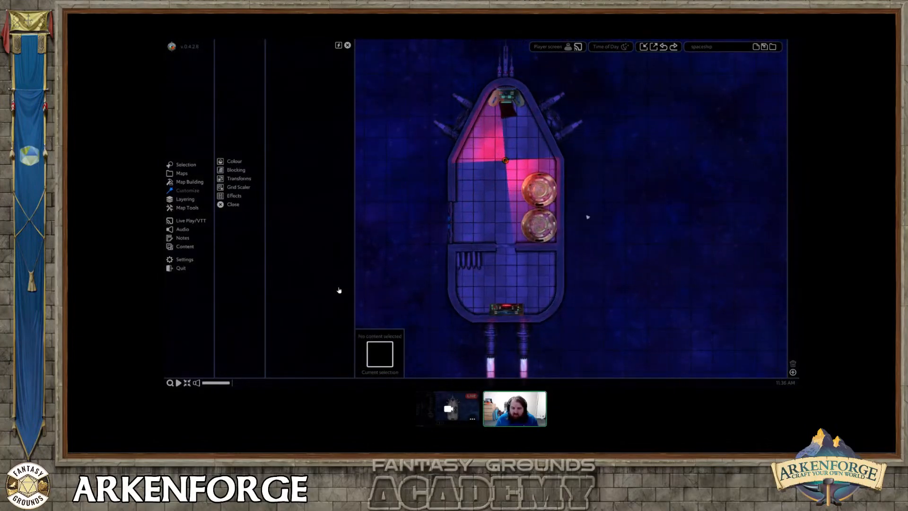
# Examine the blocking options of the green door in the port wall and the glass door in the bulkhead.
pyautogui.moveTo(548, 249); pyautogui.dragTo(594, 219, button='middle')
pyautogui.scroll(1, 594, 220)
pyautogui.scroll(2, 594, 219)
pyautogui.moveTo(537, 233); pyautogui.dragTo(589, 201, button='middle')
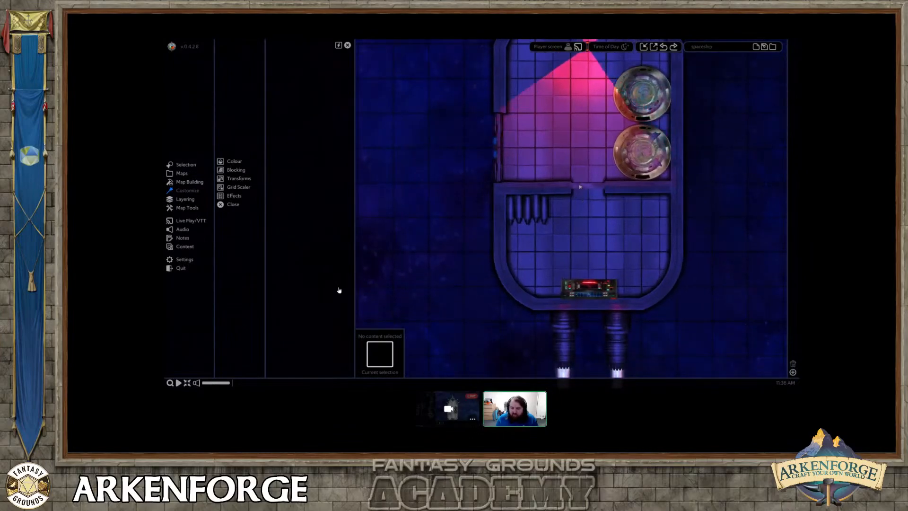
pyautogui.moveTo(597, 143); pyautogui.dragTo(577, 222, button='middle')
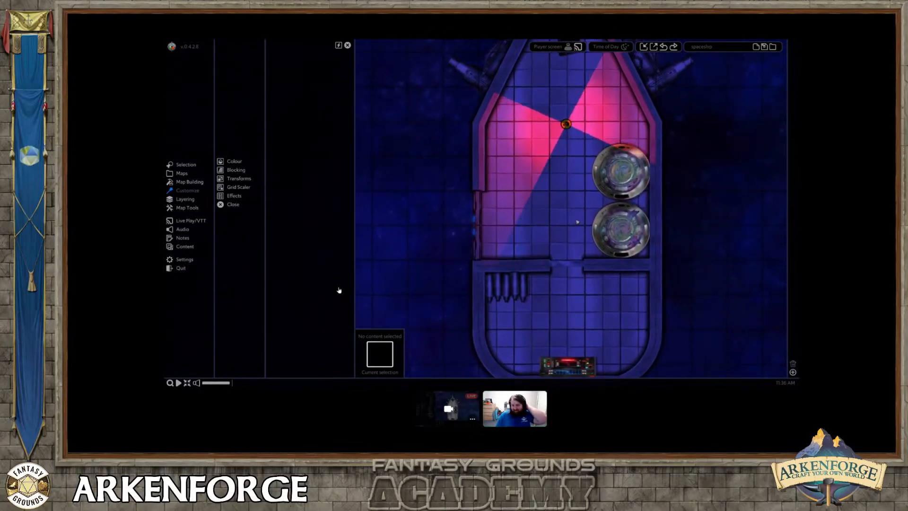
pyautogui.click(475, 224)
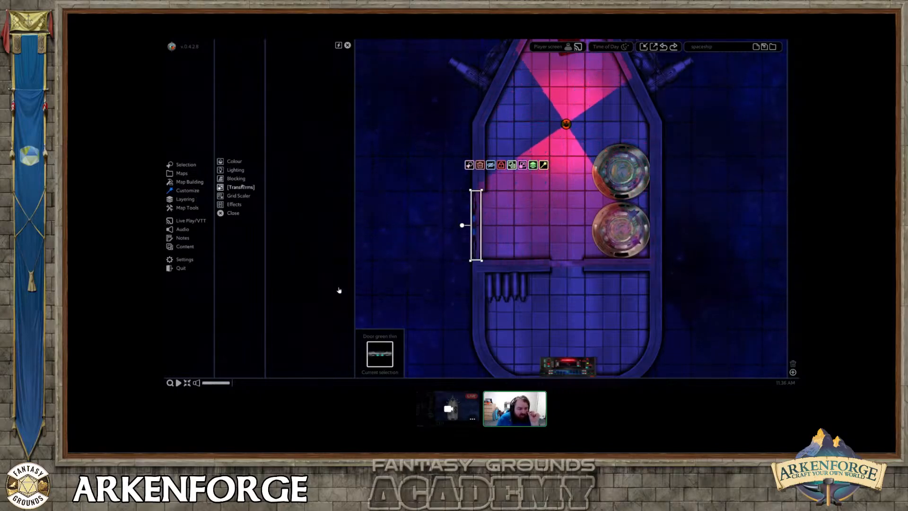
pyautogui.click(238, 178)
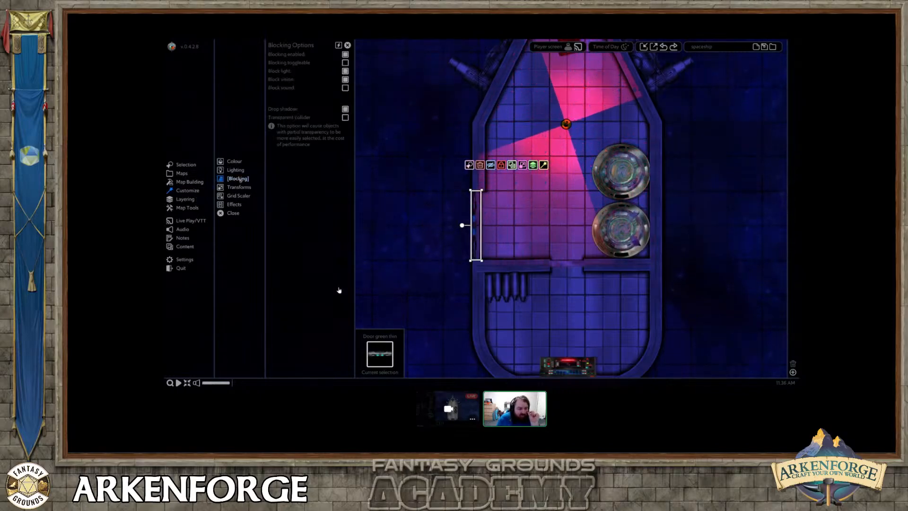
pyautogui.click(571, 263)
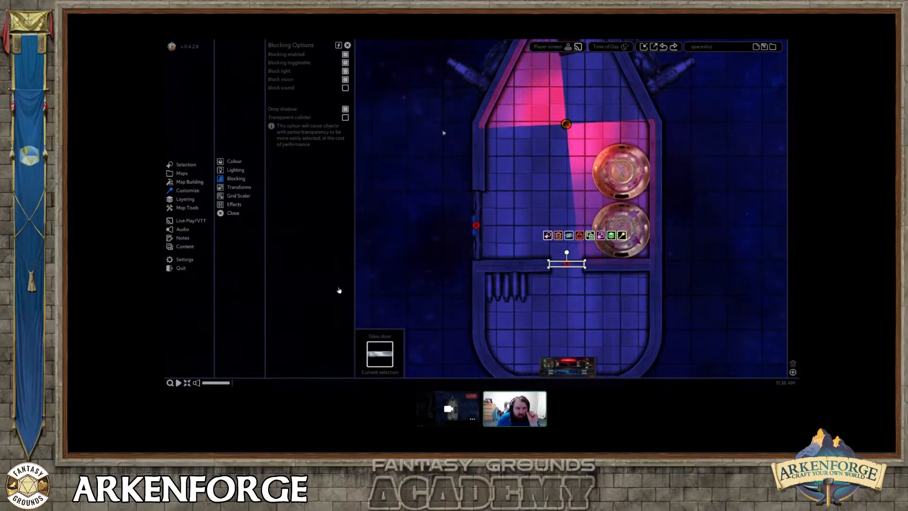
pyautogui.moveTo(587, 305); pyautogui.dragTo(520, 268, button='middle')
pyautogui.scroll(2, 515, 278)
pyautogui.moveTo(499, 150); pyautogui.dragTo(516, 203, button='middle')
pyautogui.scroll(-3, 520, 203)
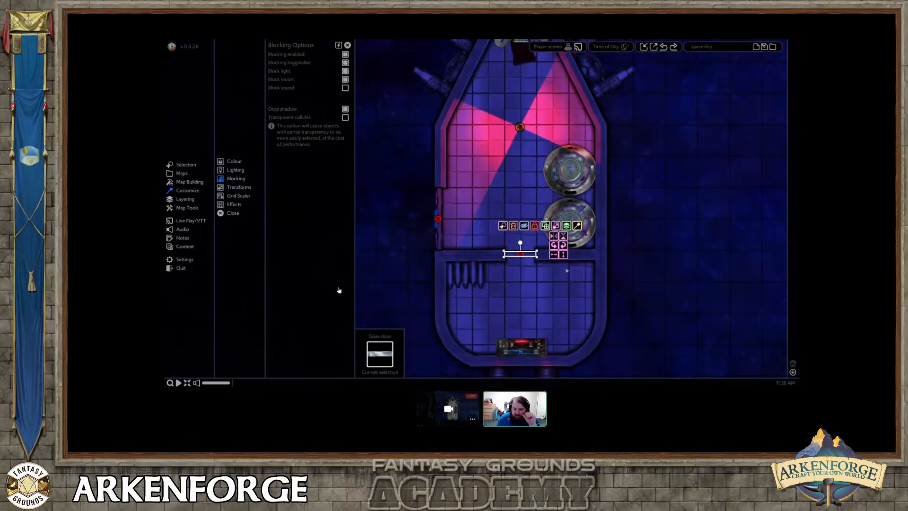
# Examine the blocking options of the starboard metal wall.
pyautogui.click(601, 176)
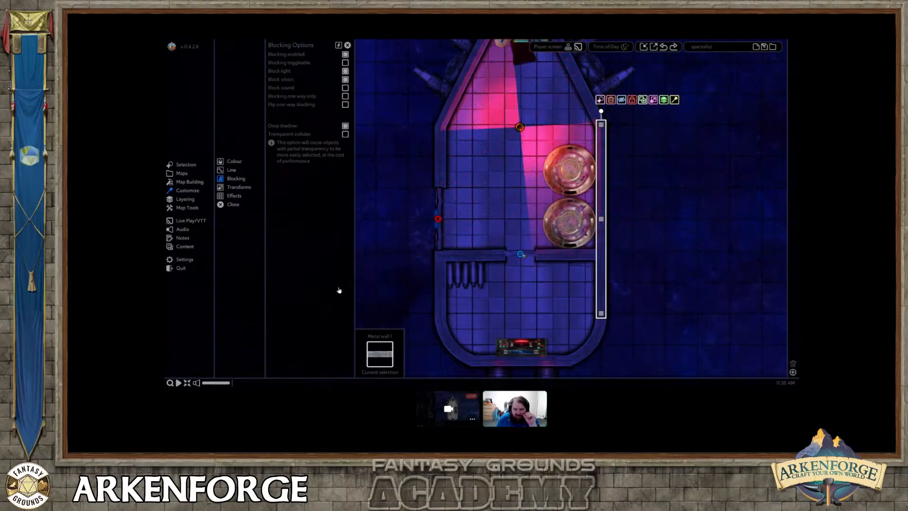
pyautogui.moveTo(532, 308); pyautogui.dragTo(535, 274, button='middle')
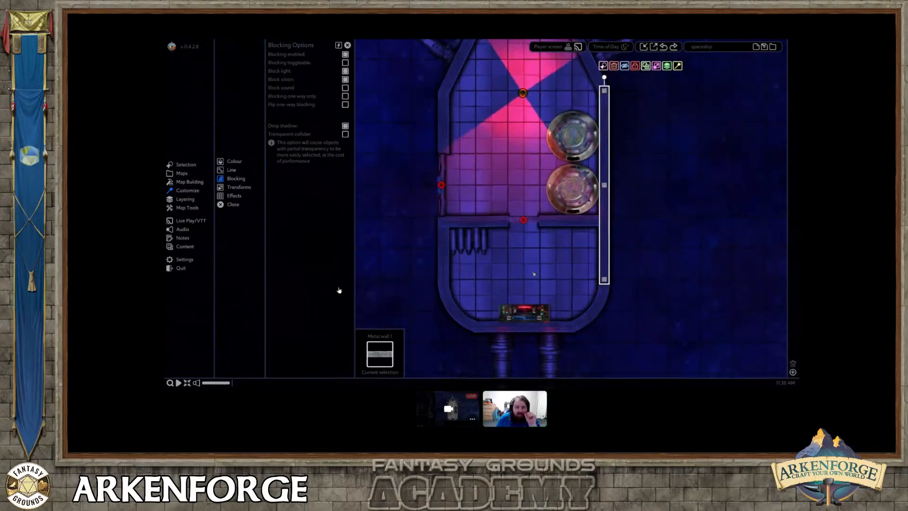
pyautogui.scroll(-1, 534, 275)
pyautogui.moveTo(524, 232); pyautogui.dragTo(521, 252, button='middle')
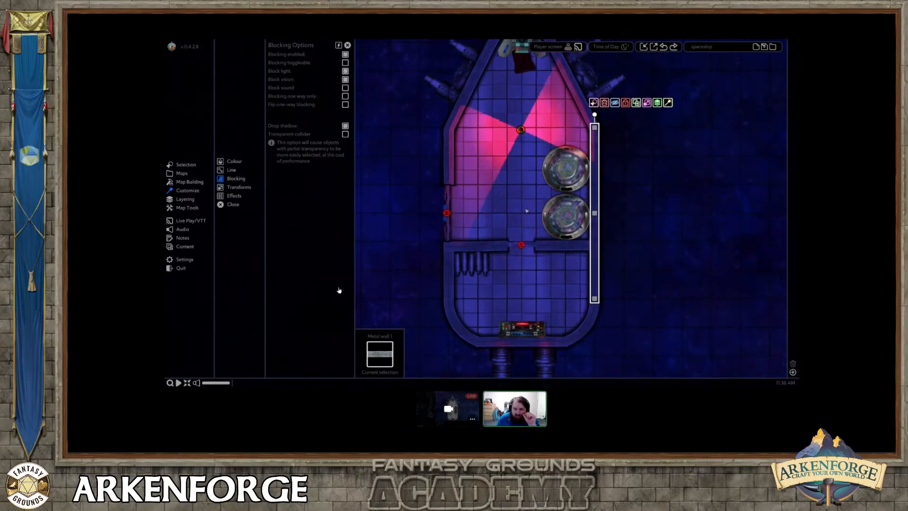
# Mark the whole ship with its exhaust flames as the map export area and choose Fantasy Grounds Unity as the export target.
pyautogui.click(636, 202)
pyautogui.scroll(-5, 624, 222)
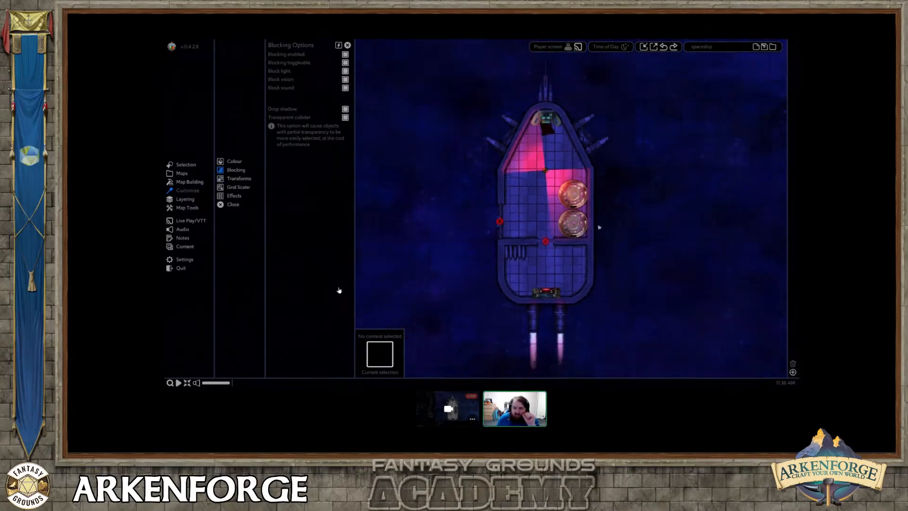
pyautogui.scroll(-3, 609, 244)
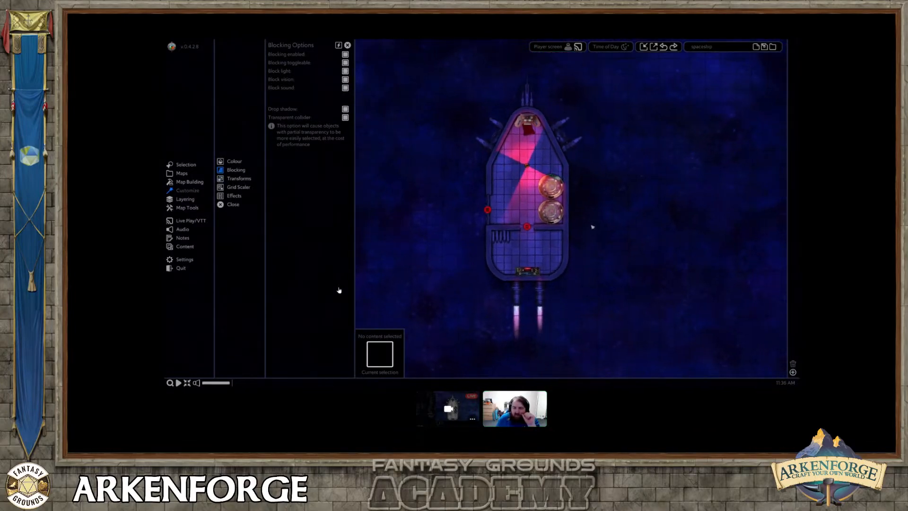
pyautogui.click(653, 47)
pyautogui.click(381, 121)
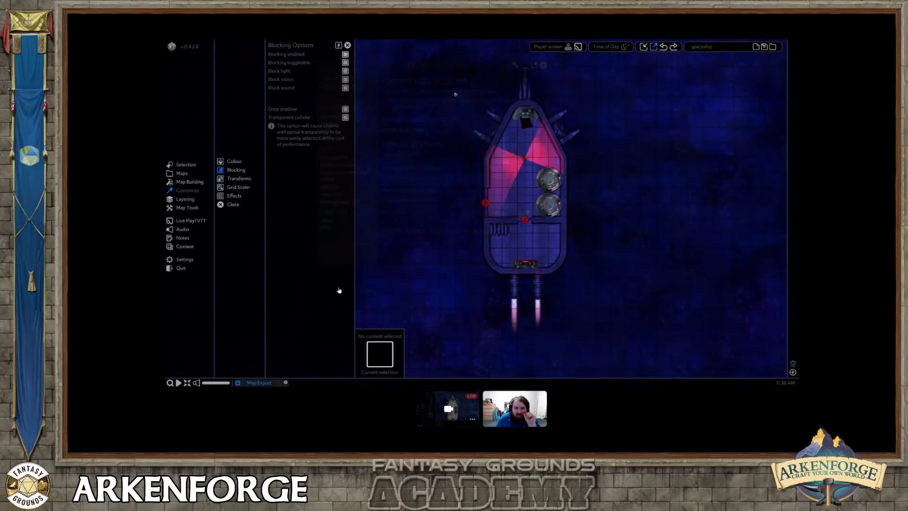
pyautogui.moveTo(455, 51); pyautogui.dragTo(592, 342)
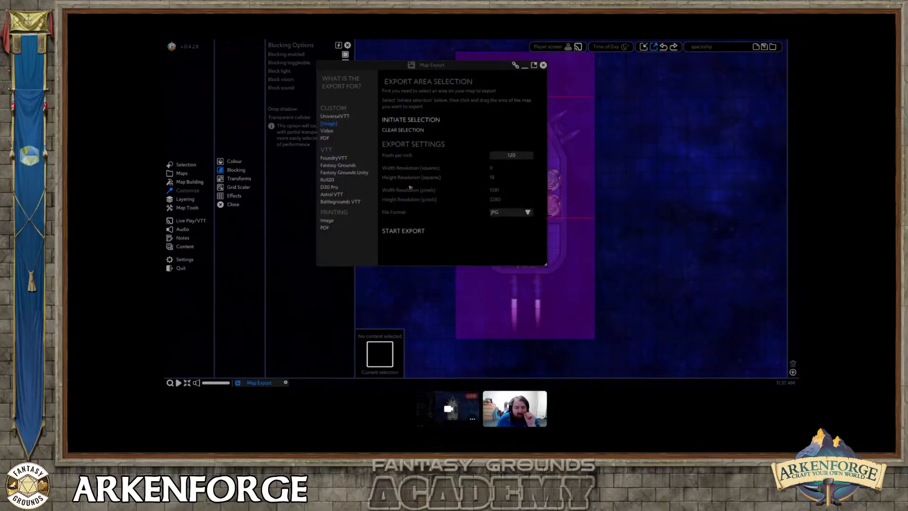
pyautogui.moveTo(429, 70); pyautogui.dragTo(321, 89)
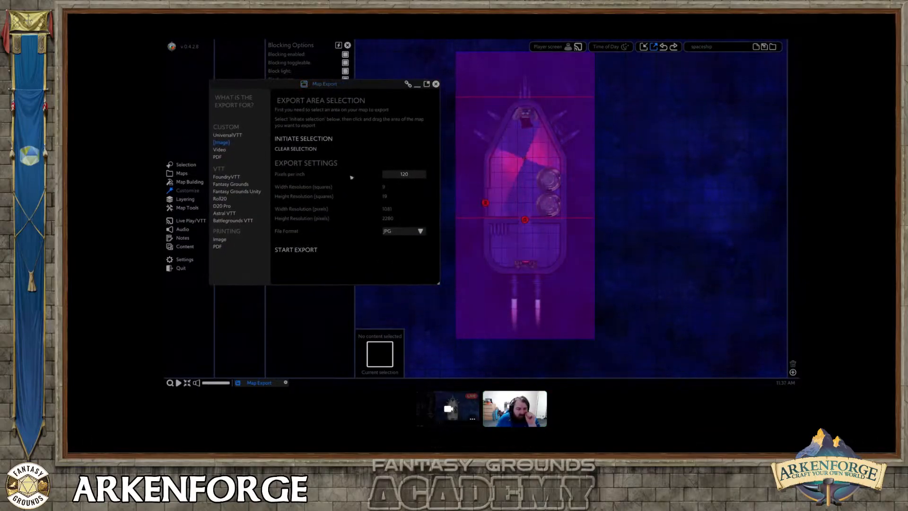
pyautogui.click(250, 192)
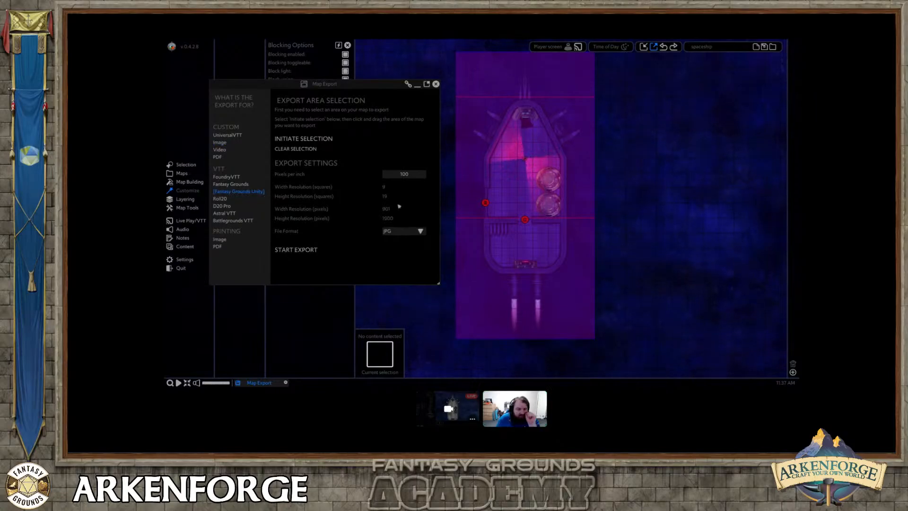
# Export the marked area as a JPG for Fantasy Grounds Unity and again as a UniversalVTT file, overwriting the existing UVTT file.
pyautogui.click(297, 249)
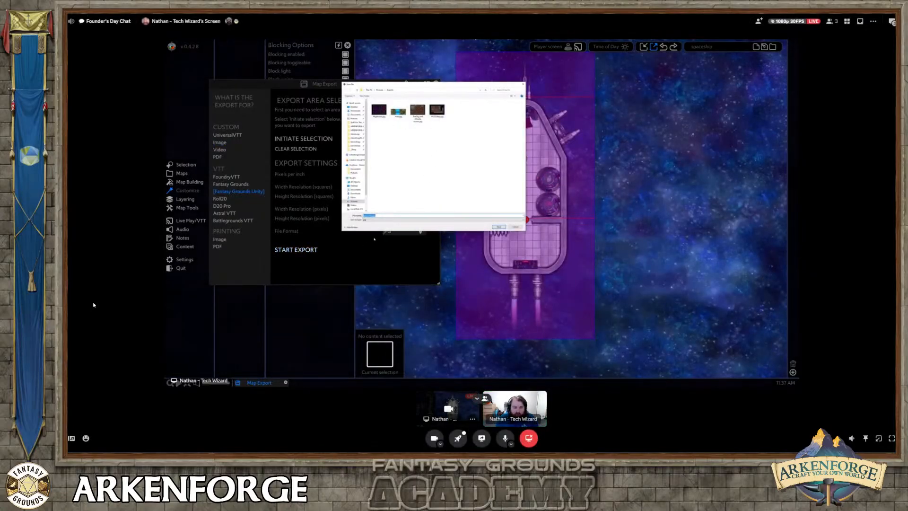
pyautogui.click(500, 227)
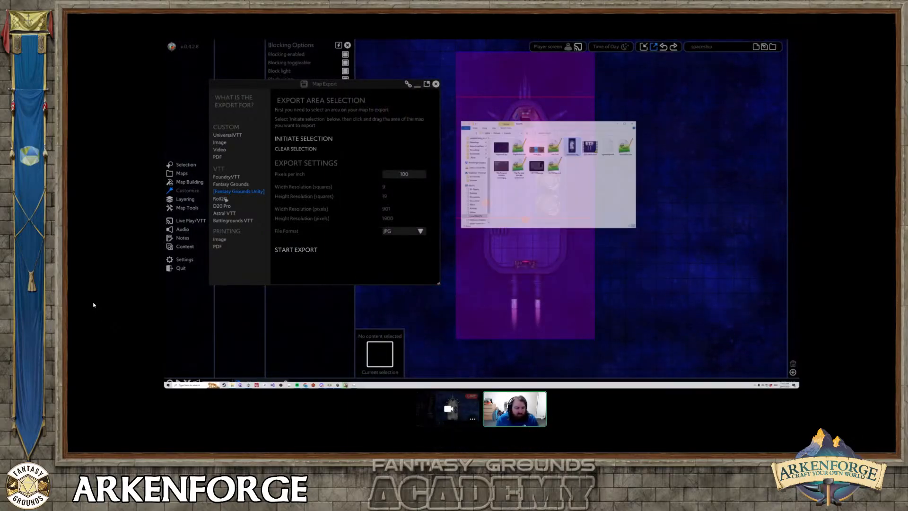
pyautogui.click(229, 134)
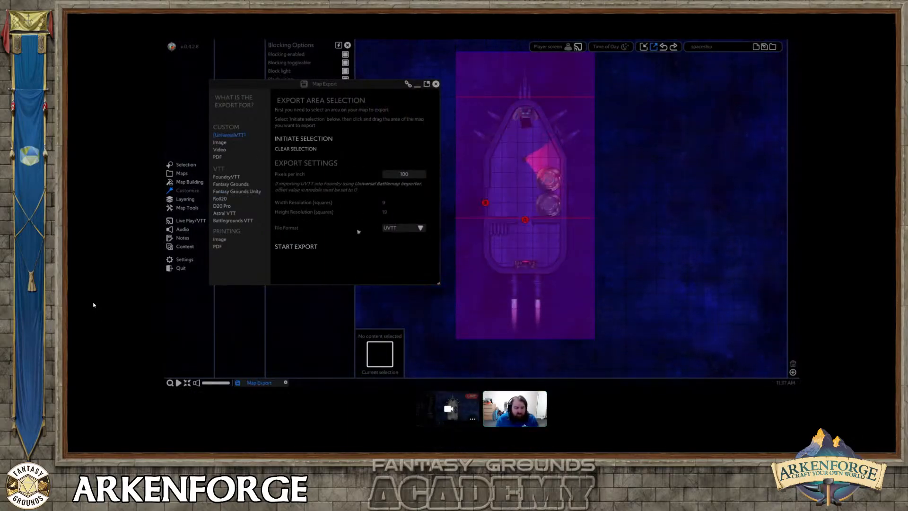
pyautogui.click(304, 246)
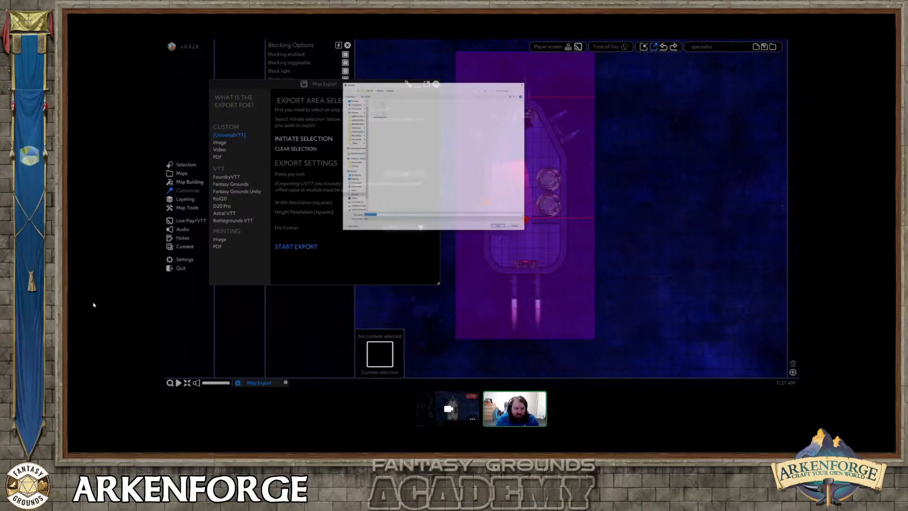
pyautogui.press('Return')
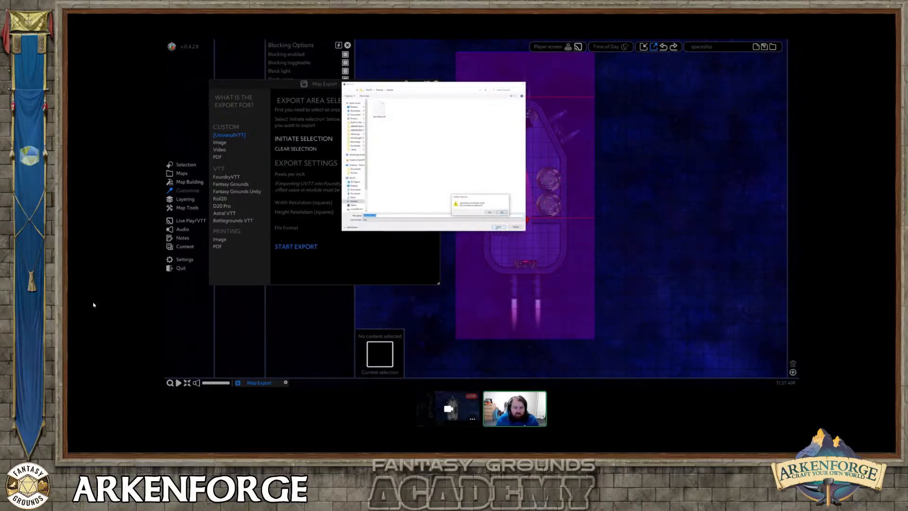
pyautogui.press('y')
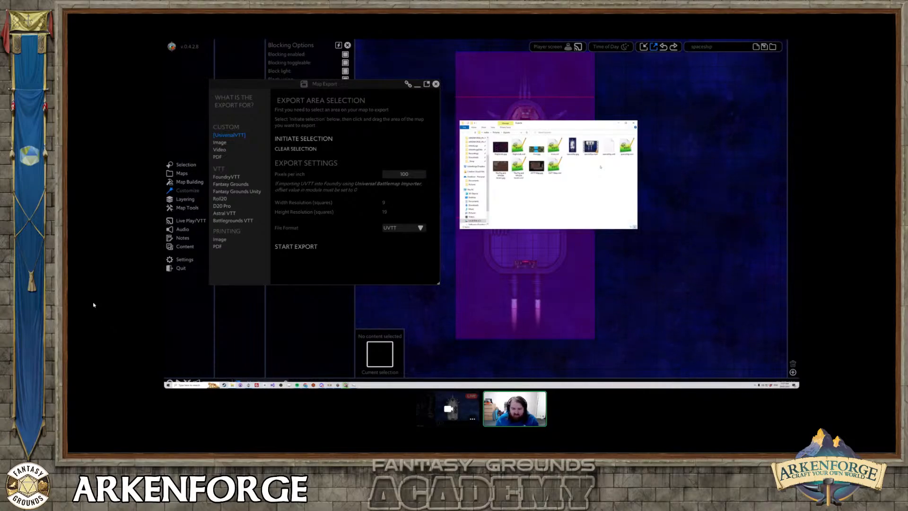
# Switch to Fantasy Grounds, open its asset library, and bring the export folder window in front of it.
pyautogui.moveTo(574, 123); pyautogui.dragTo(695, 152)
pyautogui.hotkey('alt', 'Tab')
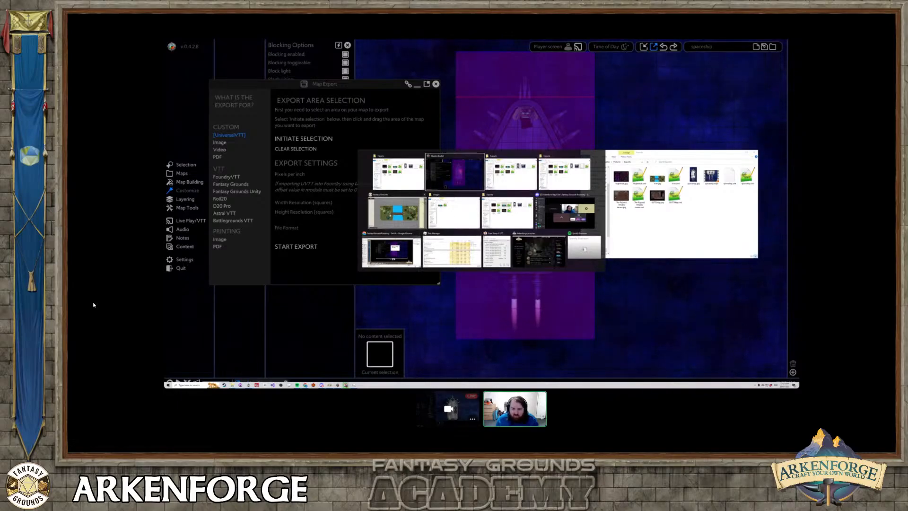
pyautogui.click(403, 214)
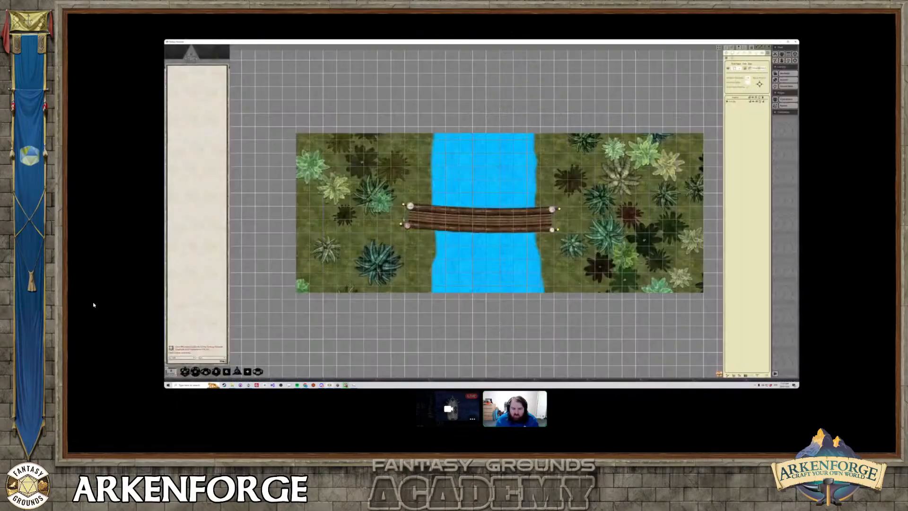
pyautogui.click(786, 80)
pyautogui.hotkey('alt', 'Tab')
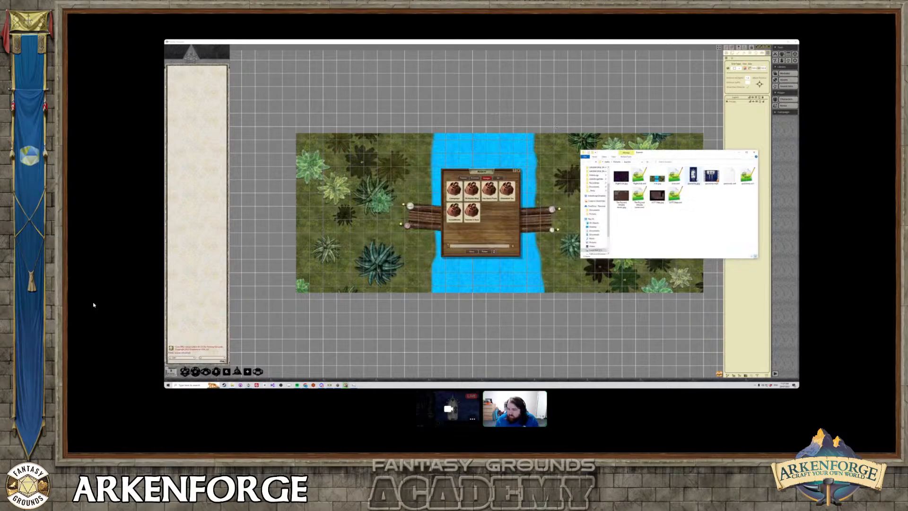
# Copy the exported spaceship image and its accompanying data file into the campaign's images folder and close the folder windows.
pyautogui.click(693, 175)
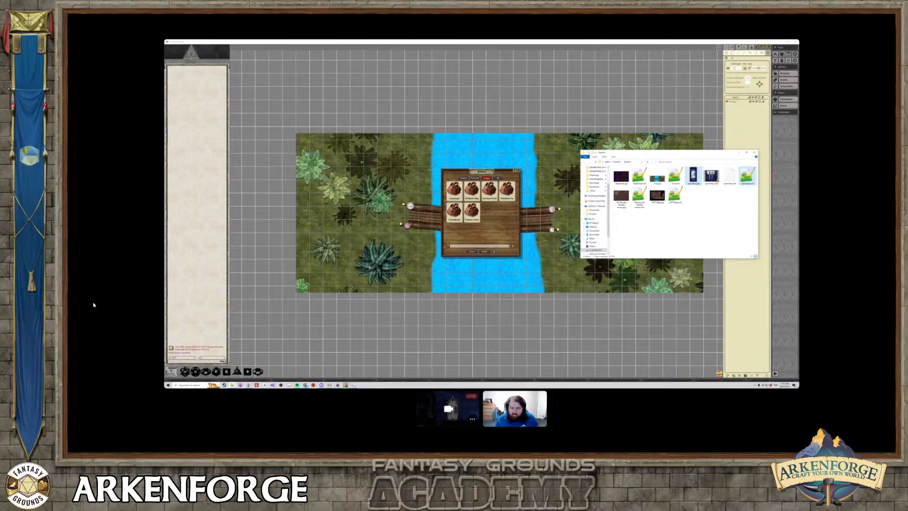
pyautogui.click(232, 385)
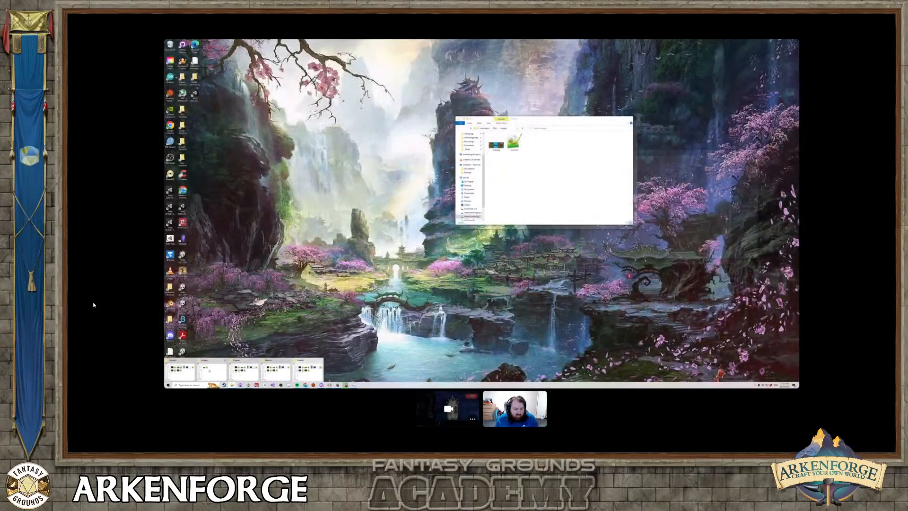
pyautogui.click(211, 368)
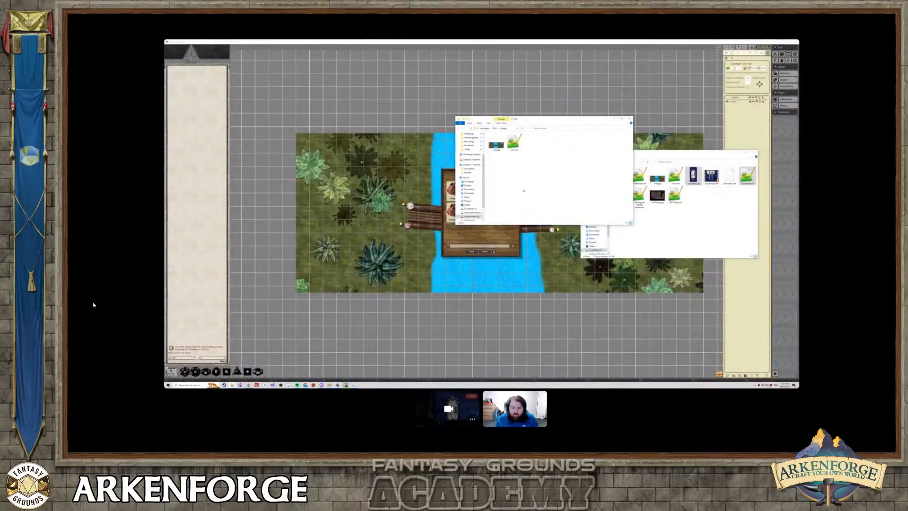
pyautogui.hotkey('ctrl', 'v')
pyautogui.click(527, 191)
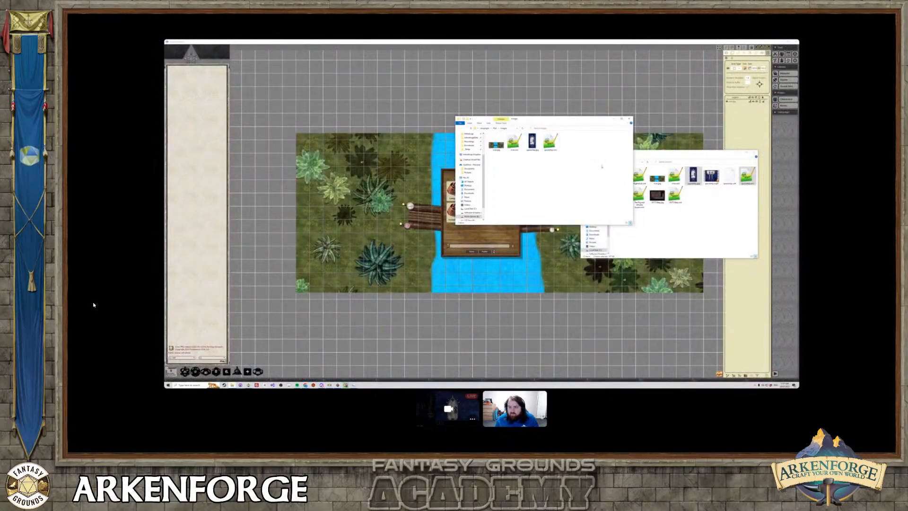
pyautogui.click(630, 119)
pyautogui.click(743, 121)
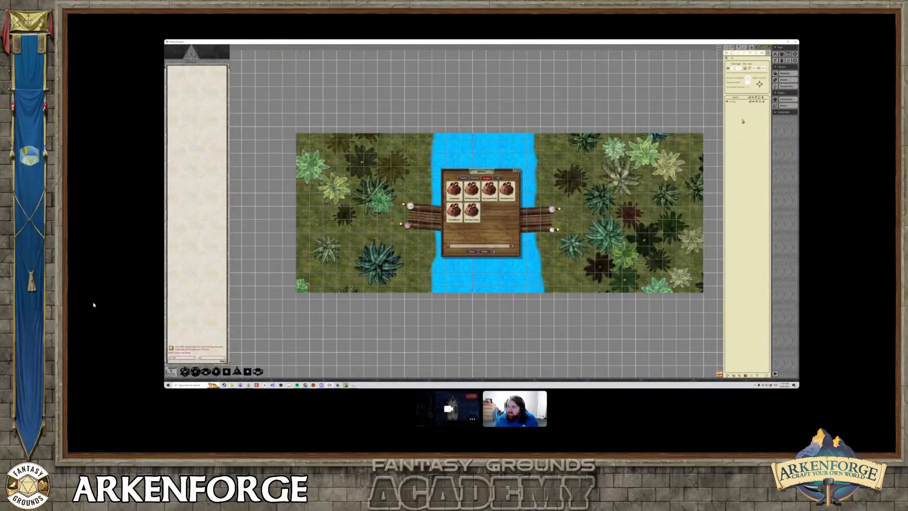
# Reload the campaign assets, import the spaceship picture as an image record, and show it on the full-size background.
pyautogui.click(786, 81)
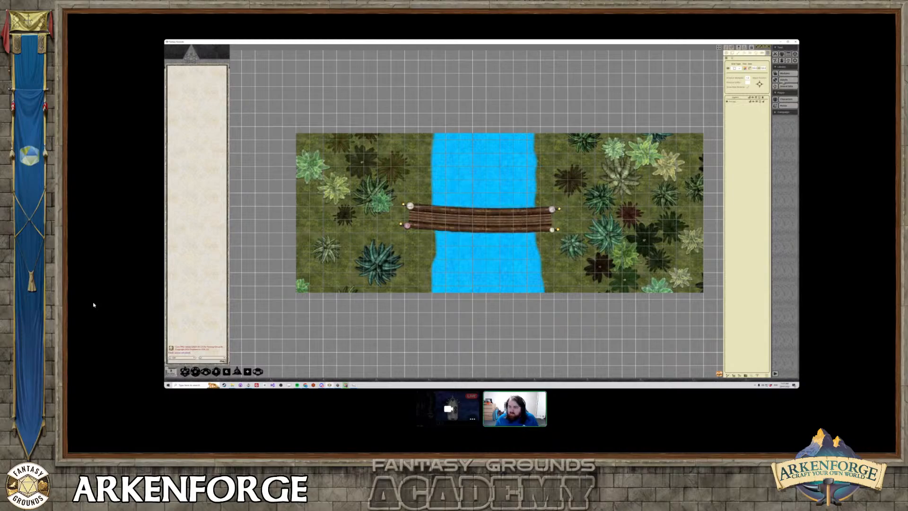
pyautogui.click(784, 80)
pyautogui.click(455, 199)
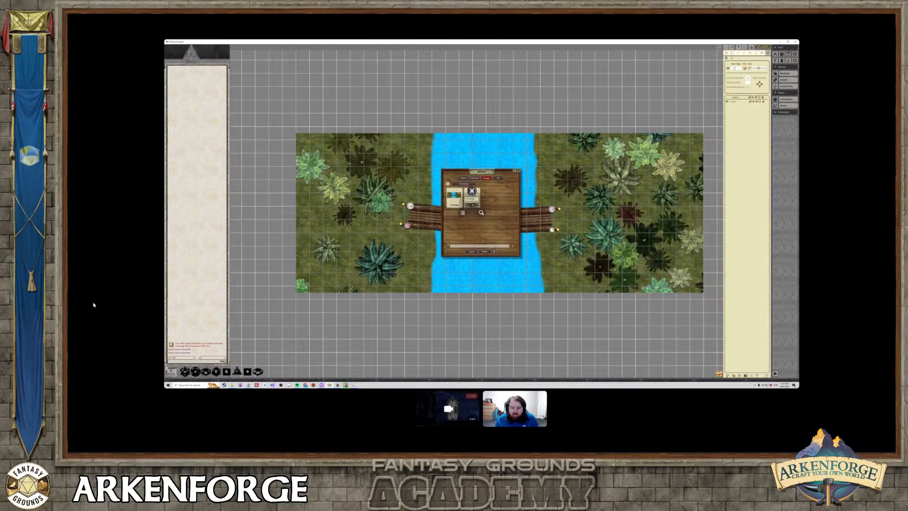
pyautogui.click(481, 212)
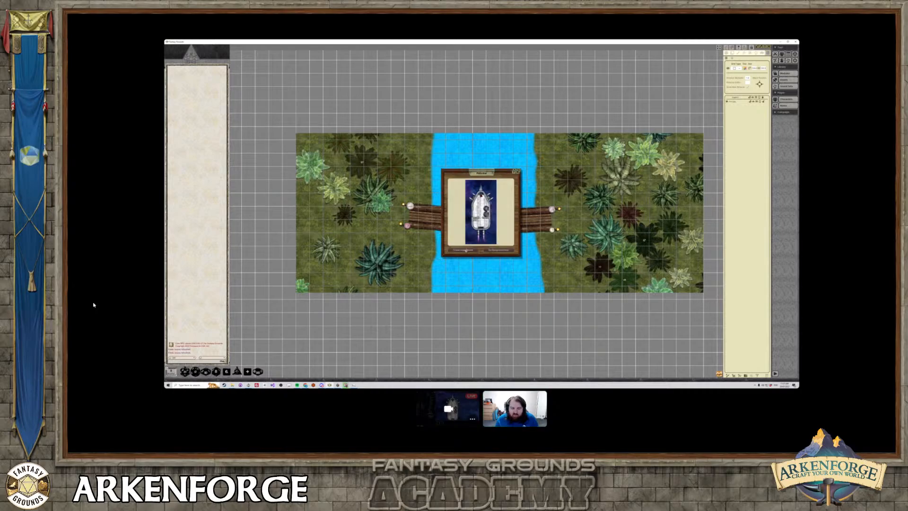
pyautogui.click(466, 250)
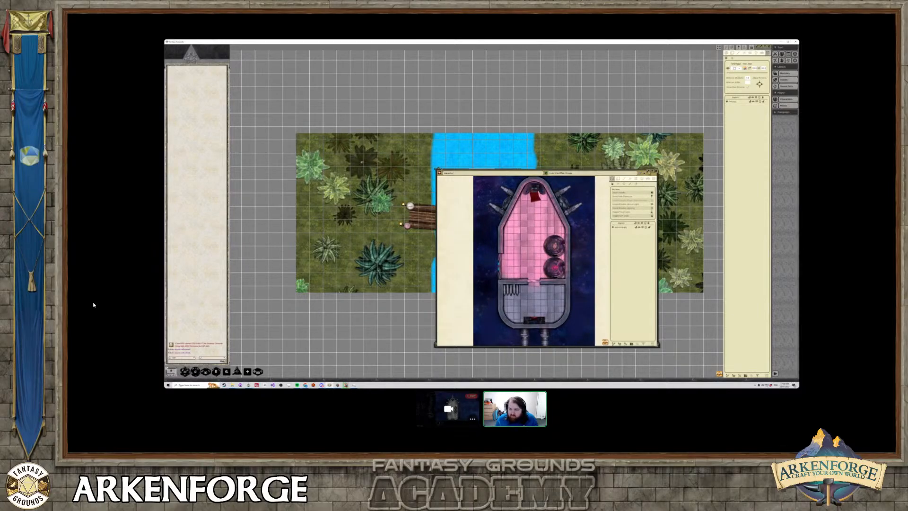
pyautogui.click(518, 171)
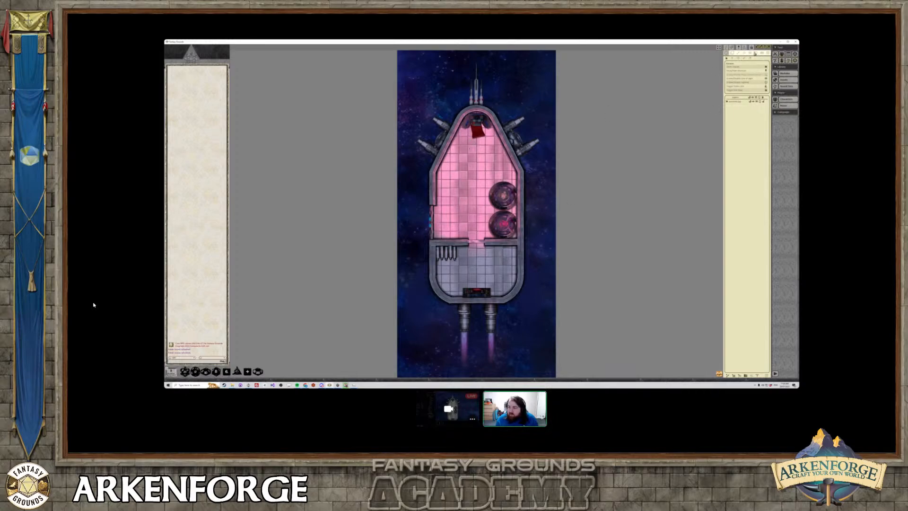
# Examine the lights that came with the imported spaceship map and look over the whole ship.
pyautogui.click(755, 53)
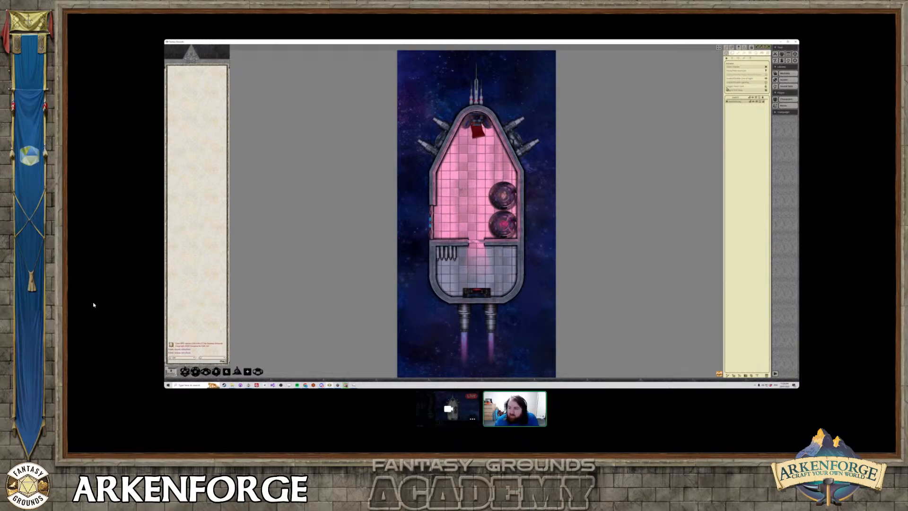
pyautogui.click(755, 52)
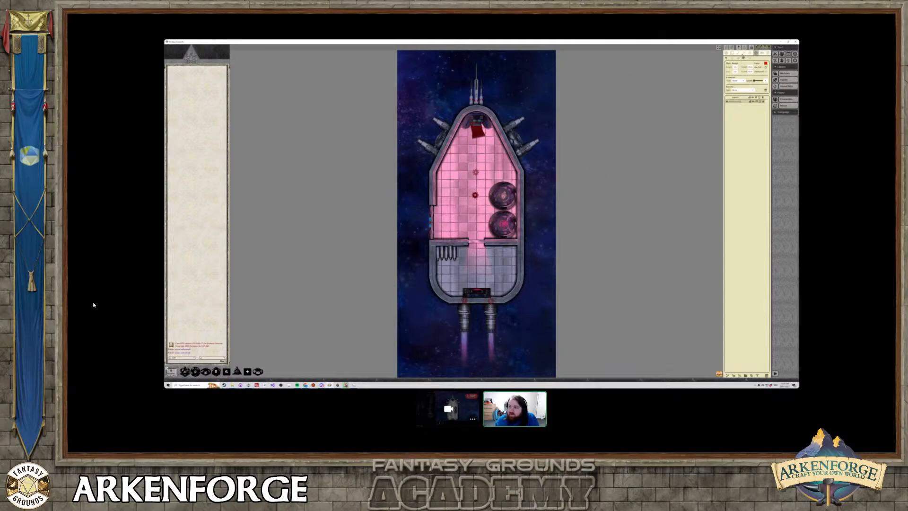
pyautogui.click(744, 52)
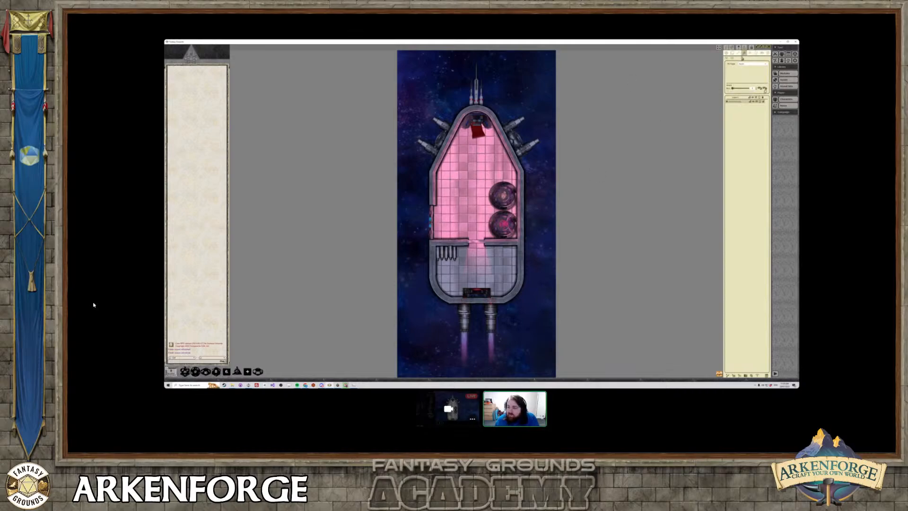
pyautogui.click(726, 53)
pyautogui.scroll(5, 481, 184)
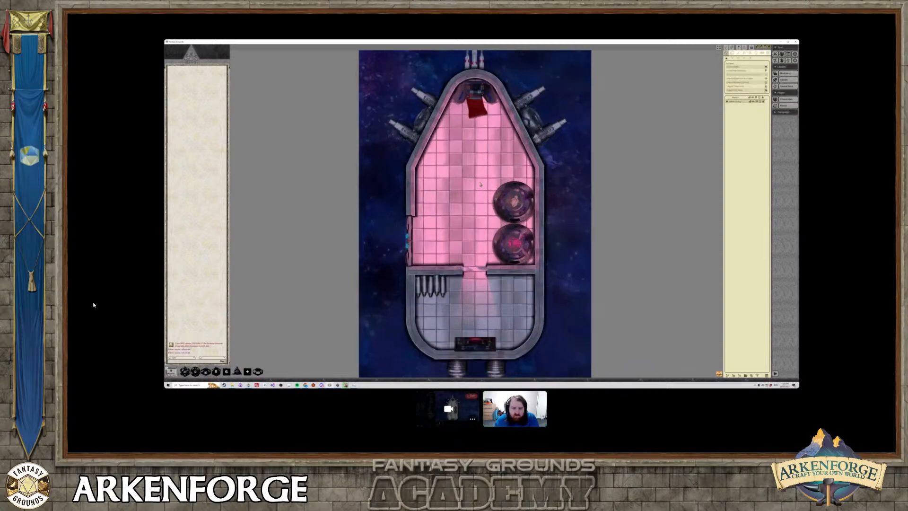
pyautogui.scroll(-7, 481, 185)
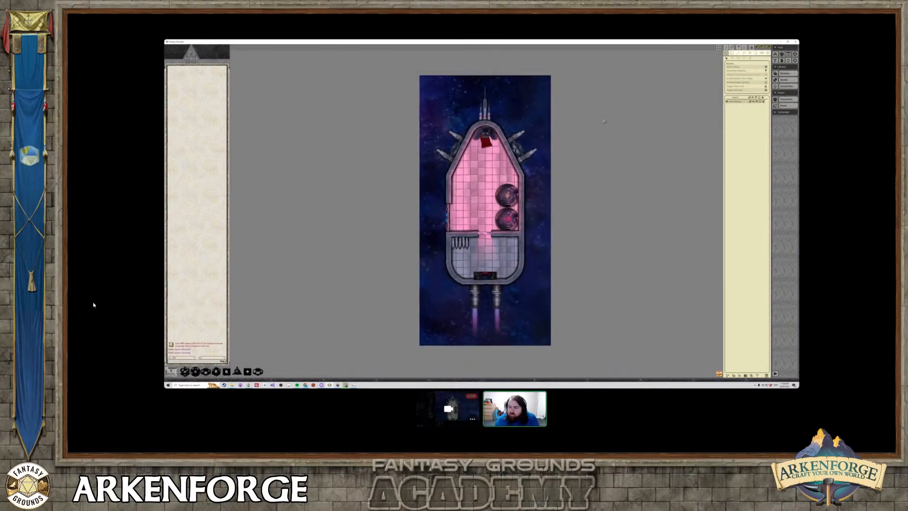
pyautogui.moveTo(604, 121); pyautogui.dragTo(570, 124, button='middle')
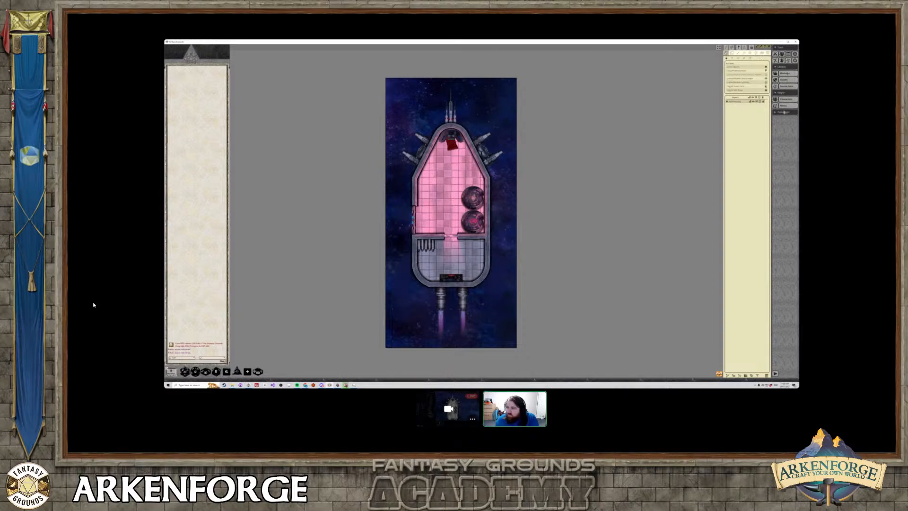
# Try to import the exported spaceship UniversalVTT file through the campaign's image list.
pyautogui.click(784, 112)
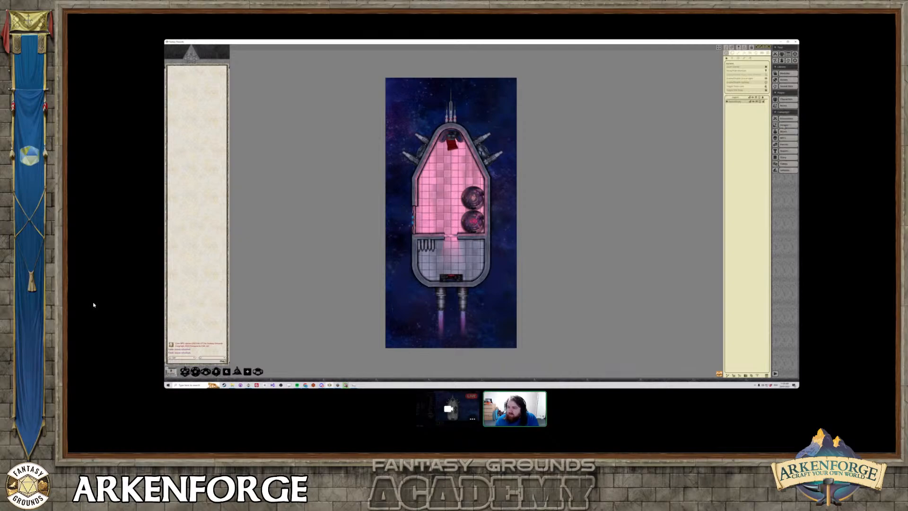
pyautogui.click(784, 125)
pyautogui.click(503, 246)
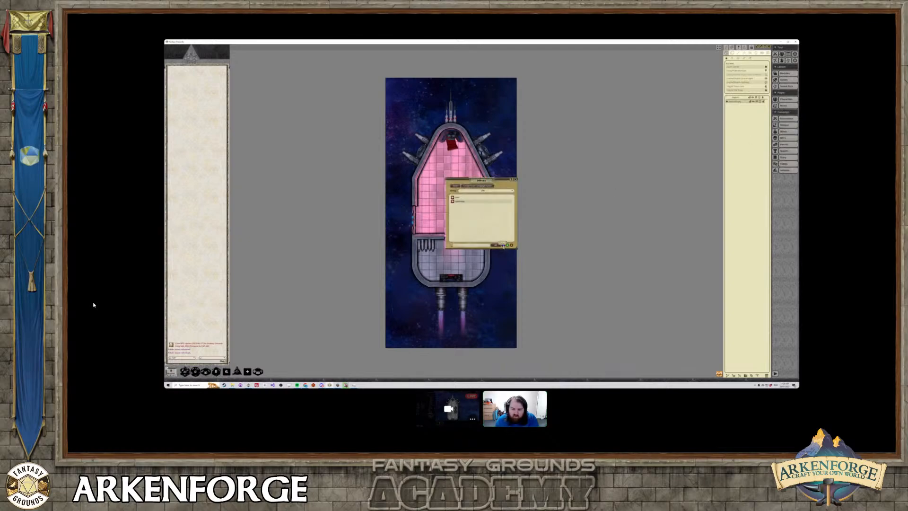
pyautogui.click(312, 72)
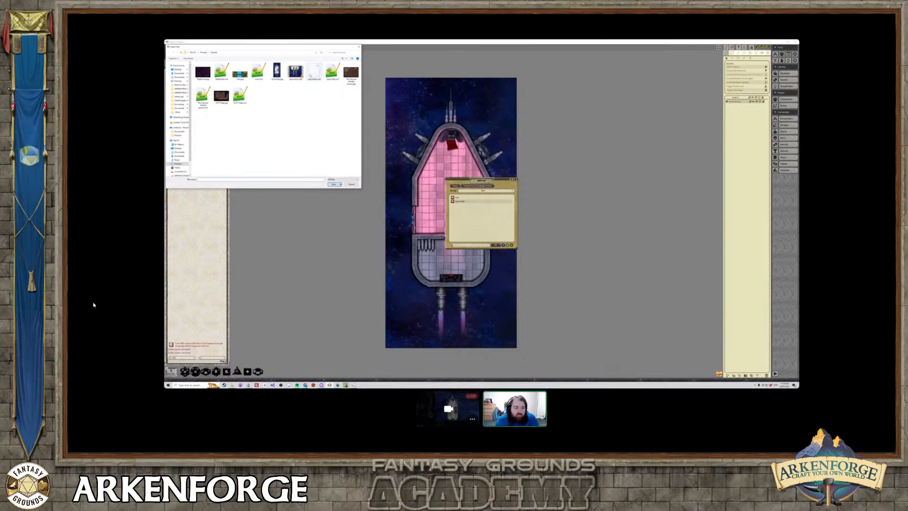
pyautogui.doubleClick(315, 78)
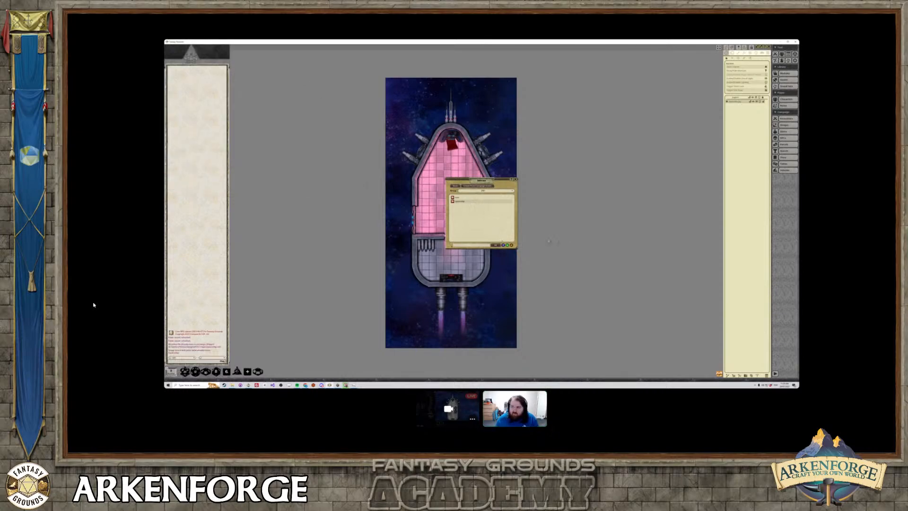
# Rename the spaceship UniversalVTT file with a 2 in its name from the import dialog and import it.
pyautogui.click(503, 245)
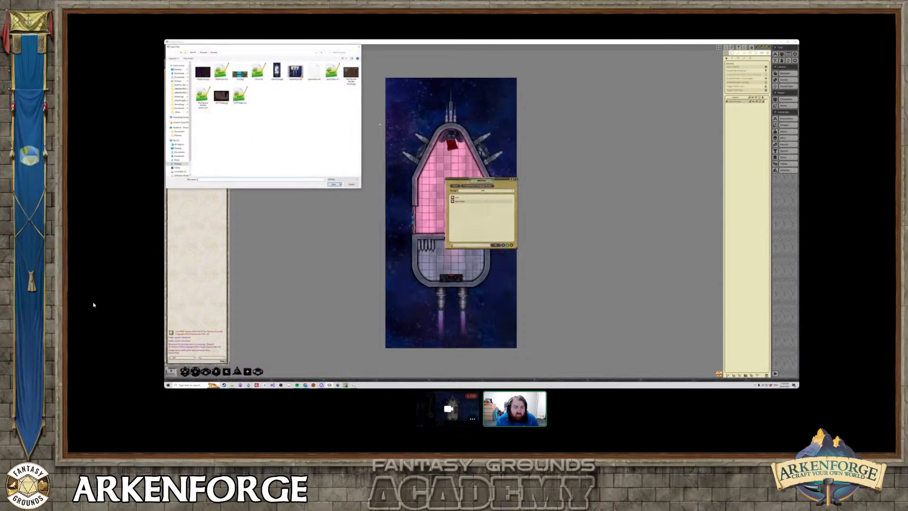
pyautogui.click(316, 78)
pyautogui.click(316, 79)
pyautogui.click(316, 79)
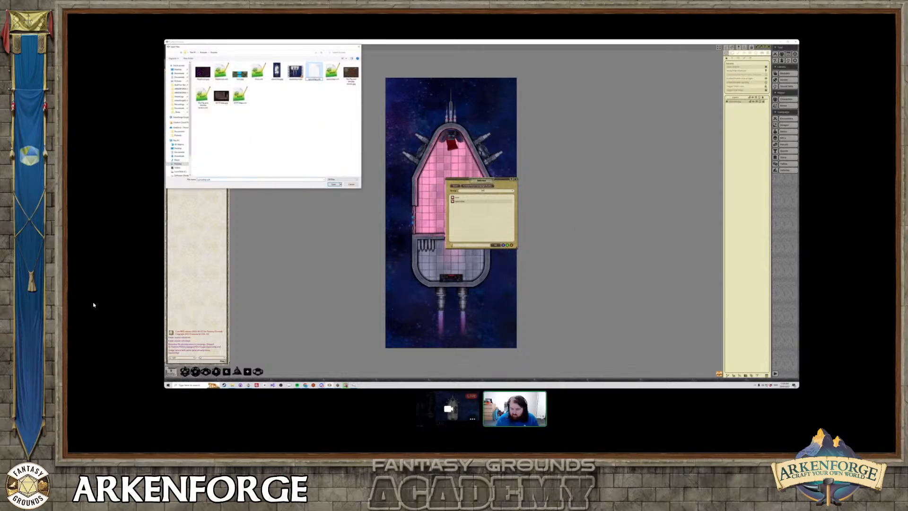
pyautogui.write('2')
pyautogui.press('Return')
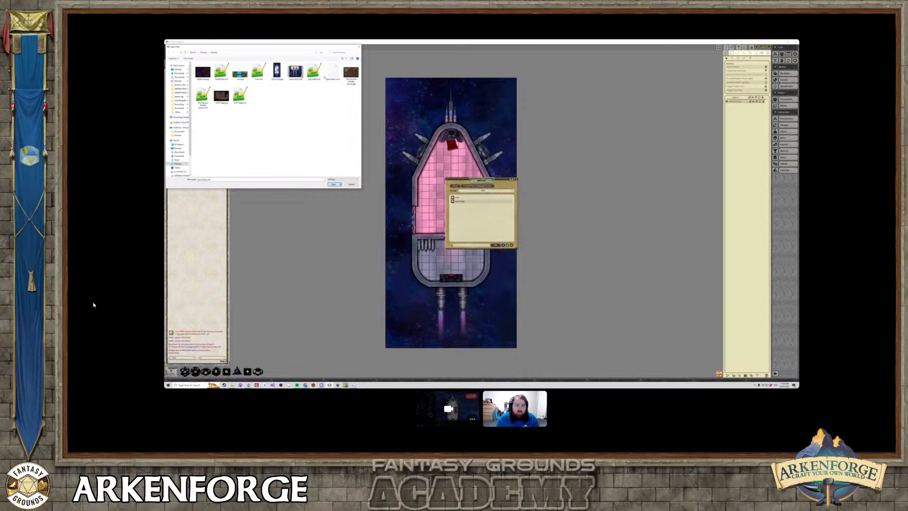
pyautogui.doubleClick(332, 74)
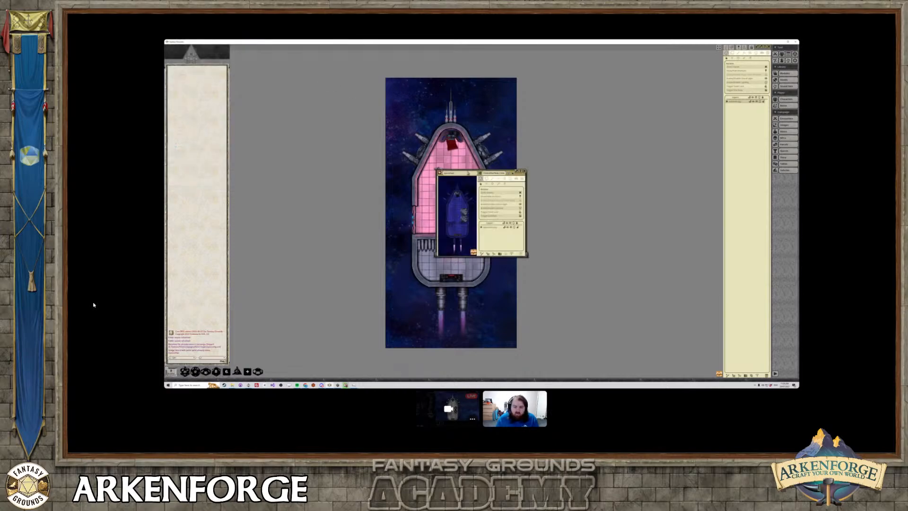
# Show the UniversalVTT map on the full-size background, close the image list, and display the map's line-of-sight walls and doors.
pyautogui.click(517, 171)
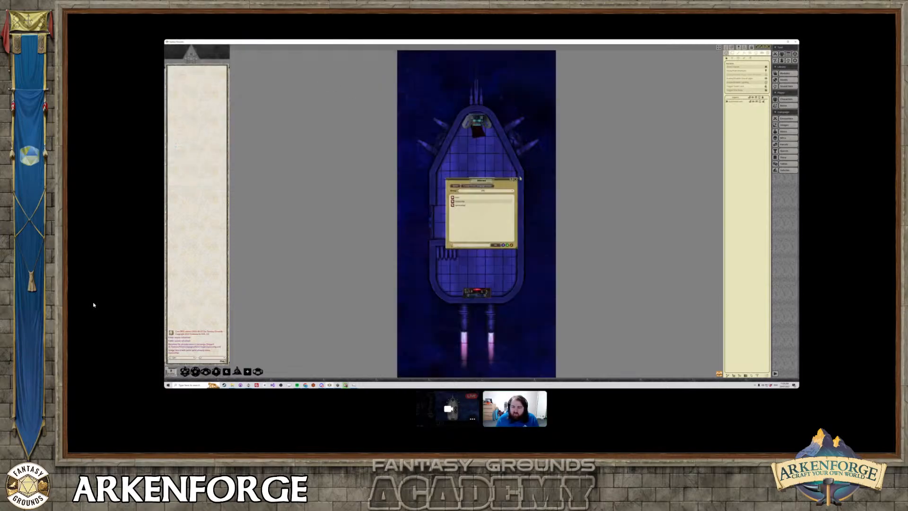
pyautogui.click(517, 179)
pyautogui.click(749, 54)
pyautogui.scroll(10, 442, 217)
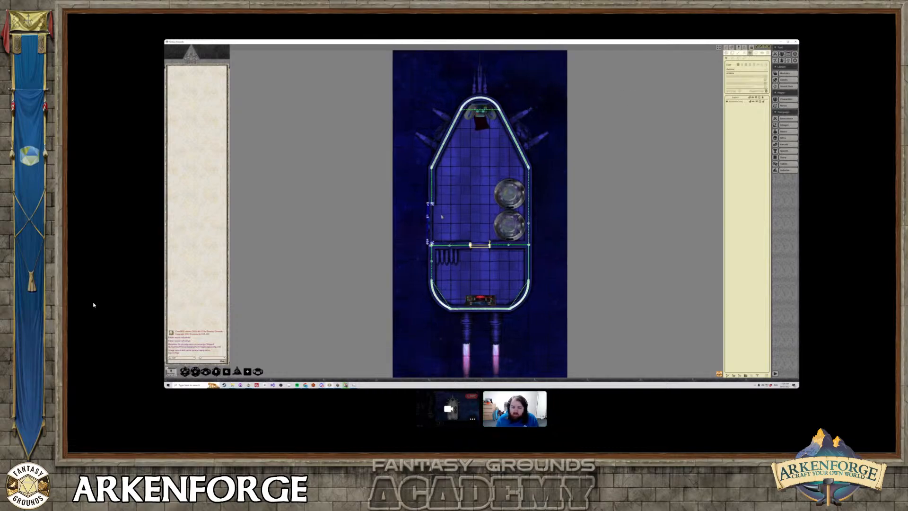
# Move the UniversalVTT spaceship map off the full-size background into a small window and place it aside.
pyautogui.moveTo(499, 241); pyautogui.dragTo(508, 180, button='middle')
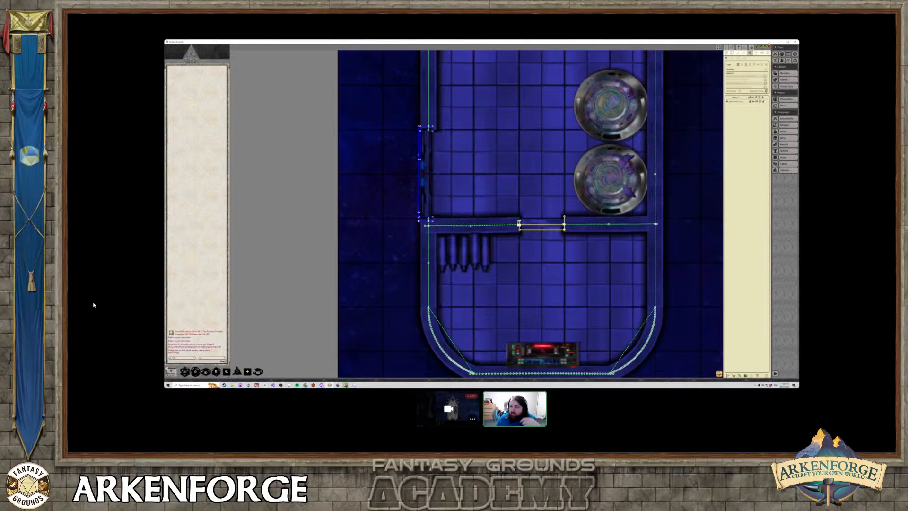
pyautogui.scroll(-5, 535, 166)
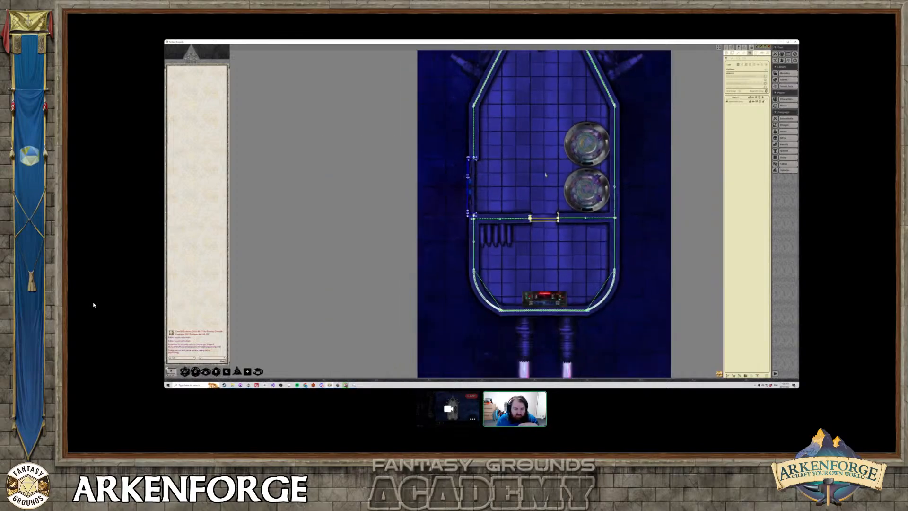
pyautogui.moveTo(534, 167); pyautogui.dragTo(493, 198, button='middle')
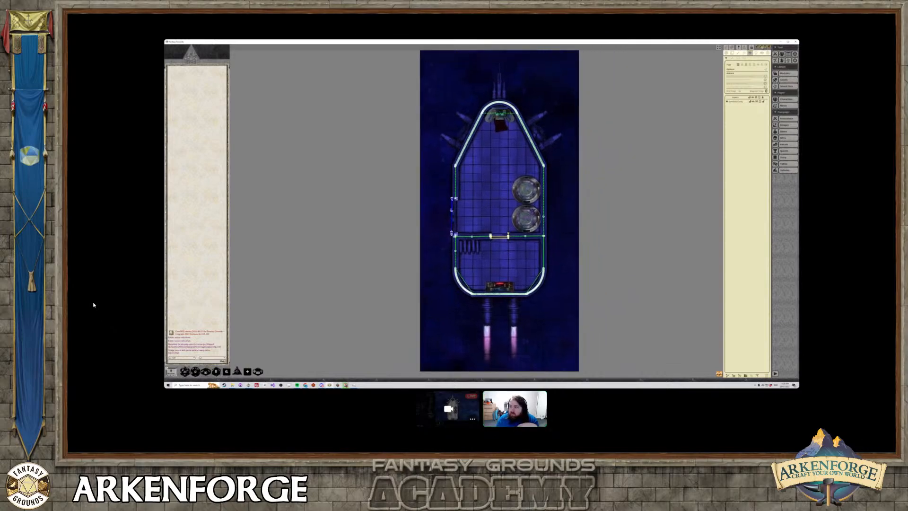
pyautogui.click(759, 47)
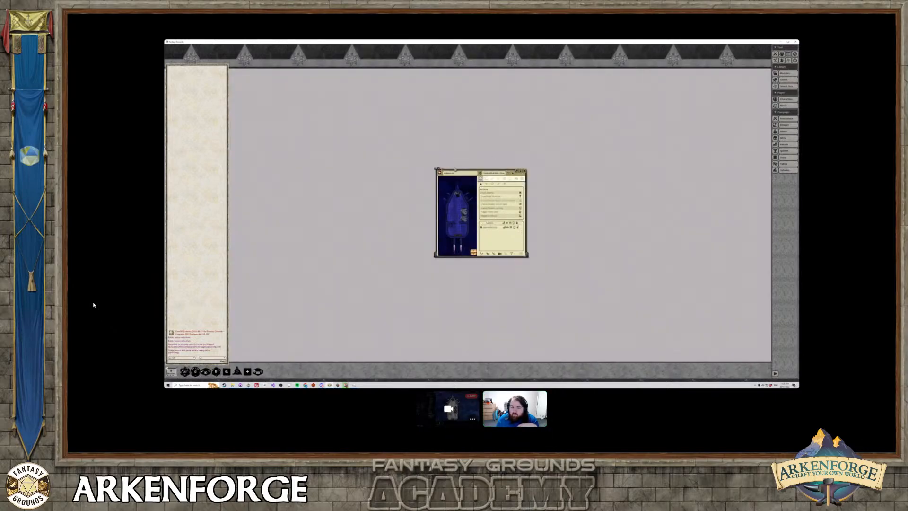
pyautogui.moveTo(478, 171); pyautogui.dragTo(581, 139)
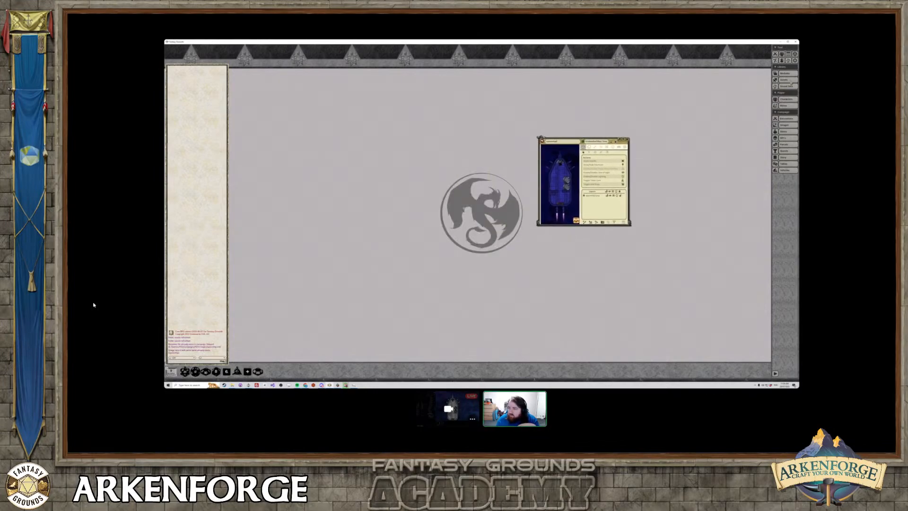
# Open the other spaceship map from the campaign's image list beside it and display its line-of-sight walls and doors.
pyautogui.click(786, 126)
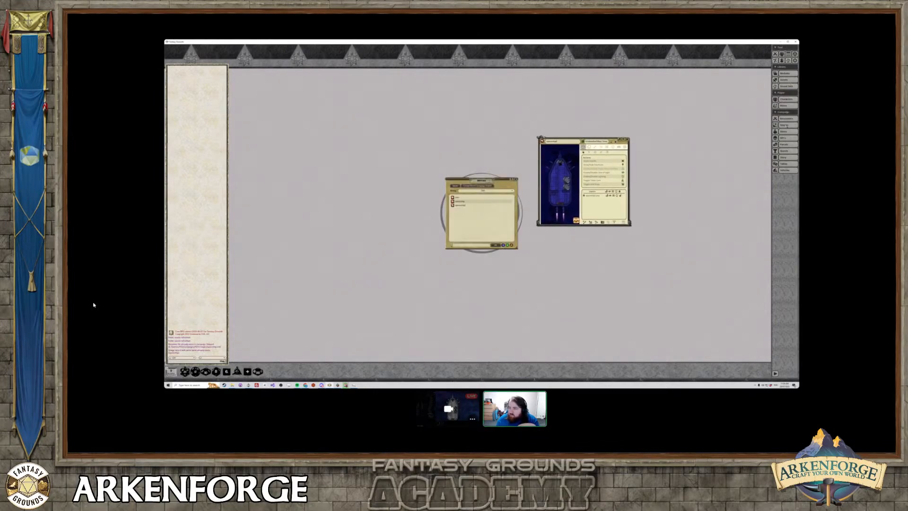
pyautogui.click(456, 206)
pyautogui.moveTo(473, 172); pyautogui.dragTo(320, 111)
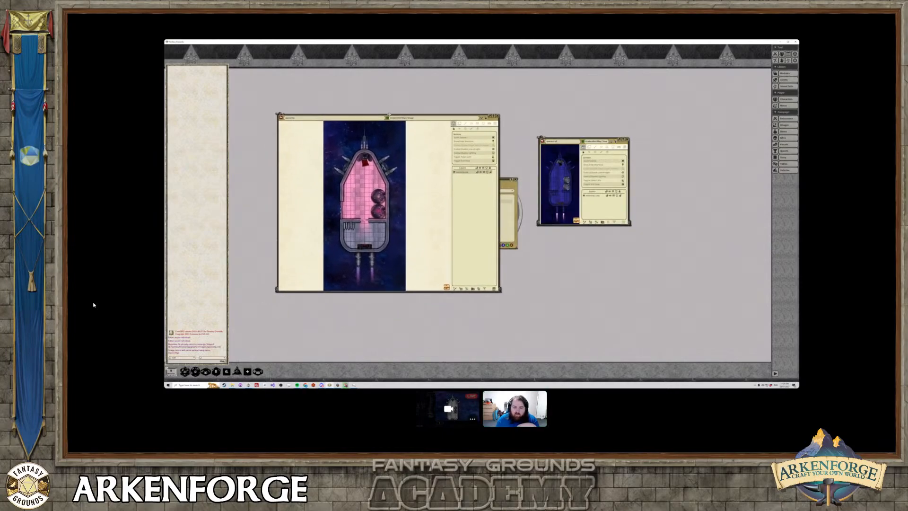
pyautogui.scroll(3, 373, 198)
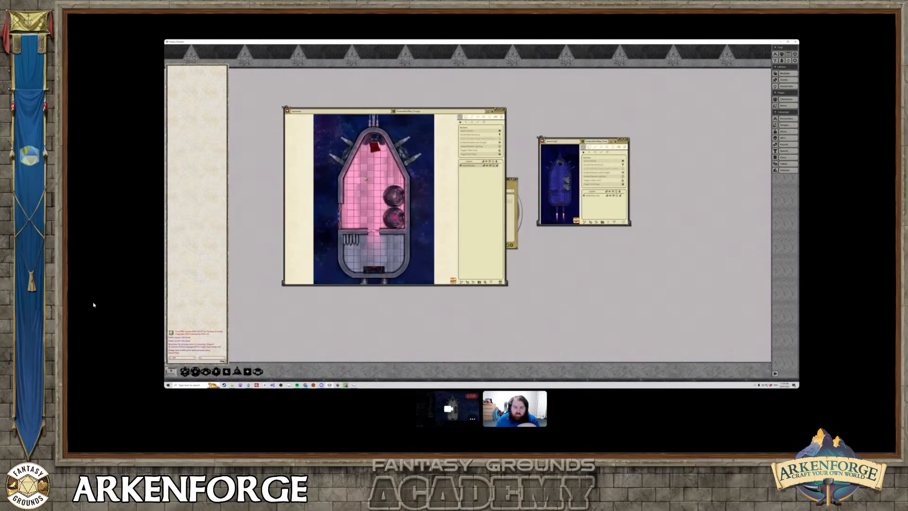
pyautogui.click(484, 118)
pyautogui.scroll(4, 364, 263)
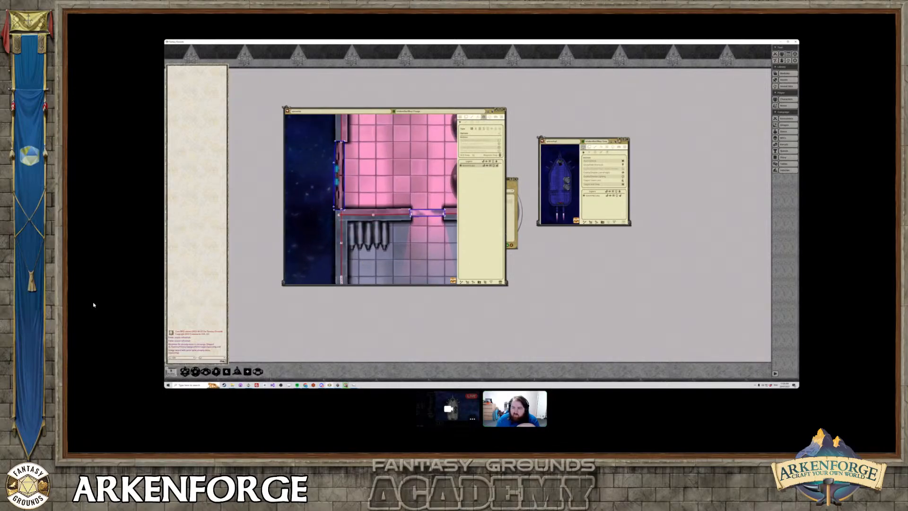
# Put the UniversalVTT map back on the full-size background, close the other map window, and examine the UniversalVTT walls and doors.
pyautogui.click(620, 140)
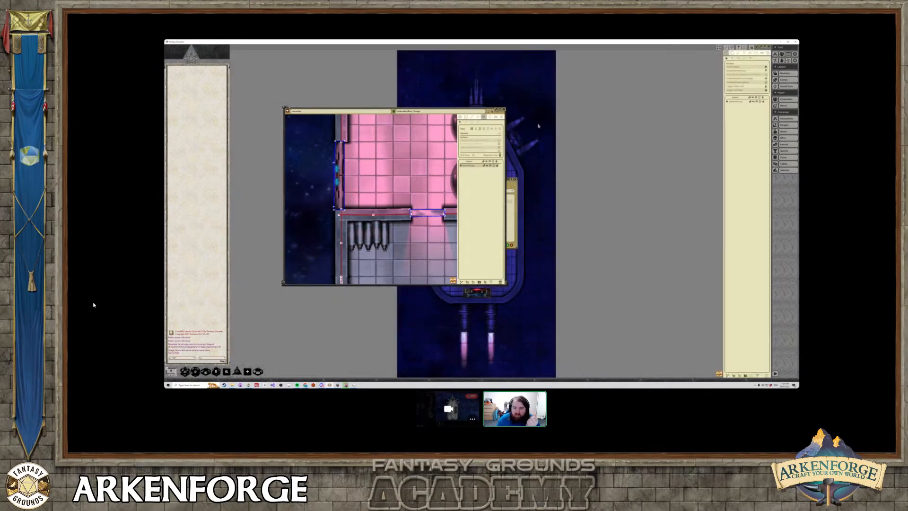
pyautogui.click(504, 109)
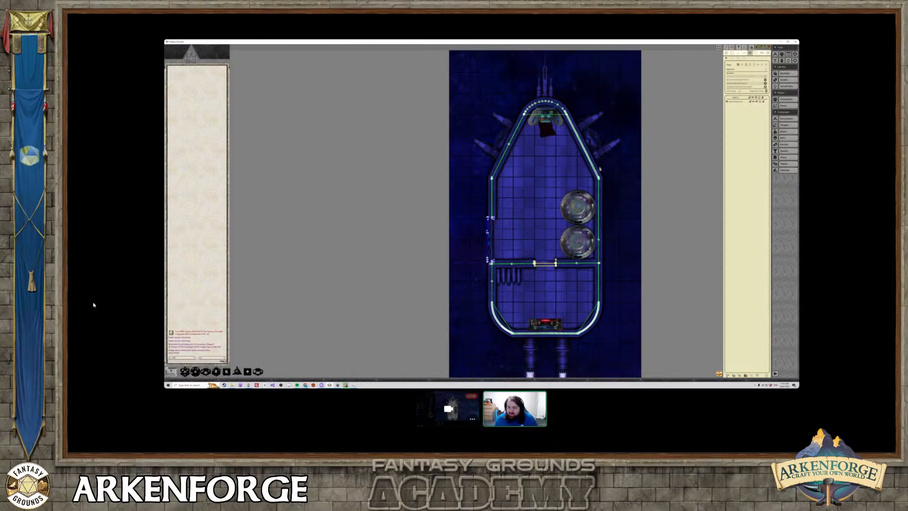
pyautogui.scroll(5, 558, 186)
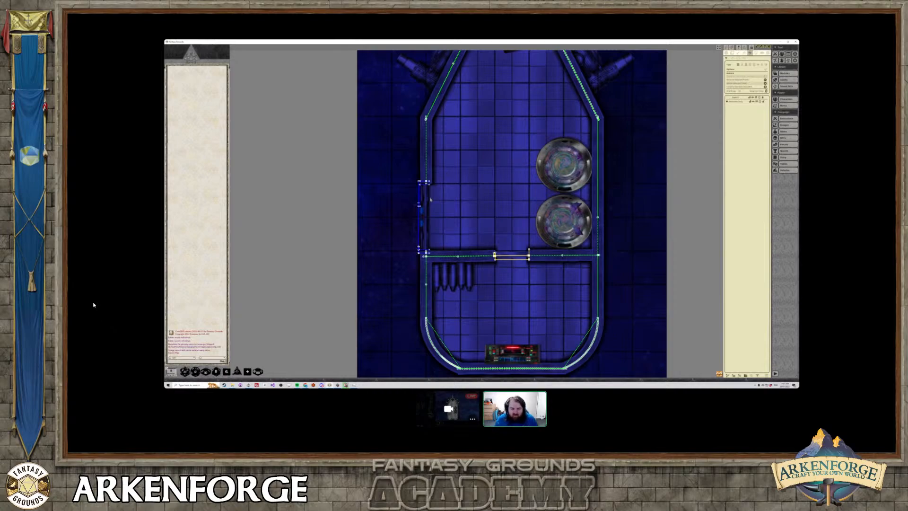
pyautogui.scroll(-3, 429, 222)
pyautogui.moveTo(428, 222)
pyautogui.mouseDown(button='middle')
pyautogui.moveTo(437, 220)
pyautogui.moveTo(430, 234)
pyautogui.mouseUp(button='middle')
pyautogui.scroll(-1, 437, 220)
pyautogui.scroll(1, 437, 220)
pyautogui.scroll(1, 437, 219)
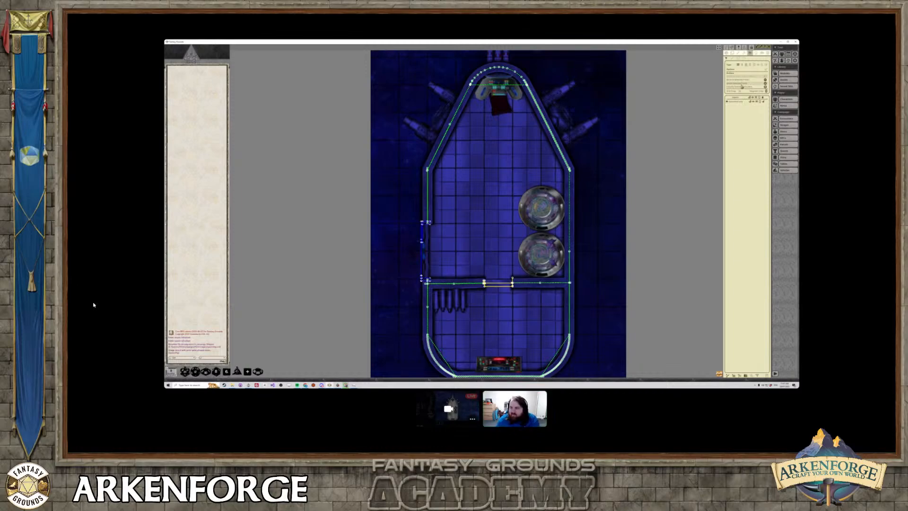
# Close the UniversalVTT map and show the first imported spaceship map on the full-size background with the image list closed.
pyautogui.click(768, 50)
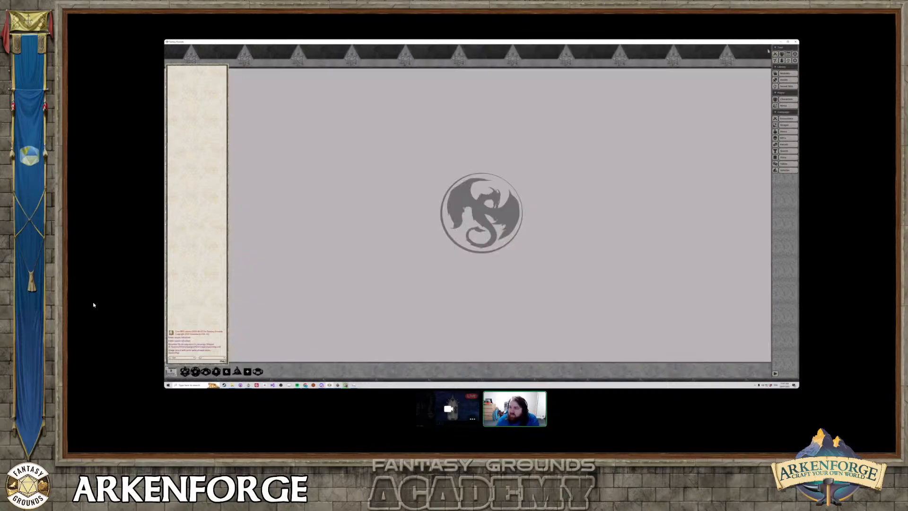
pyautogui.click(784, 124)
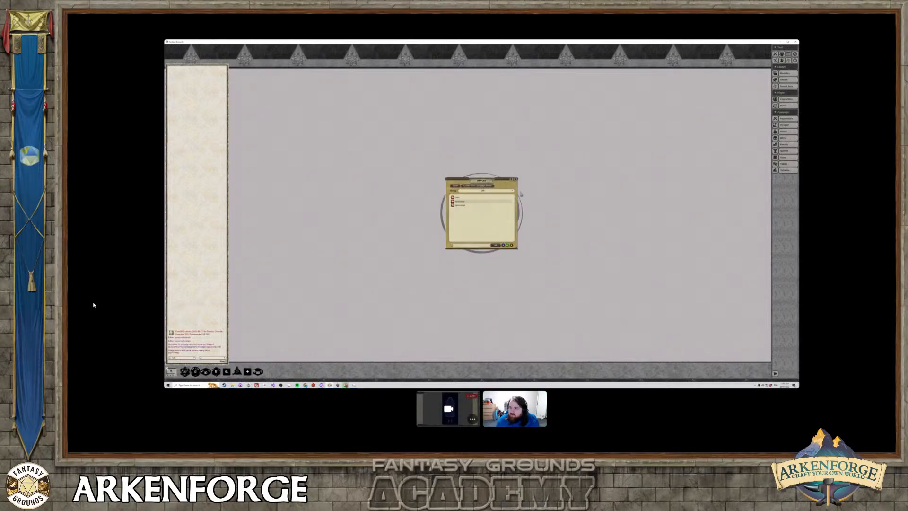
pyautogui.click(460, 205)
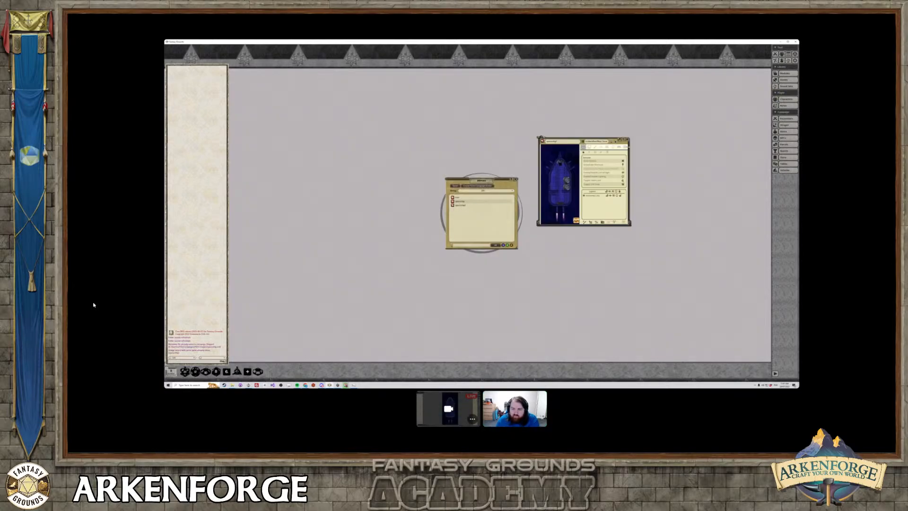
pyautogui.click(460, 204)
pyautogui.click(460, 202)
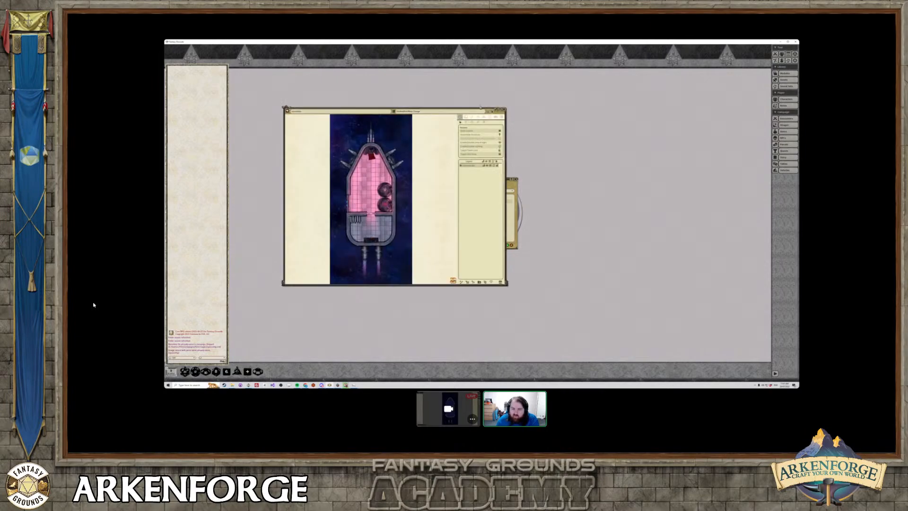
pyautogui.click(496, 110)
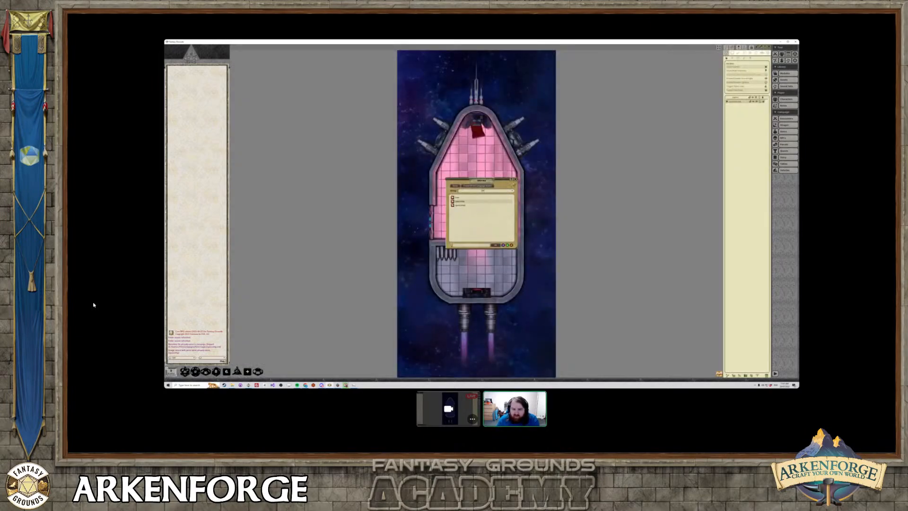
pyautogui.click(515, 179)
# Display the line-of-sight walls and doors on this spaceship map and look over the whole ship.
pyautogui.scroll(2, 497, 192)
pyautogui.scroll(-2, 497, 192)
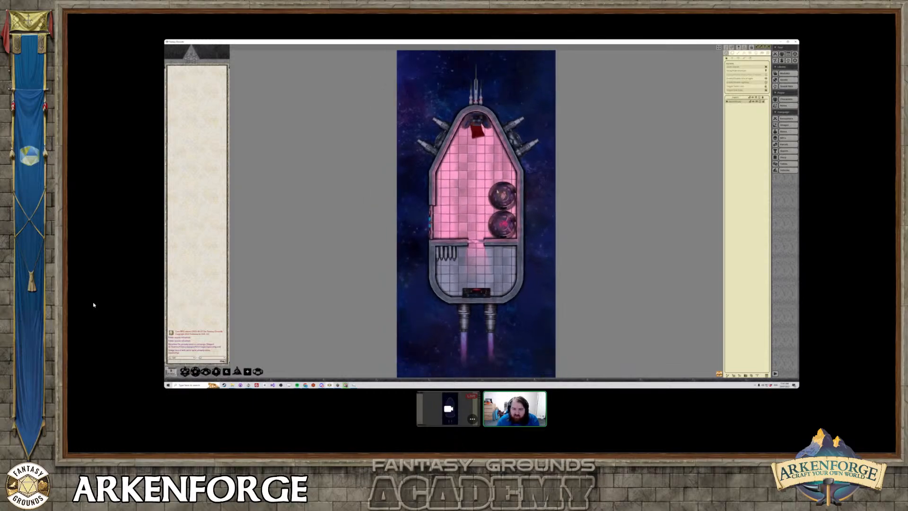
pyautogui.moveTo(497, 191); pyautogui.dragTo(540, 202, button='middle')
pyautogui.scroll(-1, 544, 190)
pyautogui.scroll(1, 544, 191)
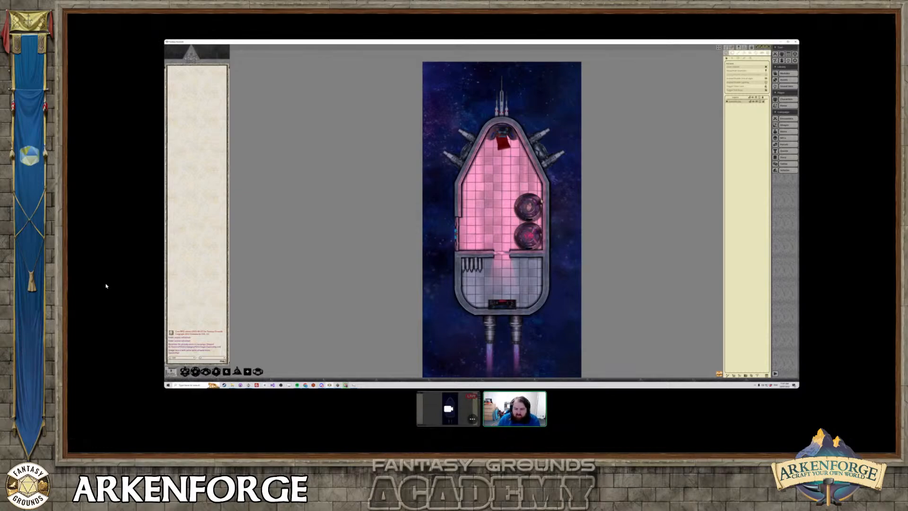
pyautogui.click(748, 53)
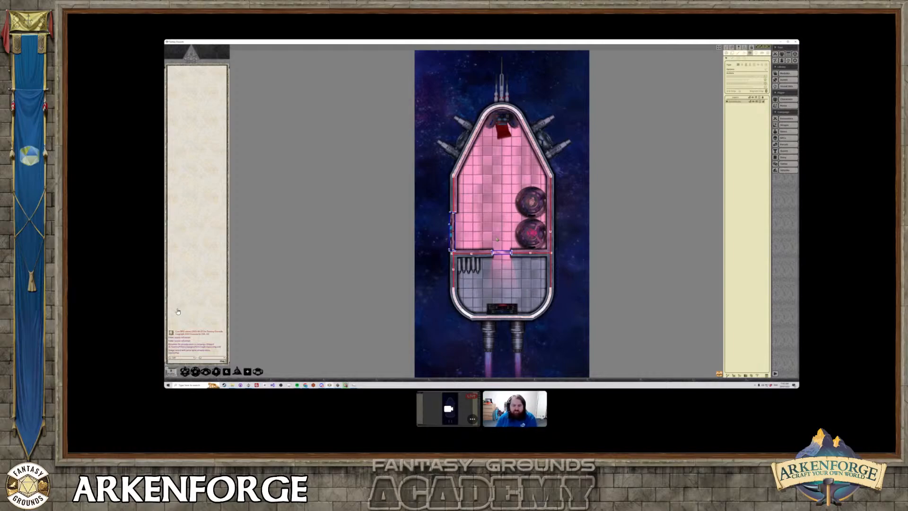
pyautogui.scroll(1, 506, 218)
pyautogui.scroll(-1, 507, 219)
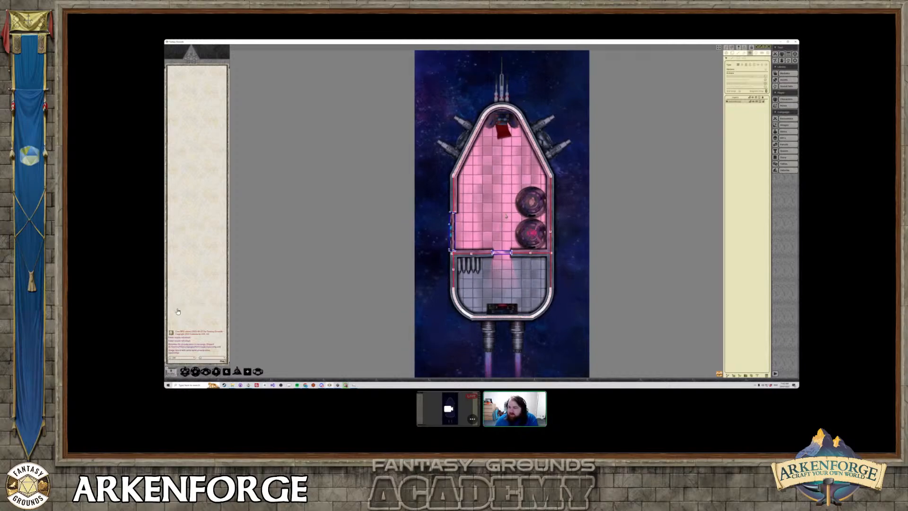
pyautogui.moveTo(506, 215); pyautogui.dragTo(508, 202, button='middle')
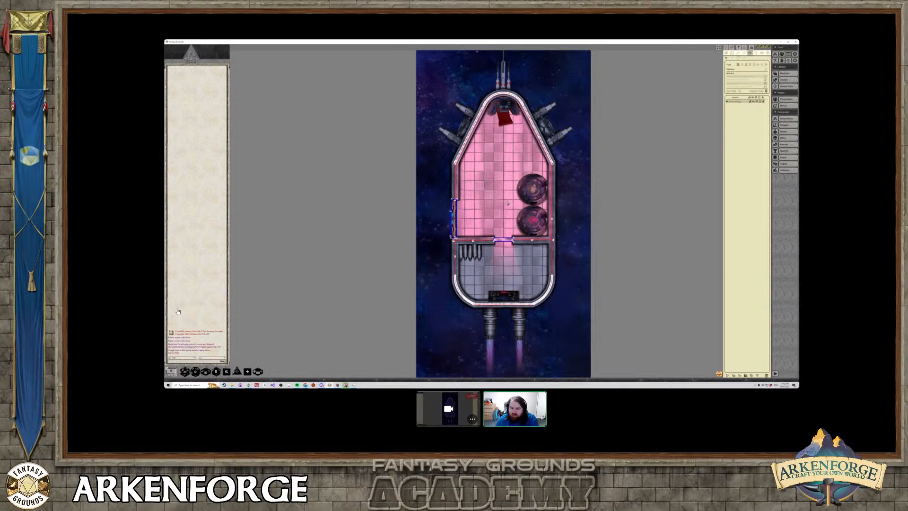
pyautogui.scroll(1, 508, 202)
pyautogui.moveTo(499, 193); pyautogui.dragTo(497, 199, button='middle')
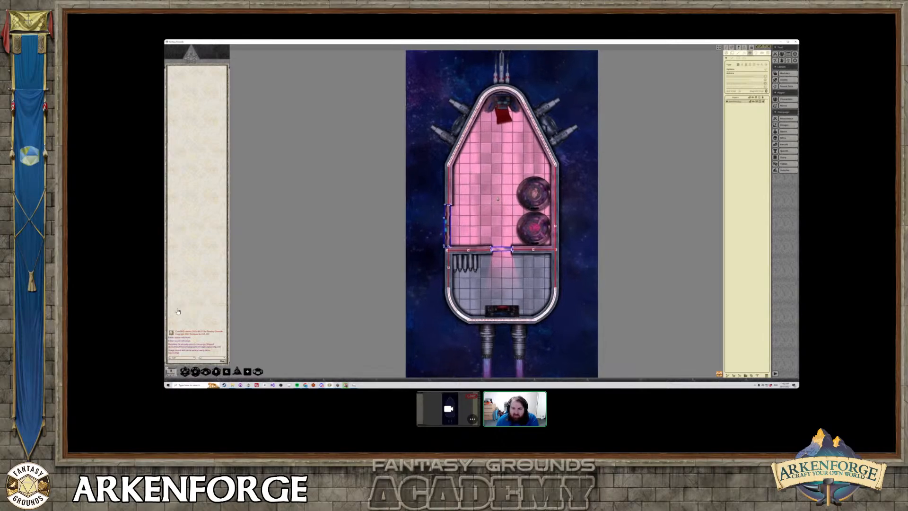
pyautogui.scroll(1, 498, 199)
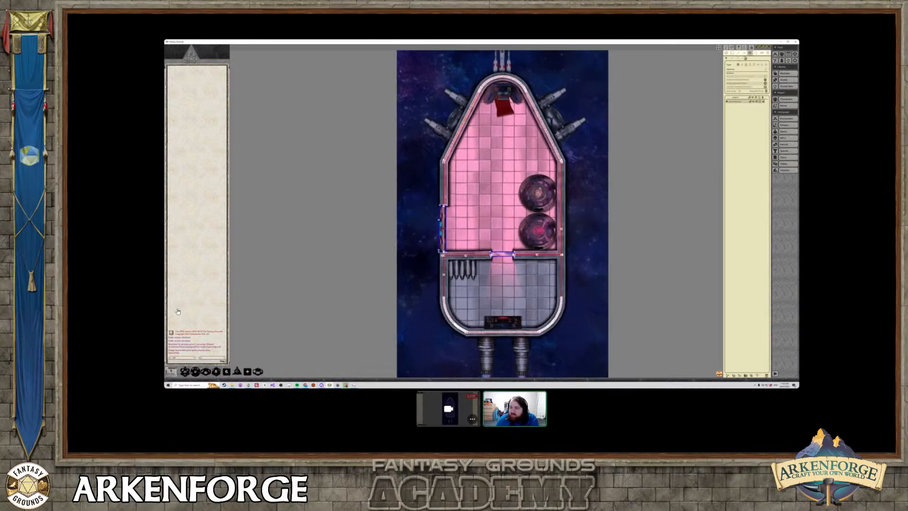
# Reduce the number of line-of-sight points along the ship's curved nose and rounded rear walls.
pyautogui.click(765, 87)
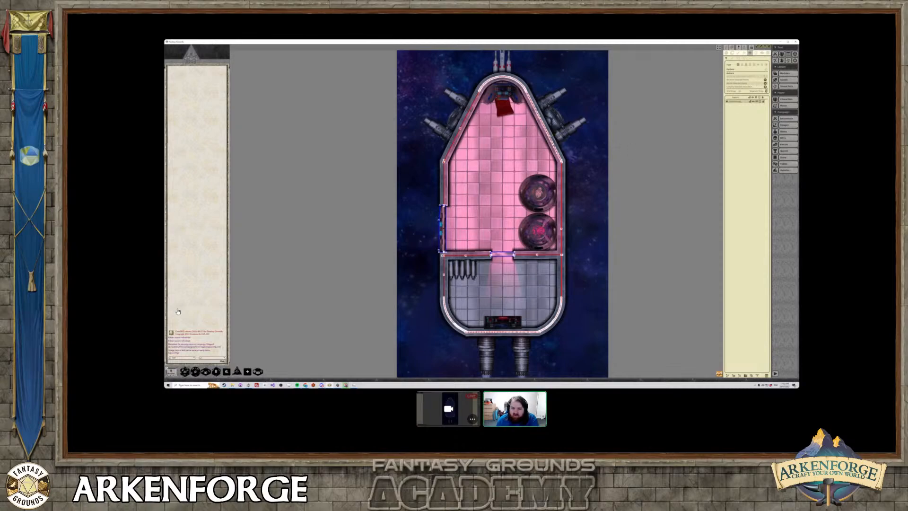
pyautogui.click(765, 87)
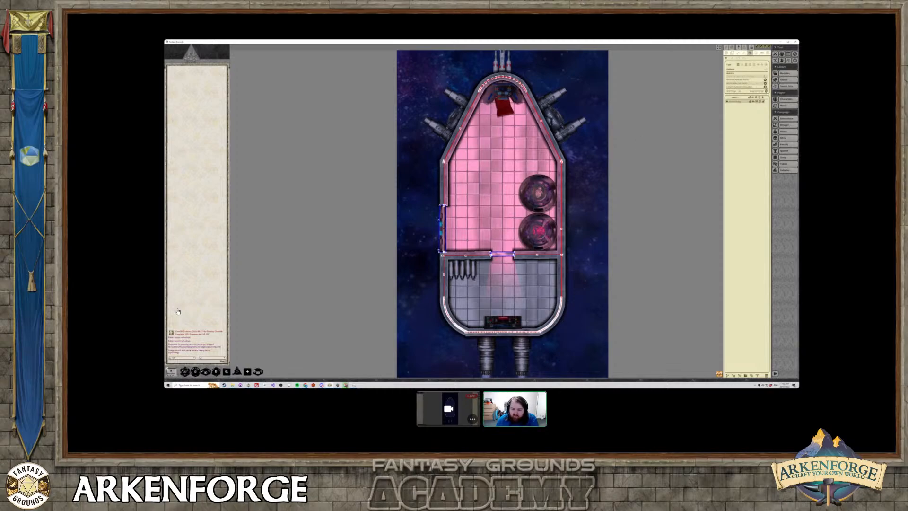
pyautogui.click(509, 332)
pyautogui.click(764, 87)
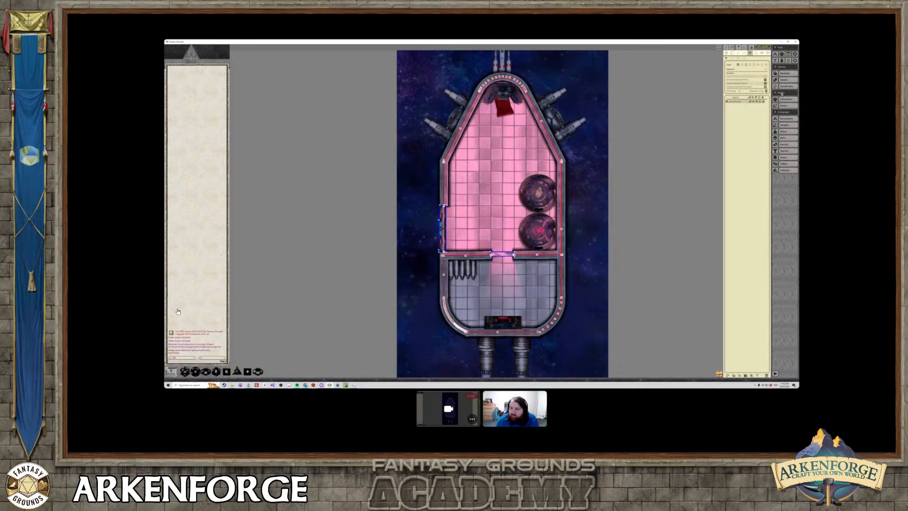
pyautogui.scroll(2, 578, 242)
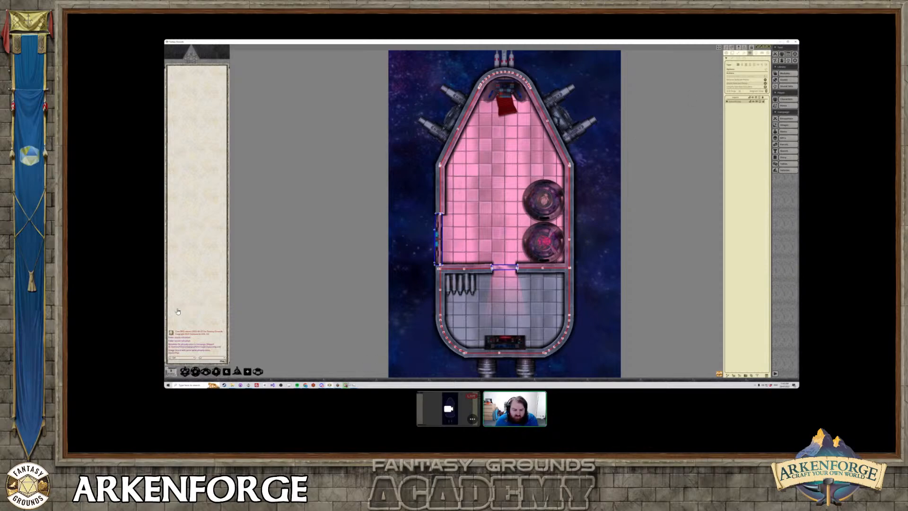
# Switch to Arkenforge and close the map export window.
pyautogui.moveTo(337, 384)
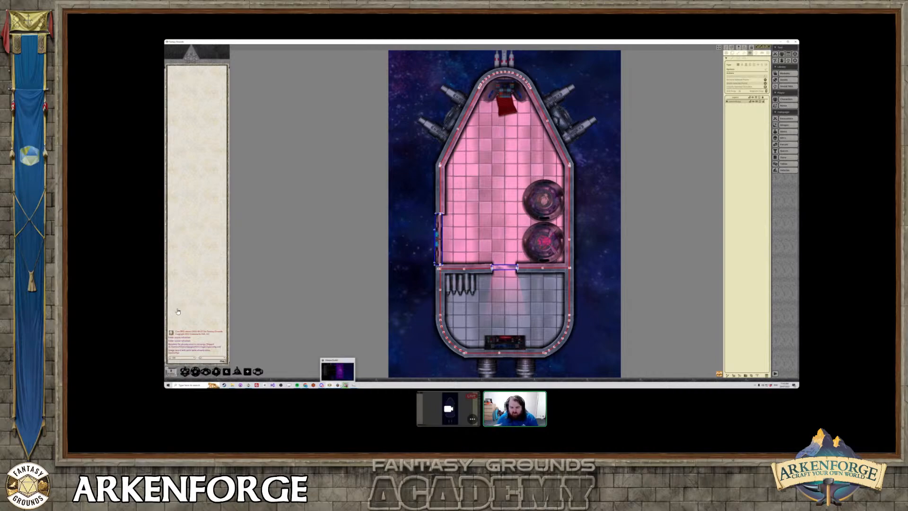
pyautogui.click(340, 385)
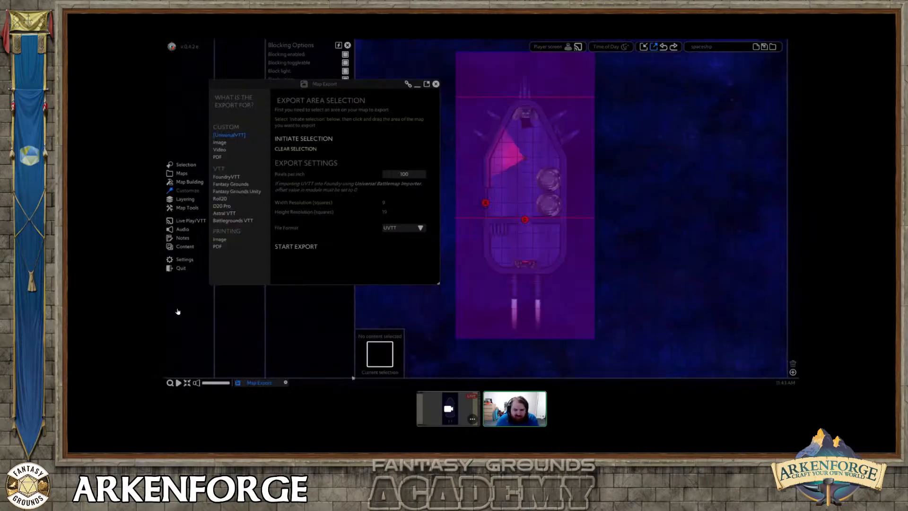
pyautogui.click(435, 84)
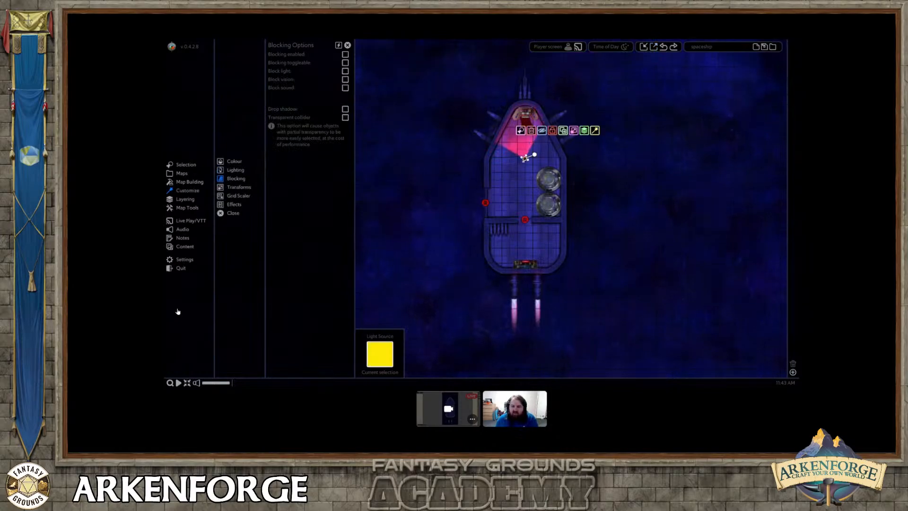
# Delete the pink light near the ship's nose and set the map's time of day to Day.
pyautogui.click(608, 47)
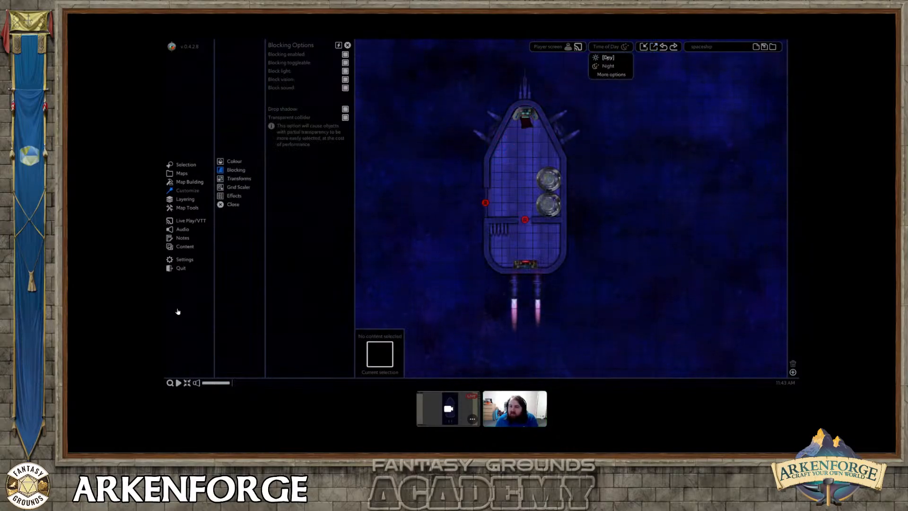
pyautogui.moveTo(581, 173); pyautogui.dragTo(569, 184, button='middle')
pyautogui.scroll(-2, 570, 185)
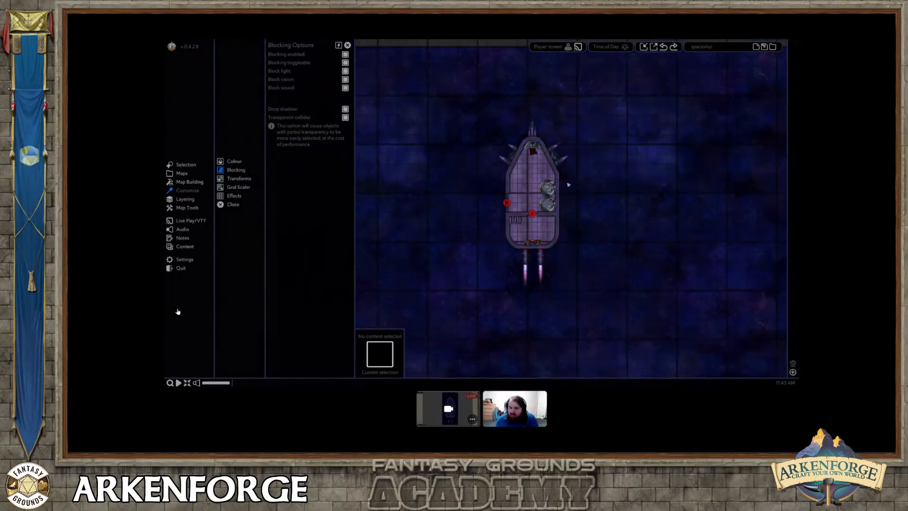